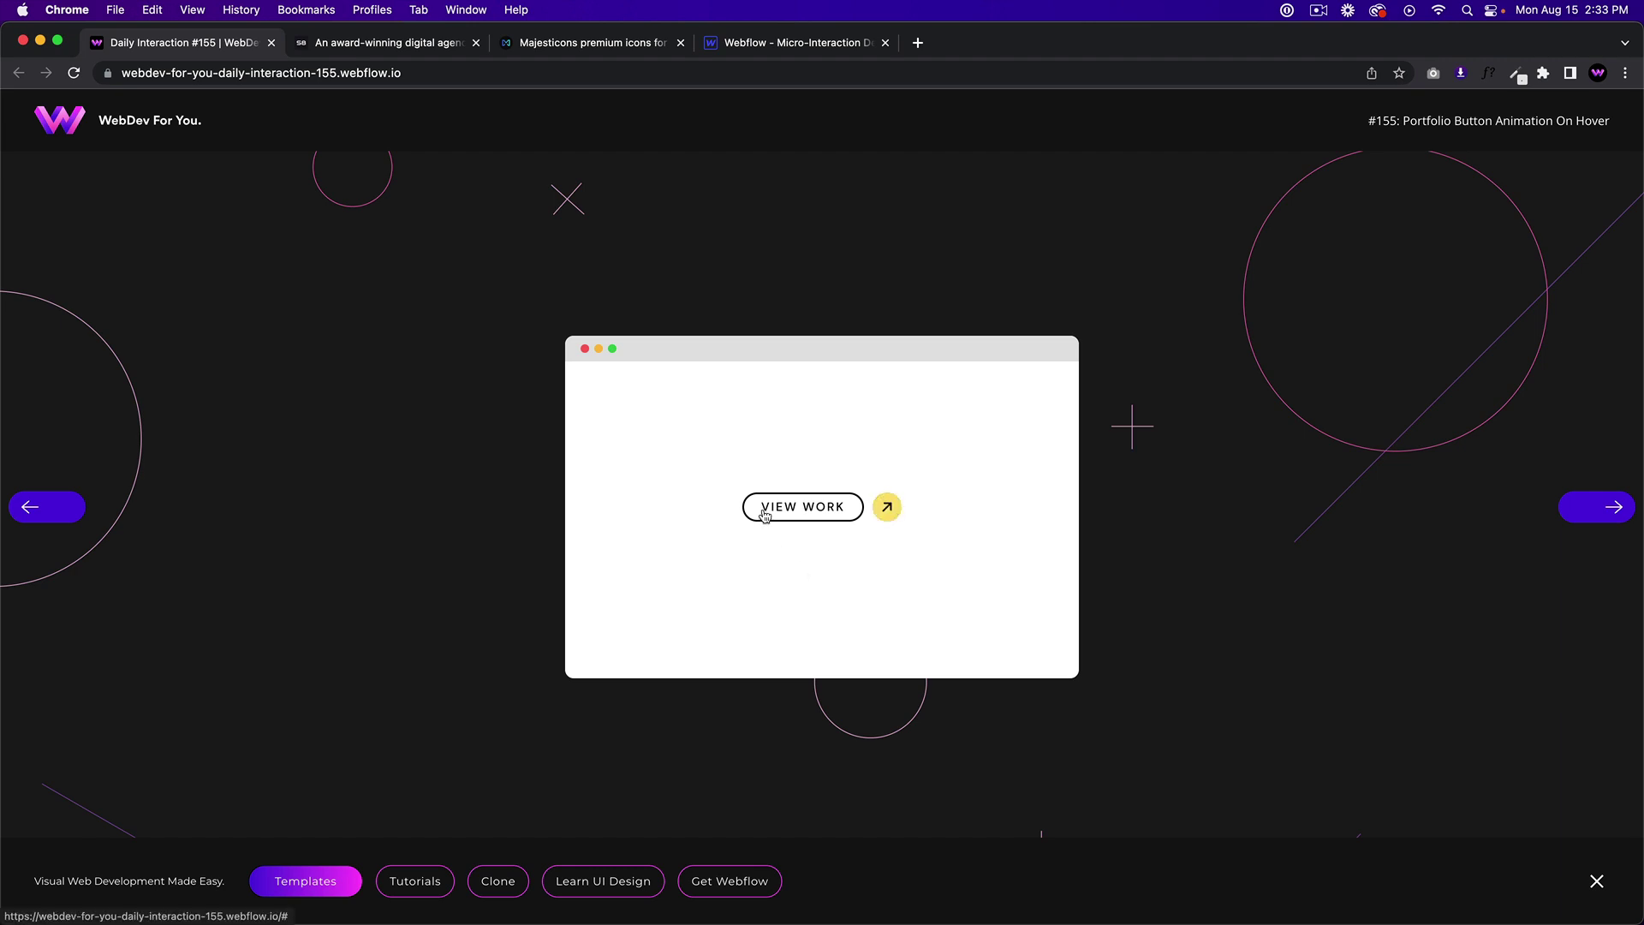
Switch to the Webflow Designer and add a section to the body with the class 155-section
click(796, 43)
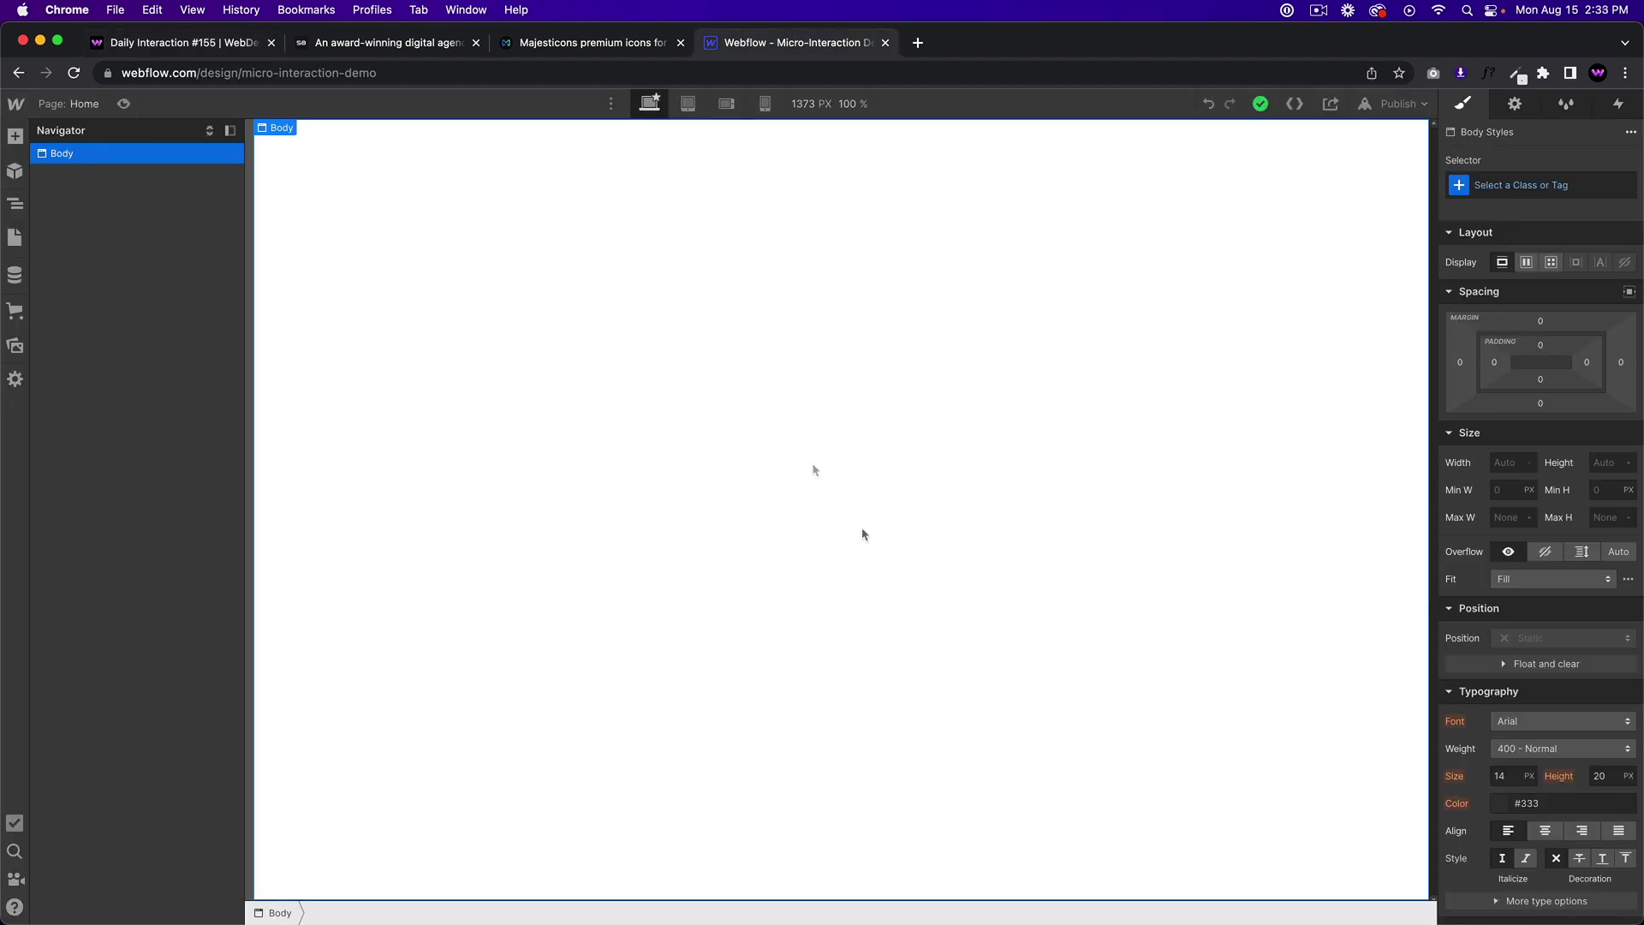
key(super+e)
text(section)
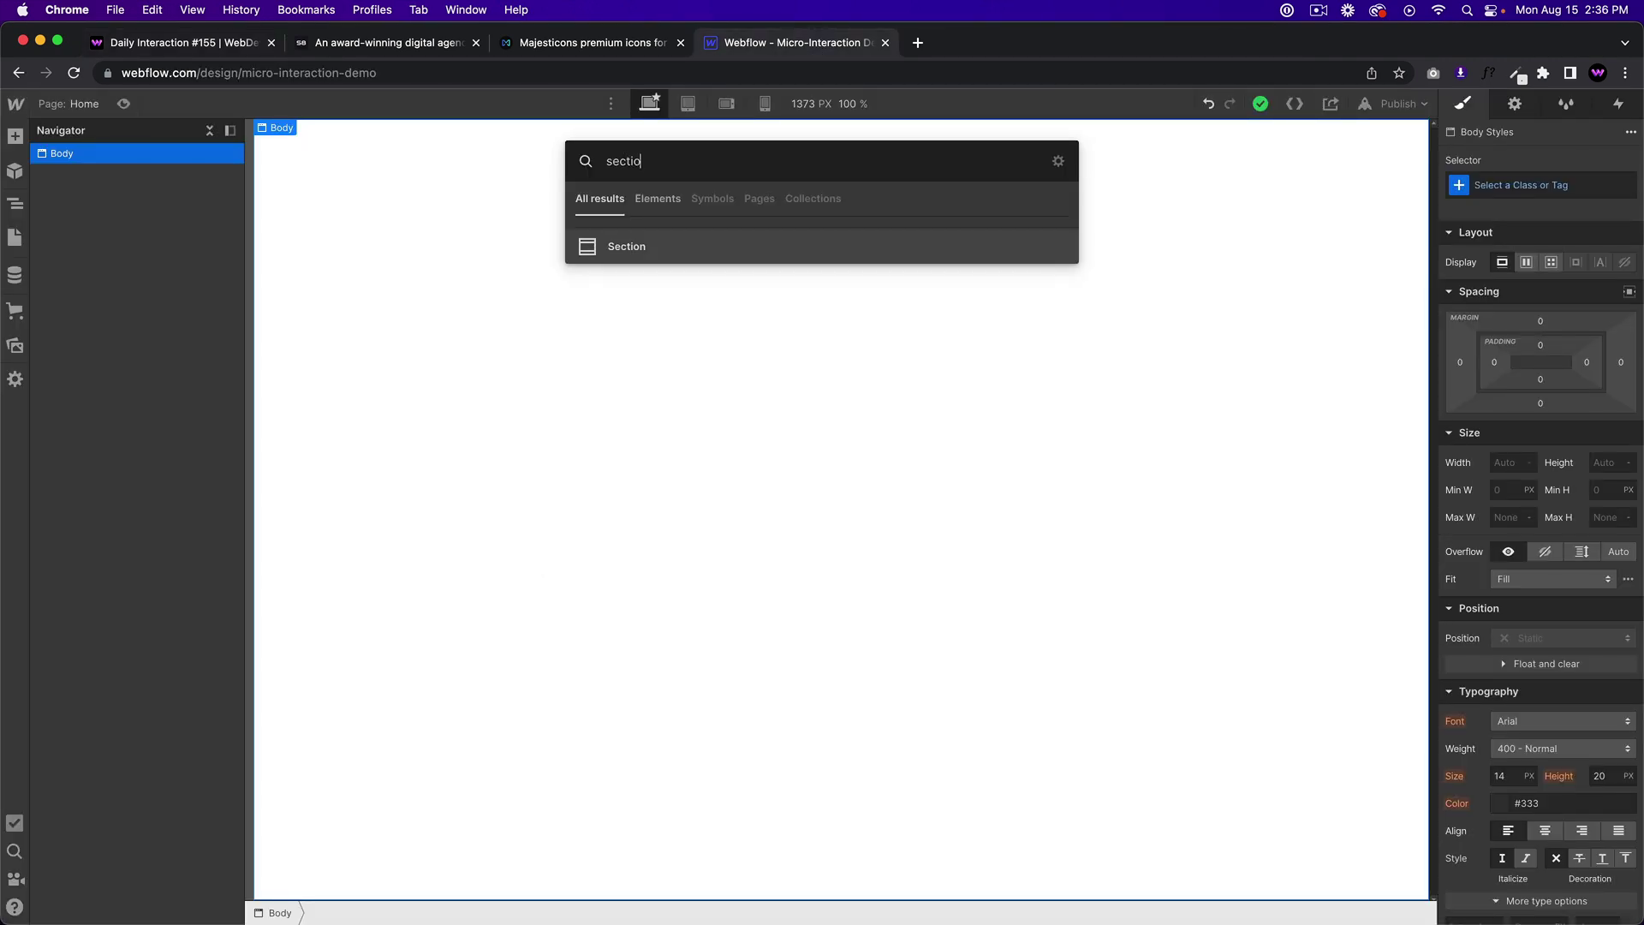
key(Return)
click(1573, 184)
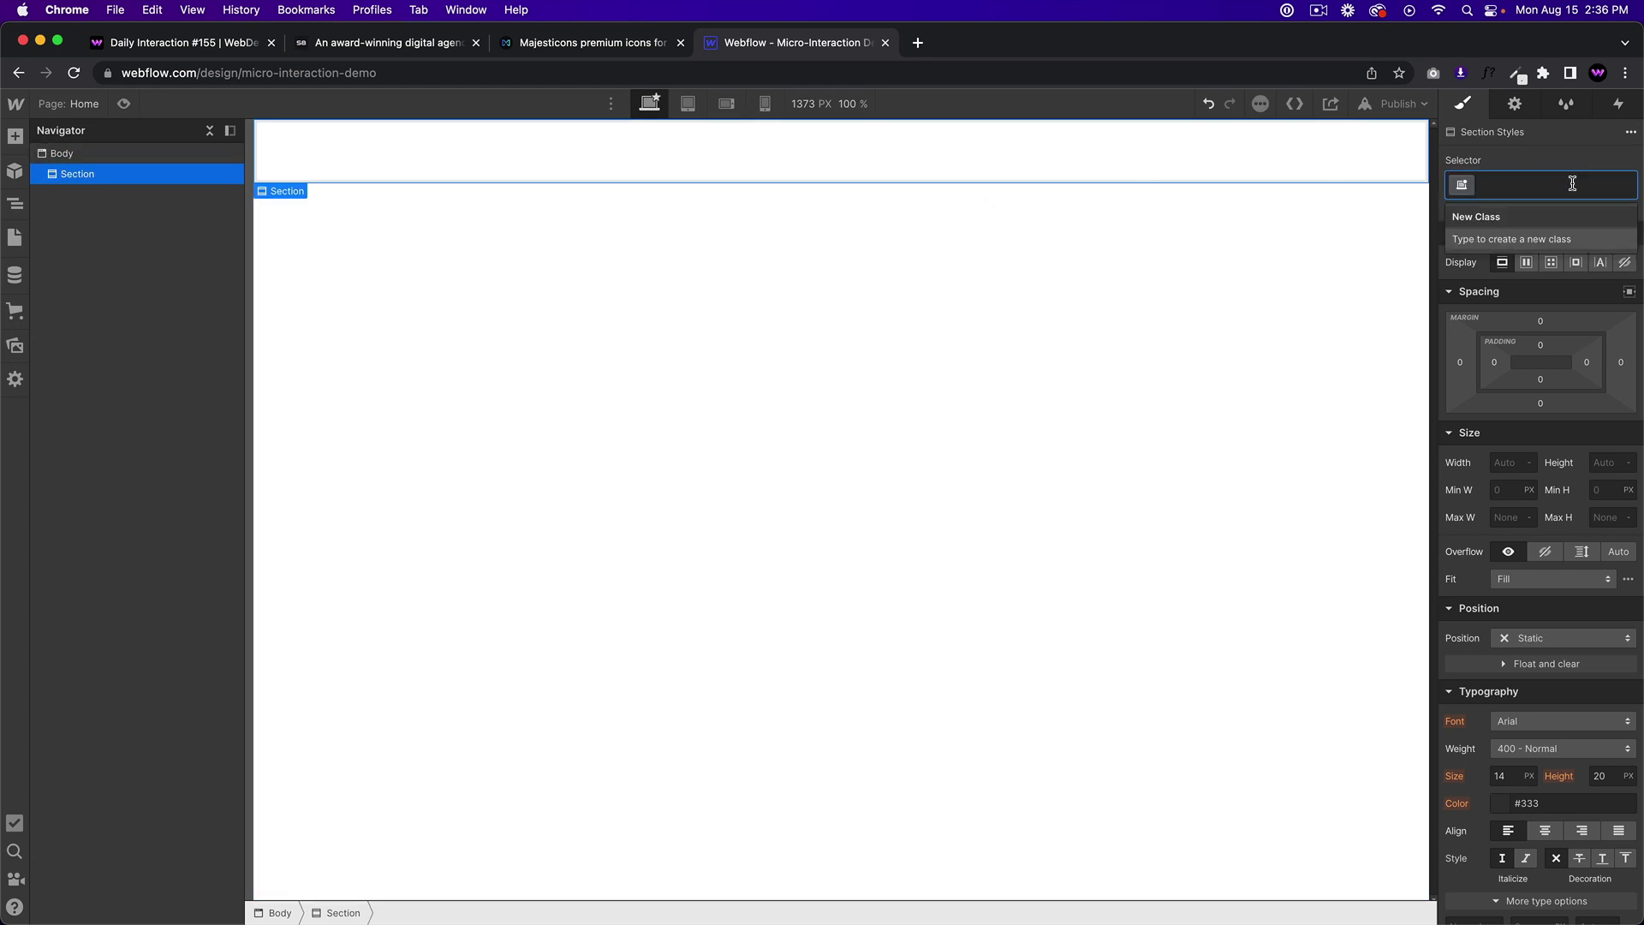
text(155-section)
key(Return)
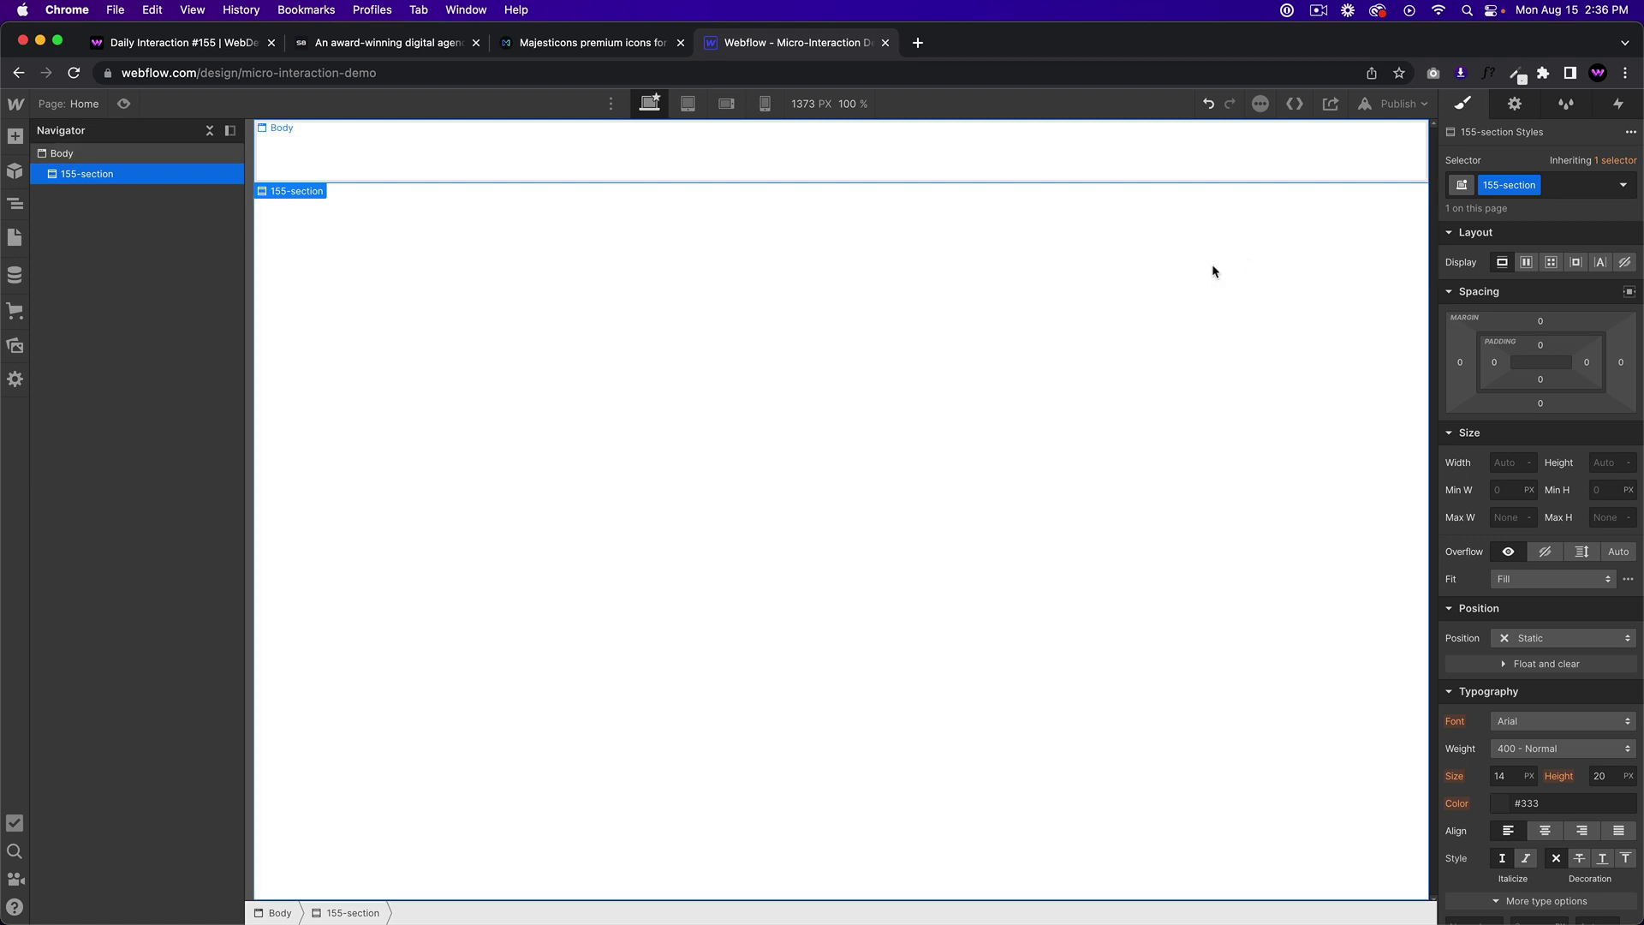
Give 155-section a minimum height of 100 VH and a horizontal flex layout with centered alignment and justification
click(1608, 490)
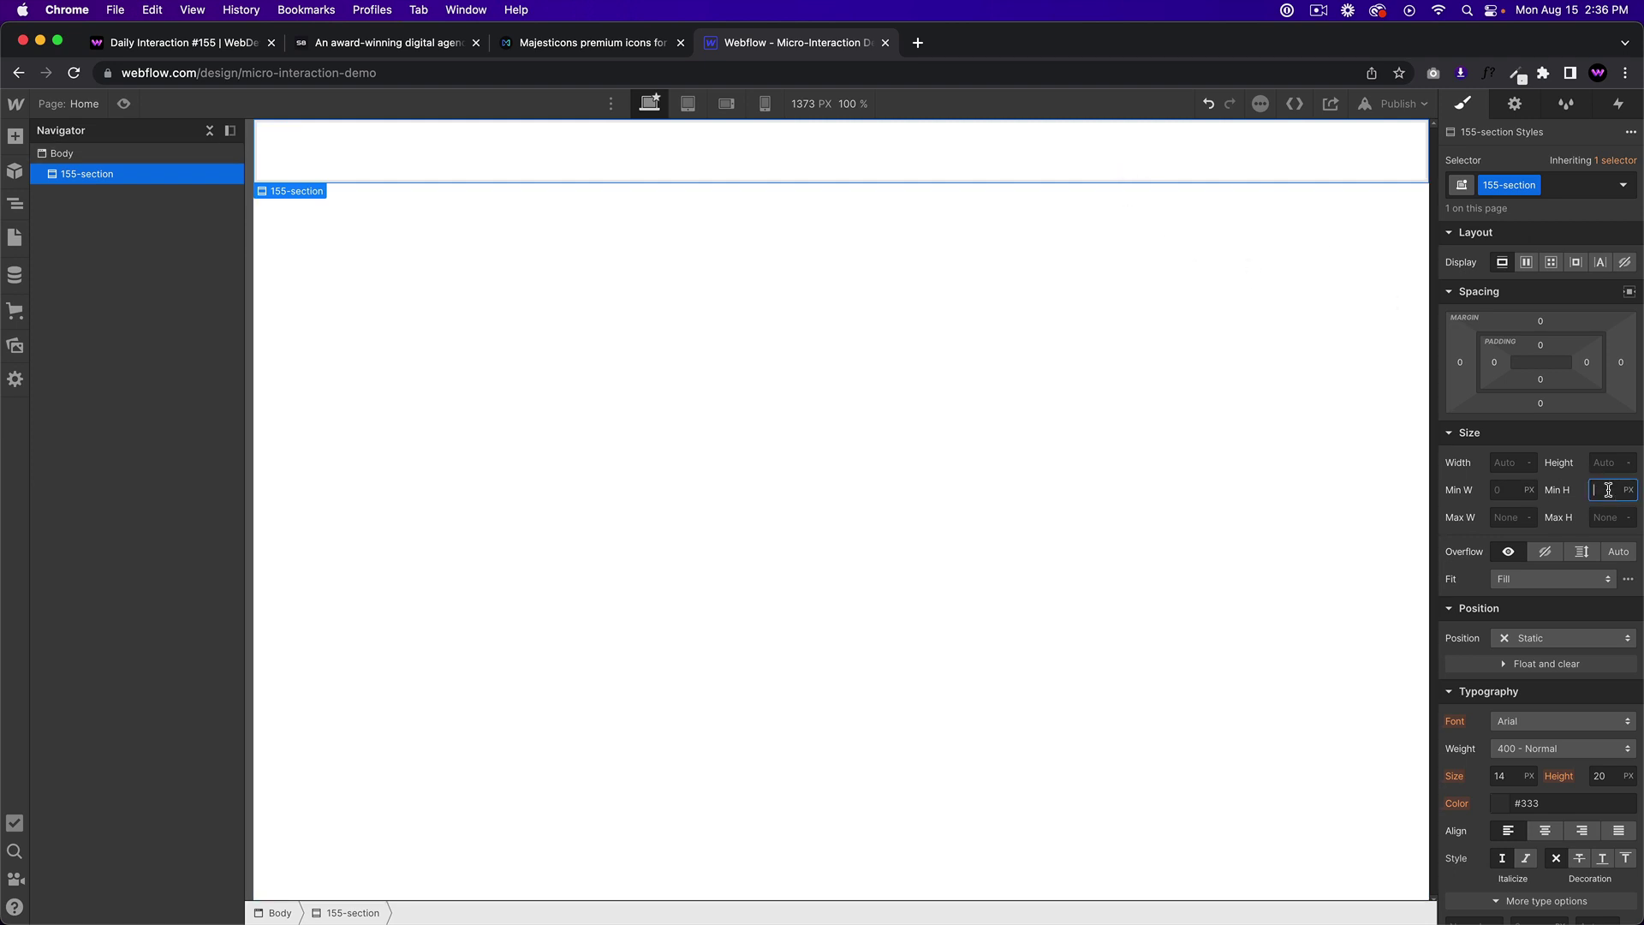
key(Return)
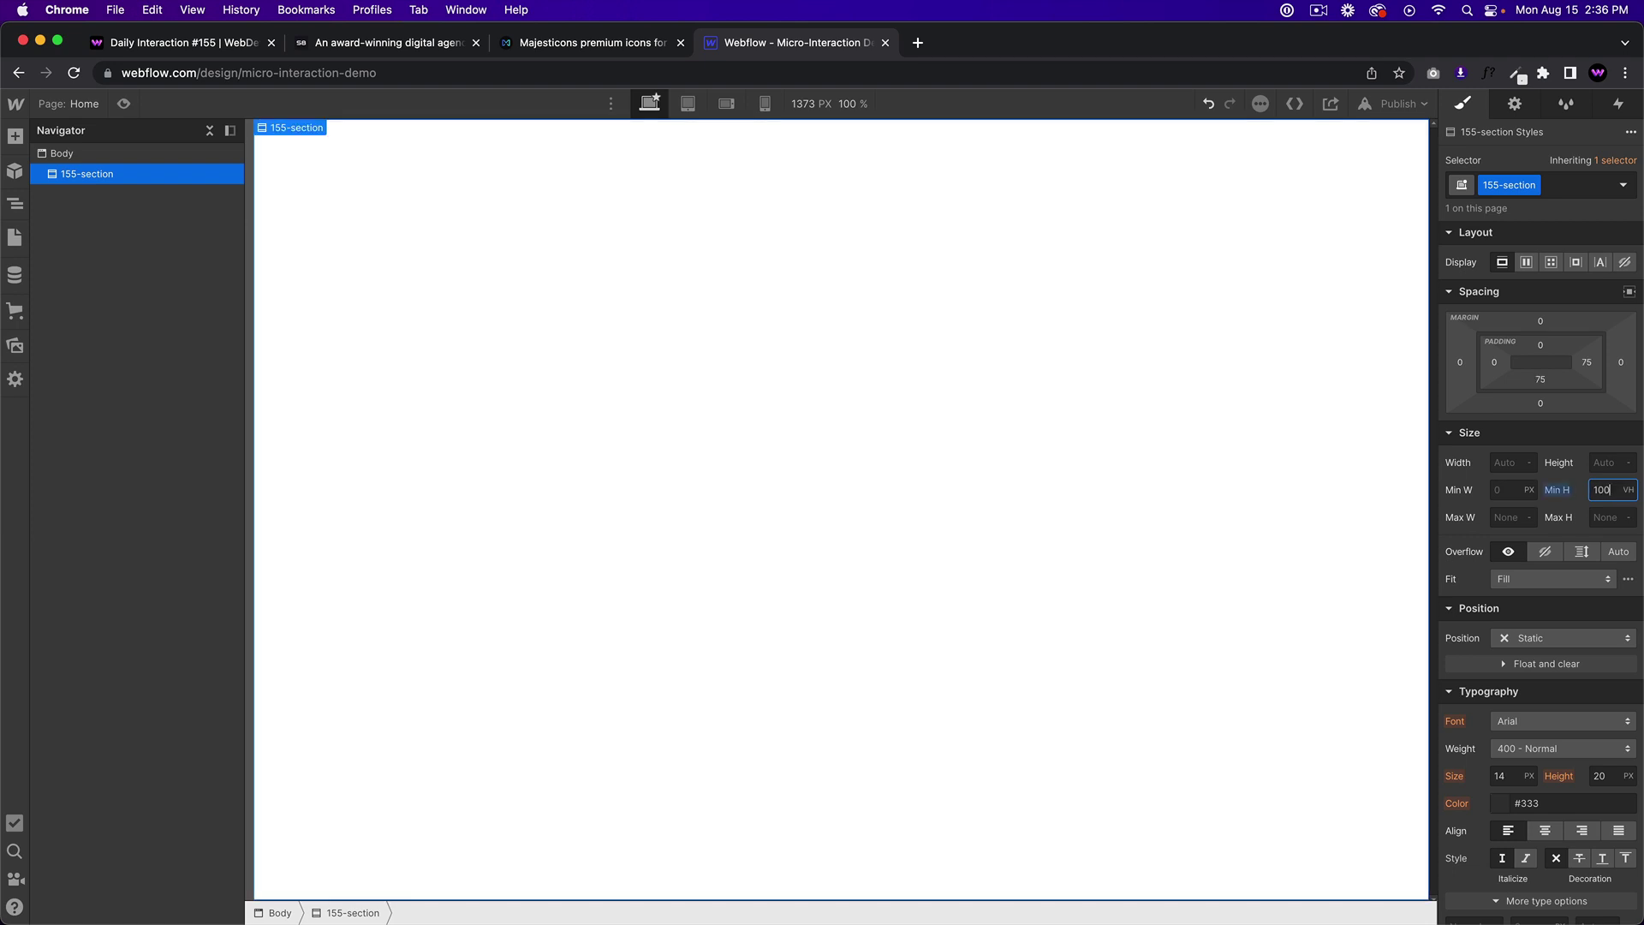
click(1526, 264)
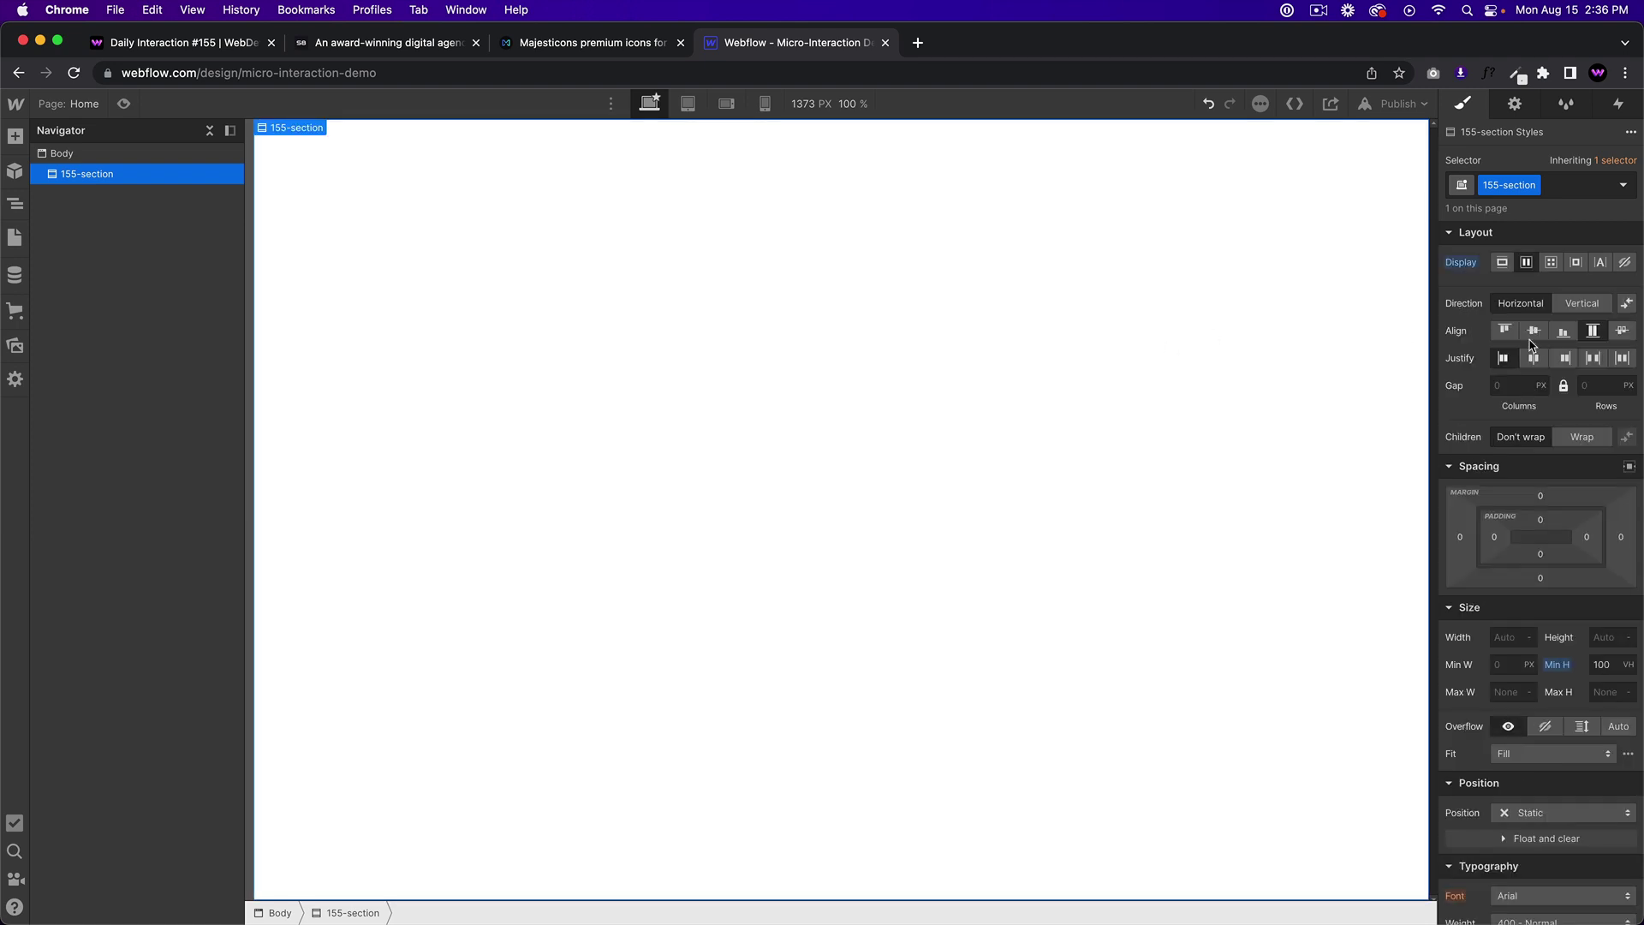
click(1533, 331)
click(1533, 360)
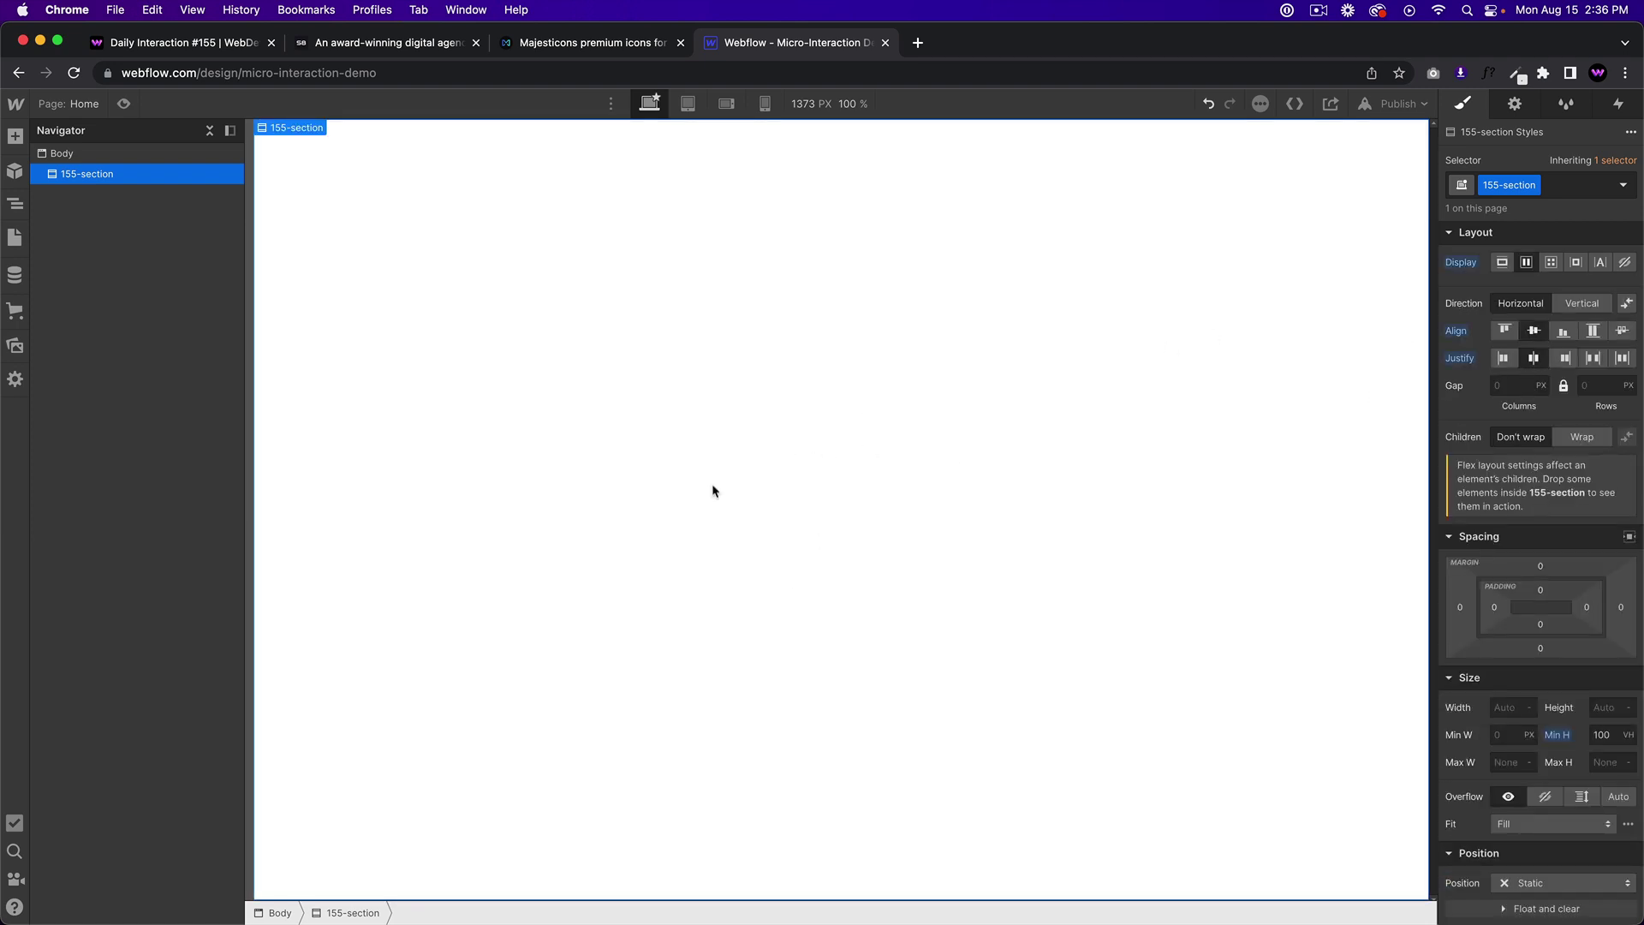
Add a link block inside 155-section with the class 155-link-block-wrapper, keeping its default link settings
key(cmd+e)
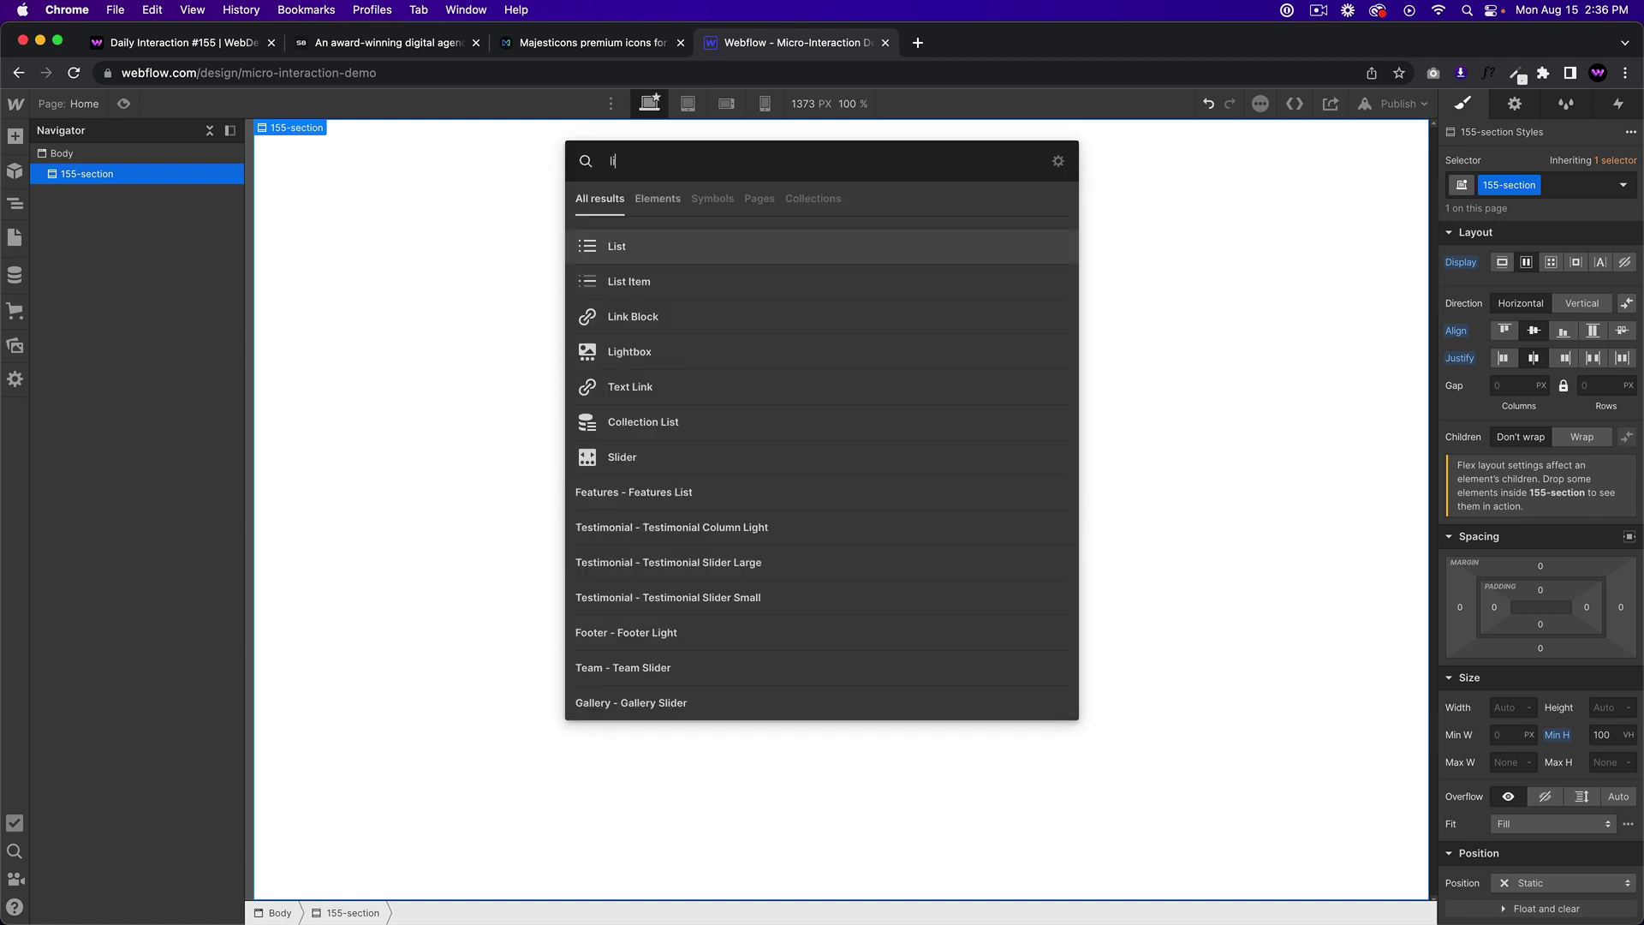
text(link block)
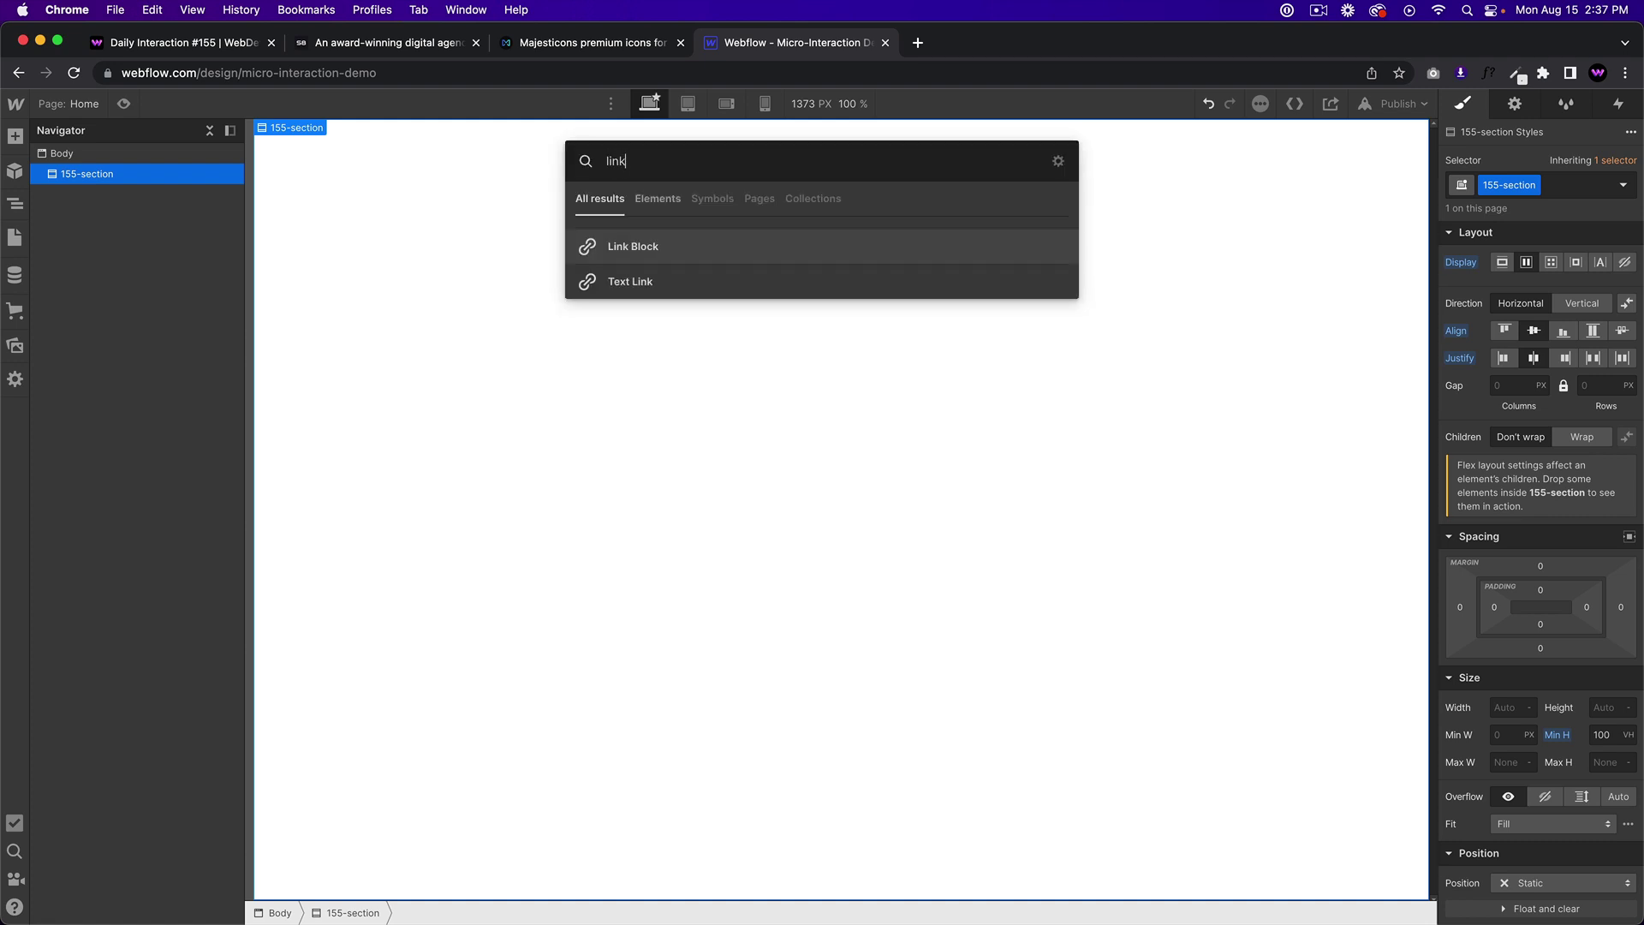
click(722, 245)
click(1495, 180)
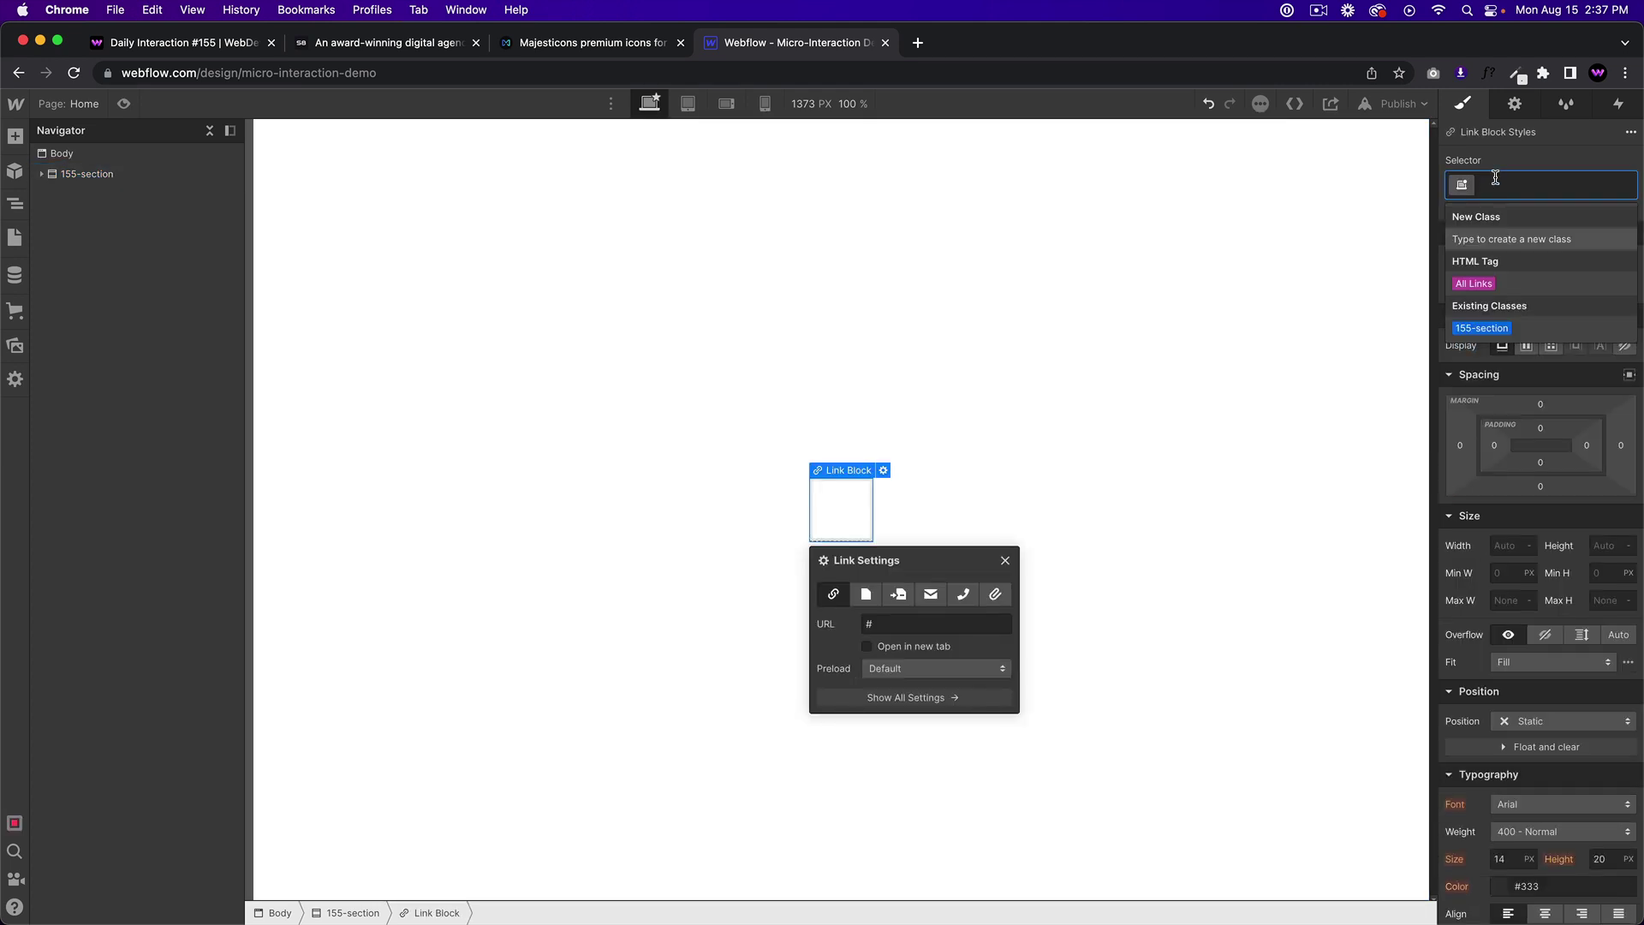
text(155-link-b)
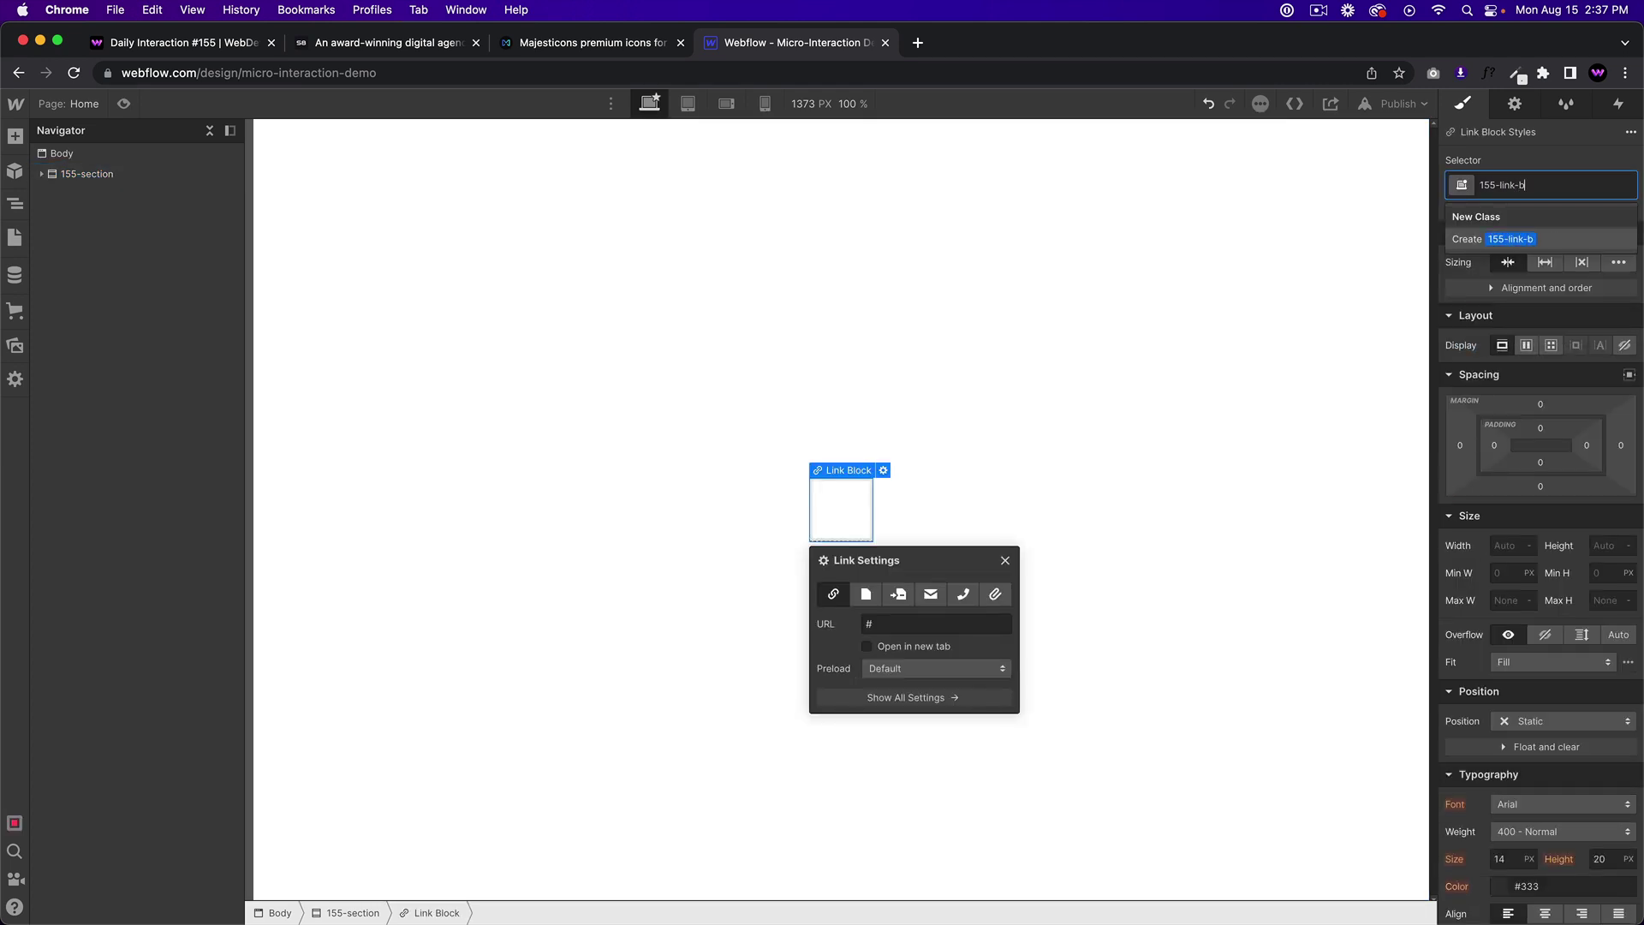
text(lock-wrapper)
key(Return)
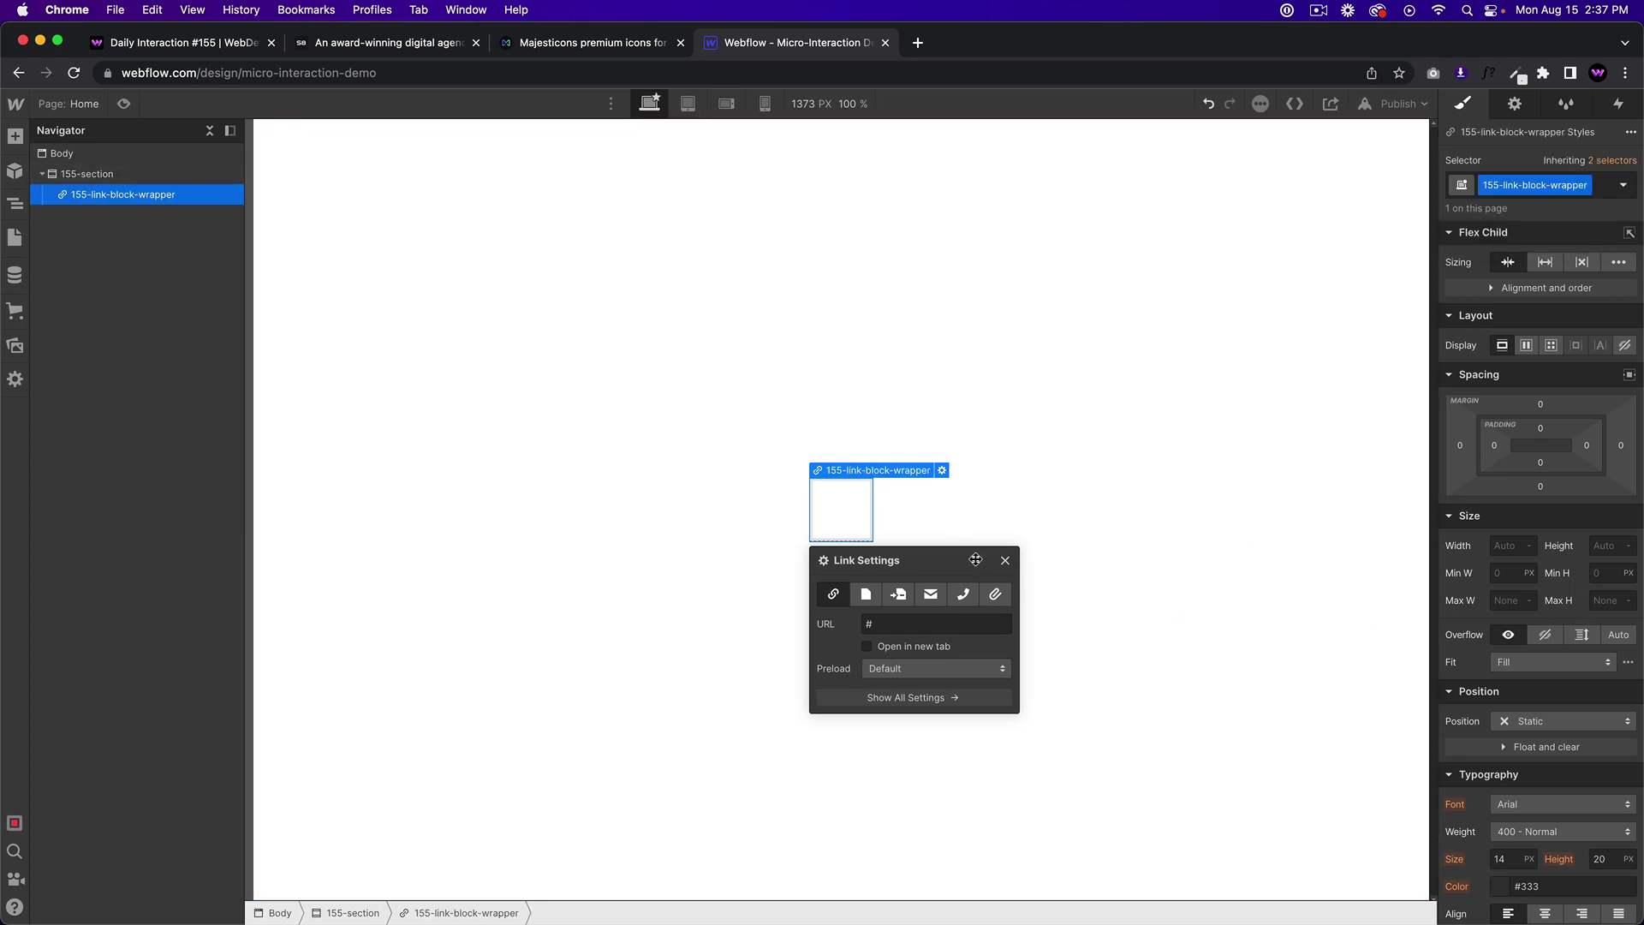
click(912, 517)
click(845, 501)
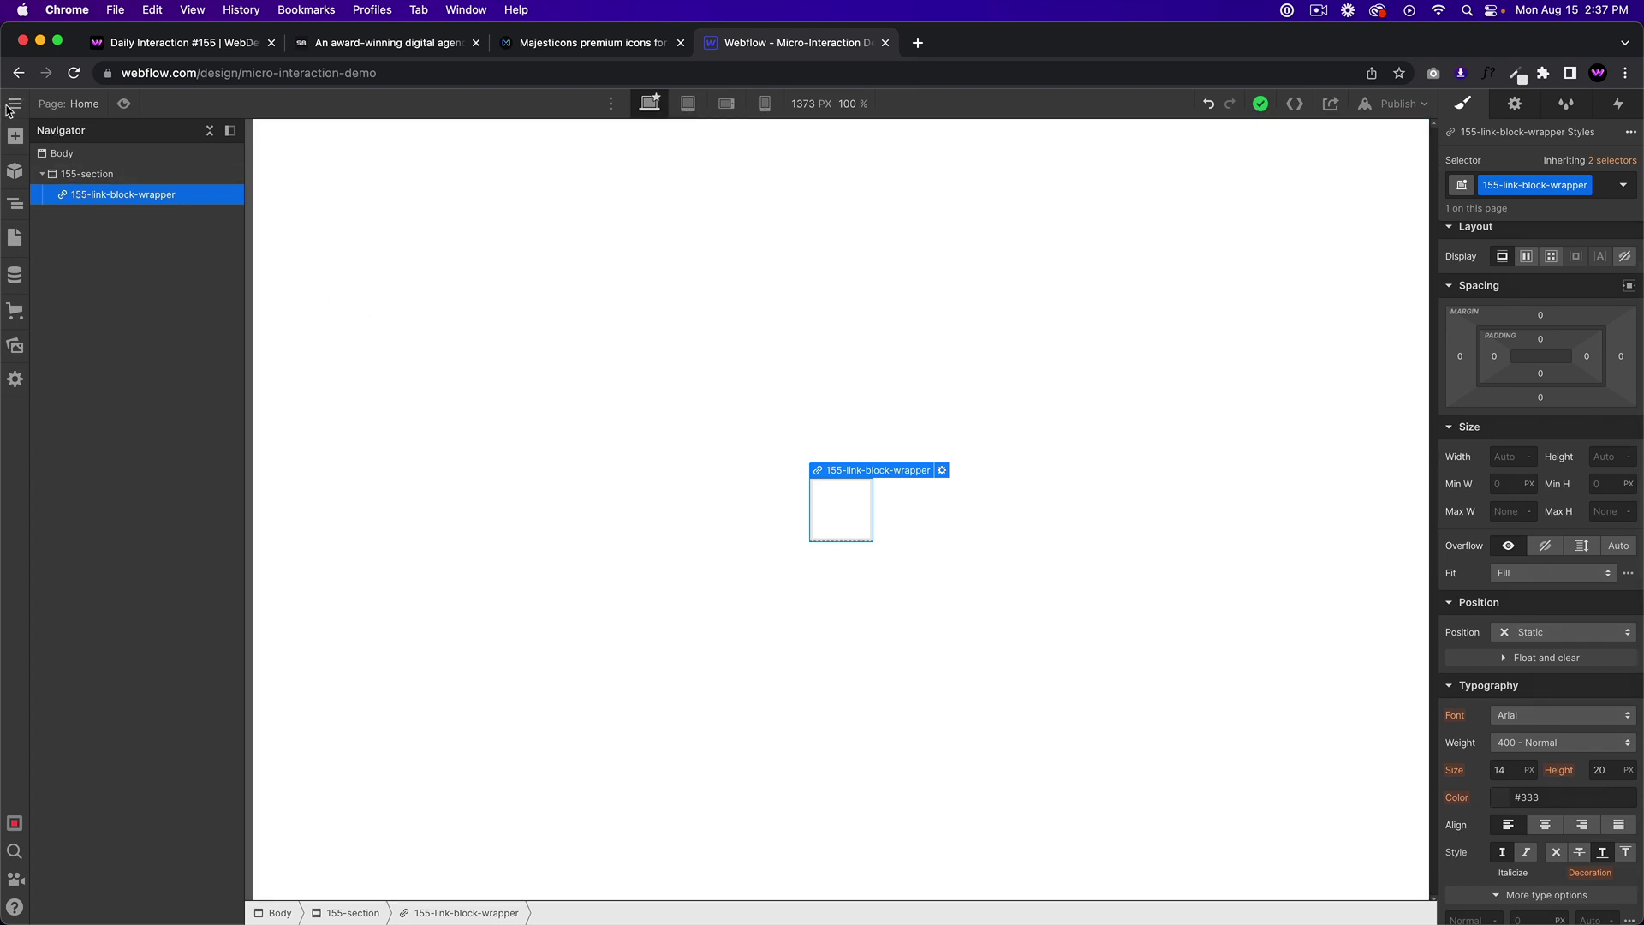
Look through the available Google Fonts in the site's font settings and return to the Designer
mouse_move(15, 104)
click(43, 150)
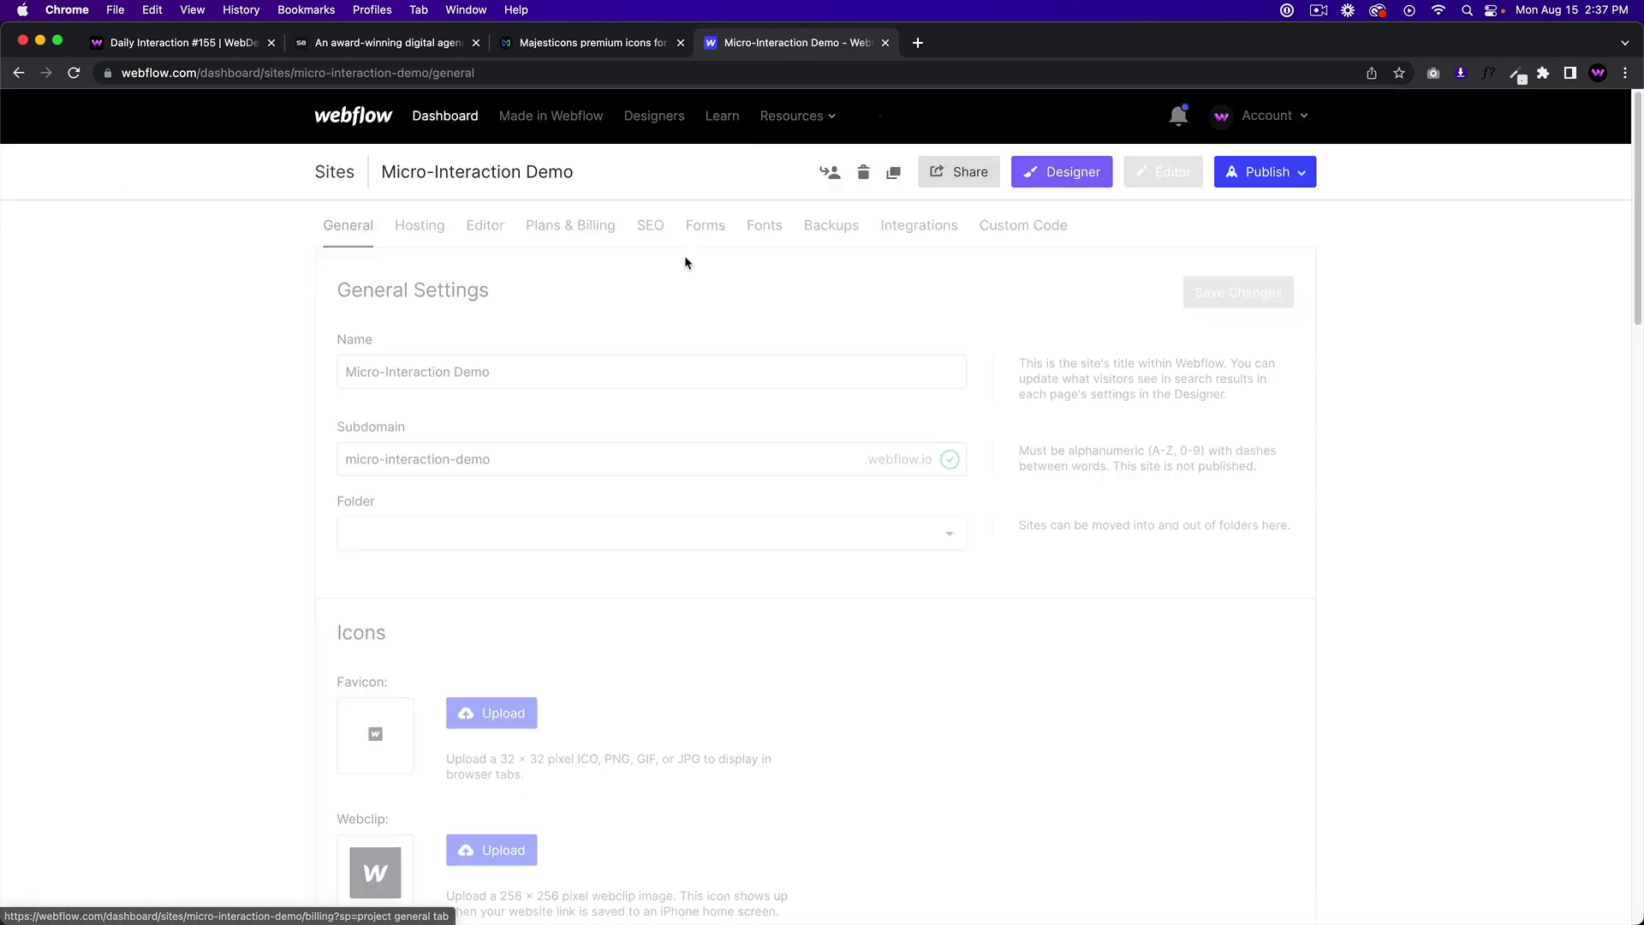
click(759, 227)
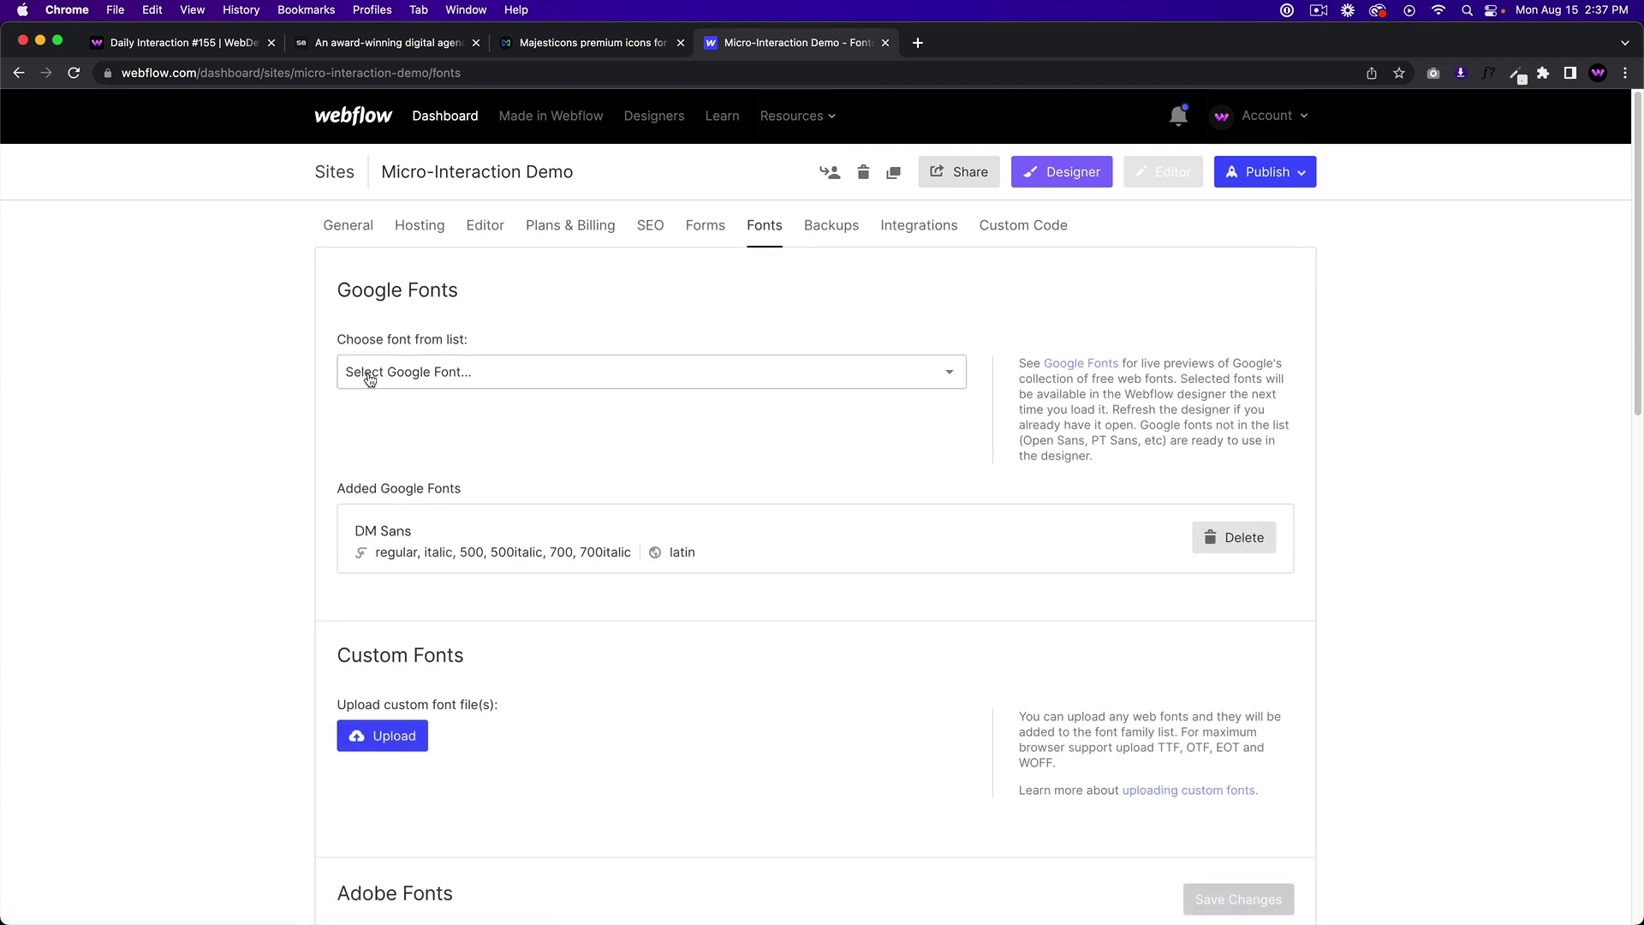
click(477, 374)
scroll(476, 664, down, 20)
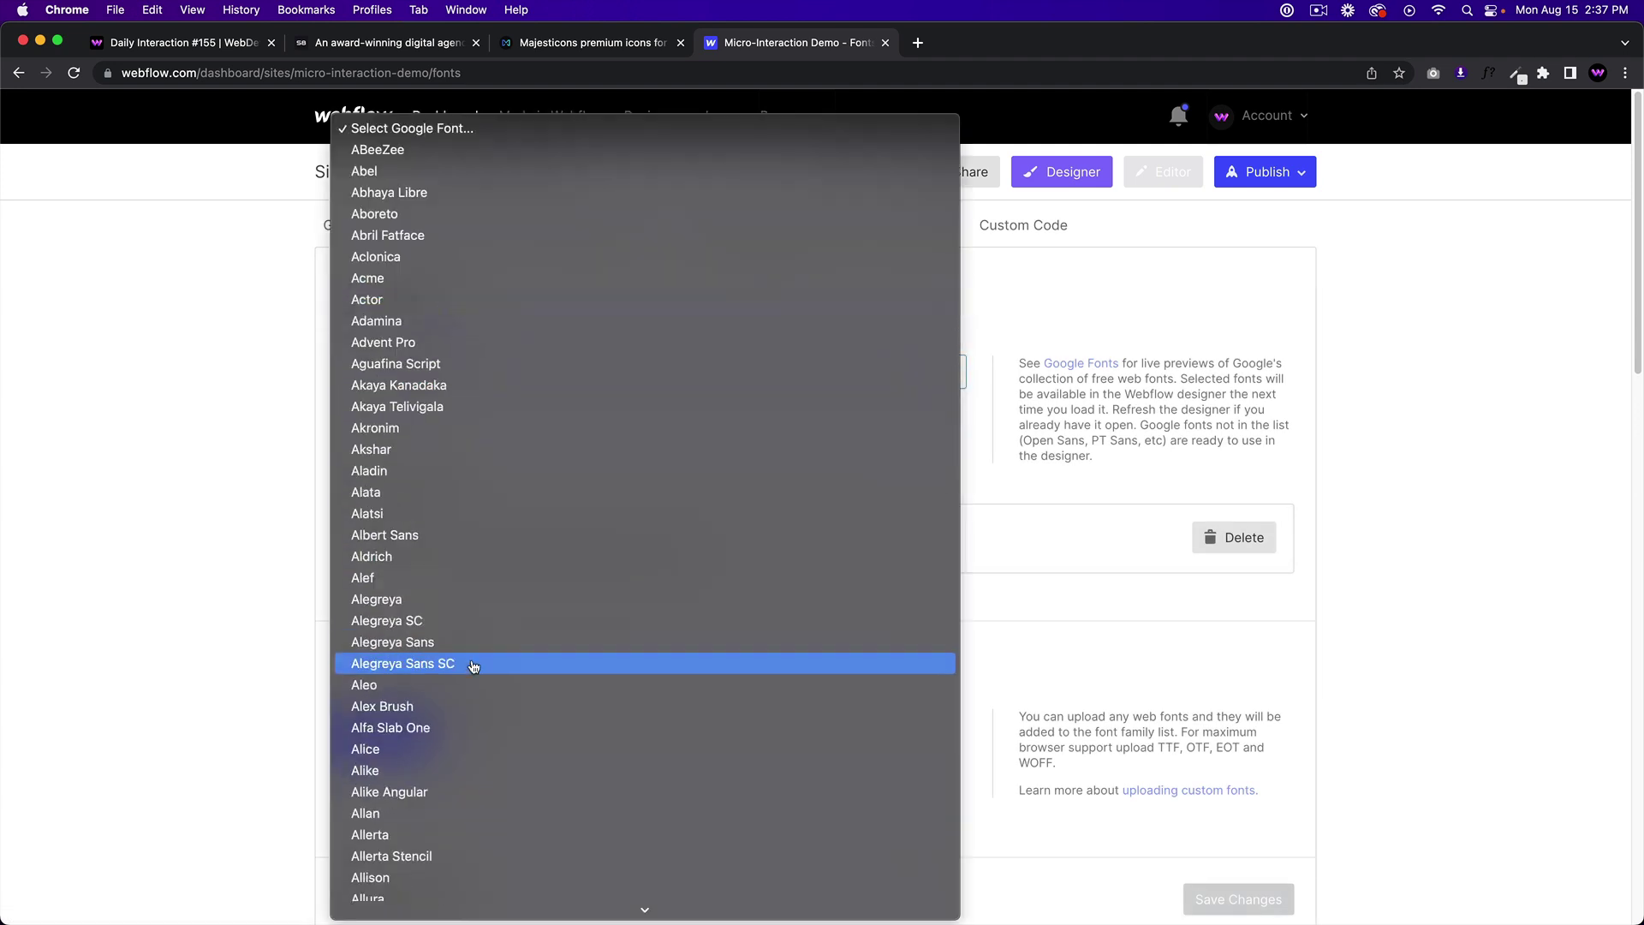
scroll(476, 666, down, 20)
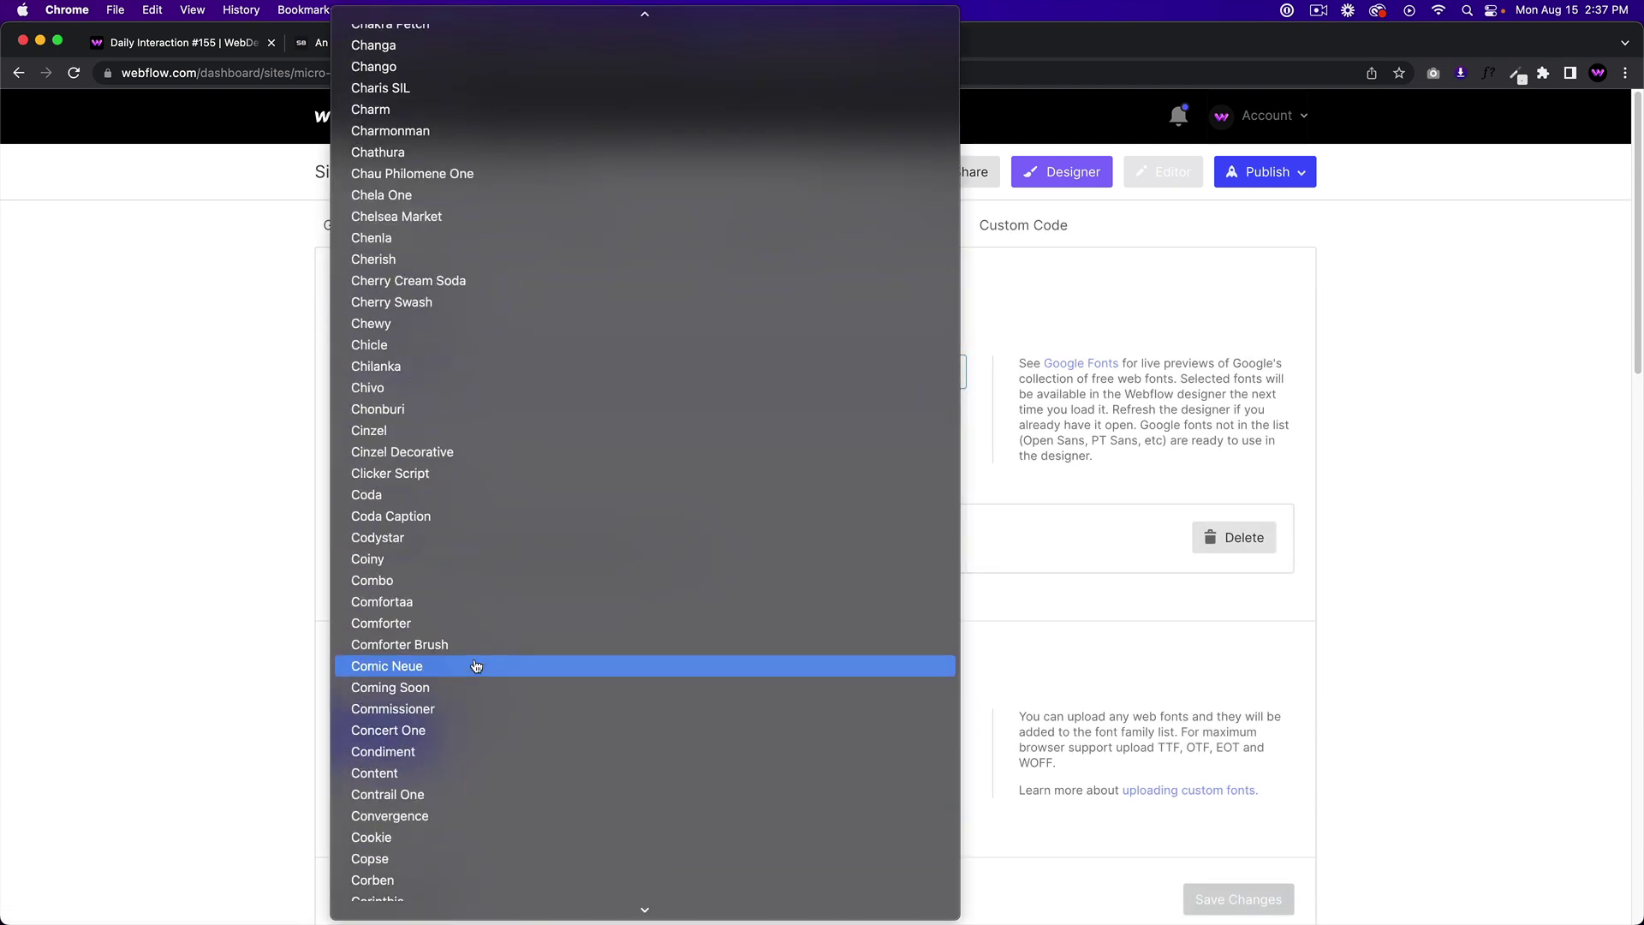
scroll(462, 682, down, 10)
click(190, 488)
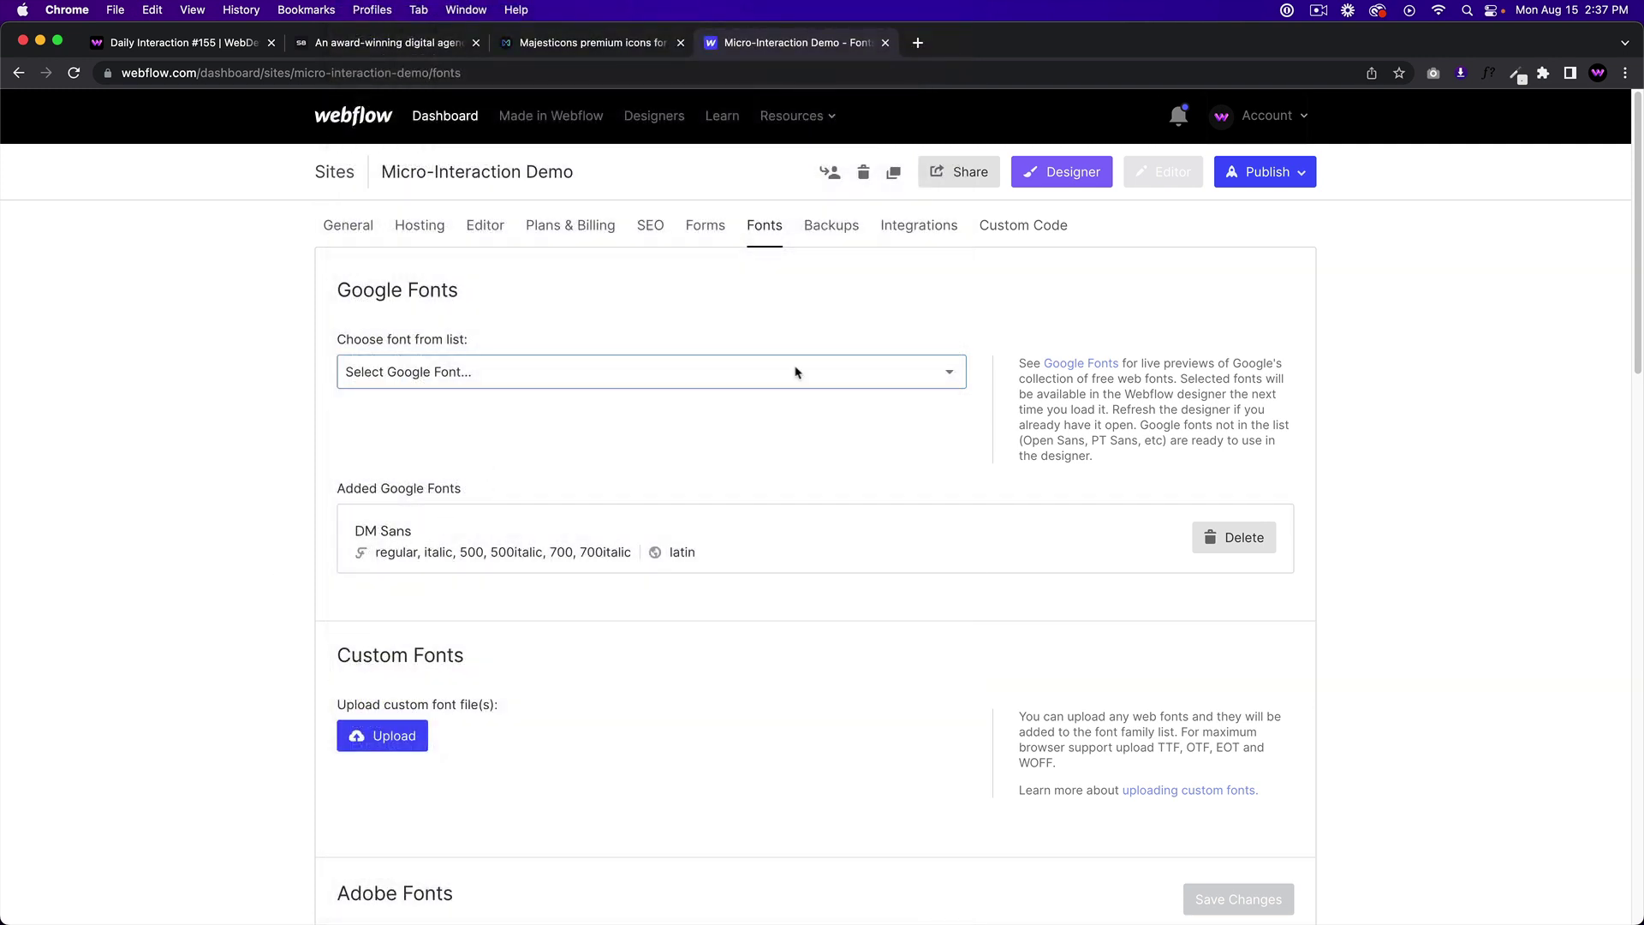
click(1073, 178)
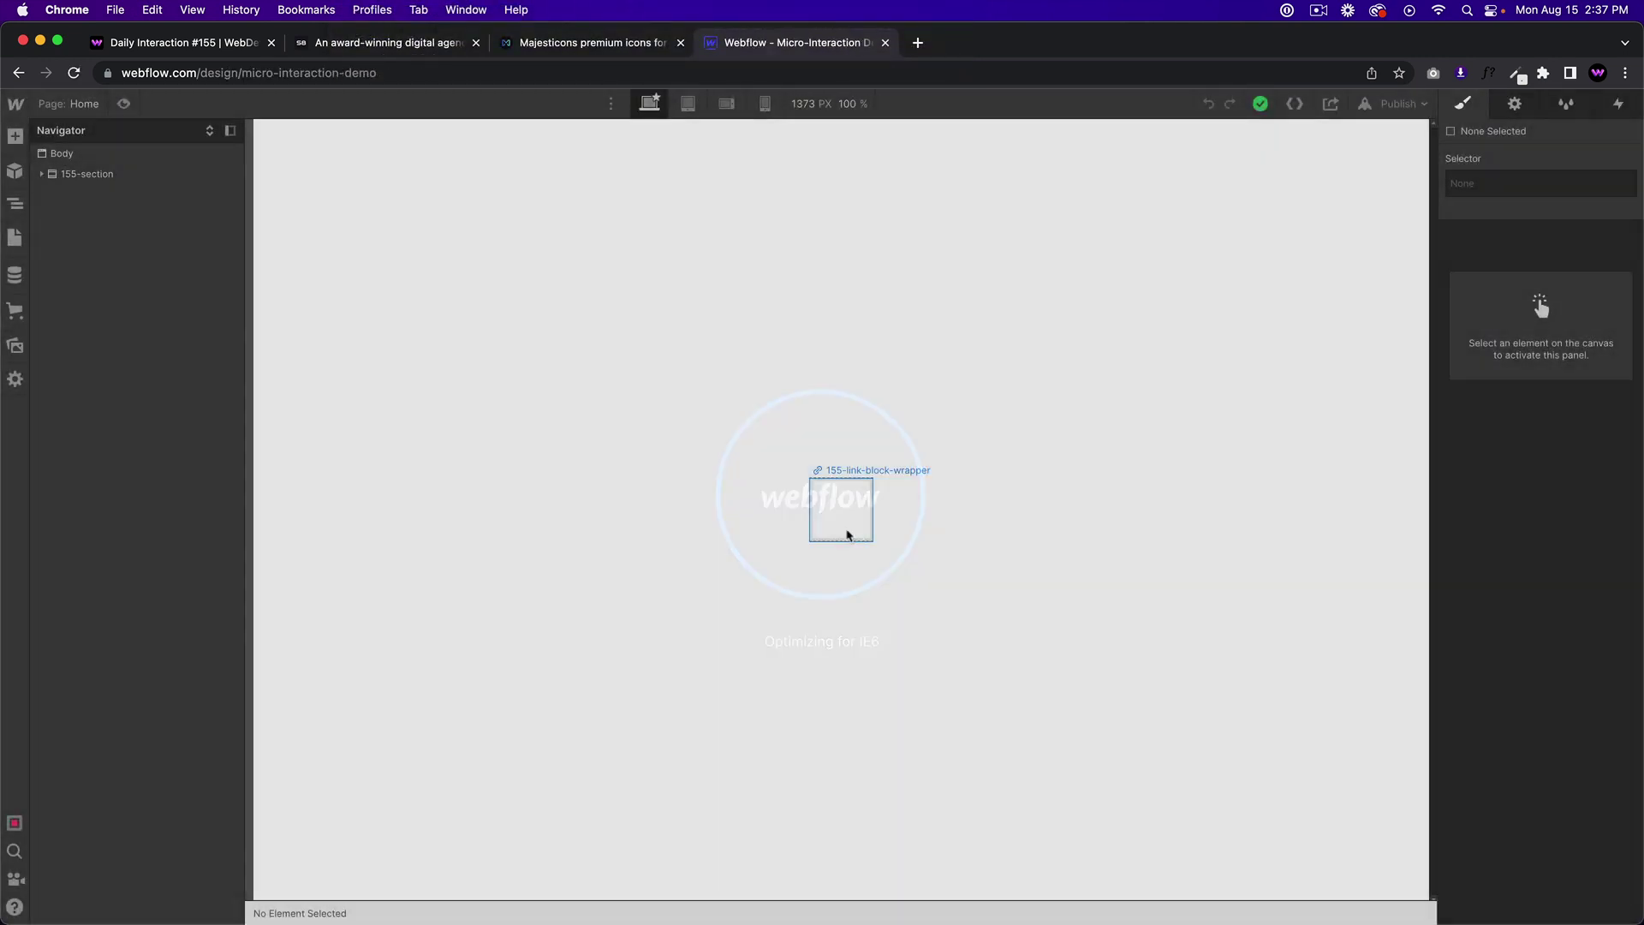
Remove the text decoration from 155-link-block-wrapper and set its text color to black
click(848, 536)
scroll(1525, 685, down, 10)
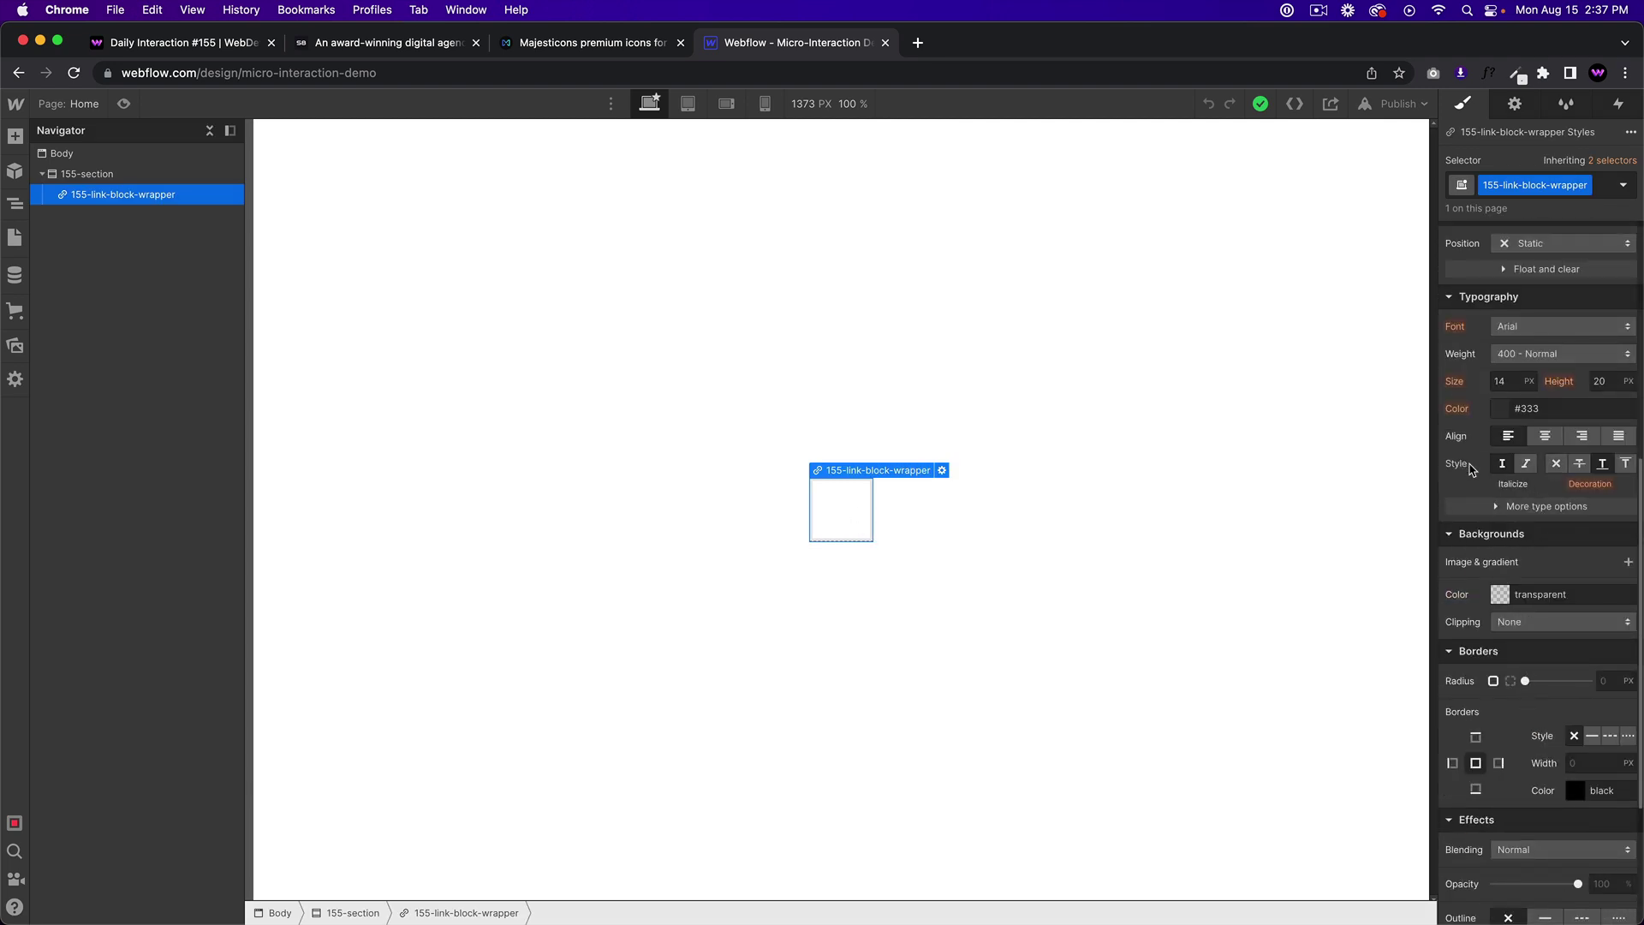
click(1553, 465)
click(1494, 417)
click(1503, 575)
click(1485, 404)
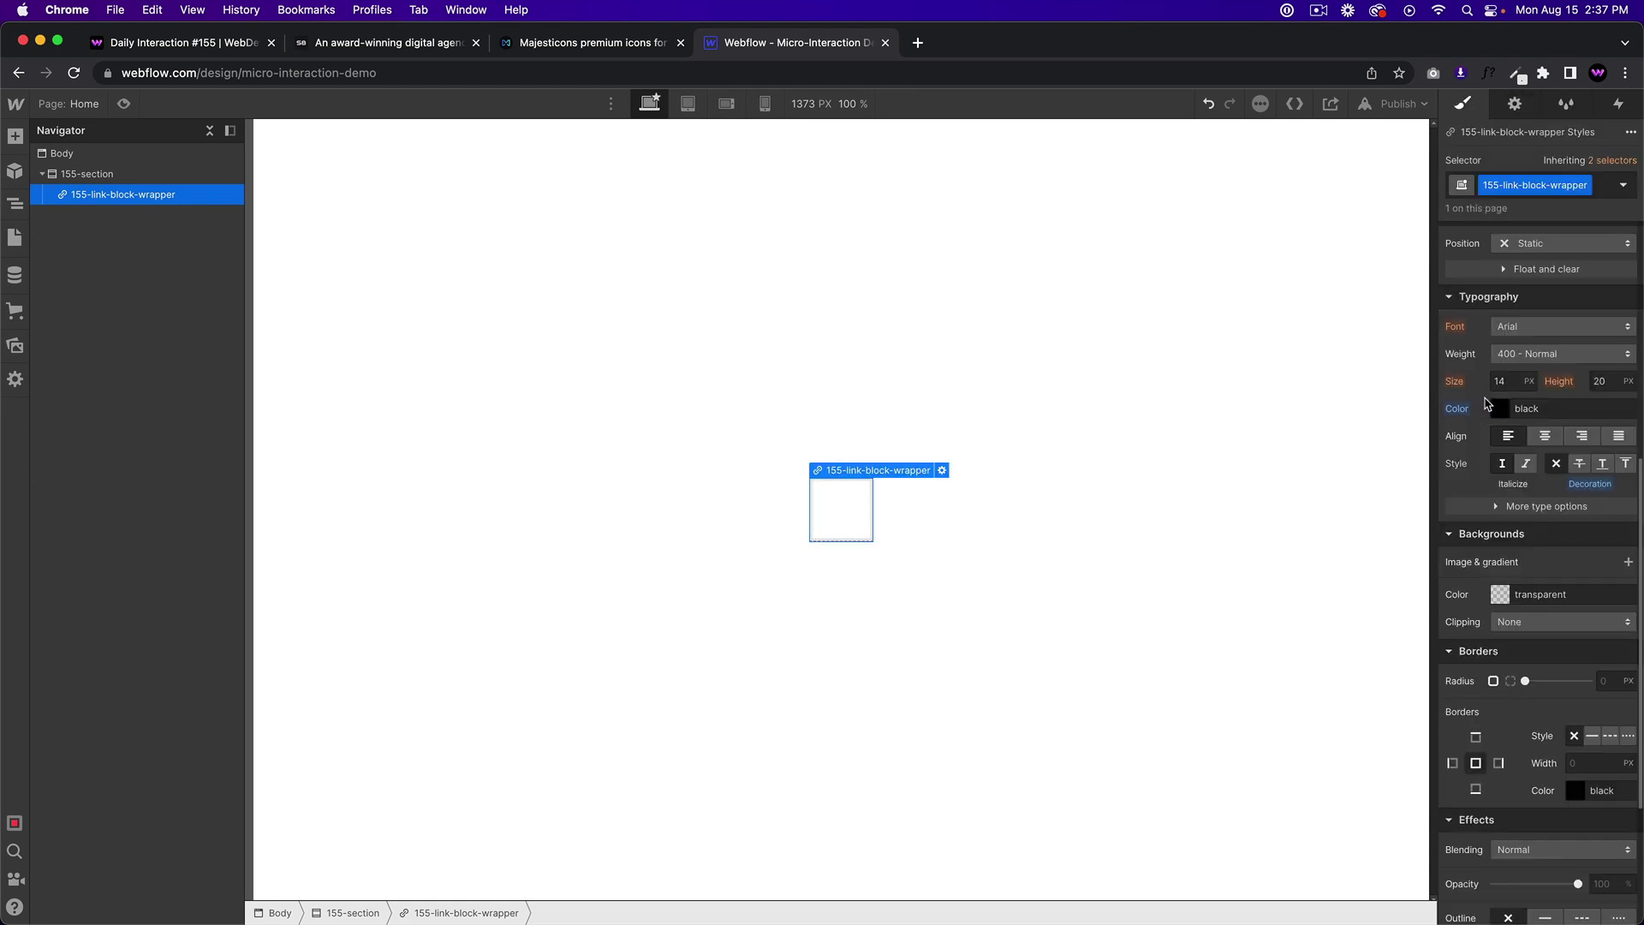
Set the text of 155-link-block-wrapper to all caps with 2 px letter spacing
click(1494, 508)
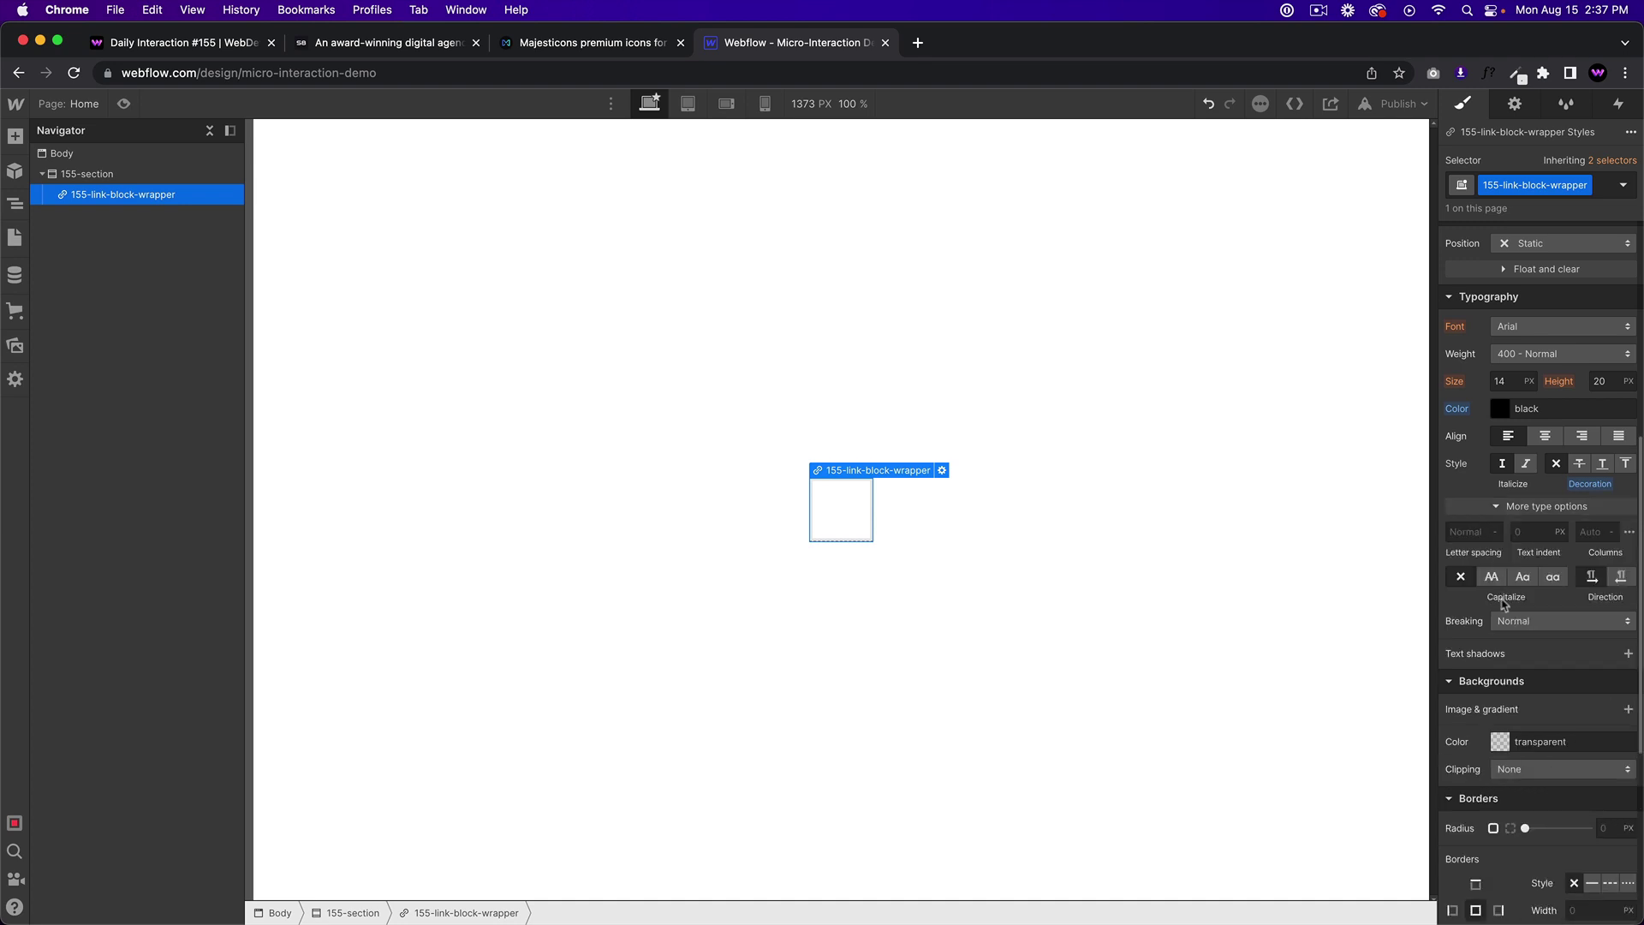
click(1492, 577)
click(1468, 527)
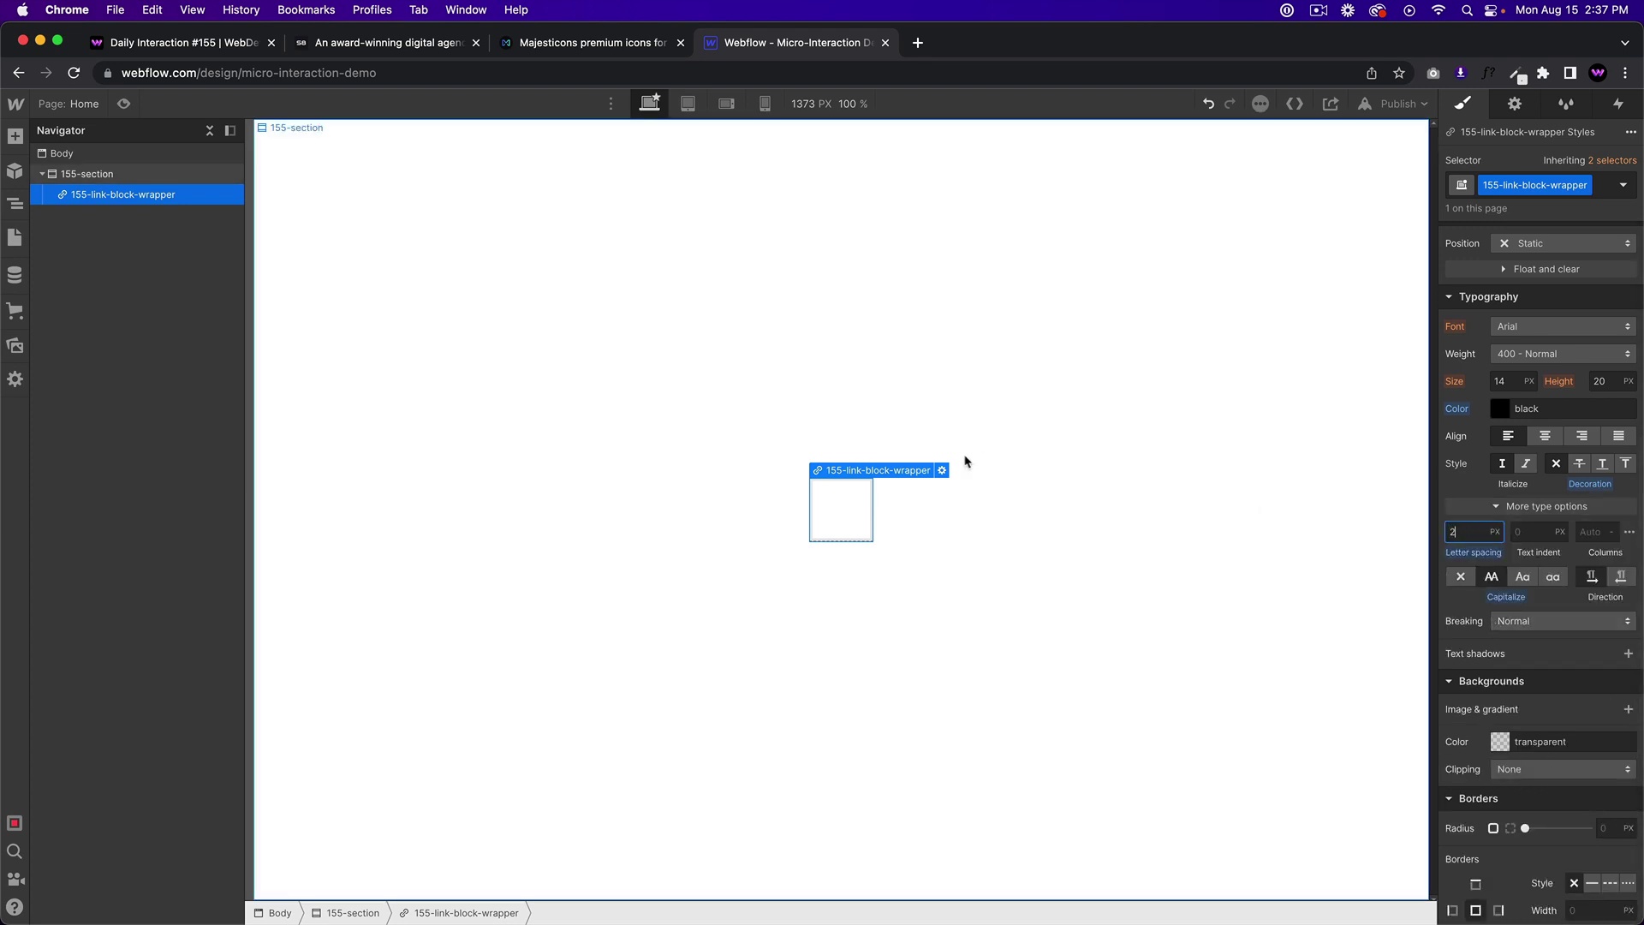
Add a div block inside 155-link-block-wrapper with the class 155-button-wrapper
click(831, 512)
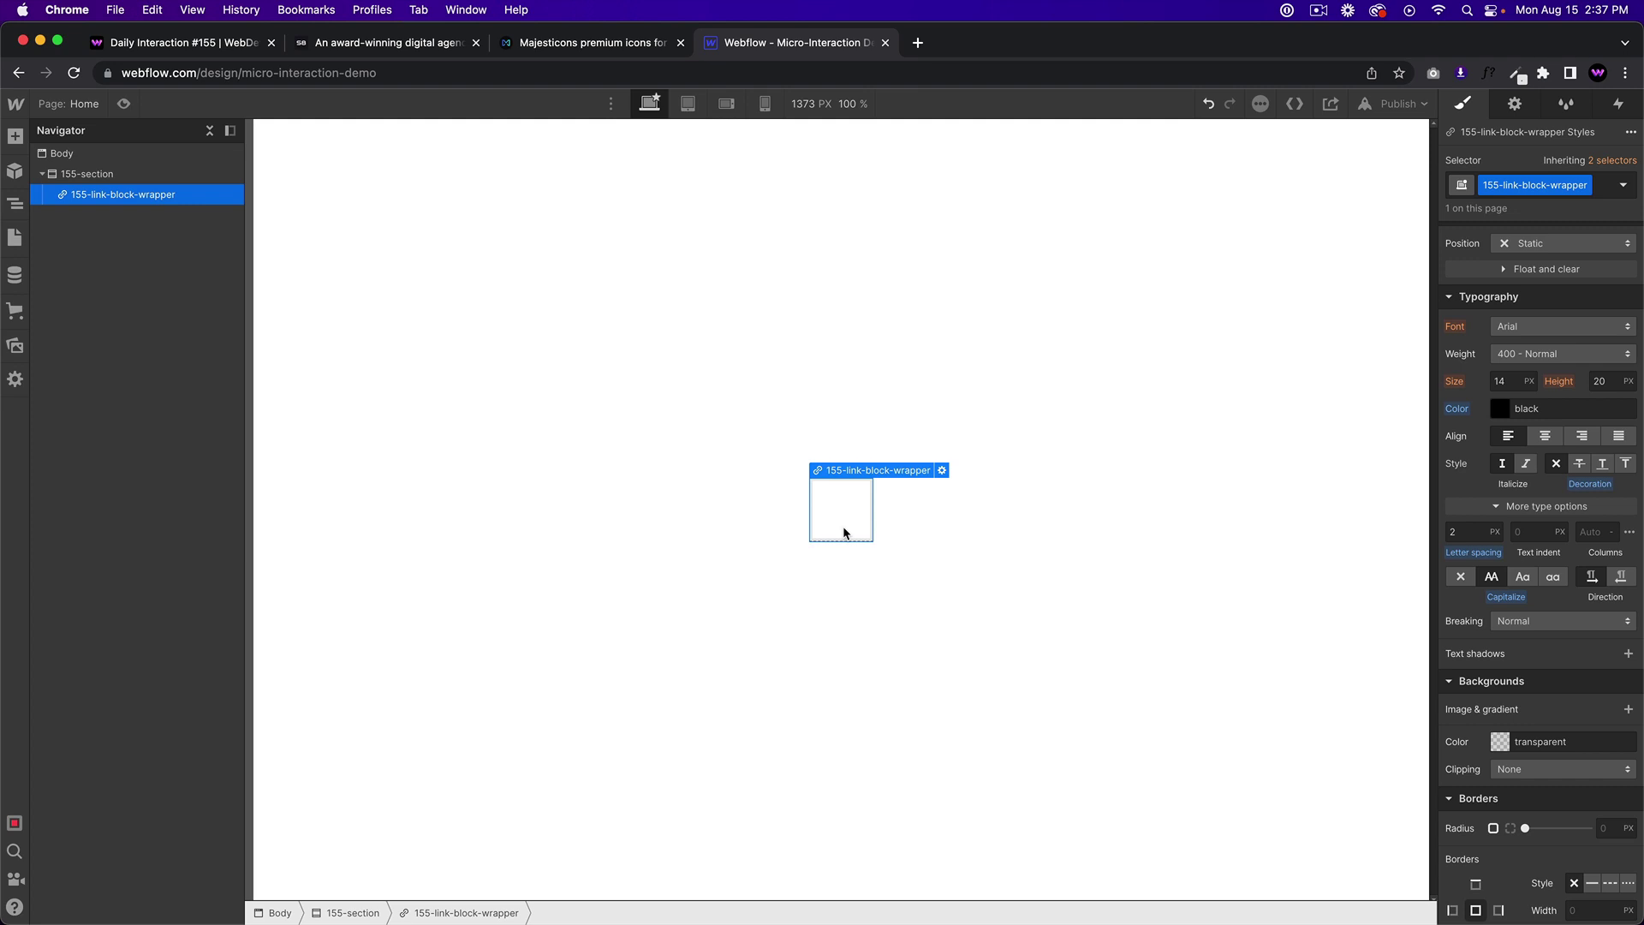
key(super+e)
text(link)
key(BackSpace)
key(BackSpace)
key(BackSpace)
key(BackSpace)
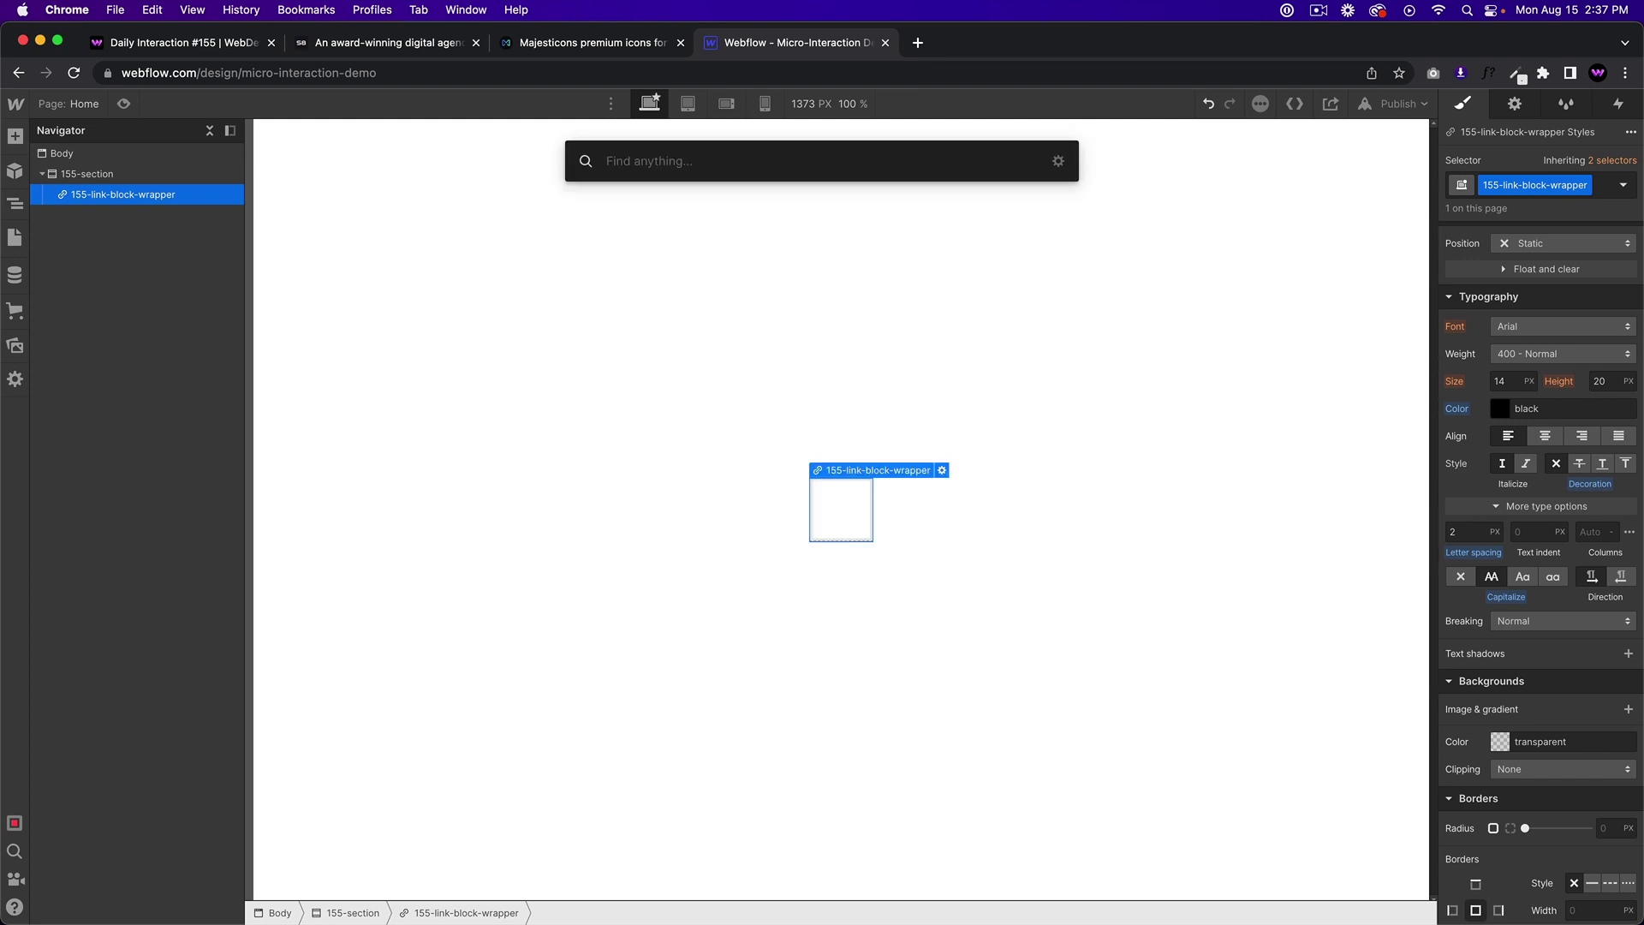
text(div)
key(Return)
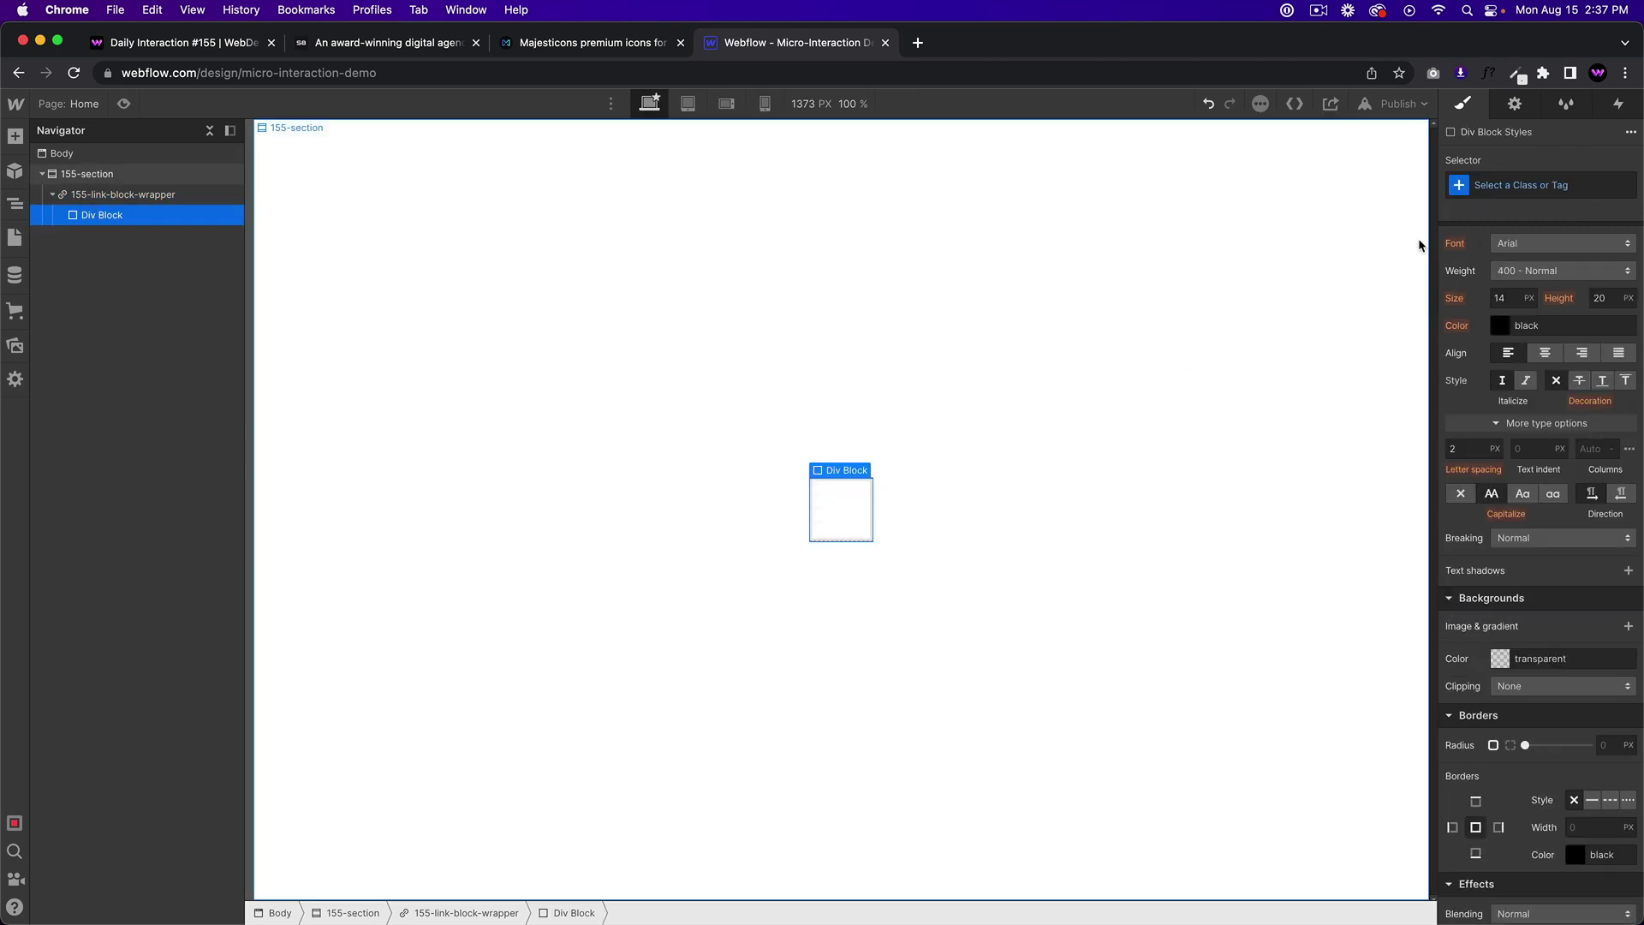
click(1524, 185)
text(155-)
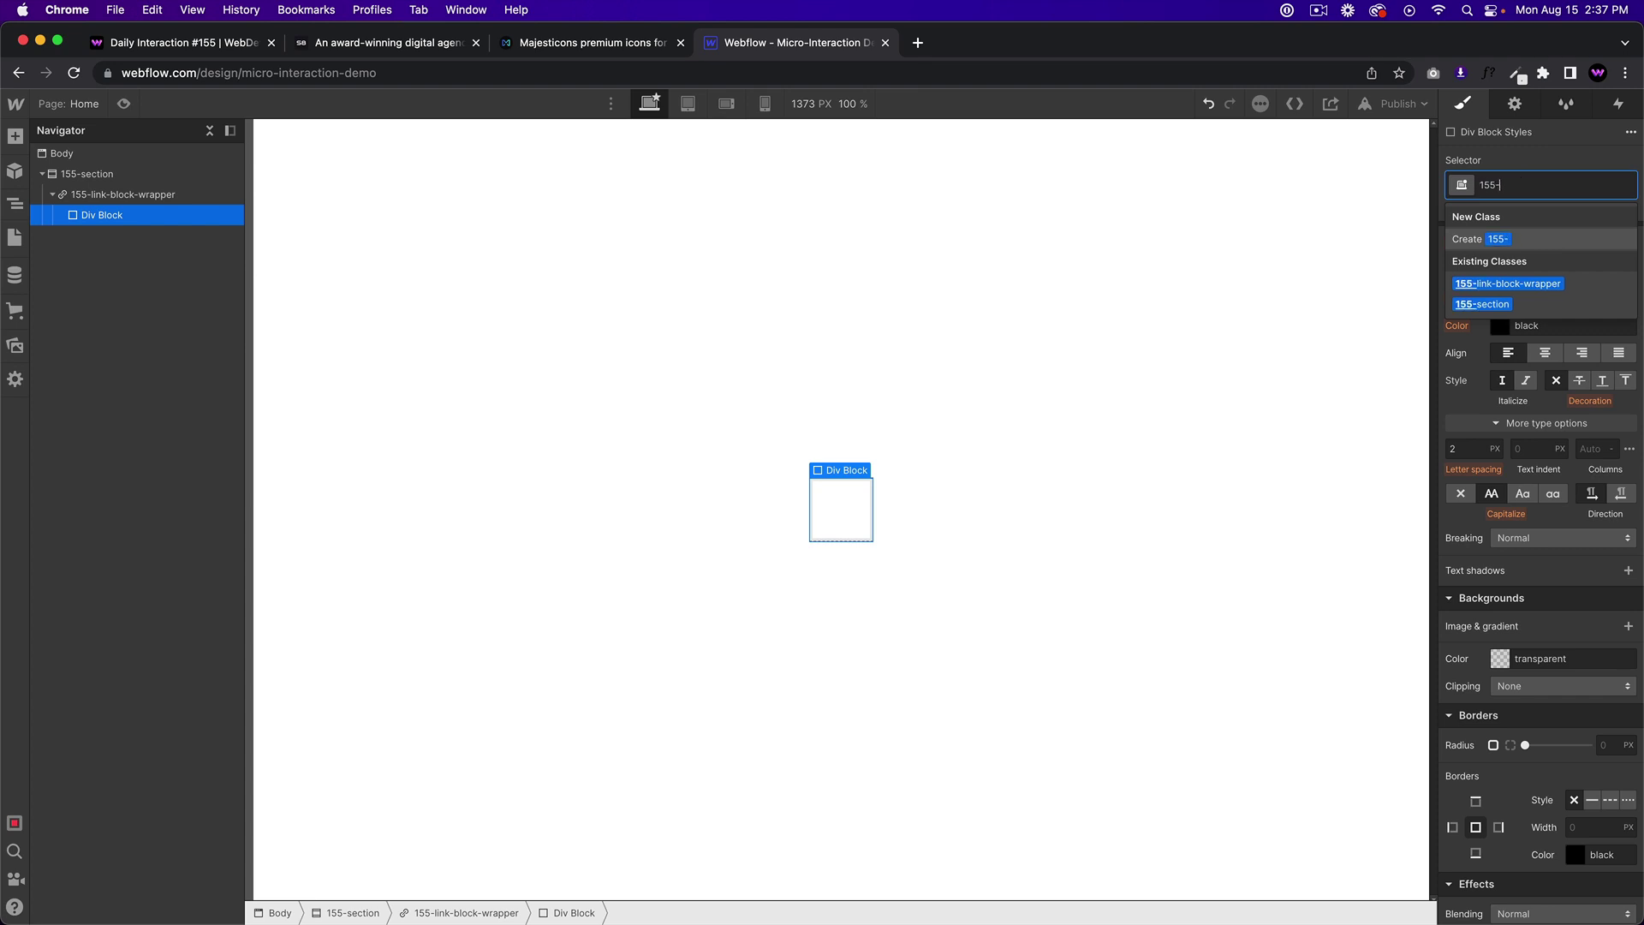
text(button-wrapper)
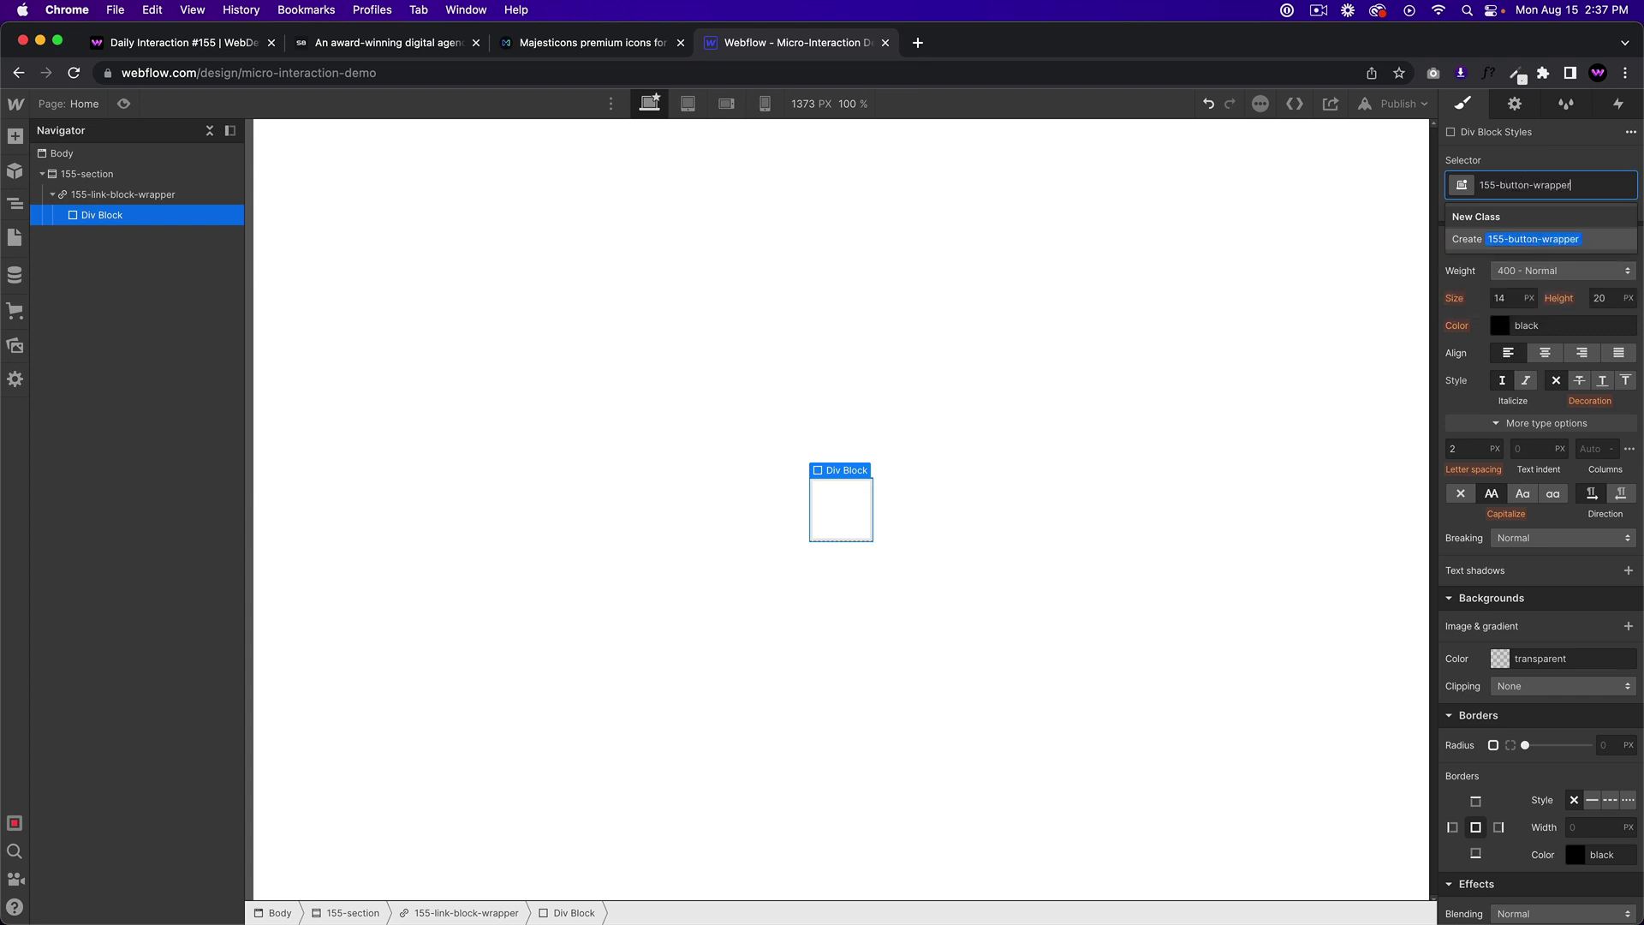
key(Return)
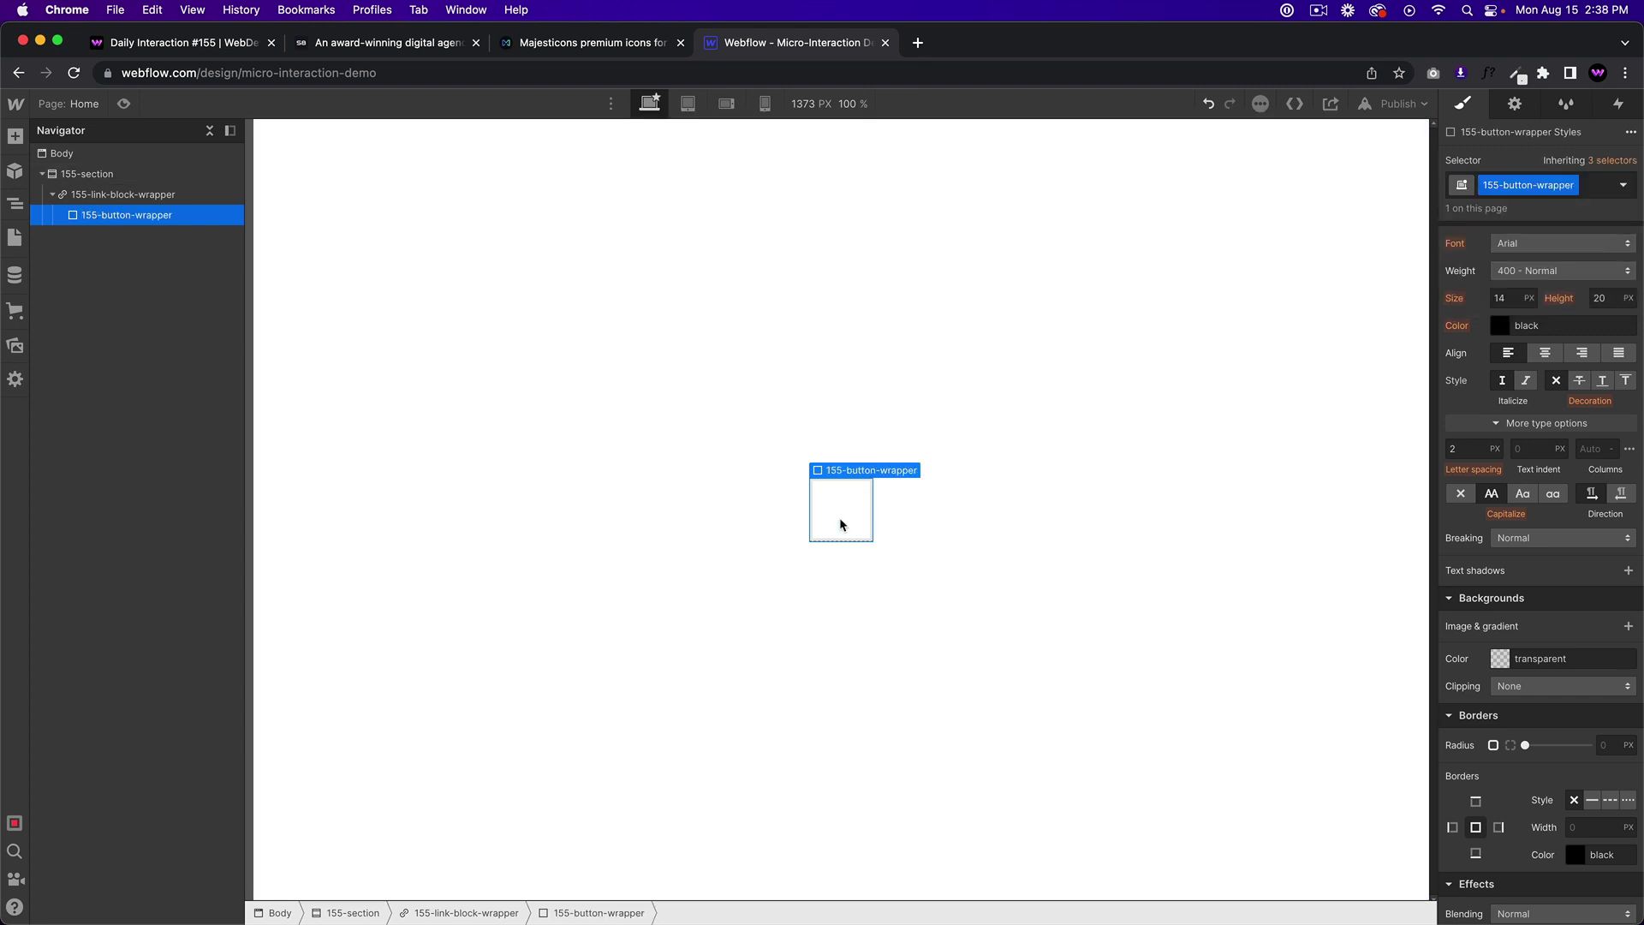
Add a text block inside 155-button-wrapper and leave it selected for styling
key(ctrl+e)
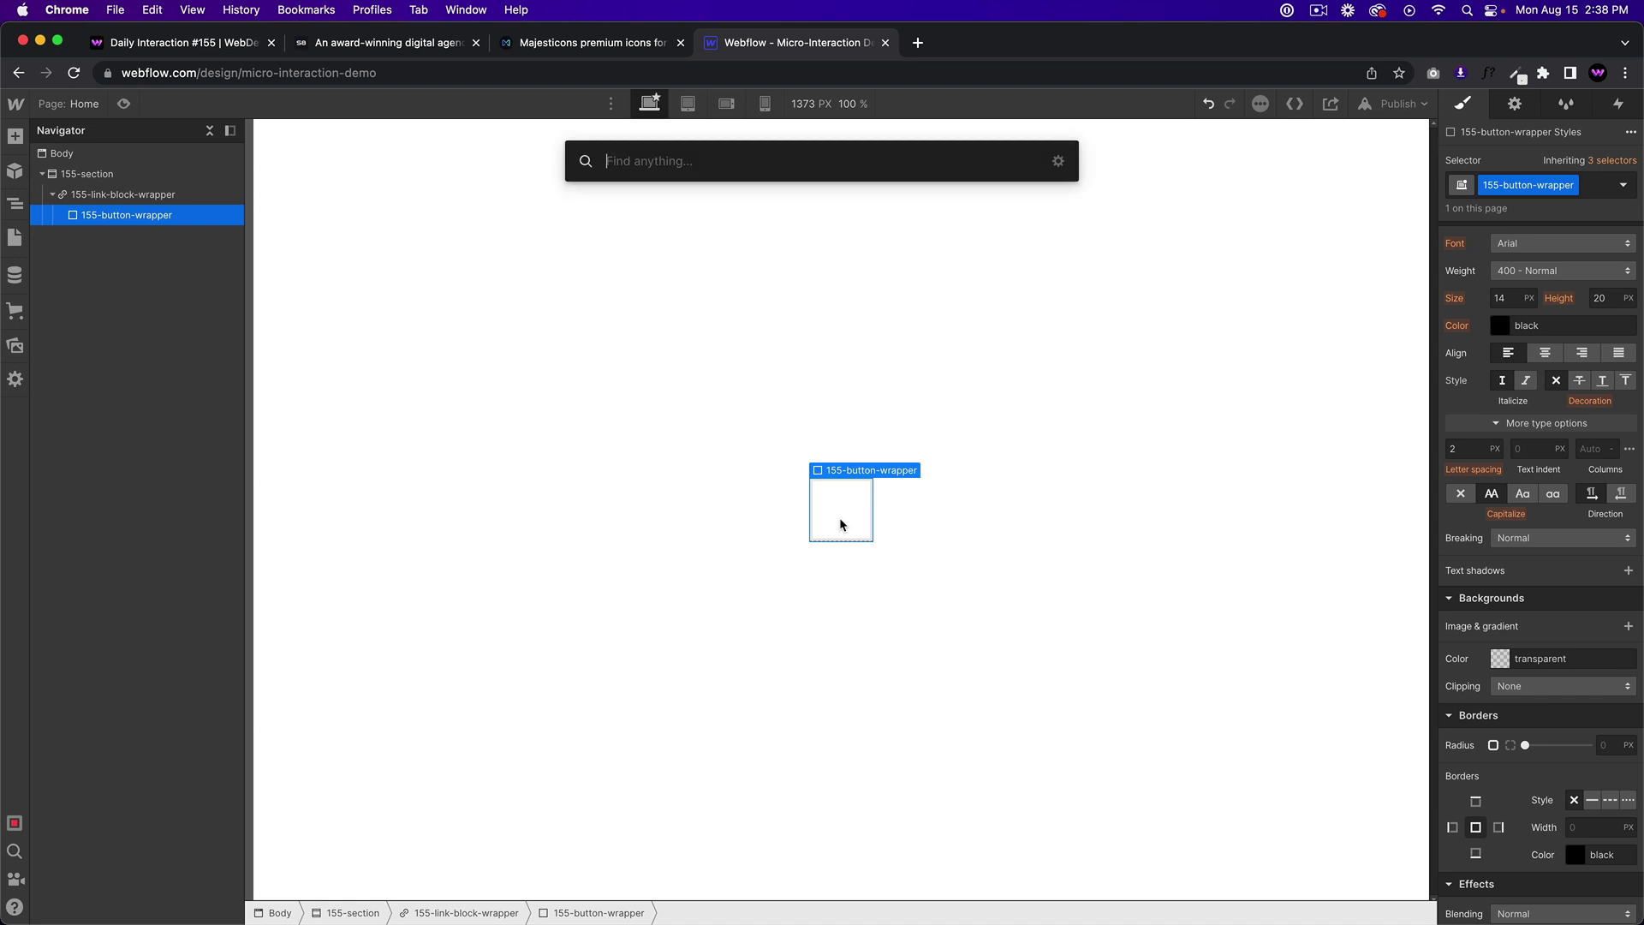
text(text block)
key(Return)
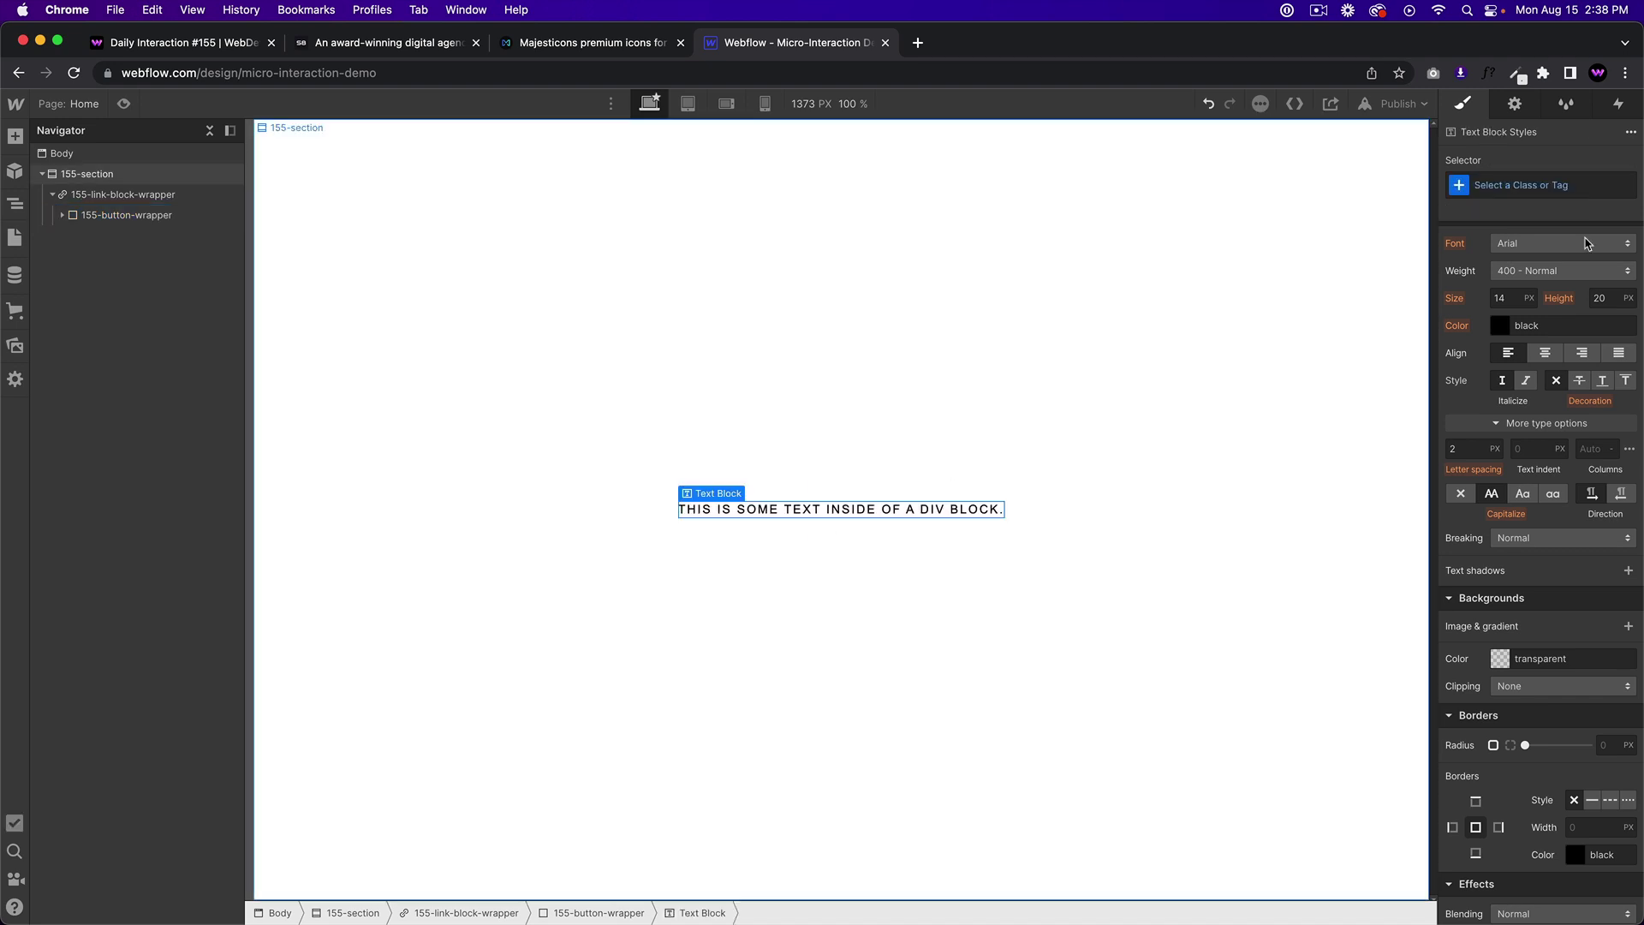
click(869, 511)
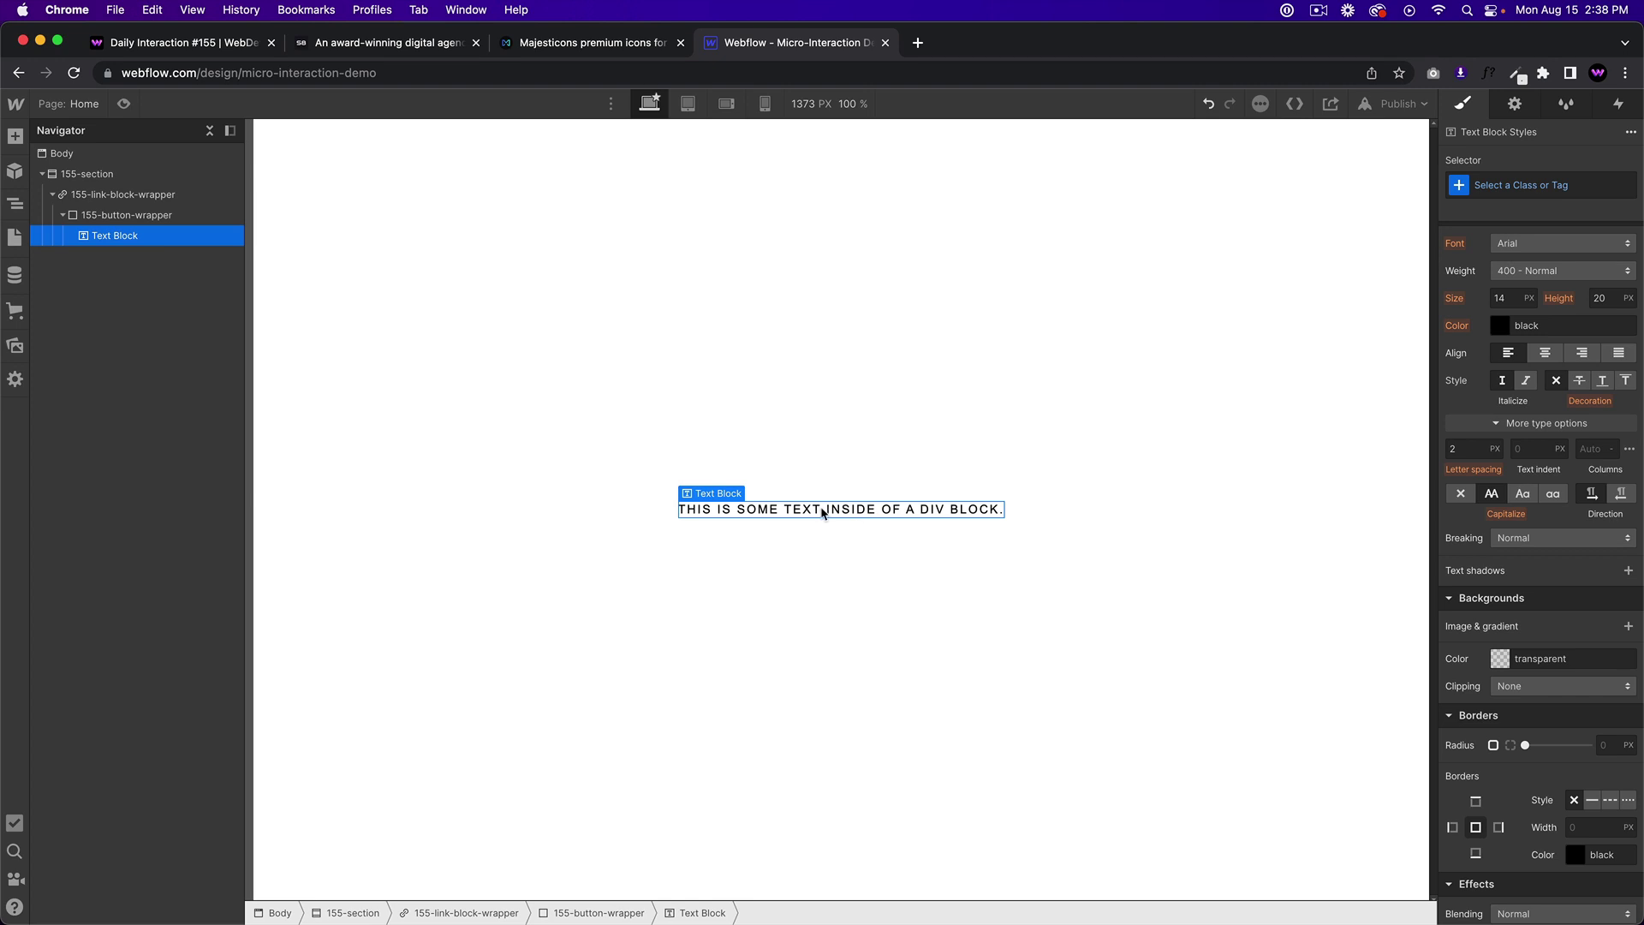
click(139, 195)
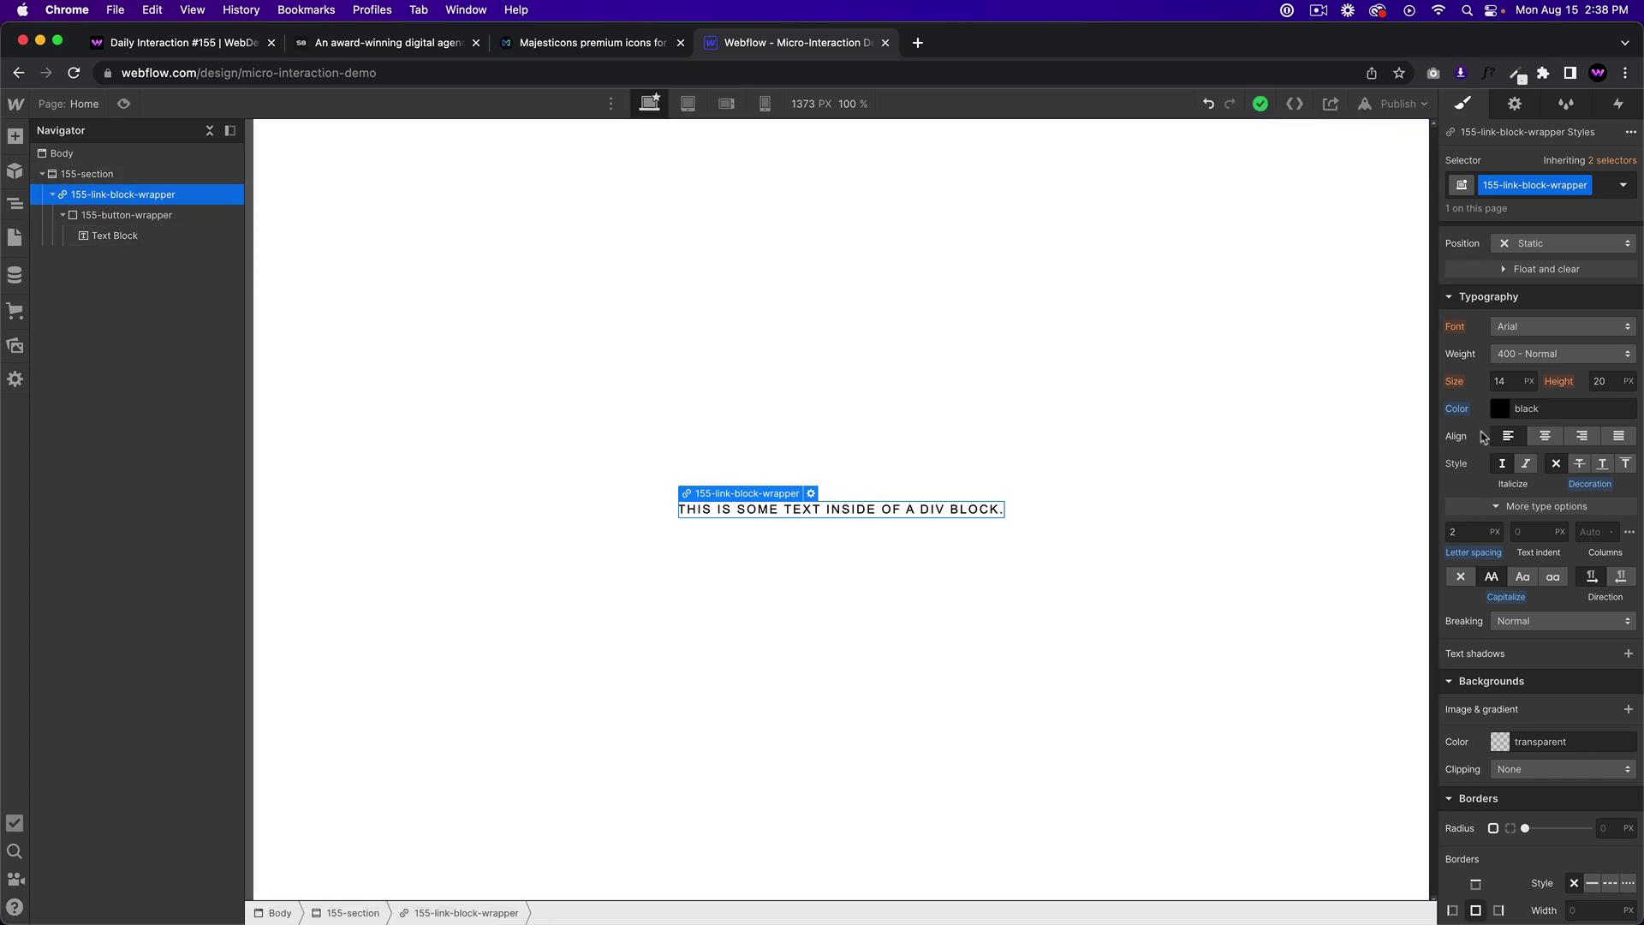
click(852, 507)
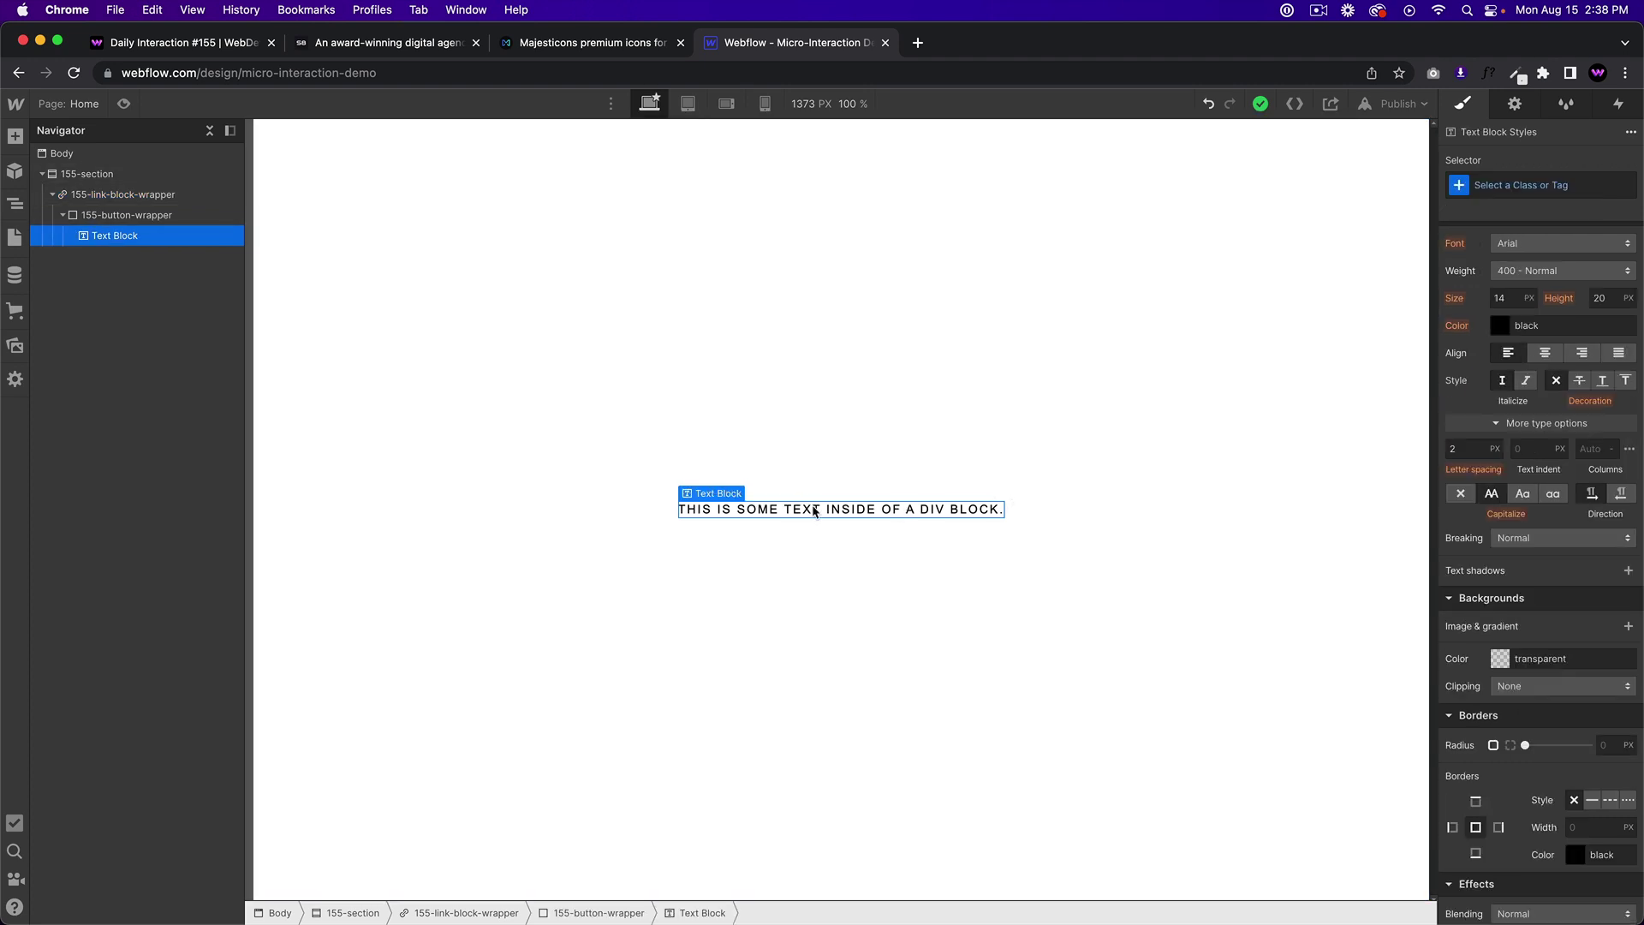
Set the font of 155-link-block-wrapper to DM Sans with a weight of 500 - Medium
click(120, 194)
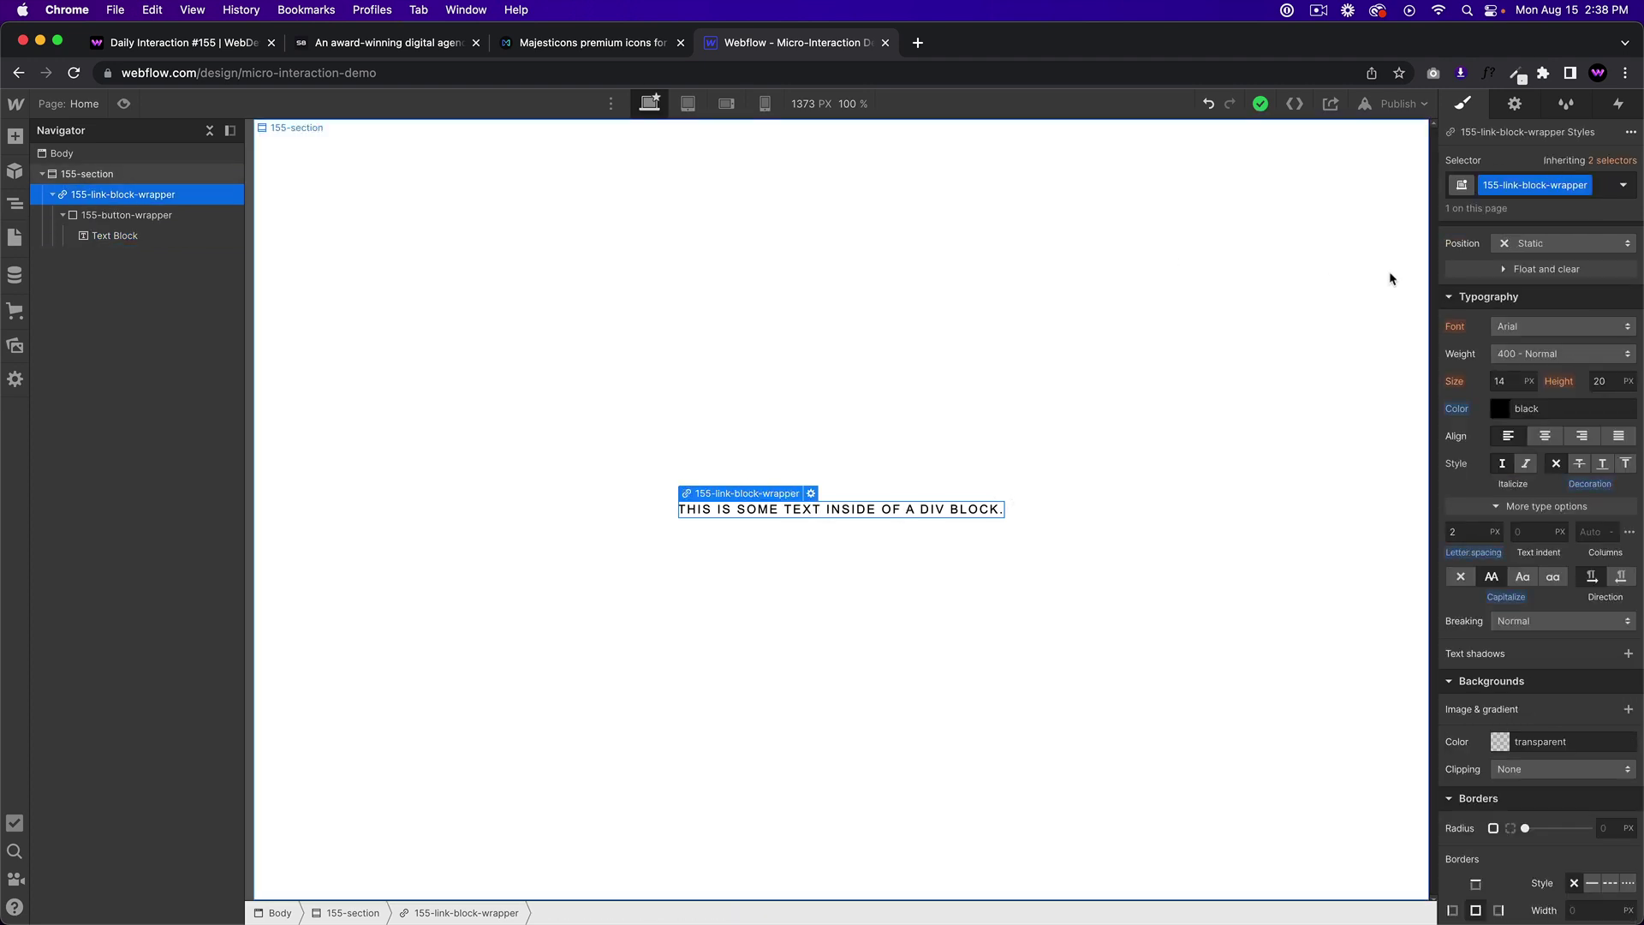
click(1509, 324)
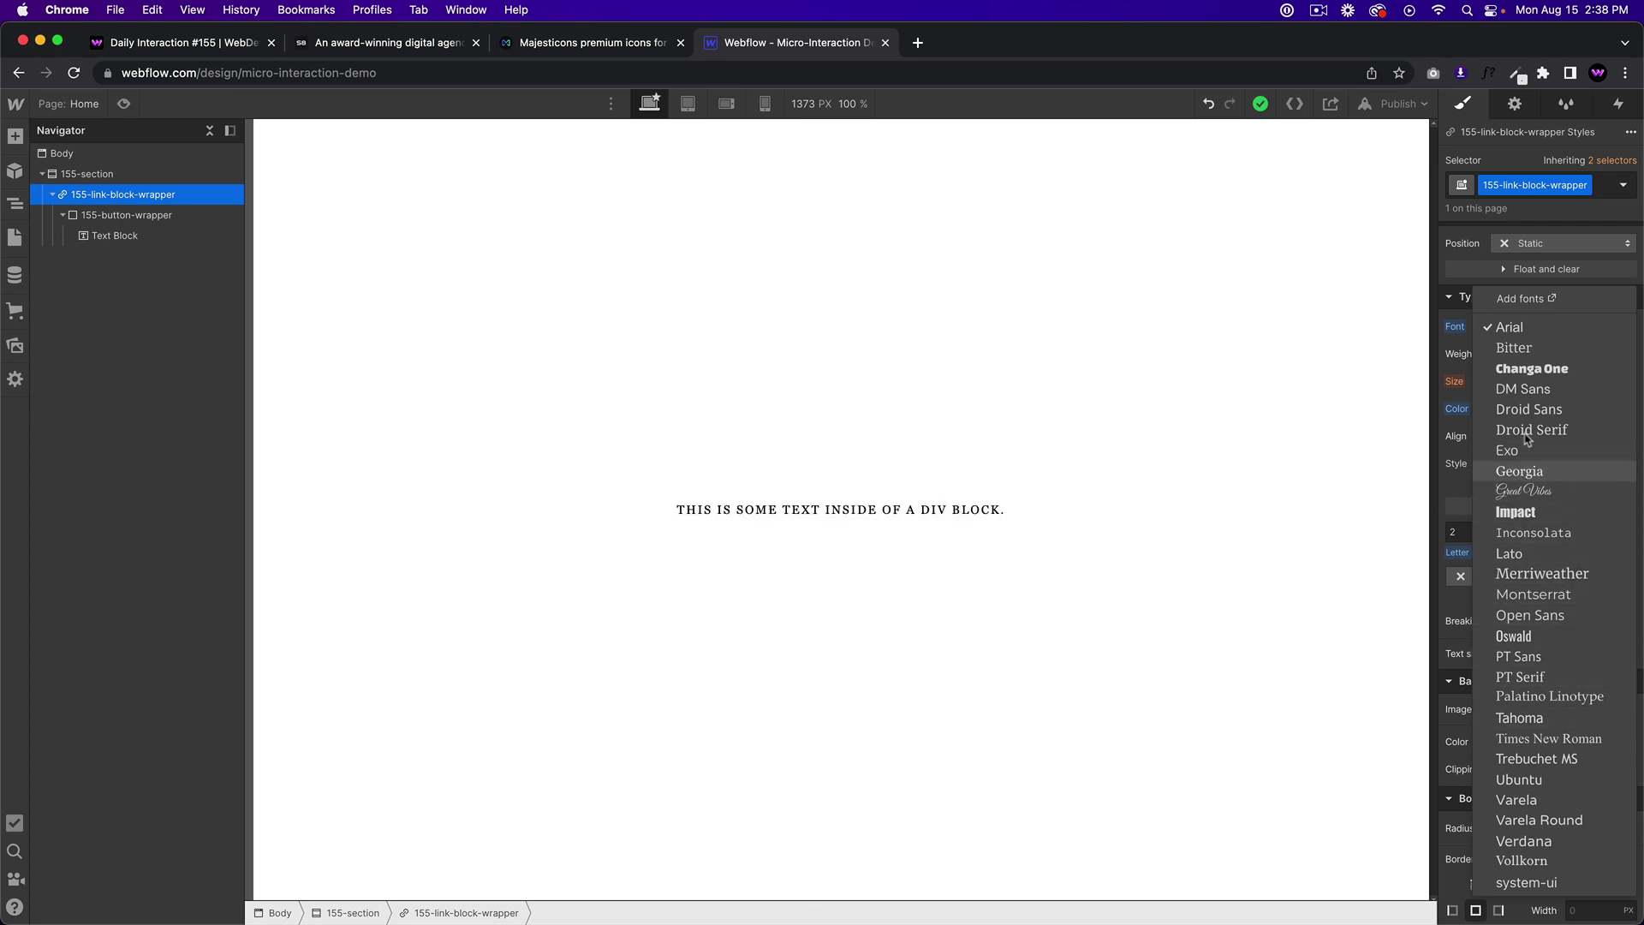
click(1524, 389)
click(1534, 355)
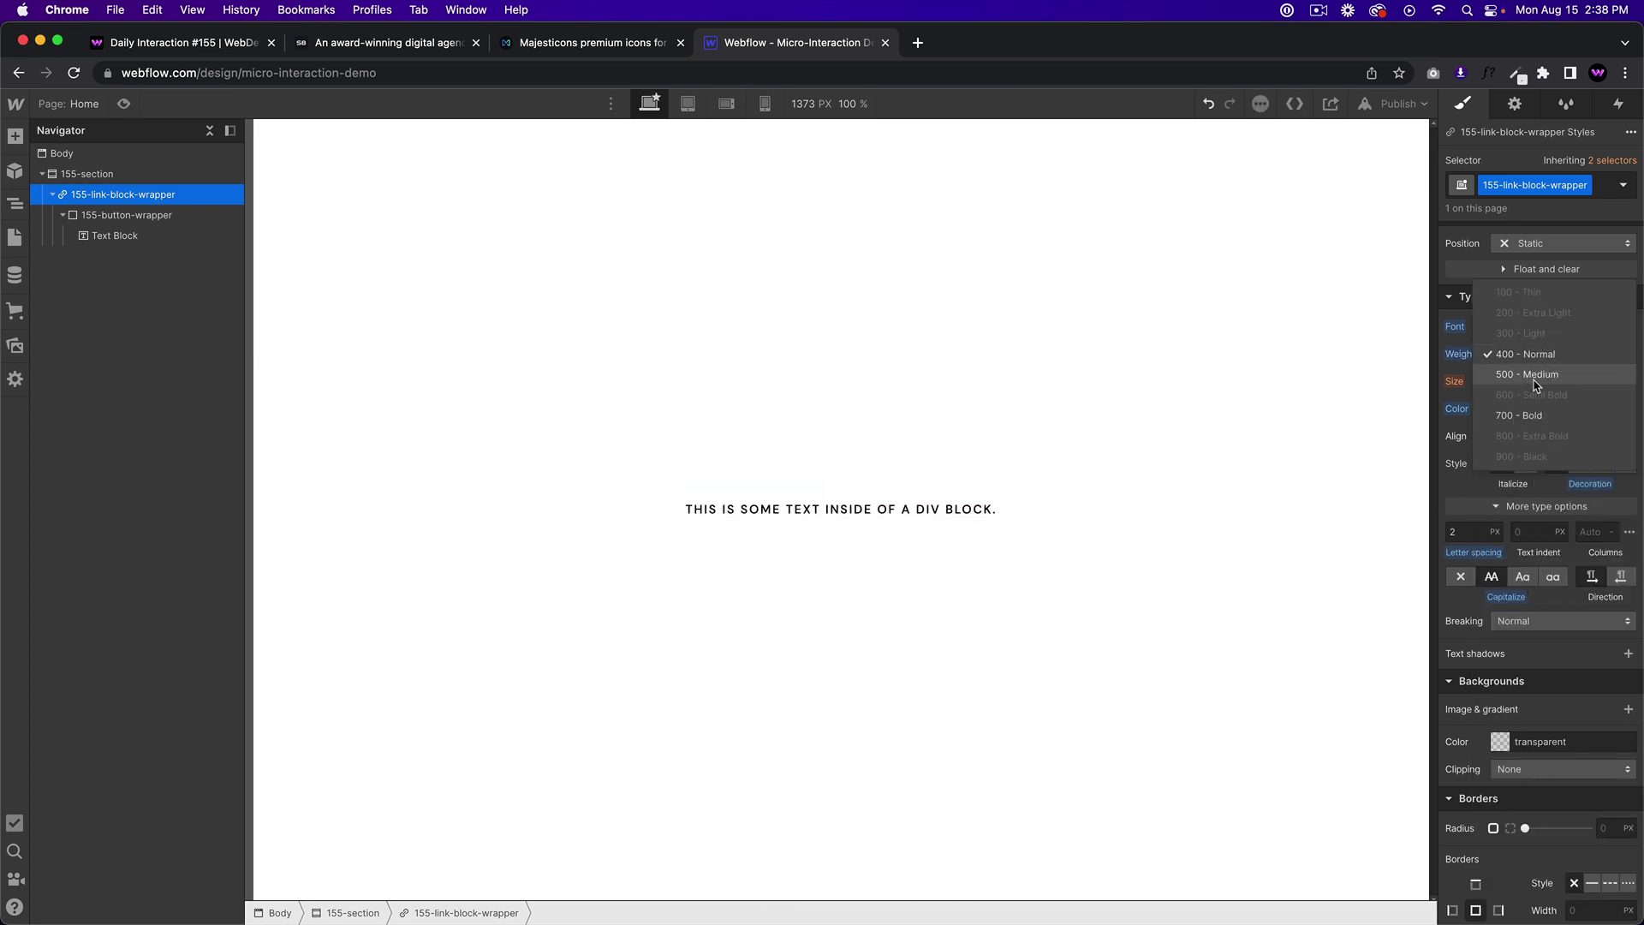
click(1534, 377)
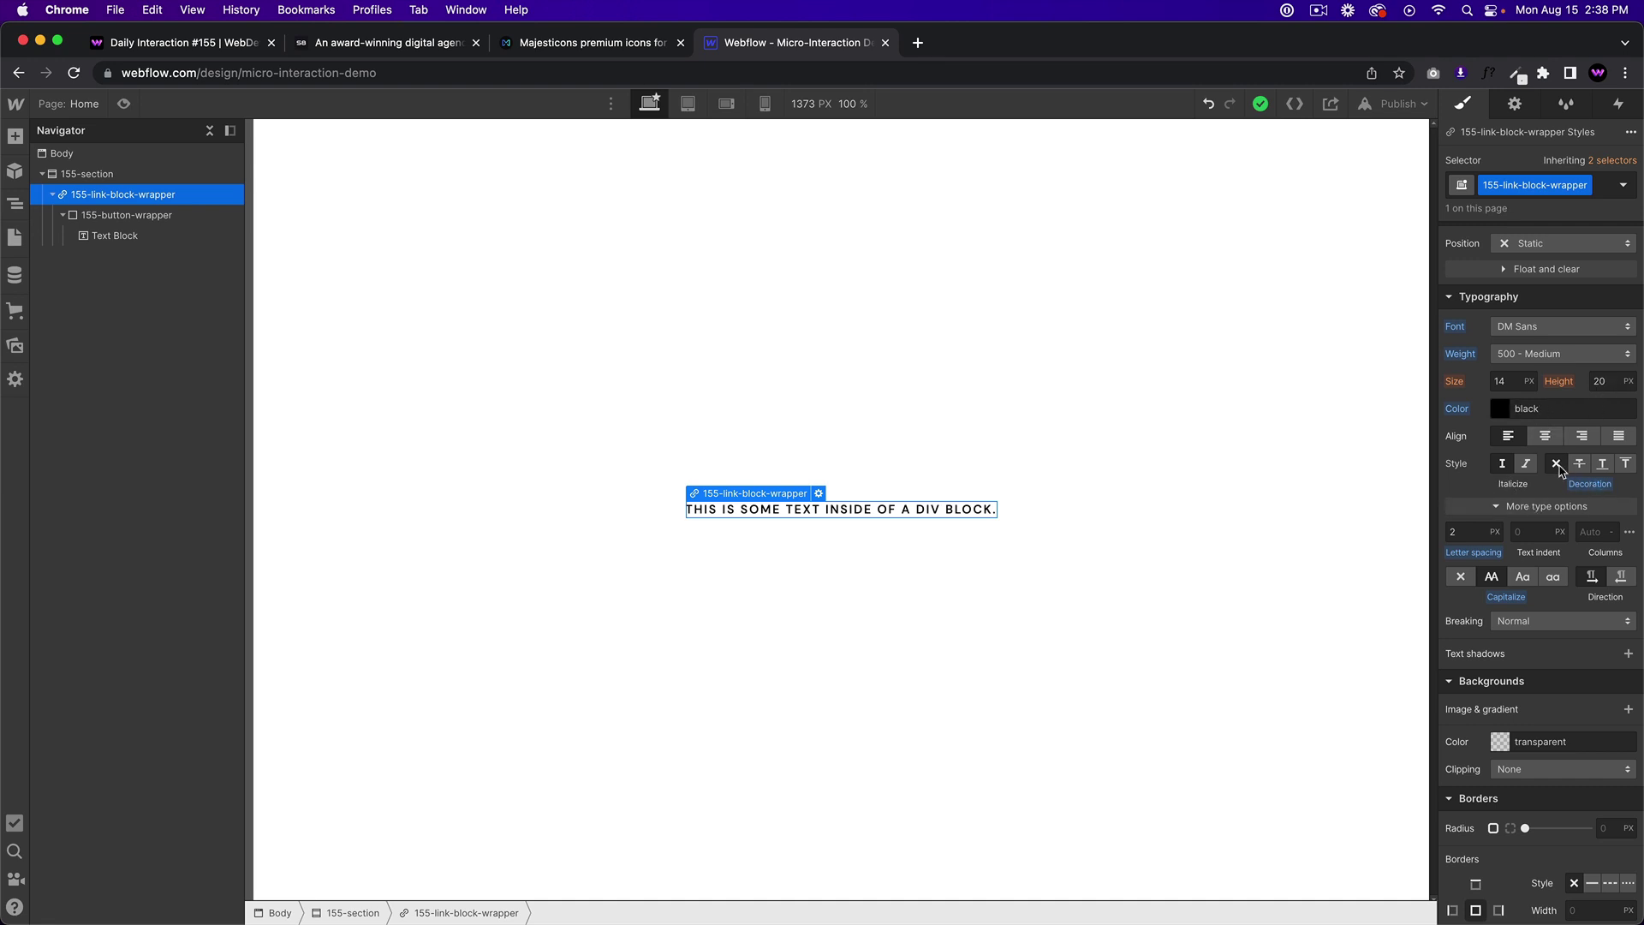
Try an underline and wider letter spacing on 155-link-block-wrapper, restoring no decoration and 2 px spacing
click(1602, 463)
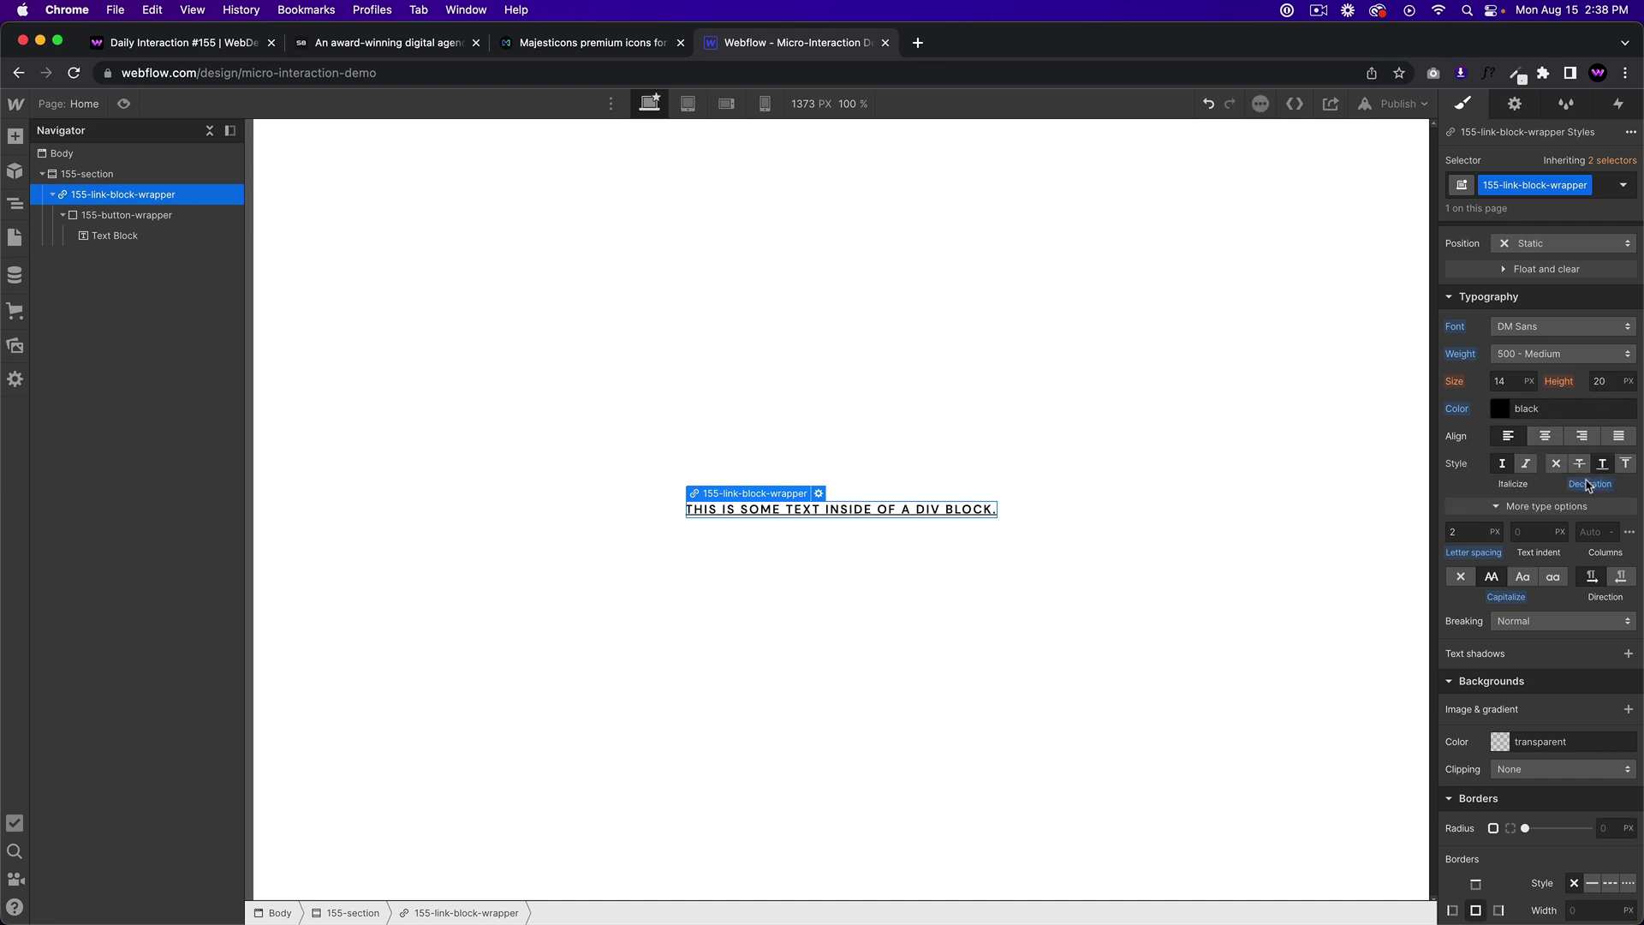
click(1556, 463)
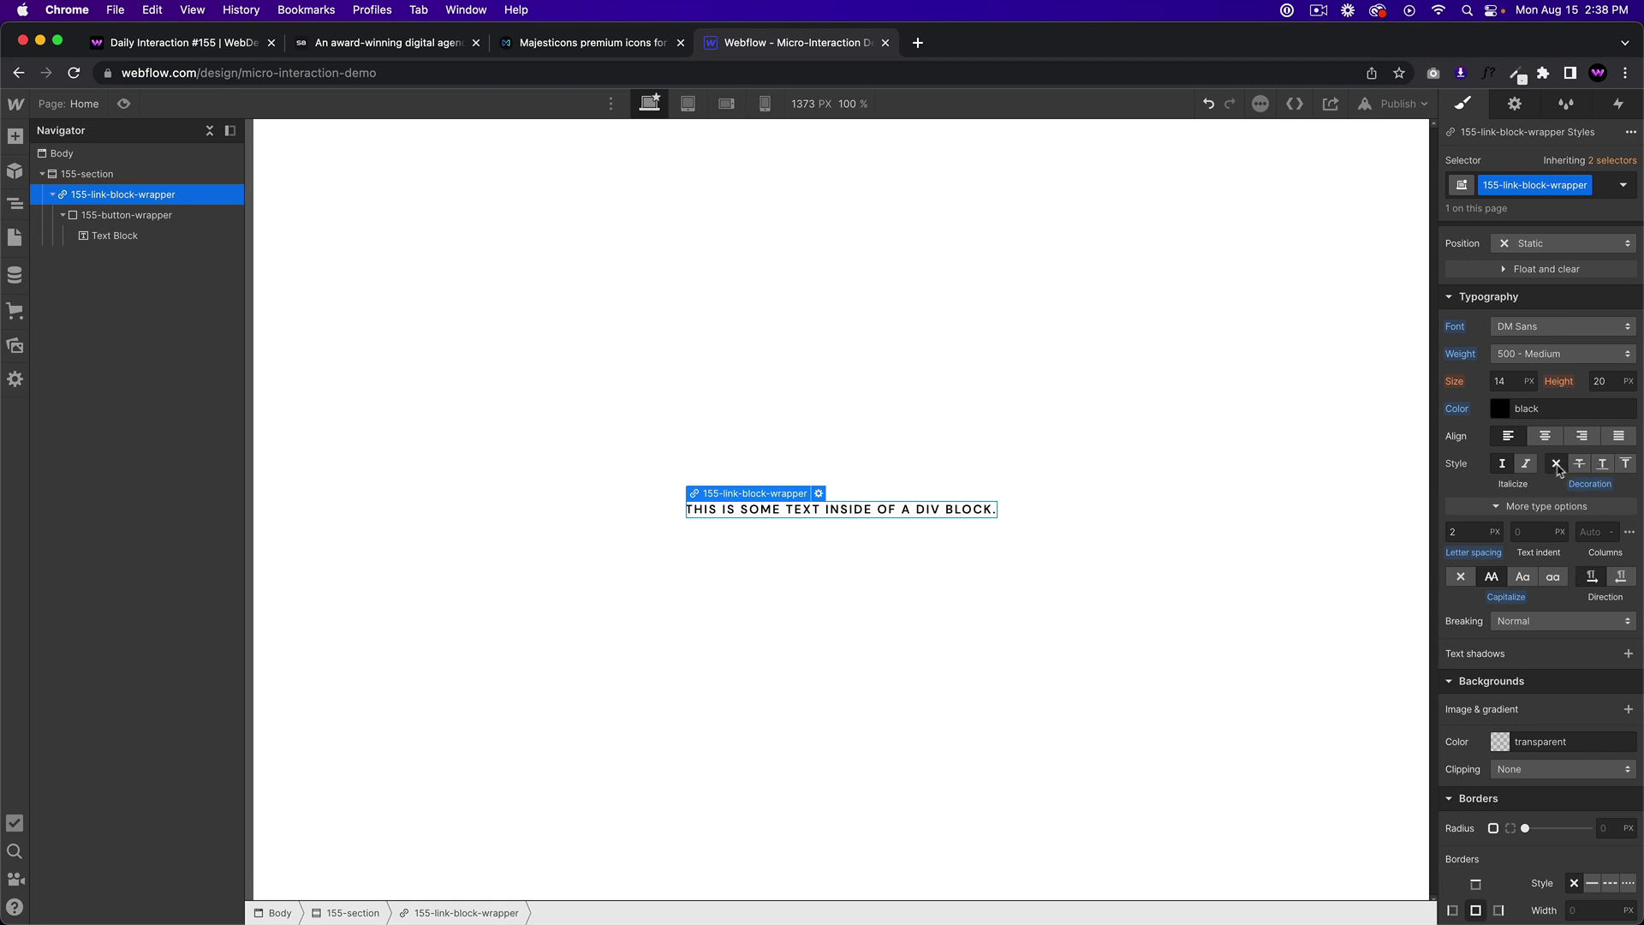
click(1473, 532)
key(Up)
key(Up)
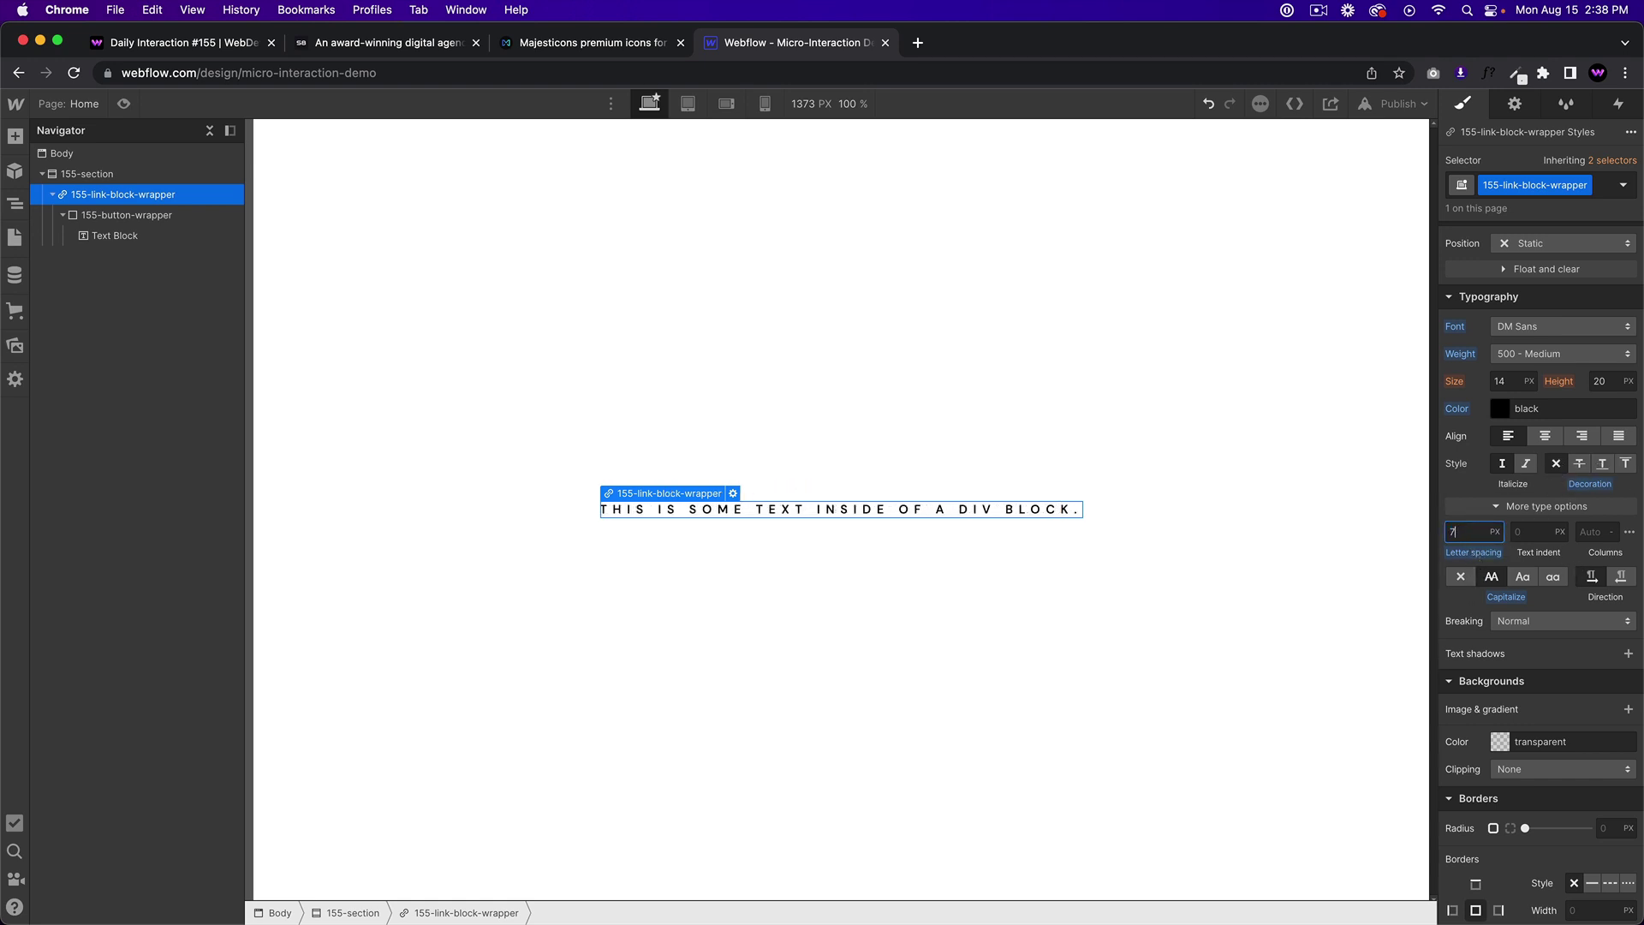
key(Down)
key(Down)
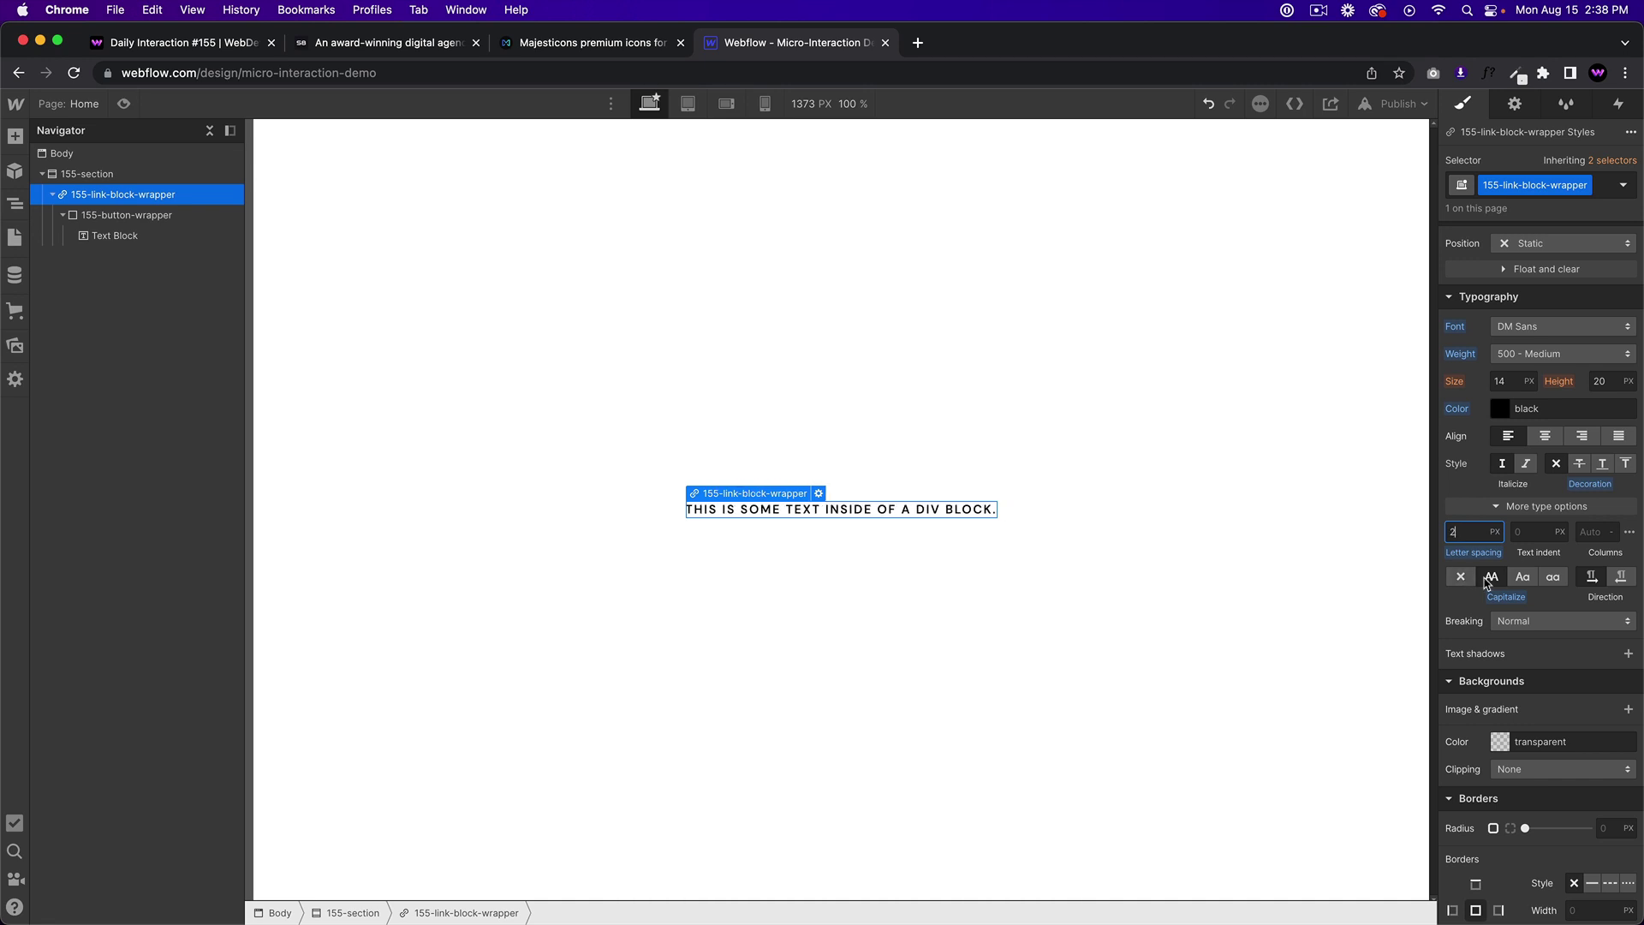
Replace the placeholder text in the button's text block with "View Work"
click(878, 511)
double_click(878, 512)
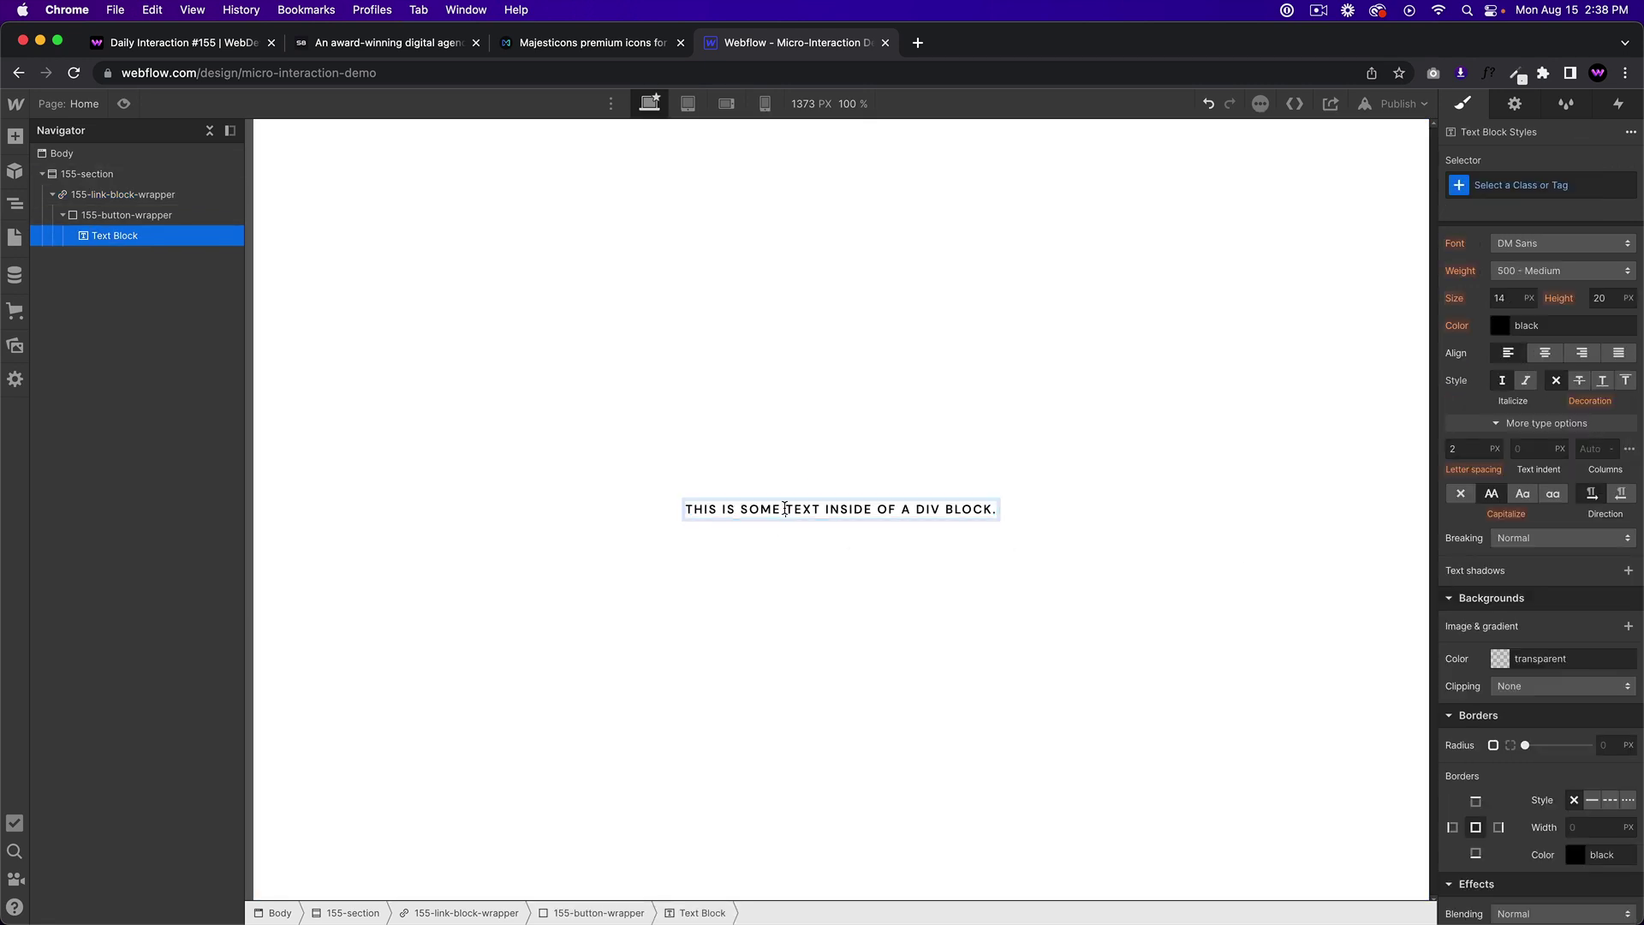
key(super+a)
text(VIEW WORK)
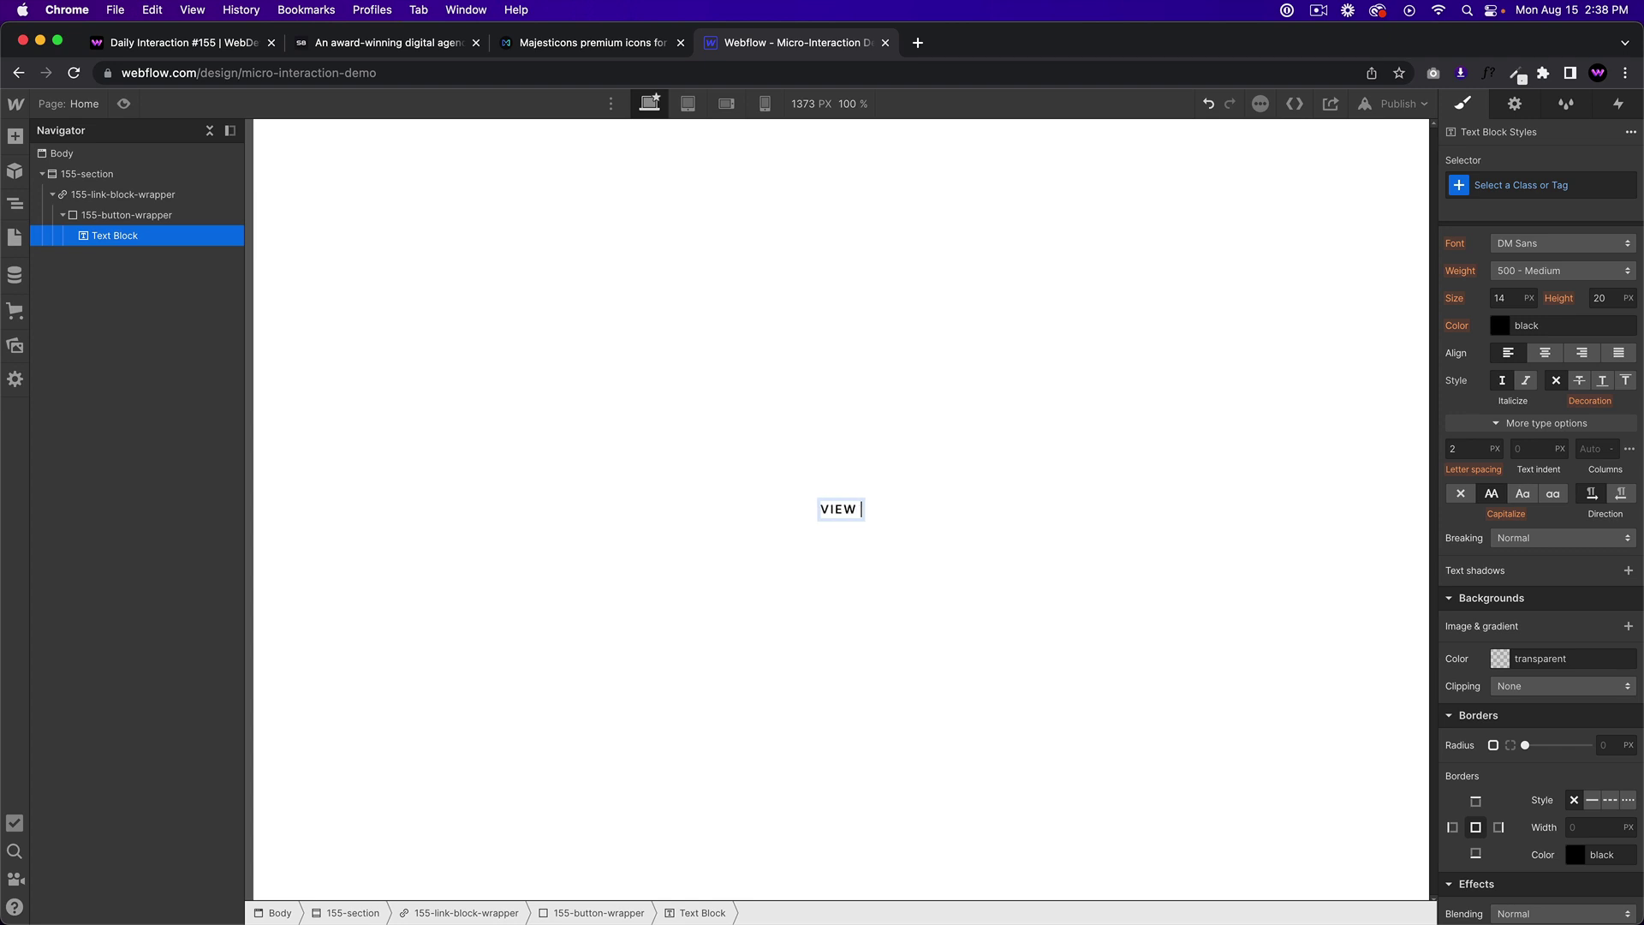
Give 155-button-wrapper a solid 2 px border with a corner radius of 100 px
click(141, 215)
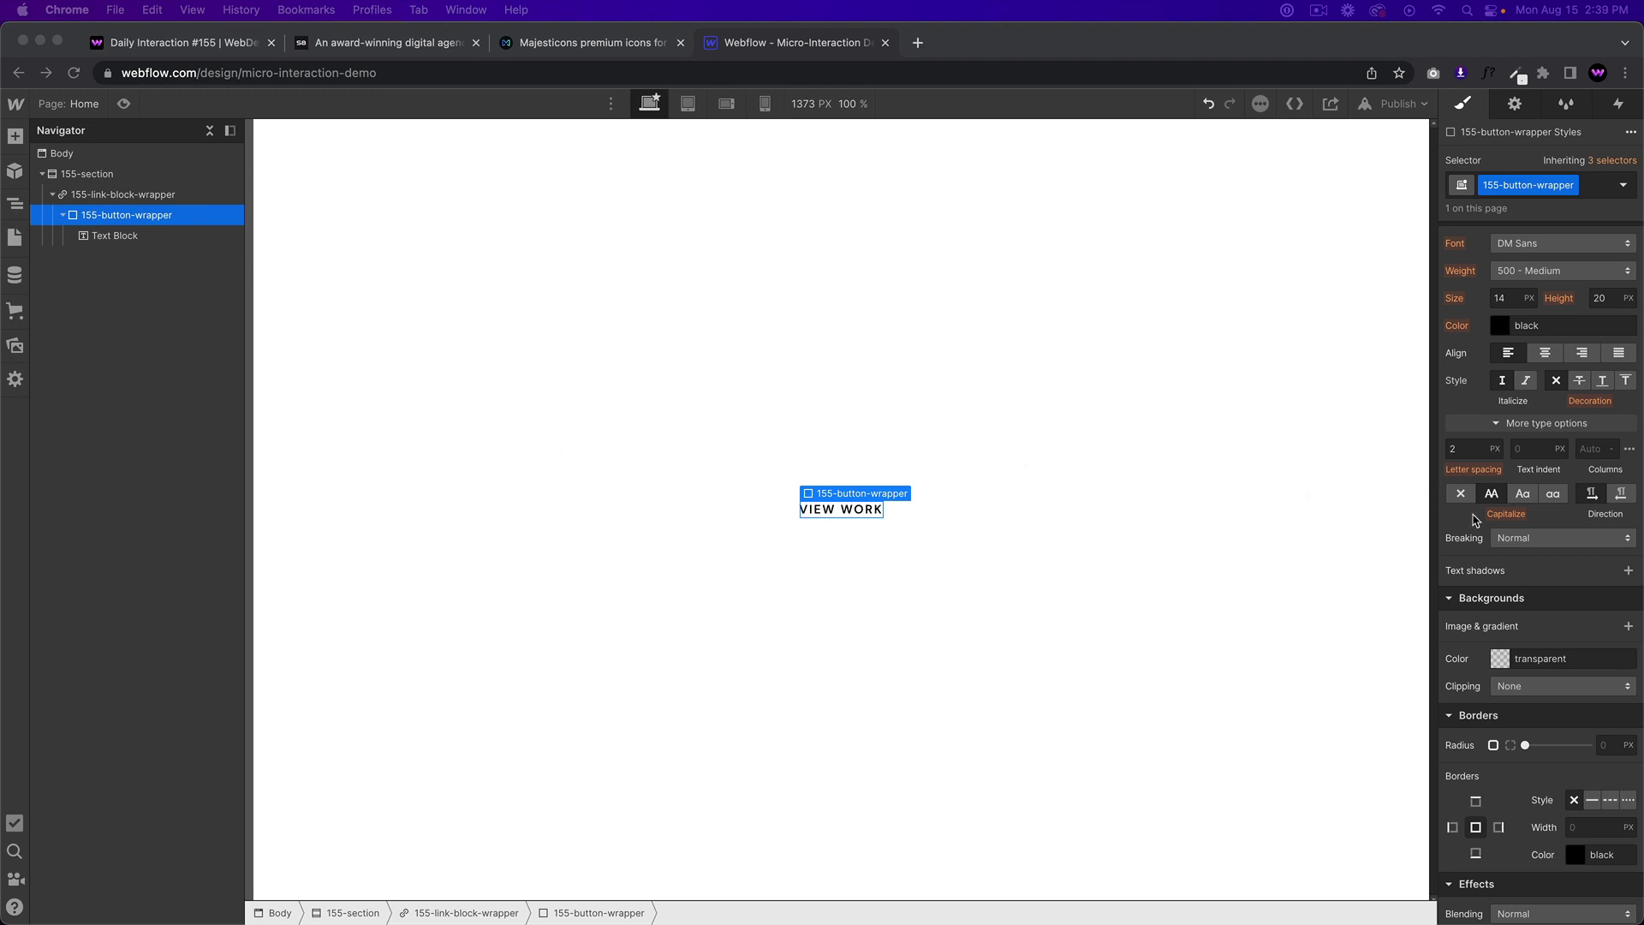
scroll(1626, 644, down, 1)
scroll(1626, 644, down, 2)
scroll(1550, 532, up, 10)
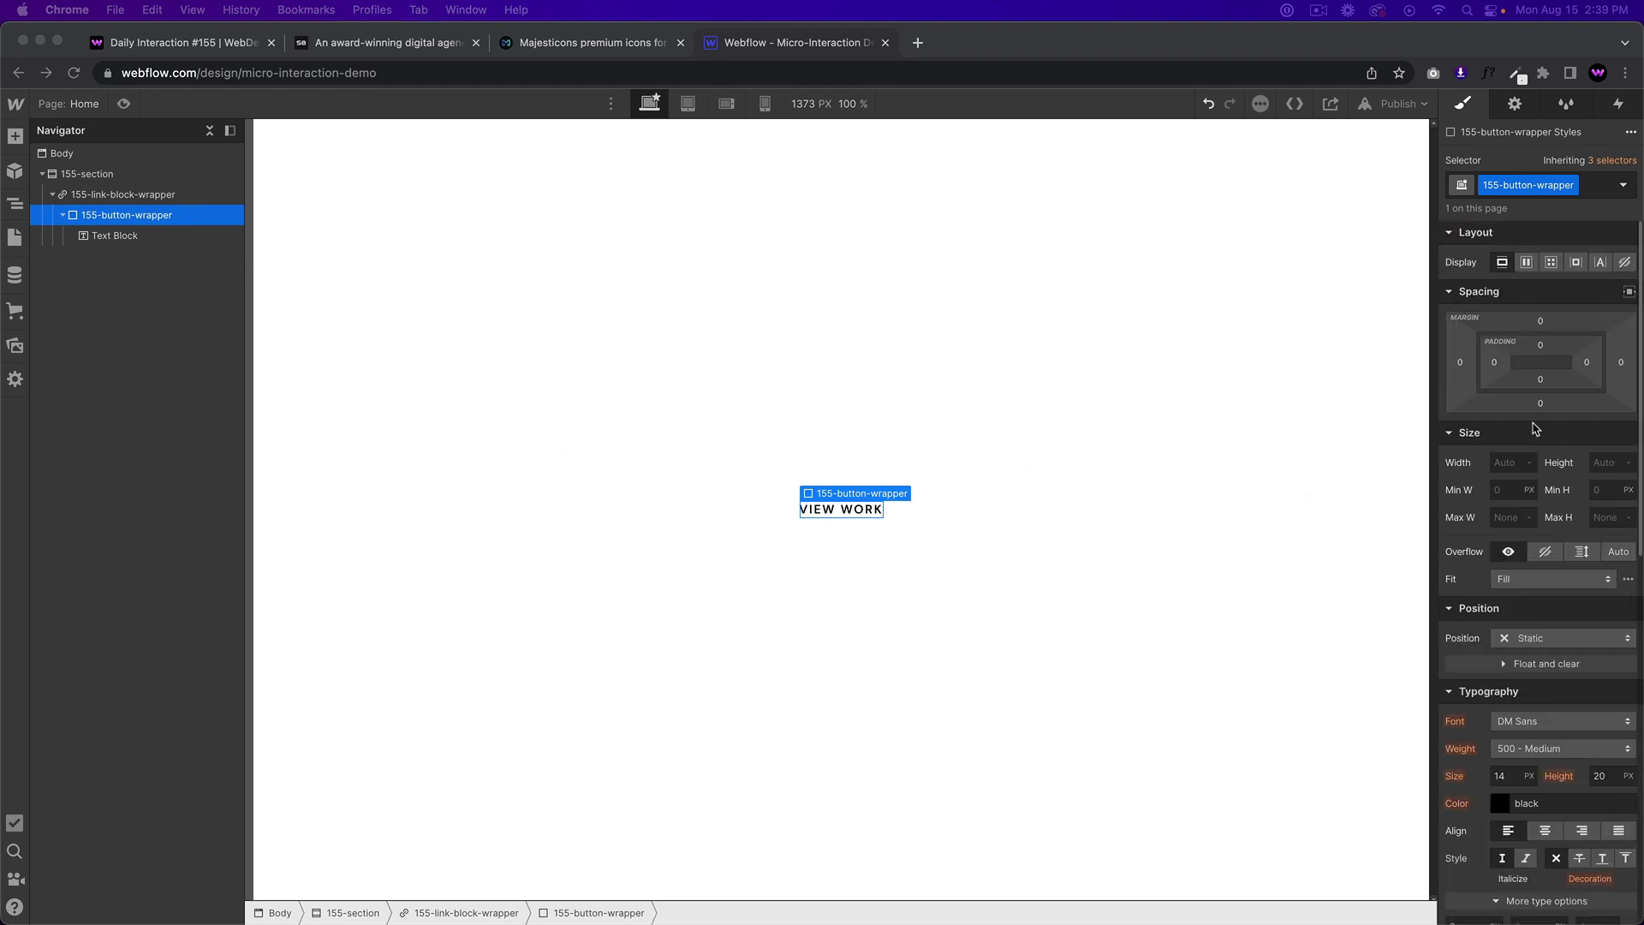
scroll(1550, 532, down, 10)
scroll(1550, 532, down, 1)
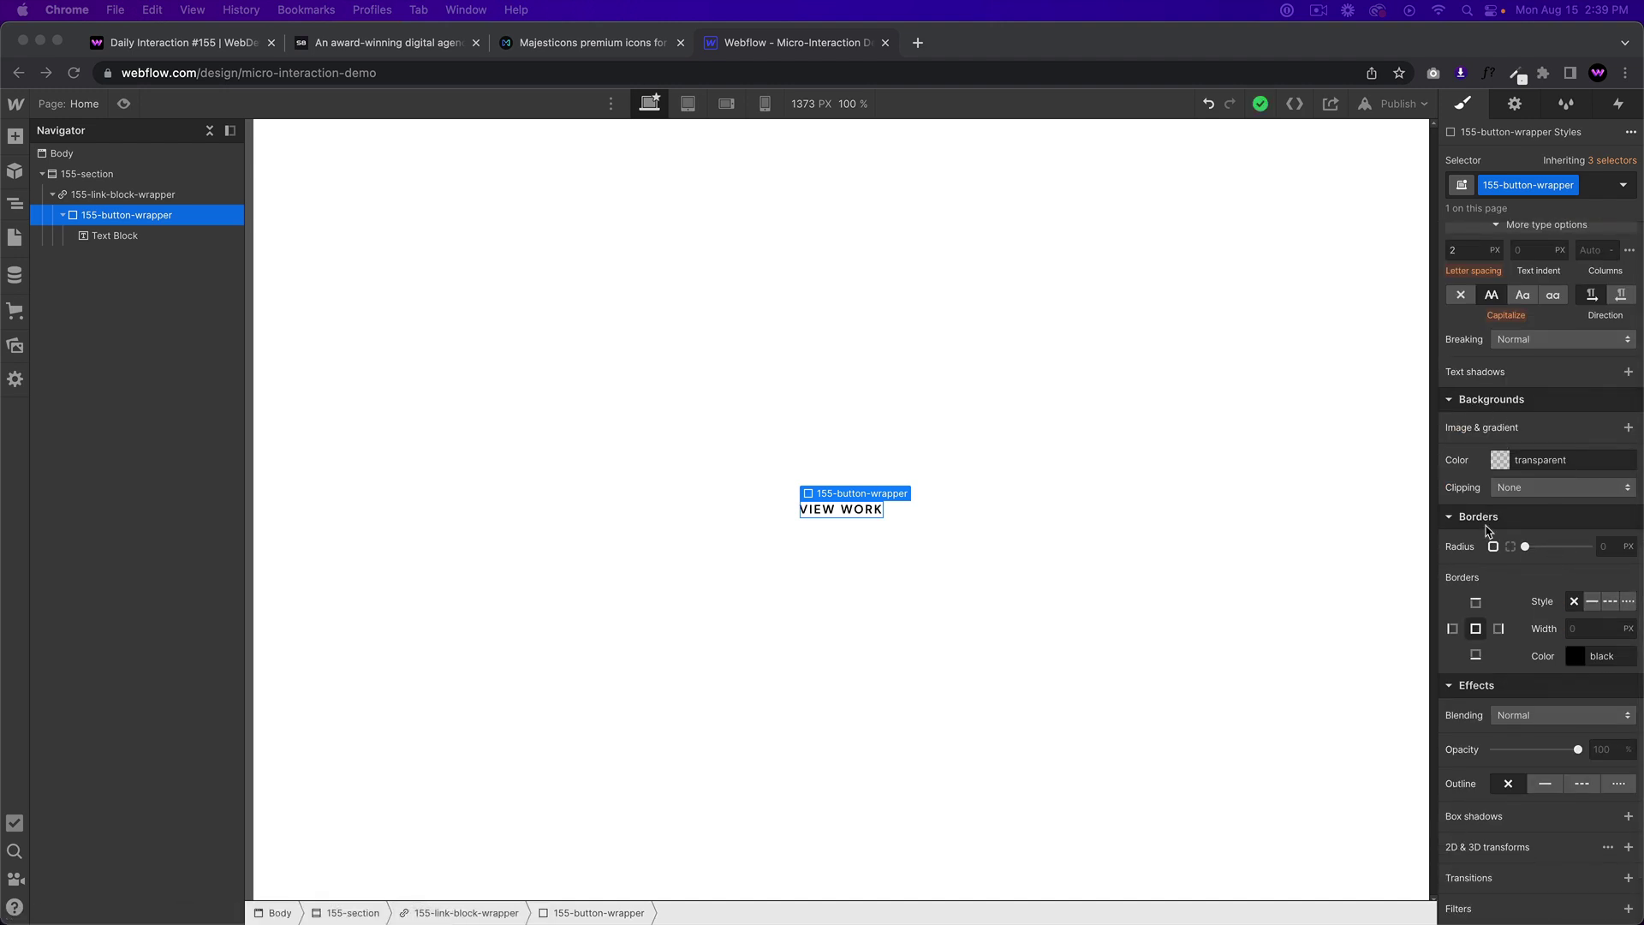
click(1604, 547)
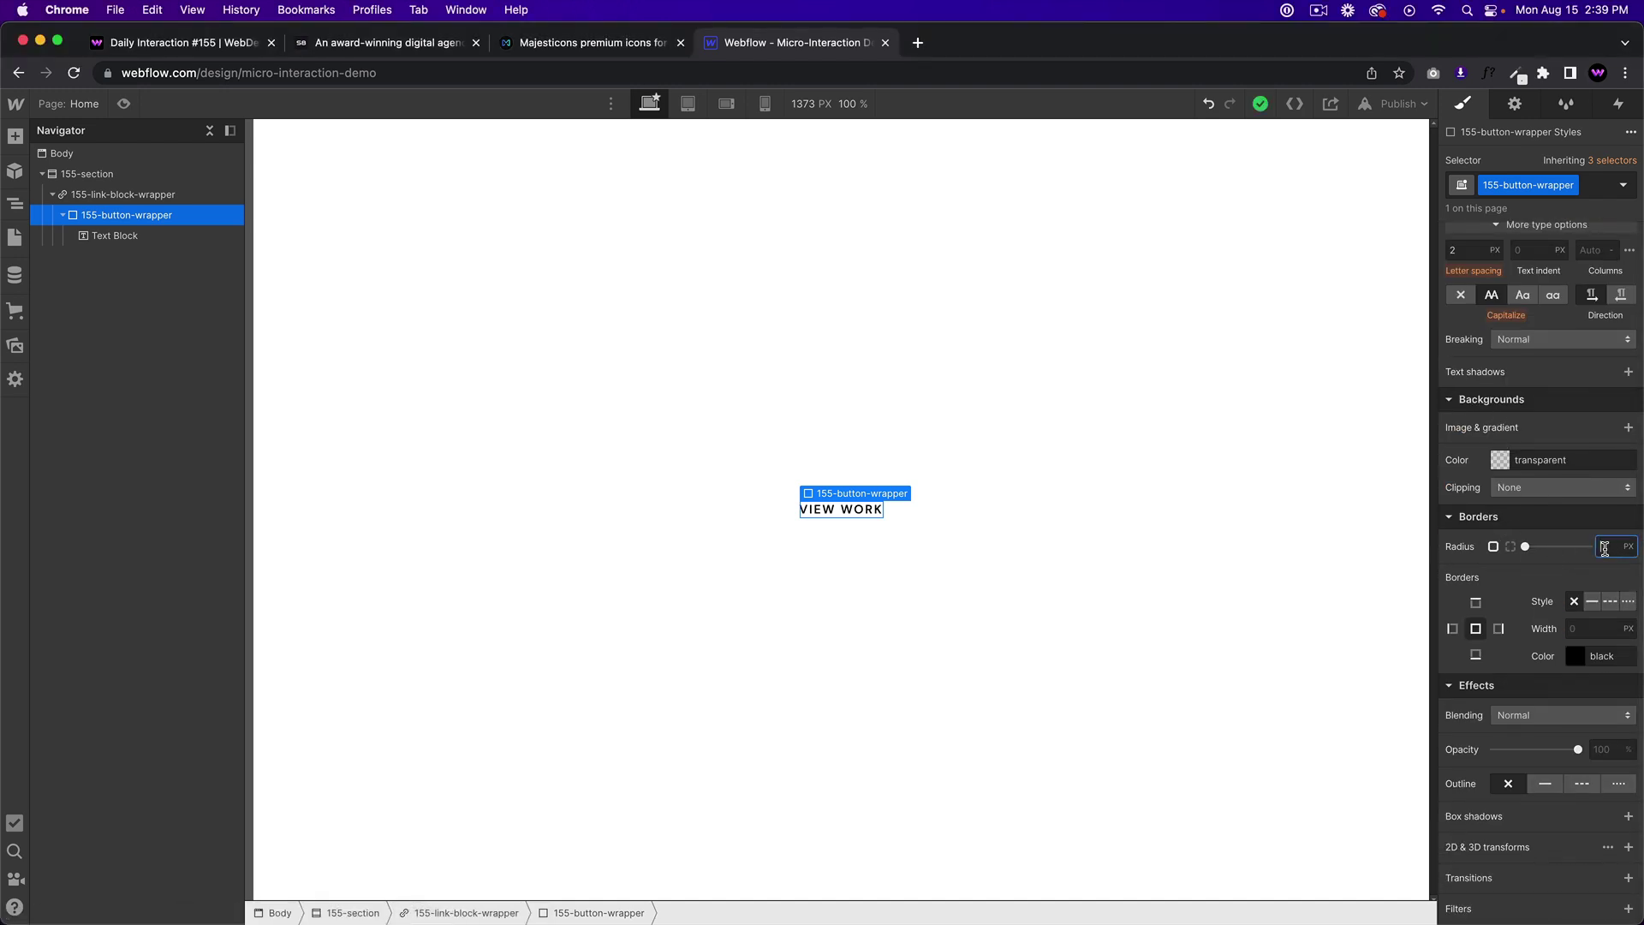
text(100)
click(1594, 603)
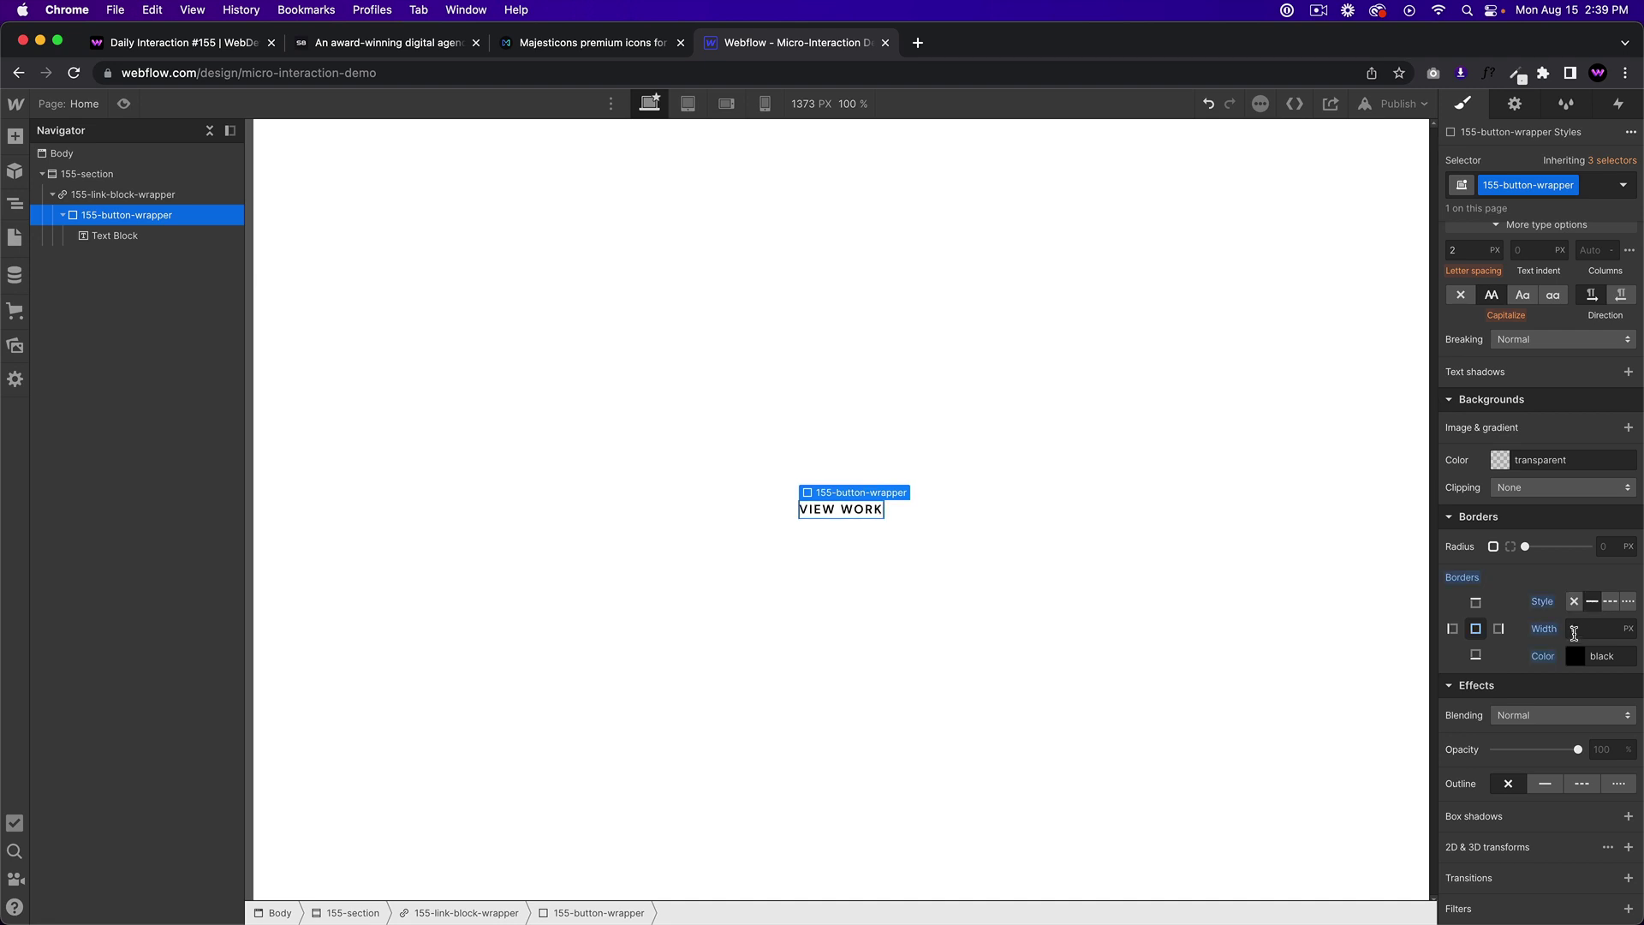
click(1575, 629)
text(2)
click(1604, 549)
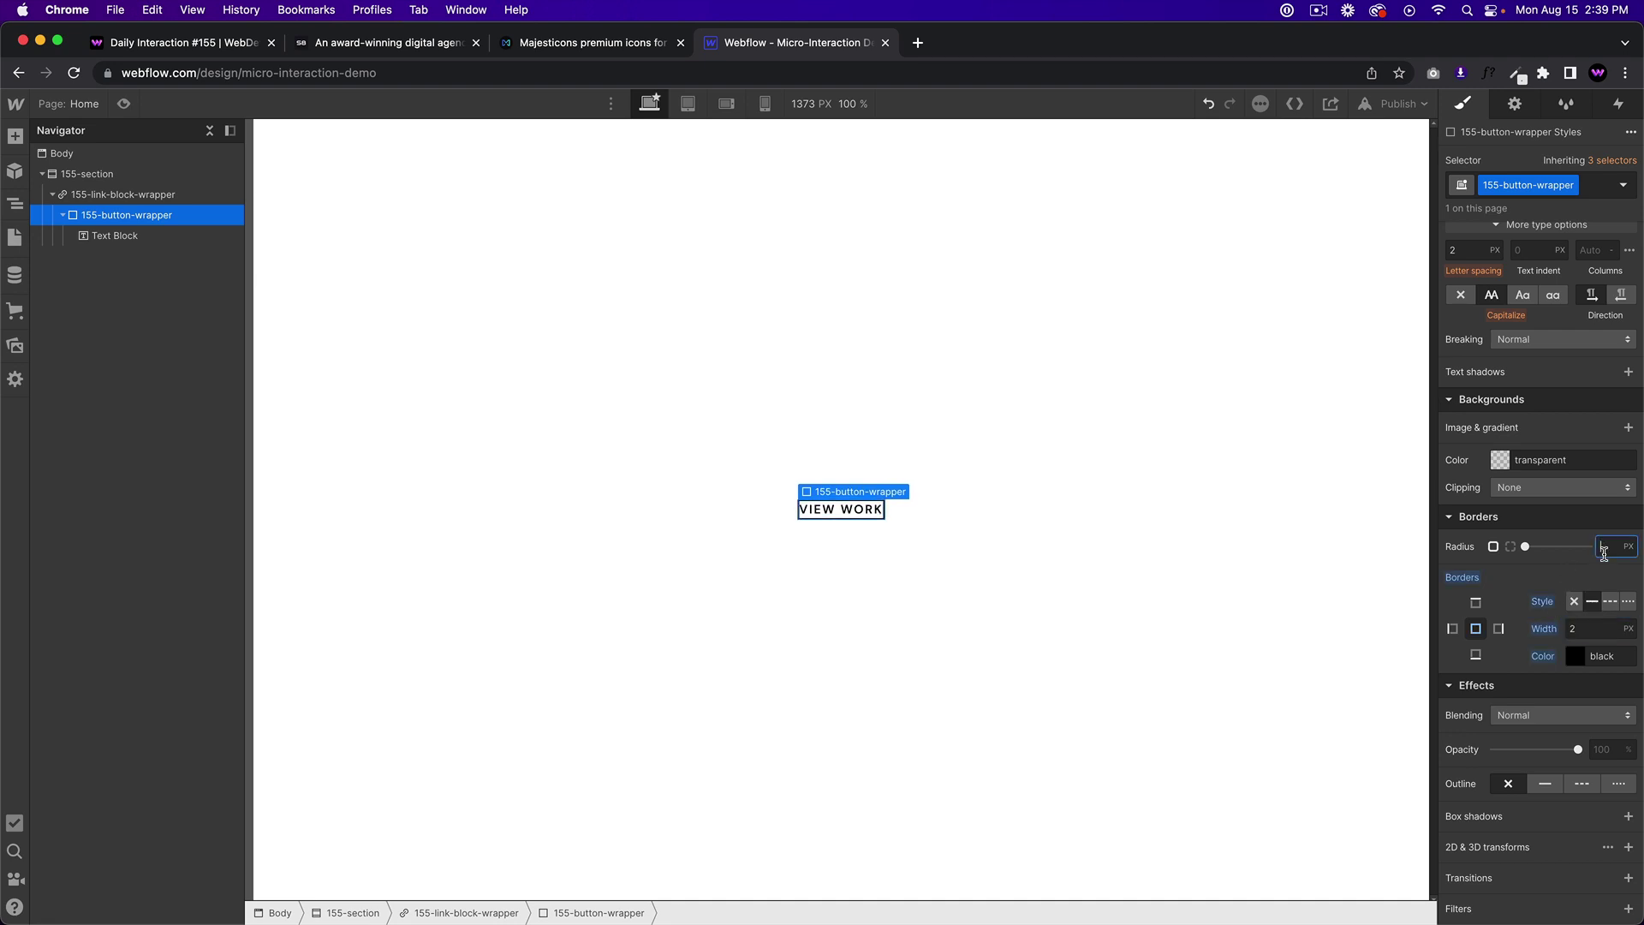
text(100)
key(Return)
Set 155-button-wrapper's left and right padding to 20 px and its height to 34 px
scroll(1593, 505, up, 10)
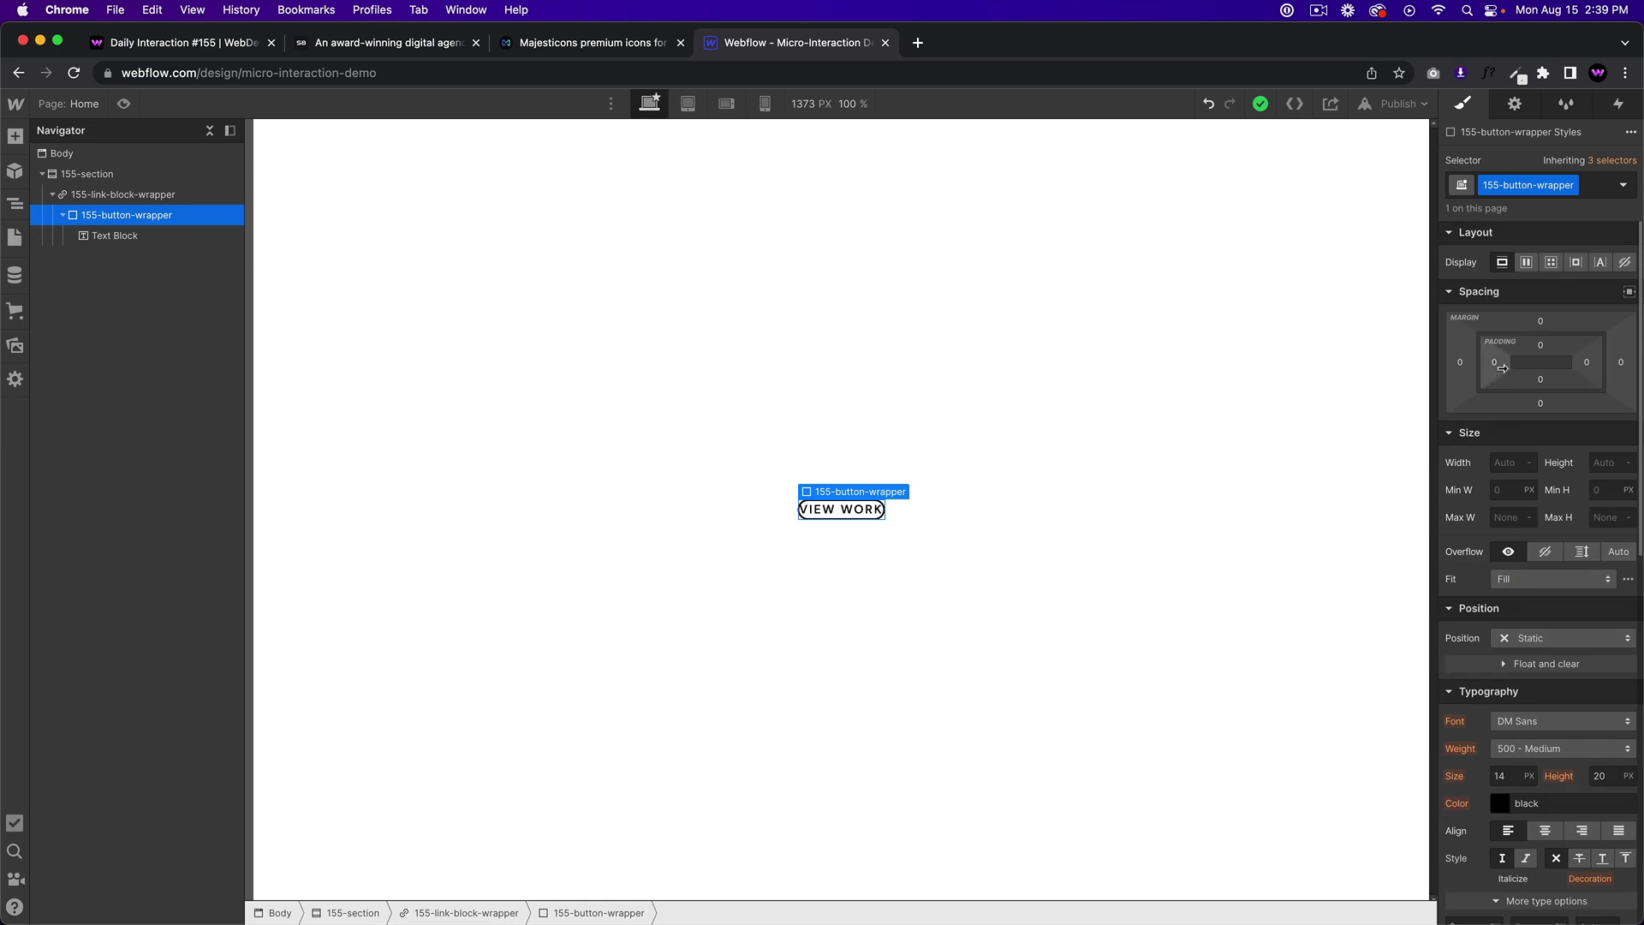
drag(1499, 366, 1518, 365)
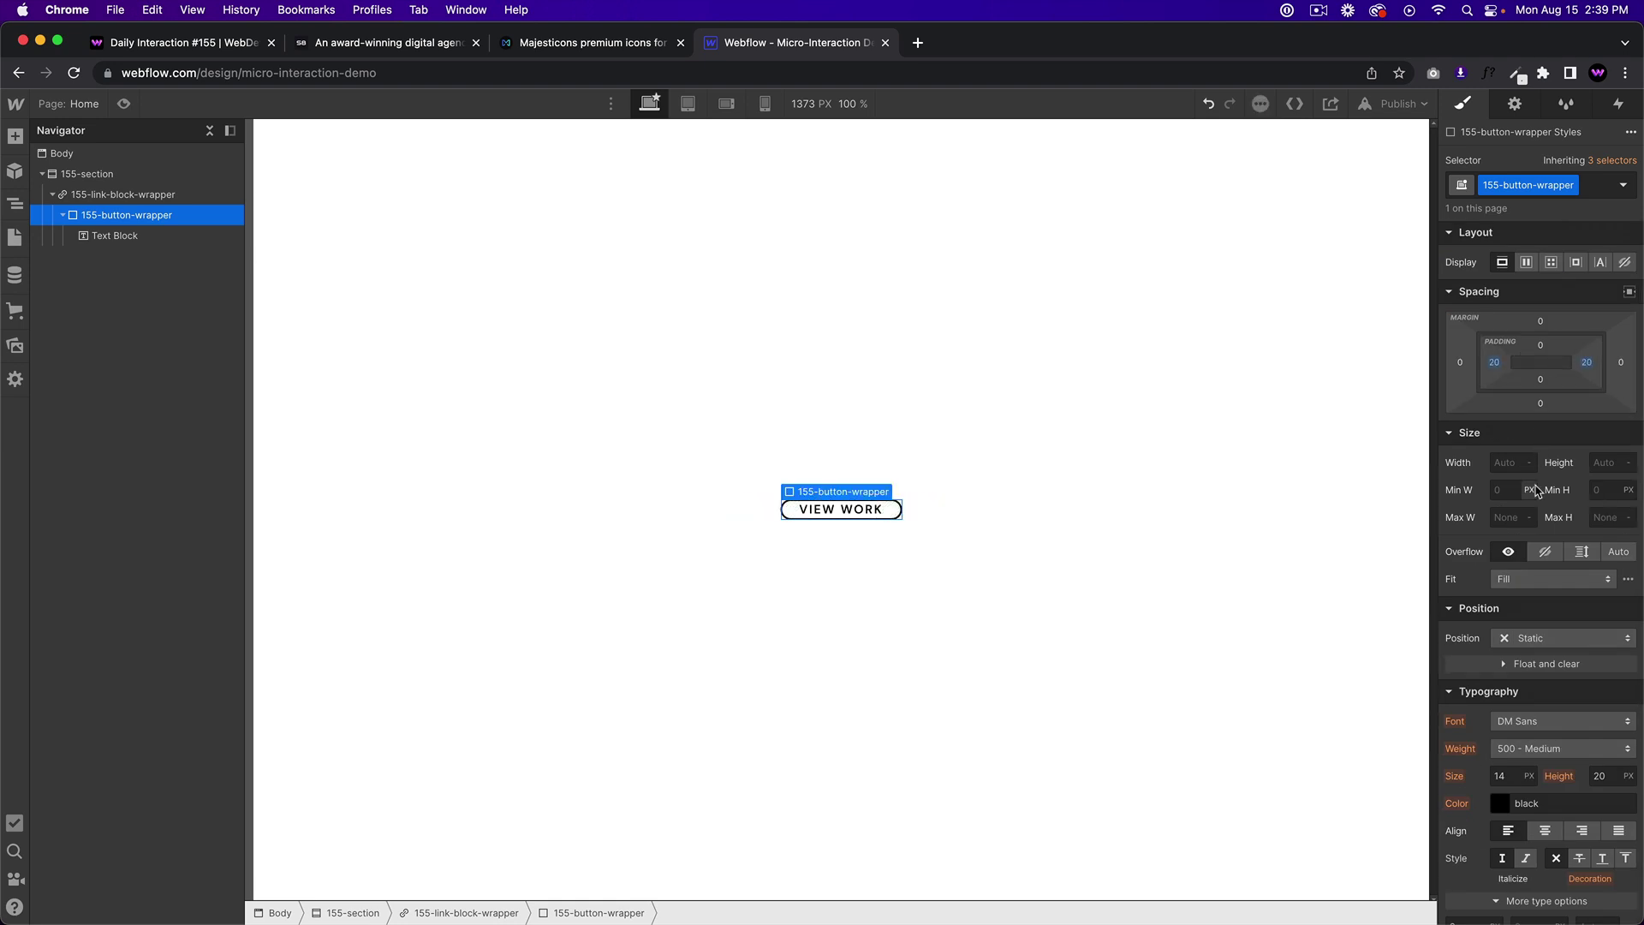
click(1602, 463)
text(34)
key(Return)
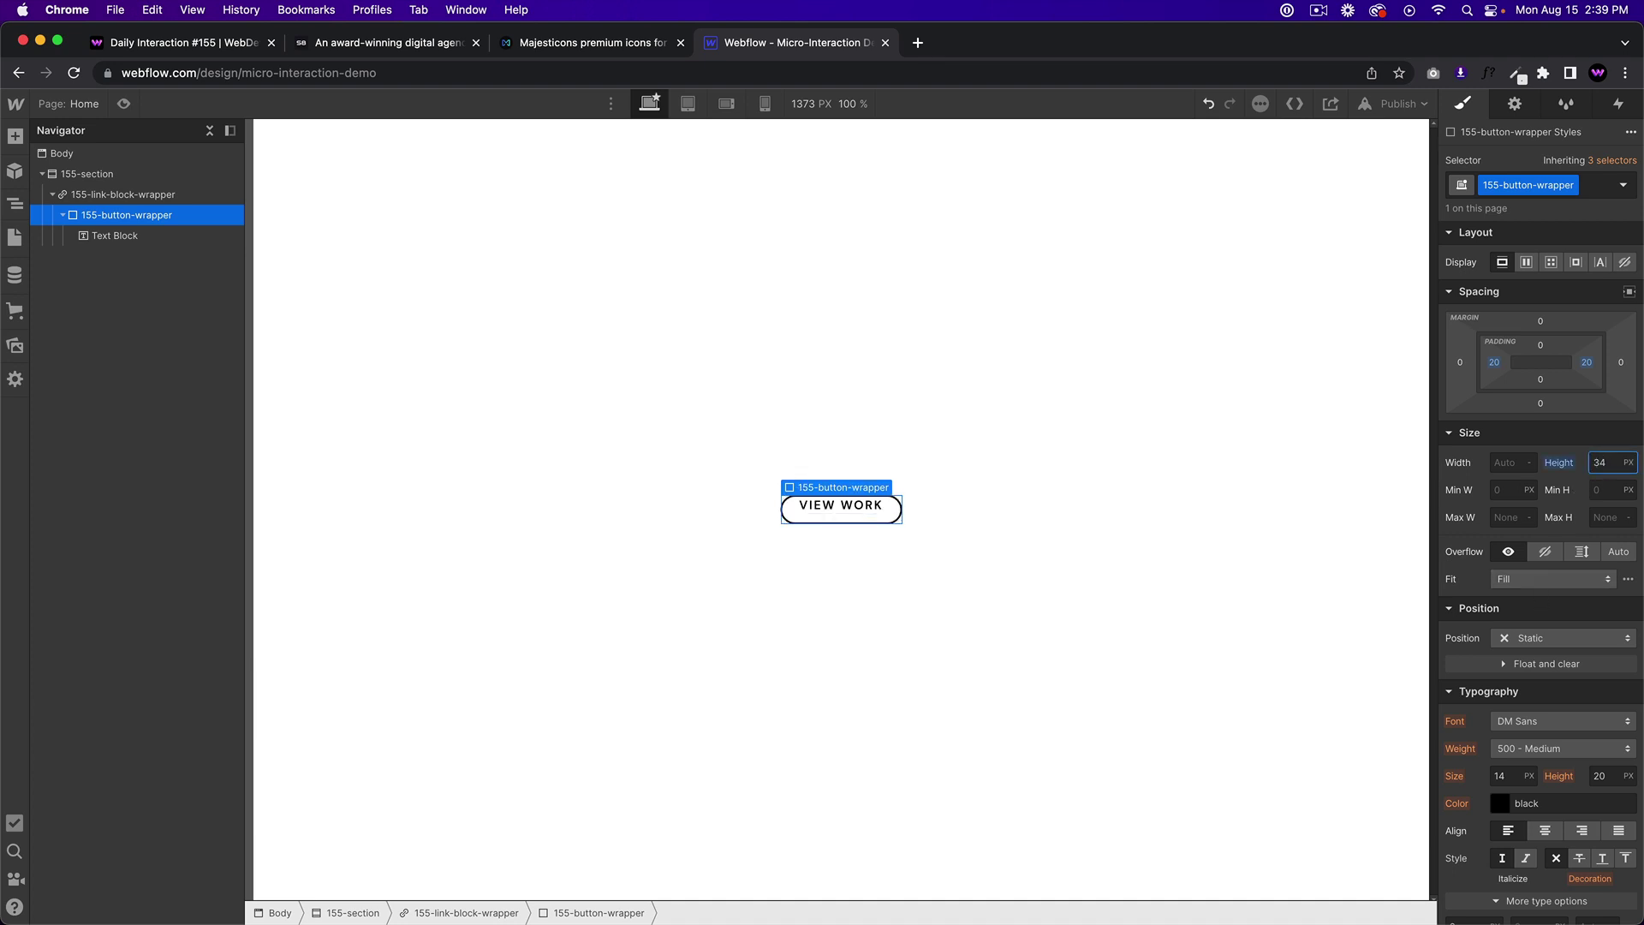
Make 155-button-wrapper a horizontal flex container with its content centered in both align and justify
click(1526, 263)
click(1534, 331)
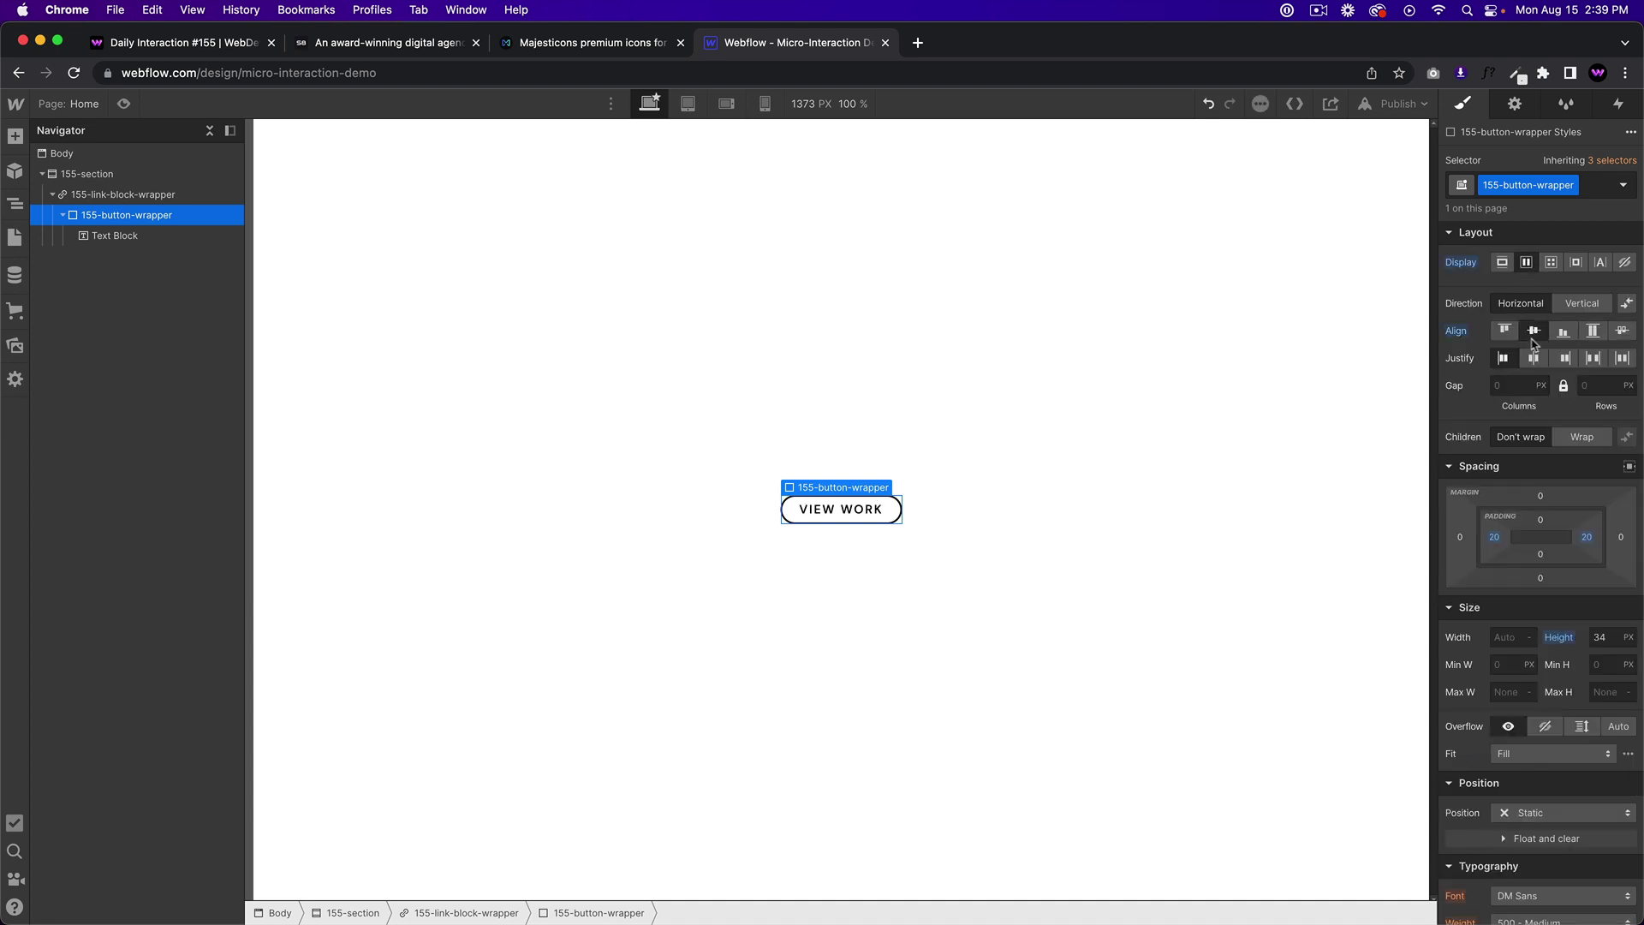
click(1526, 363)
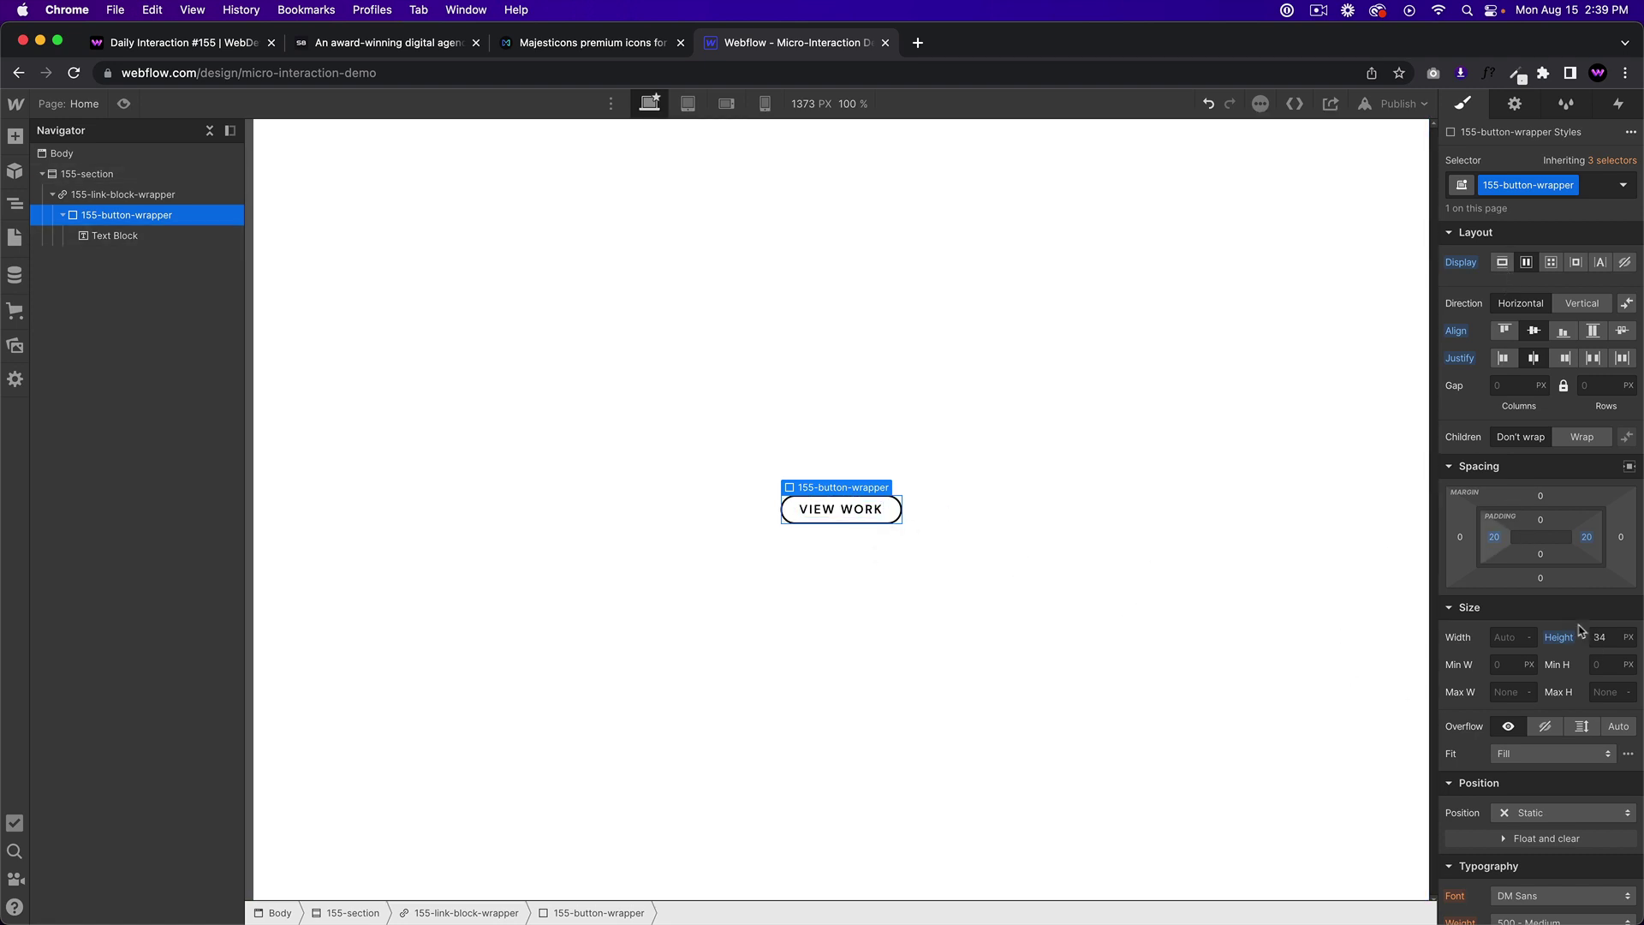
Examine the finished button on the Daily Interaction #155 demo page and compare it with the text block and 155-button-wrapper in Webflow
click(170, 49)
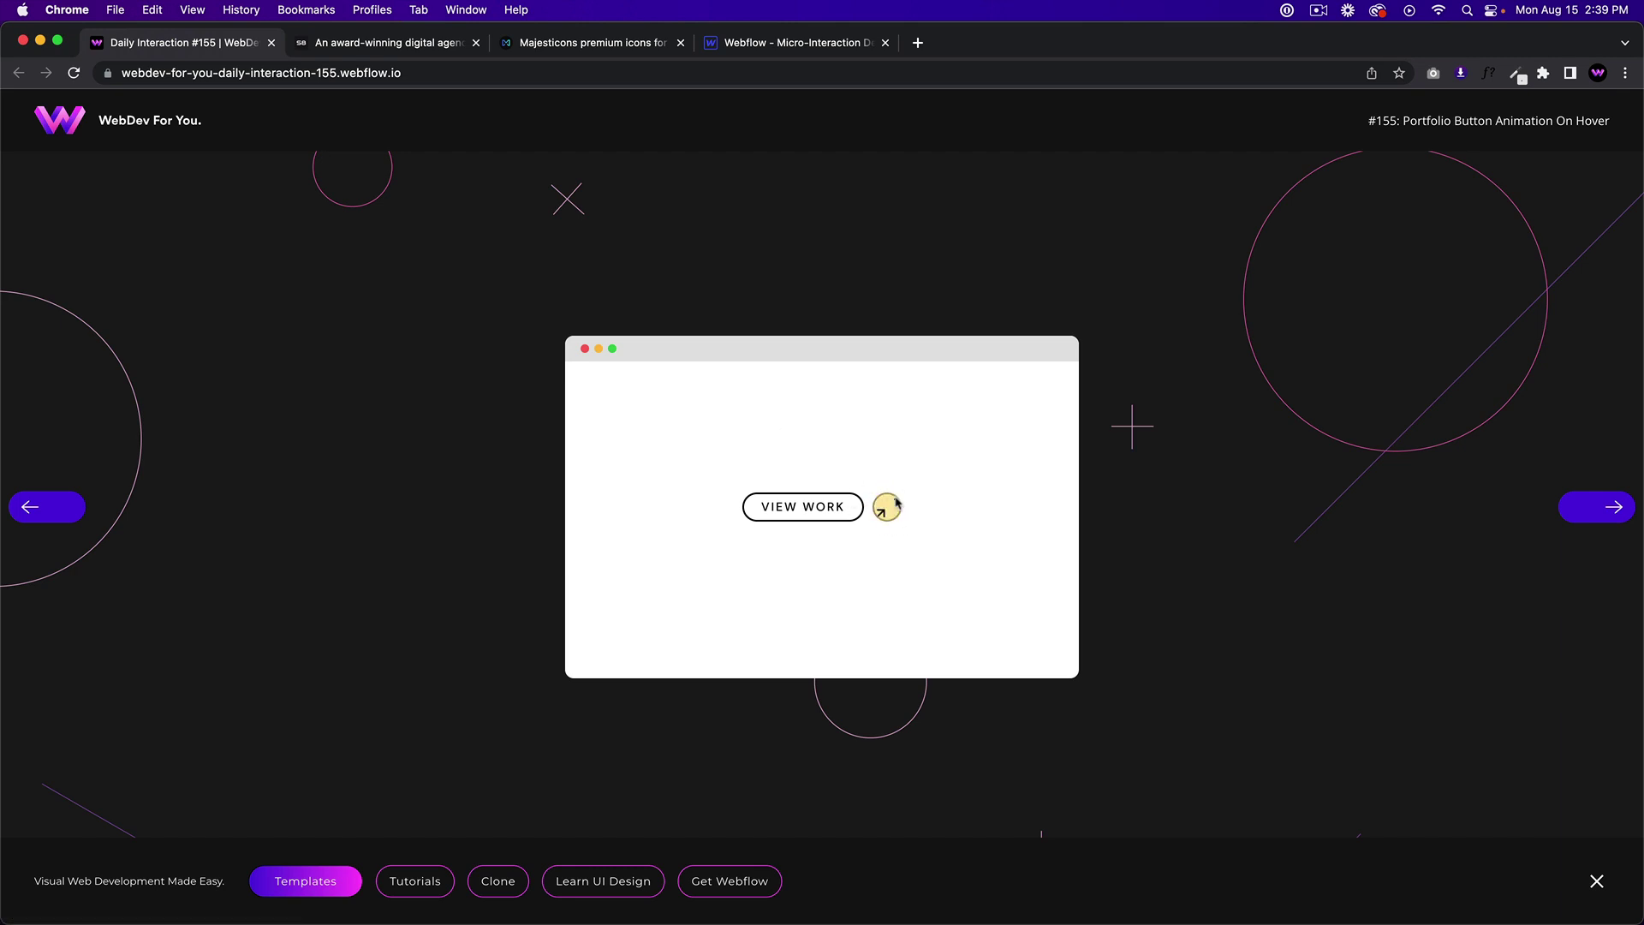
click(770, 44)
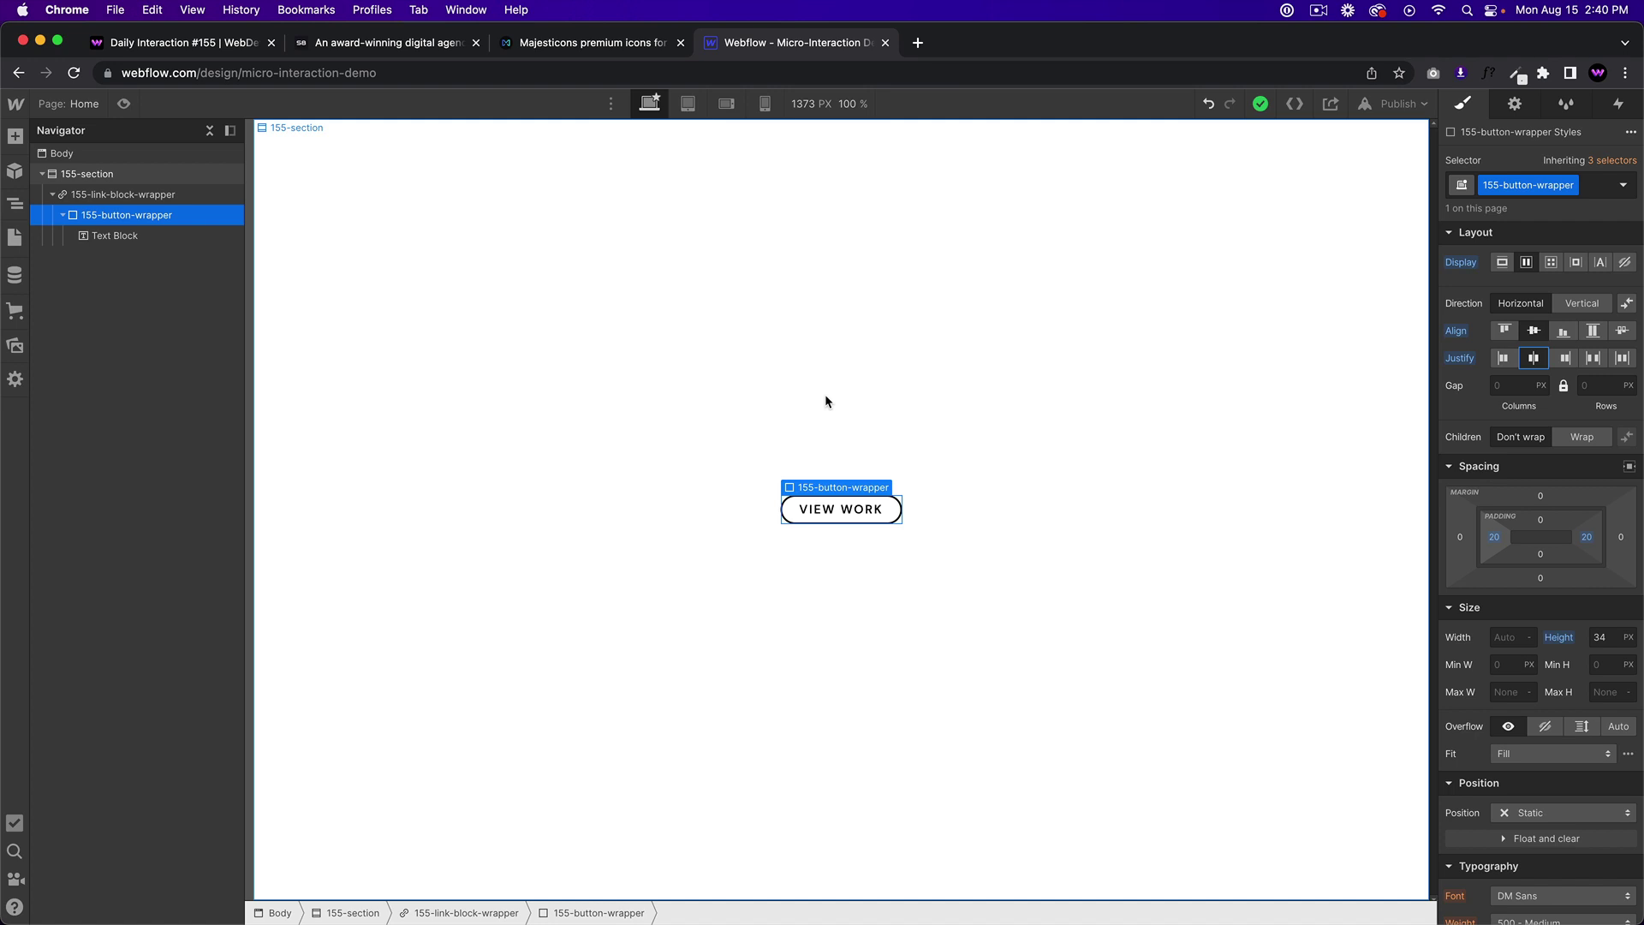
click(839, 512)
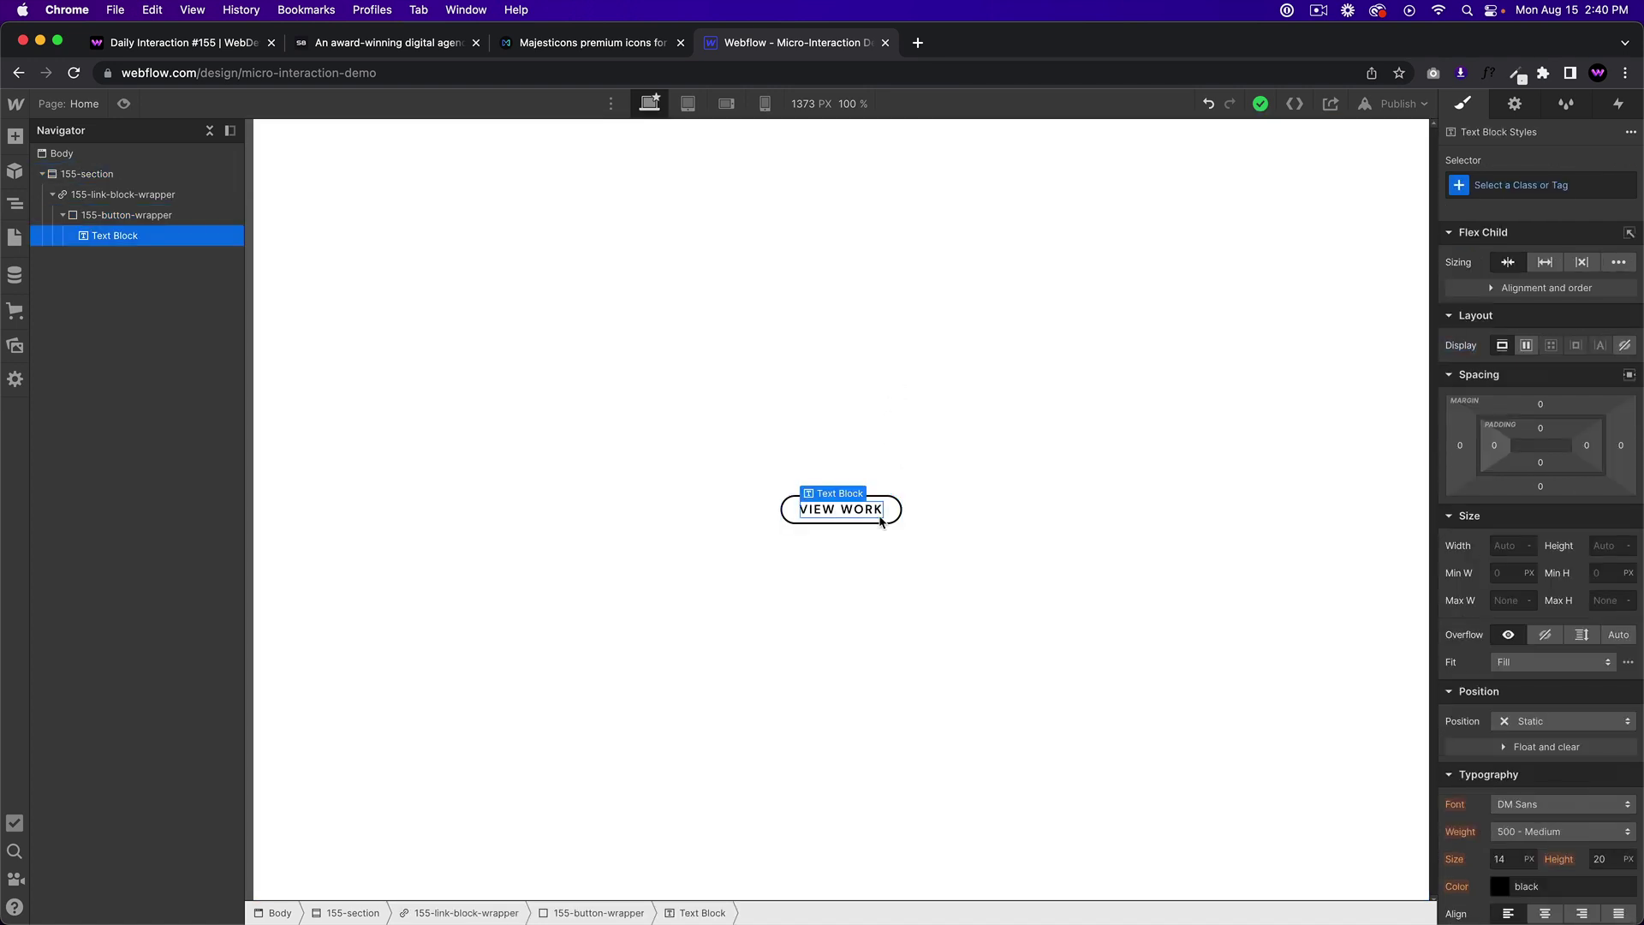
click(845, 524)
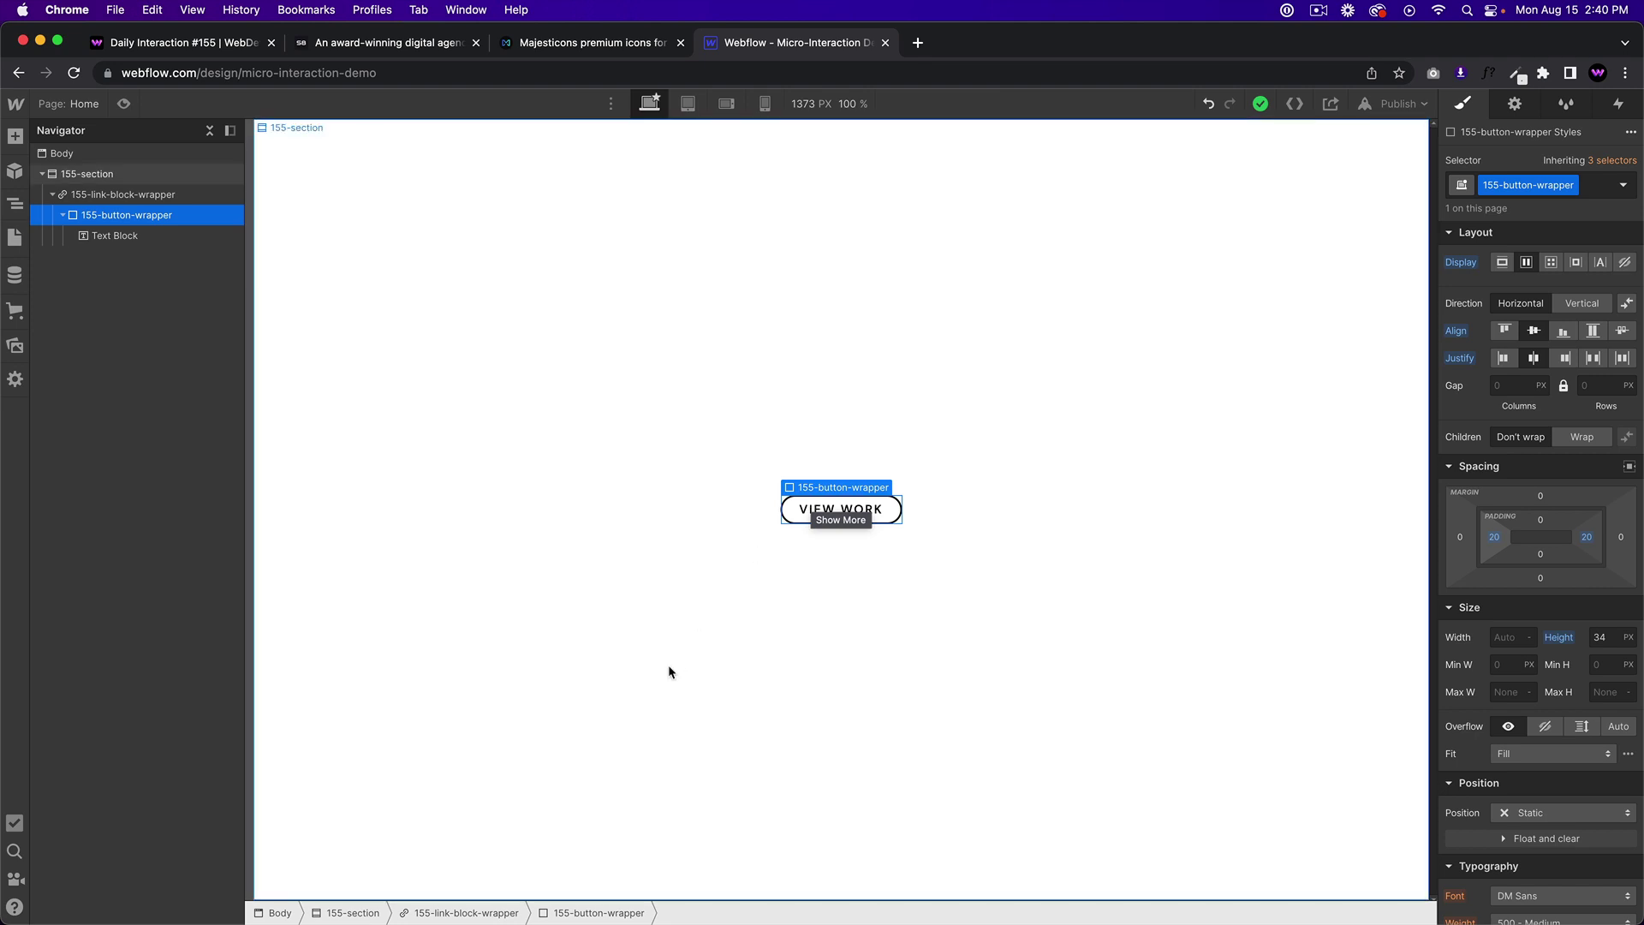
Add a second div block inside 155-link-block-wrapper with the class 155-circle-wrapper
click(144, 196)
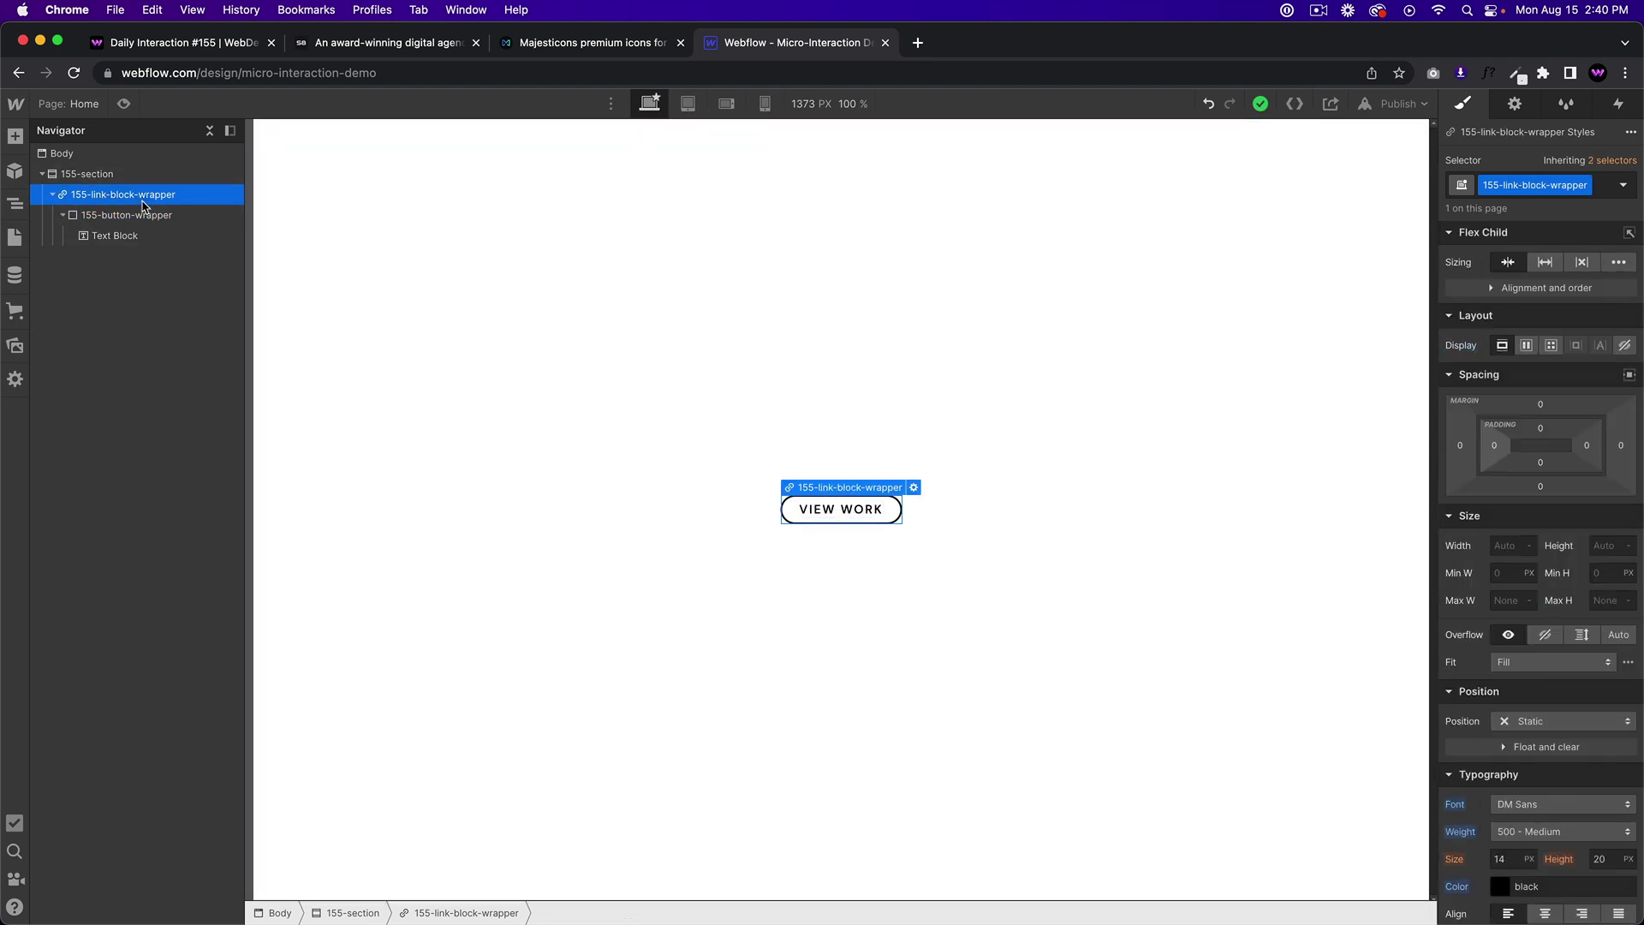
key(super+e)
text(div)
key(Return)
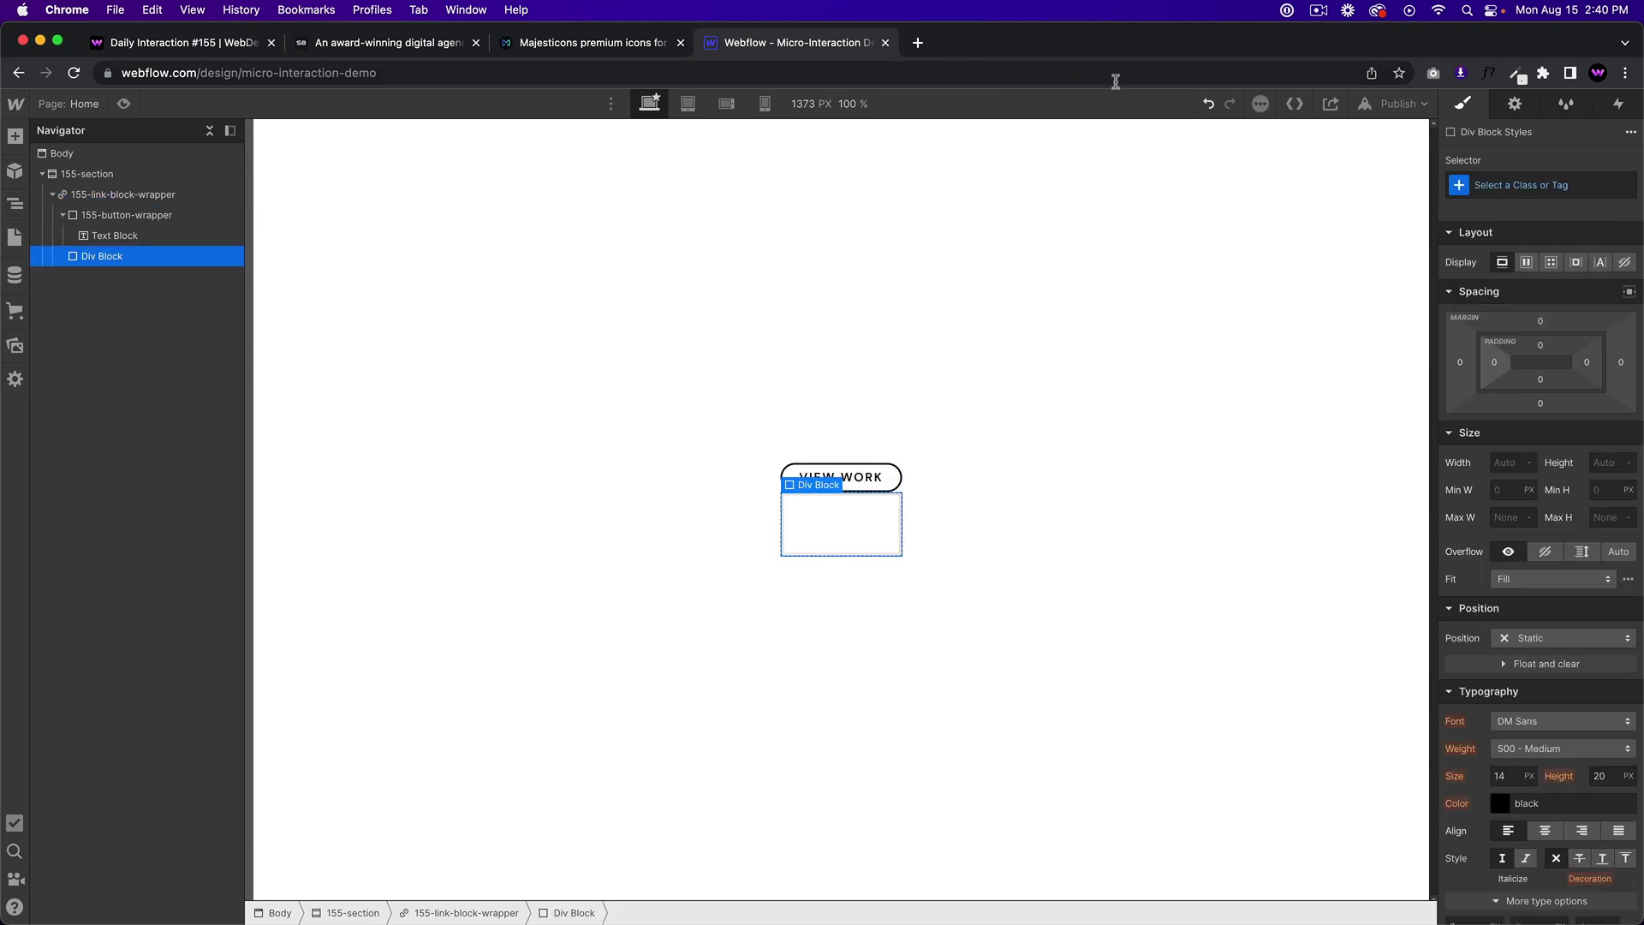
click(1522, 176)
text(155-cir)
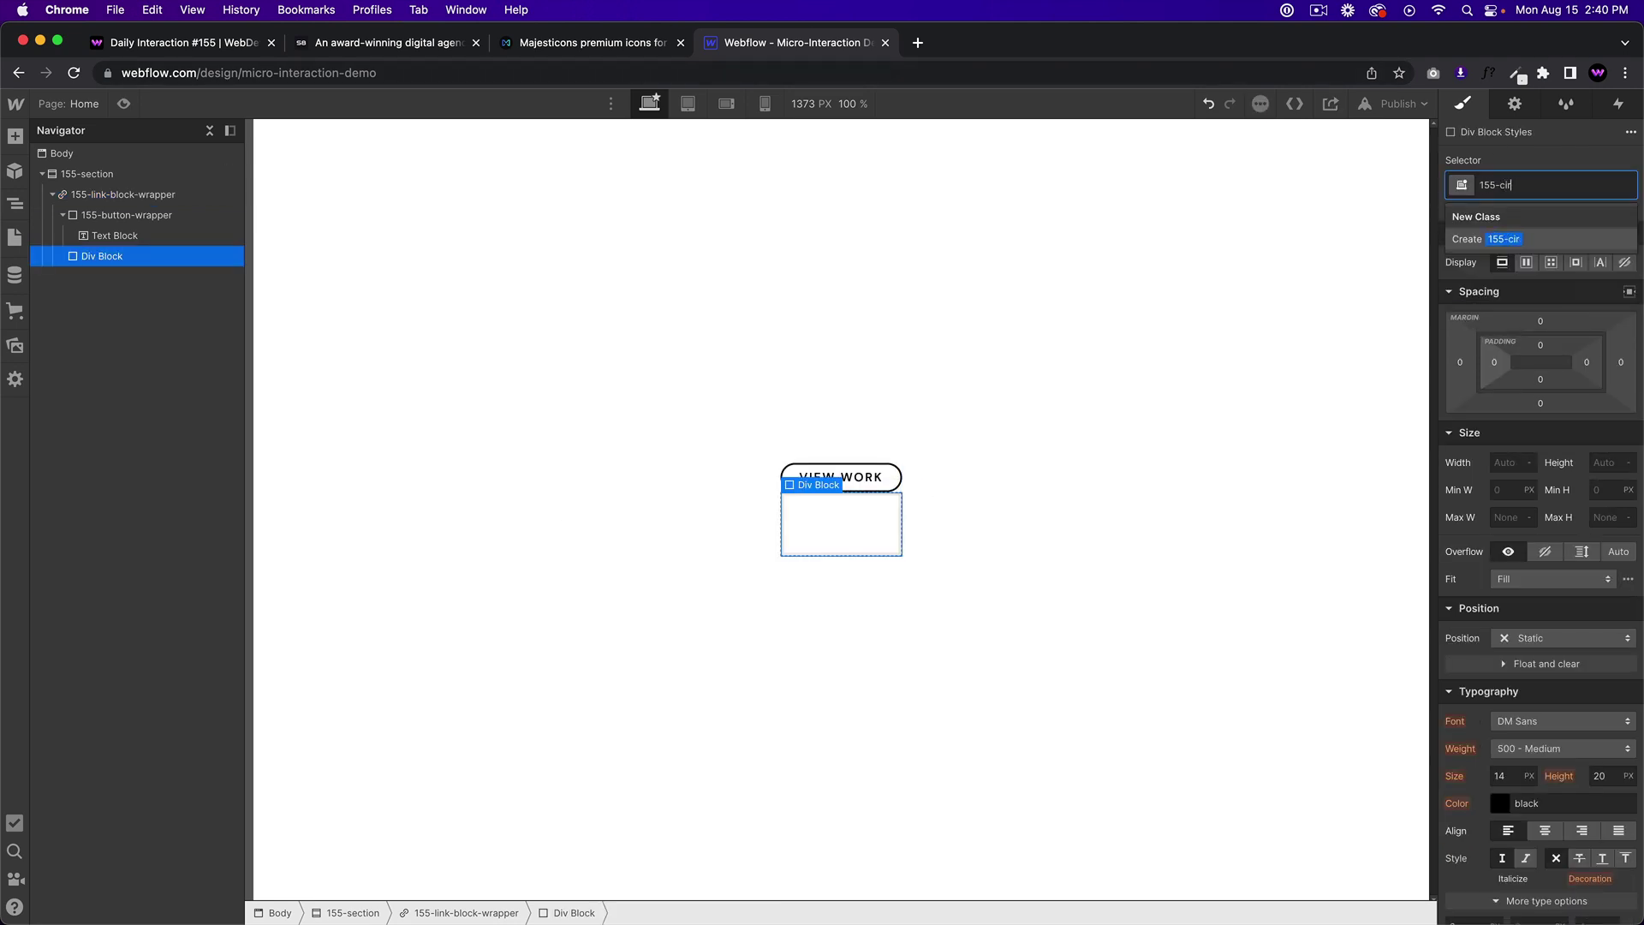
text(cle-wrapper)
key(Return)
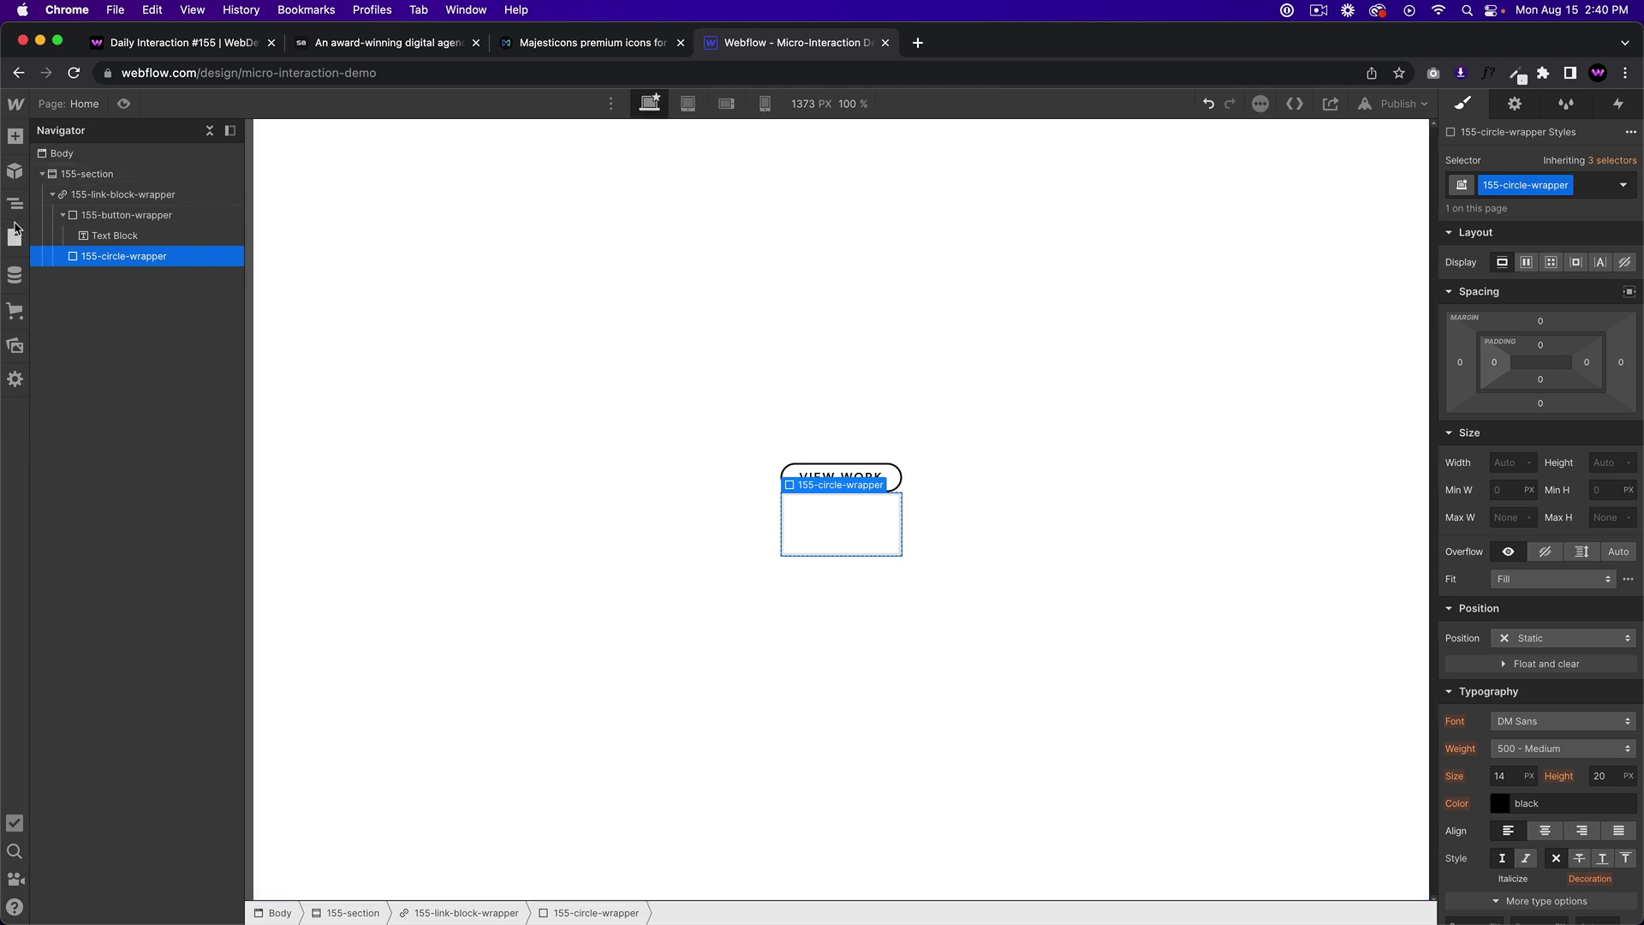
Make 155-link-block-wrapper a horizontal flex container with its children aligned to the center
click(141, 197)
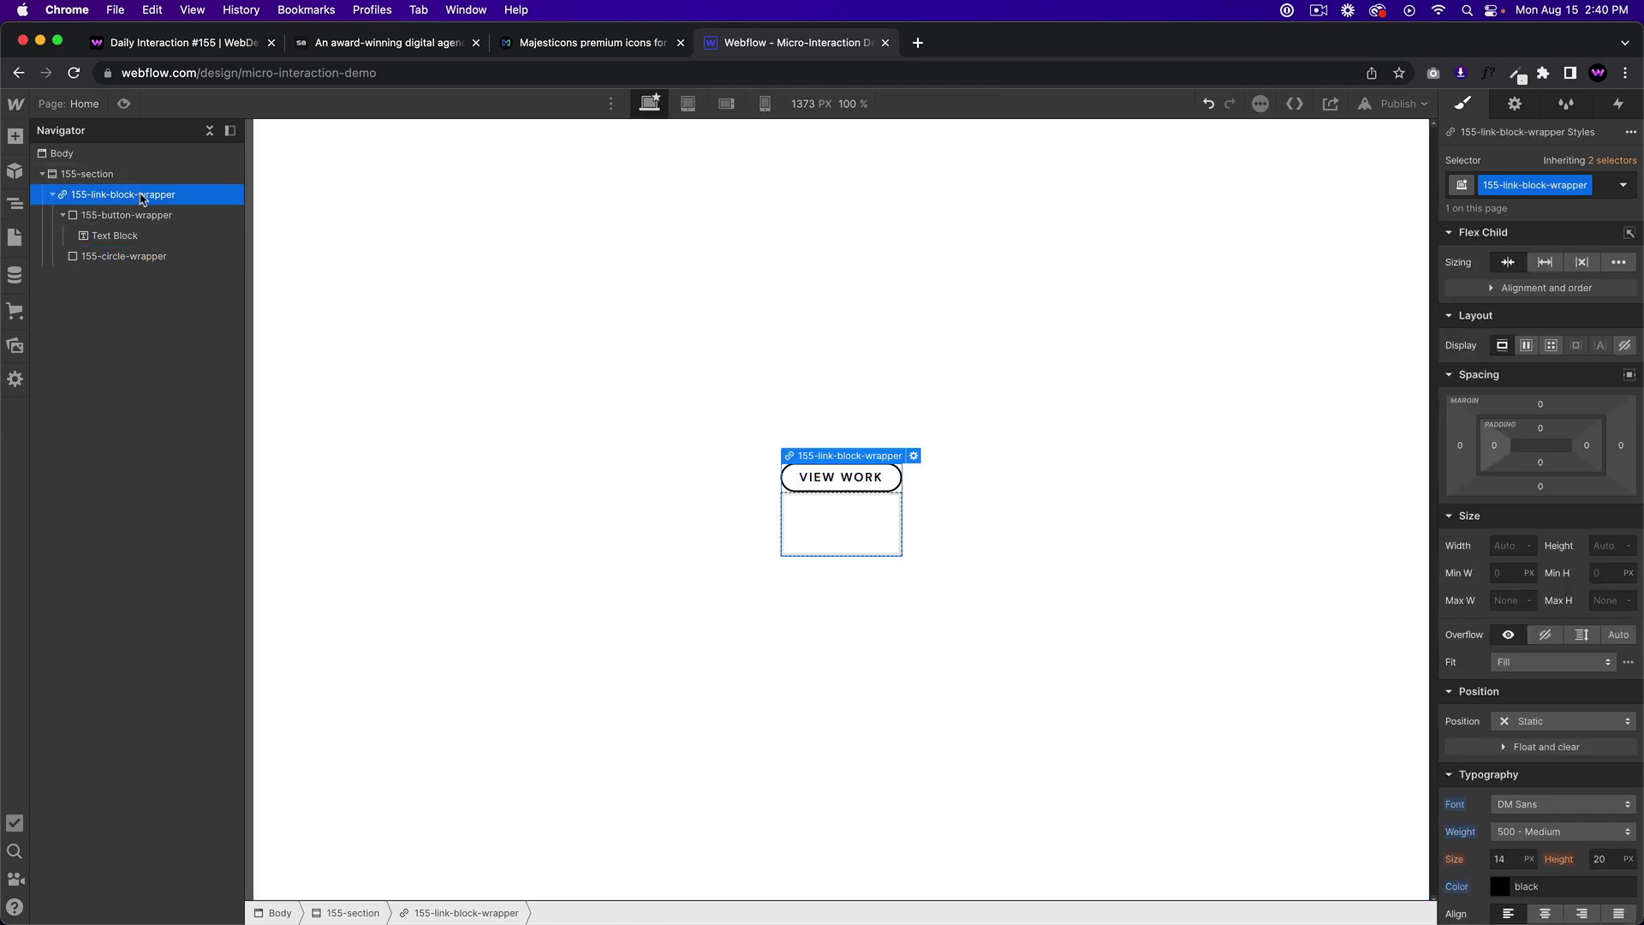
click(1526, 346)
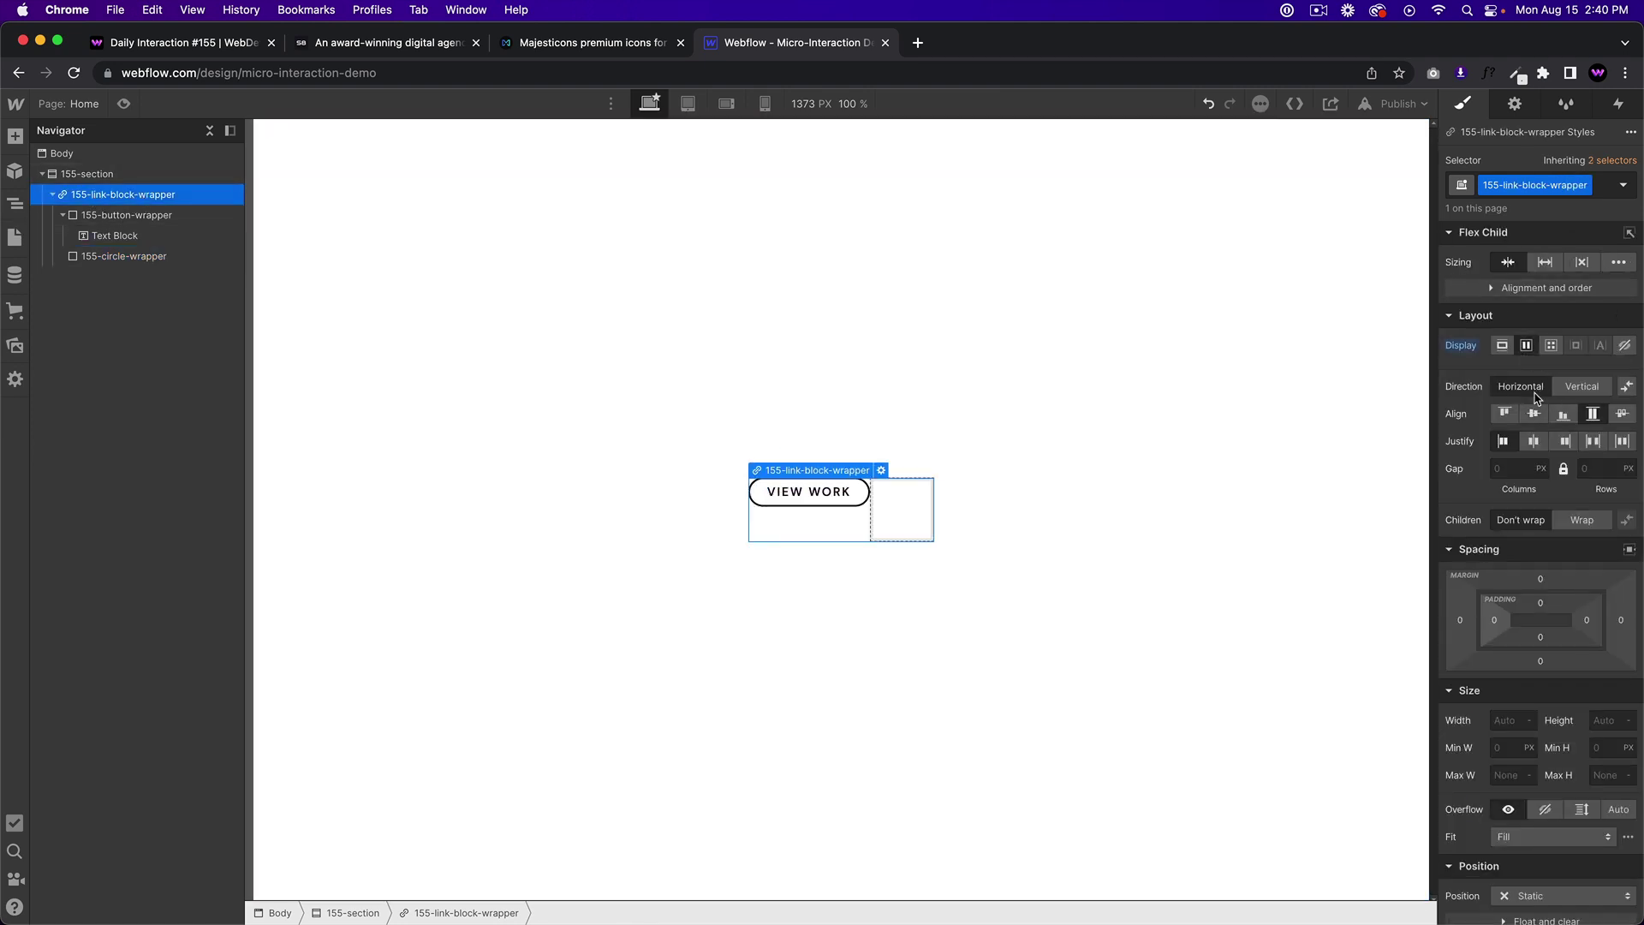
click(1535, 416)
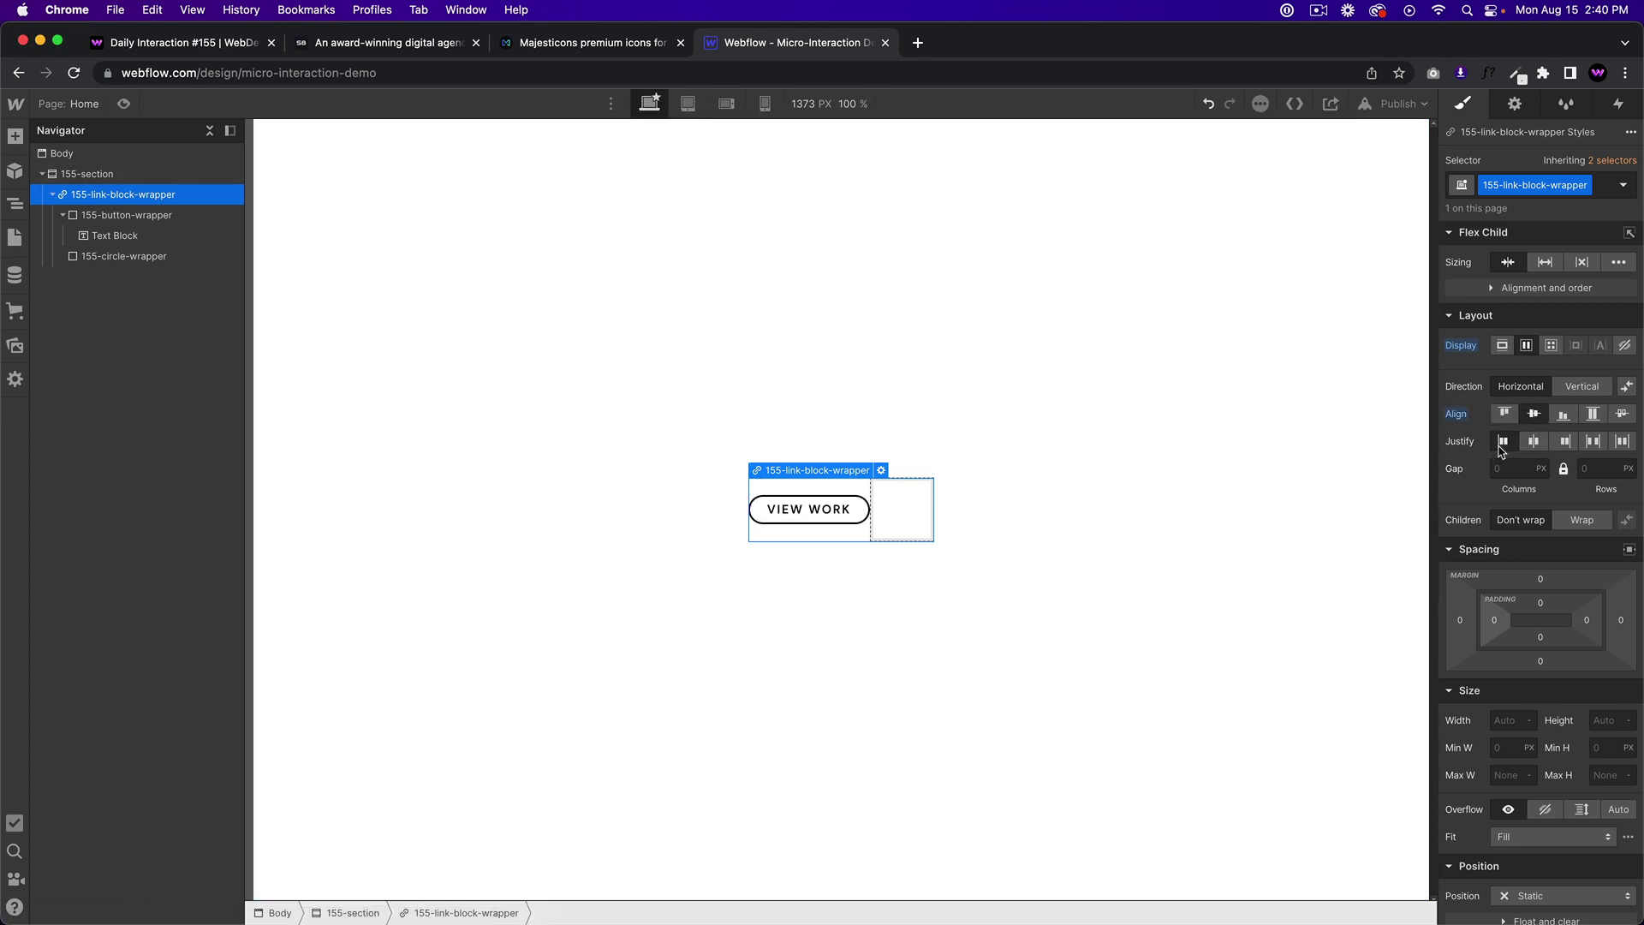
Set the width and height of 155-circle-wrapper to 34 px each
click(120, 256)
scroll(1518, 610, down, 1)
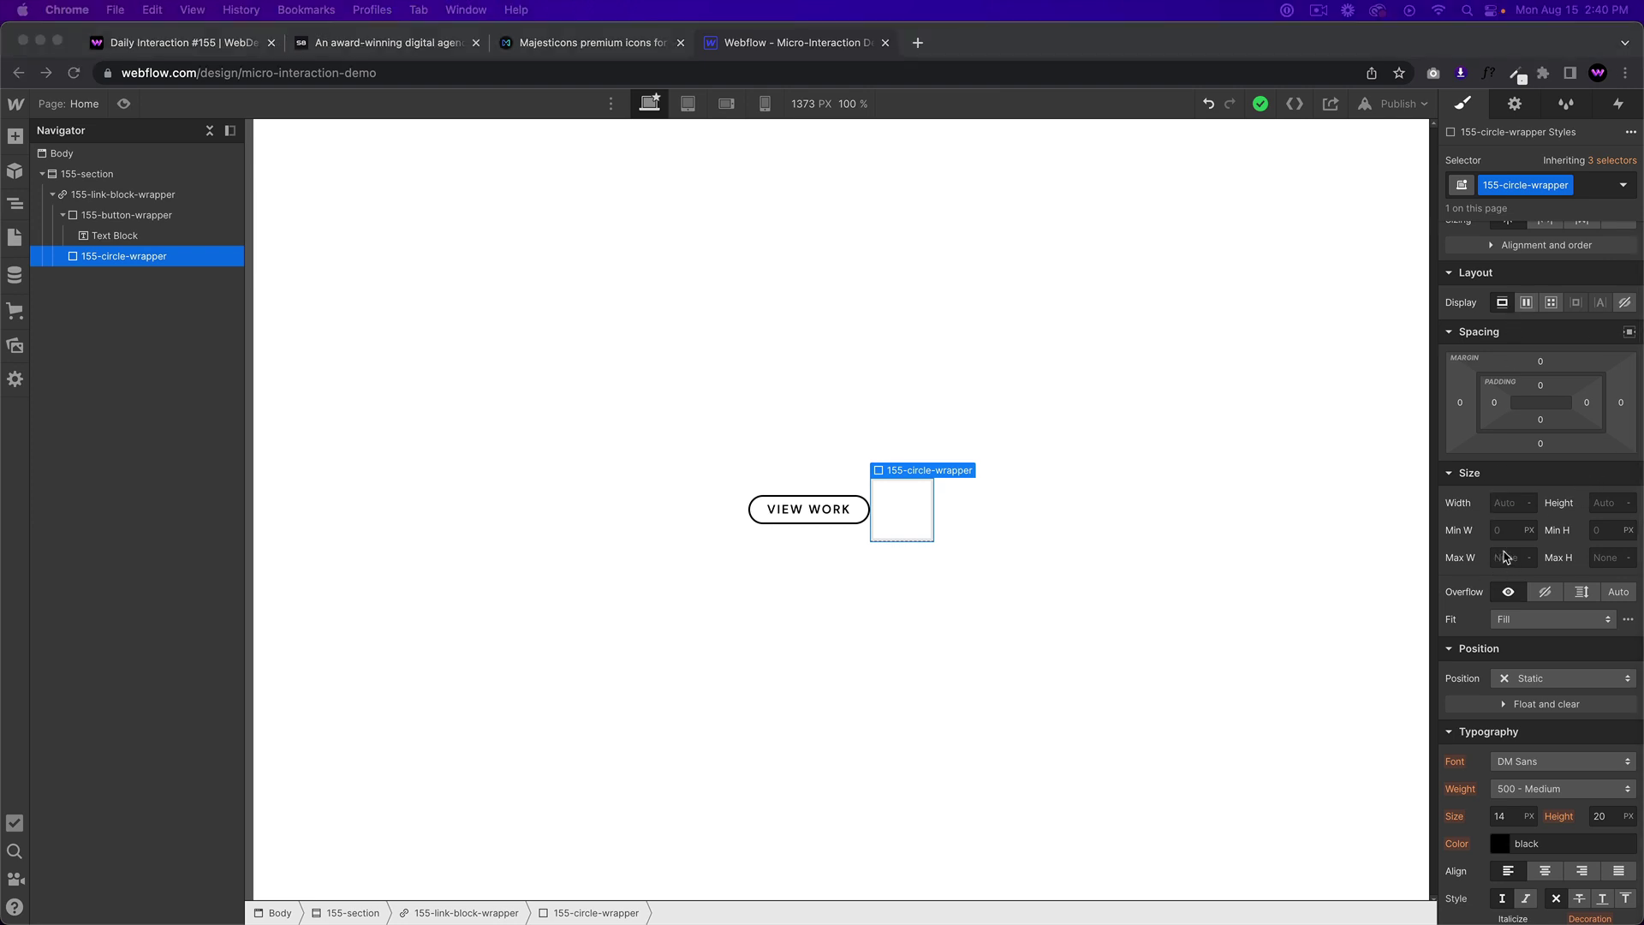
click(1500, 503)
key(Tab)
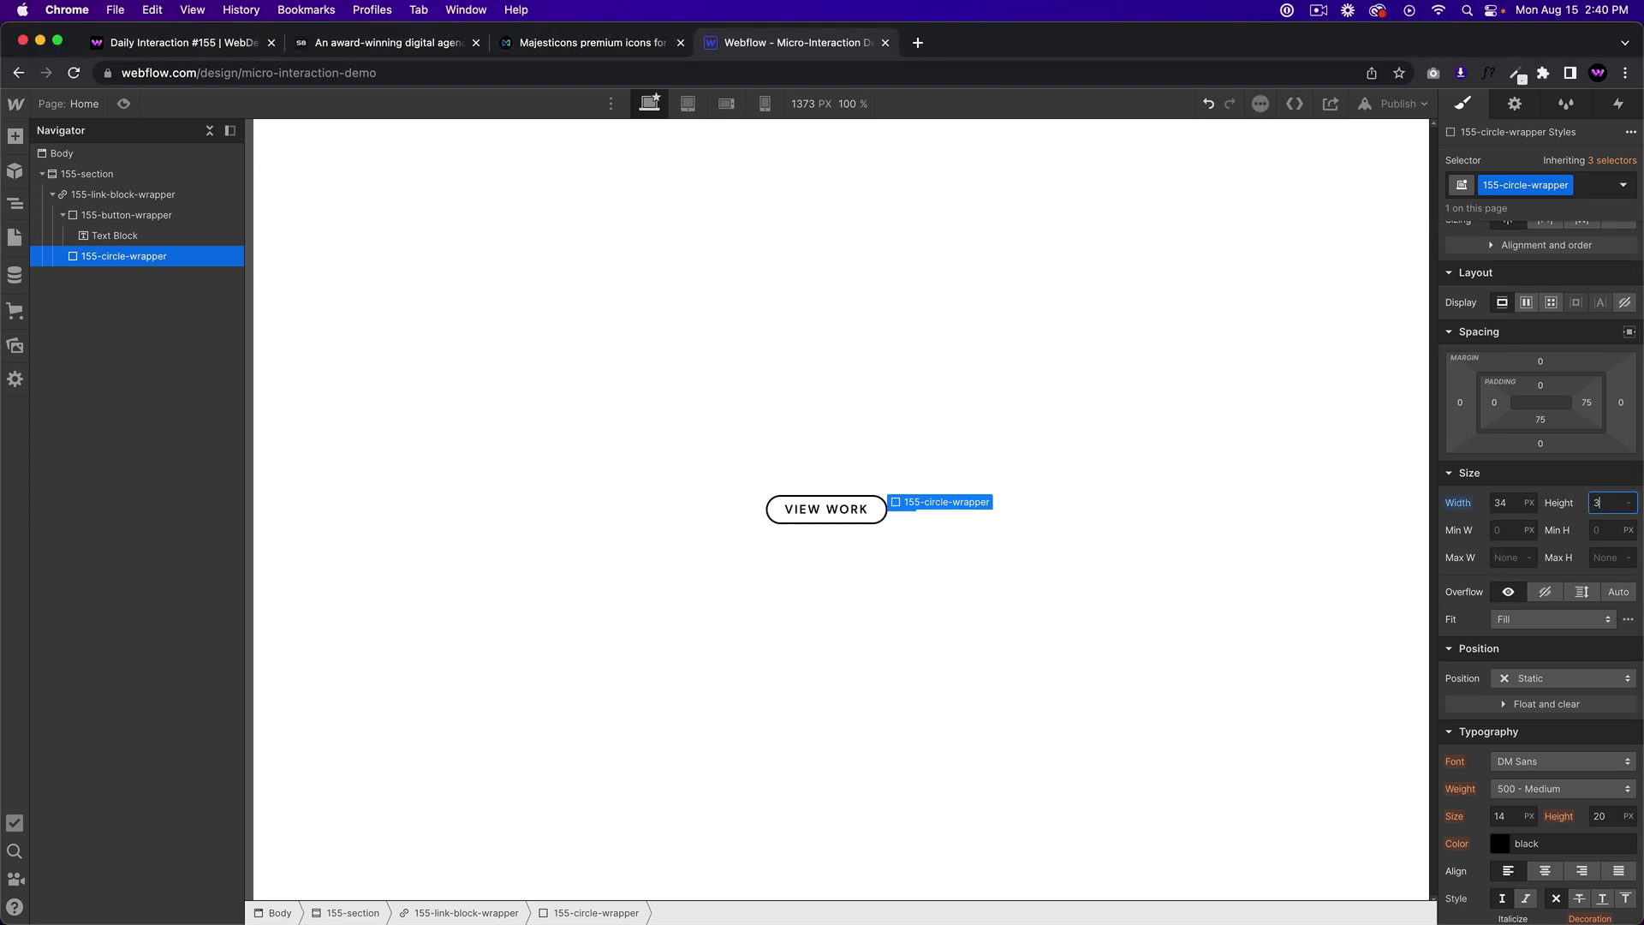
text(34)
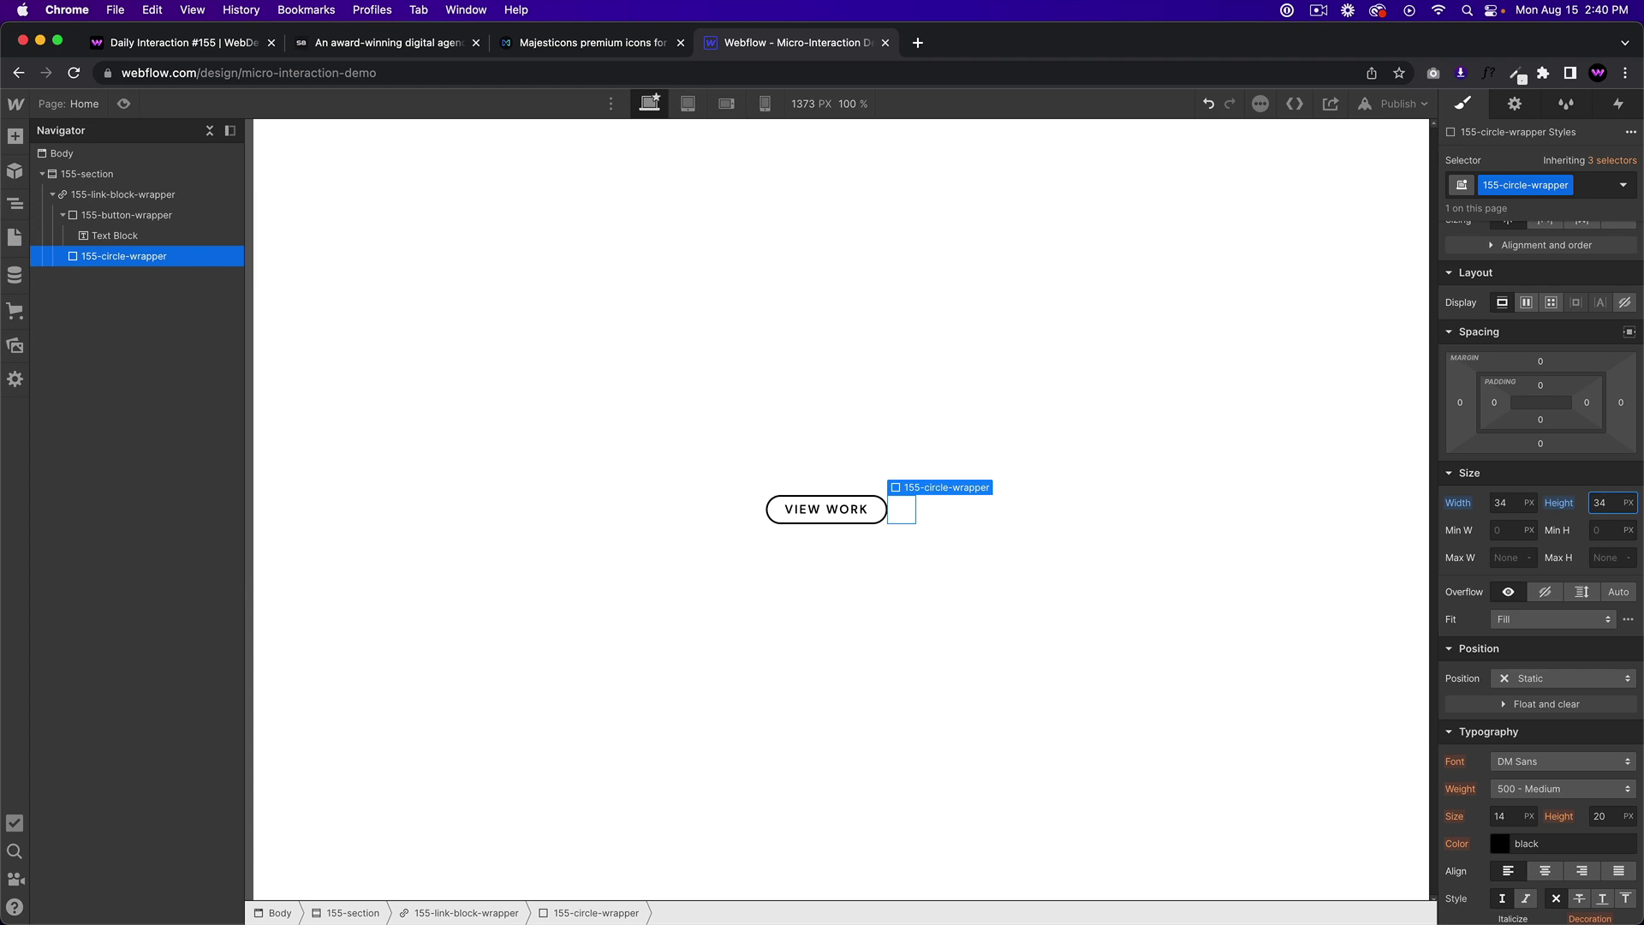
Give 155-circle-wrapper a solid 2 px border and a 50% border radius
scroll(1498, 663, down, 10)
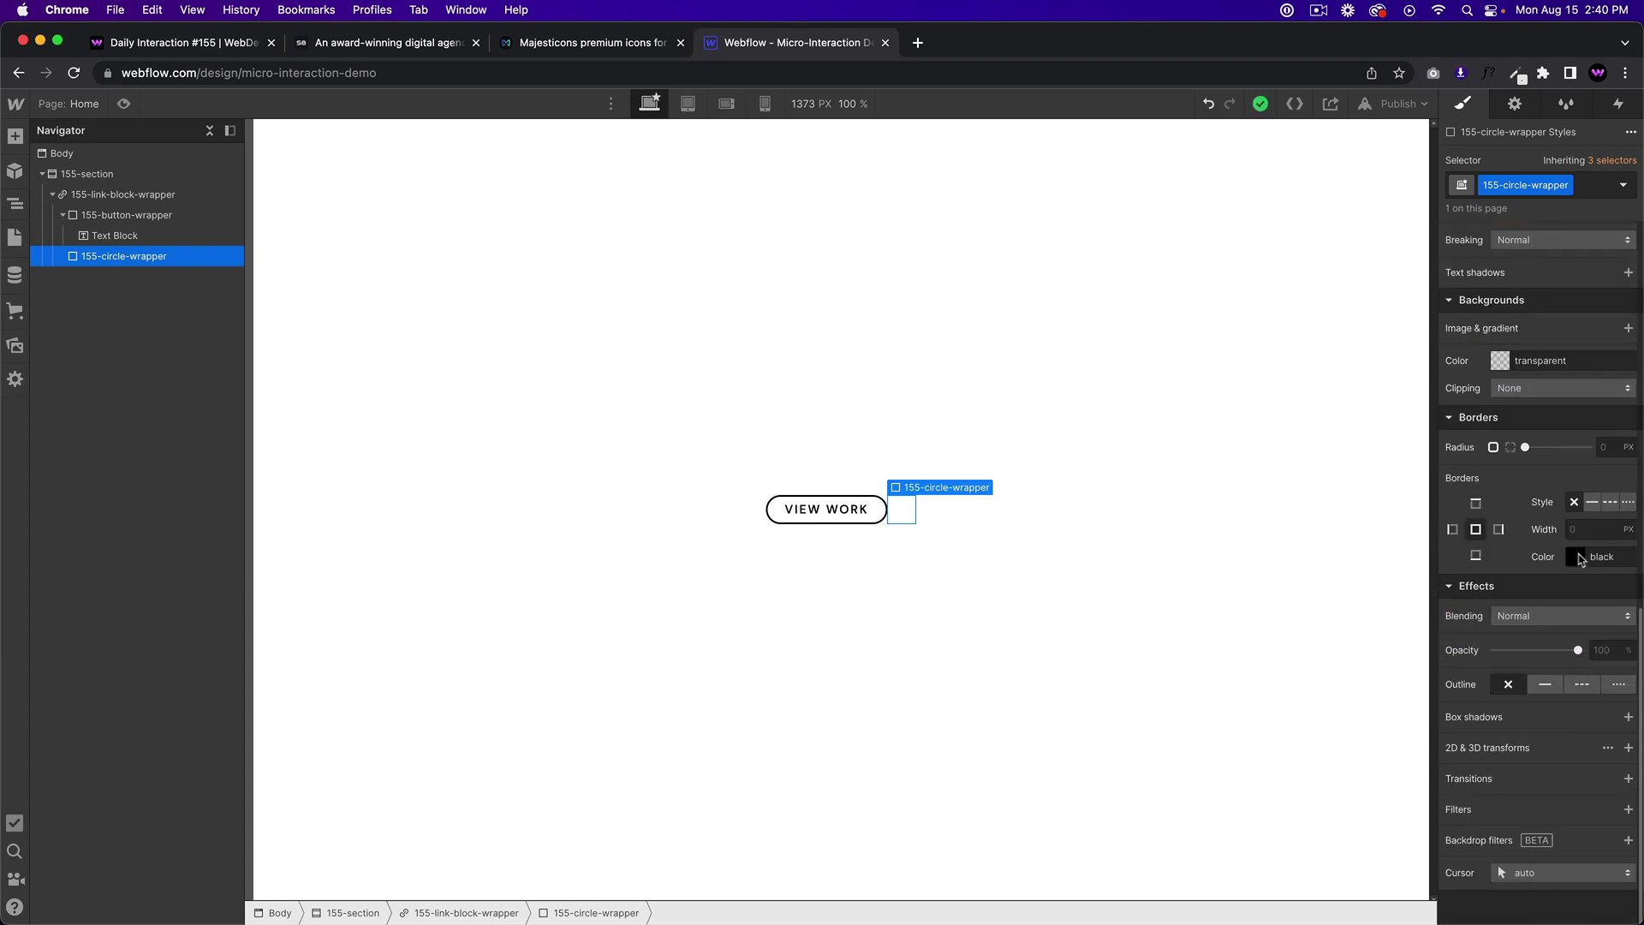
click(1591, 502)
click(1590, 529)
text(2)
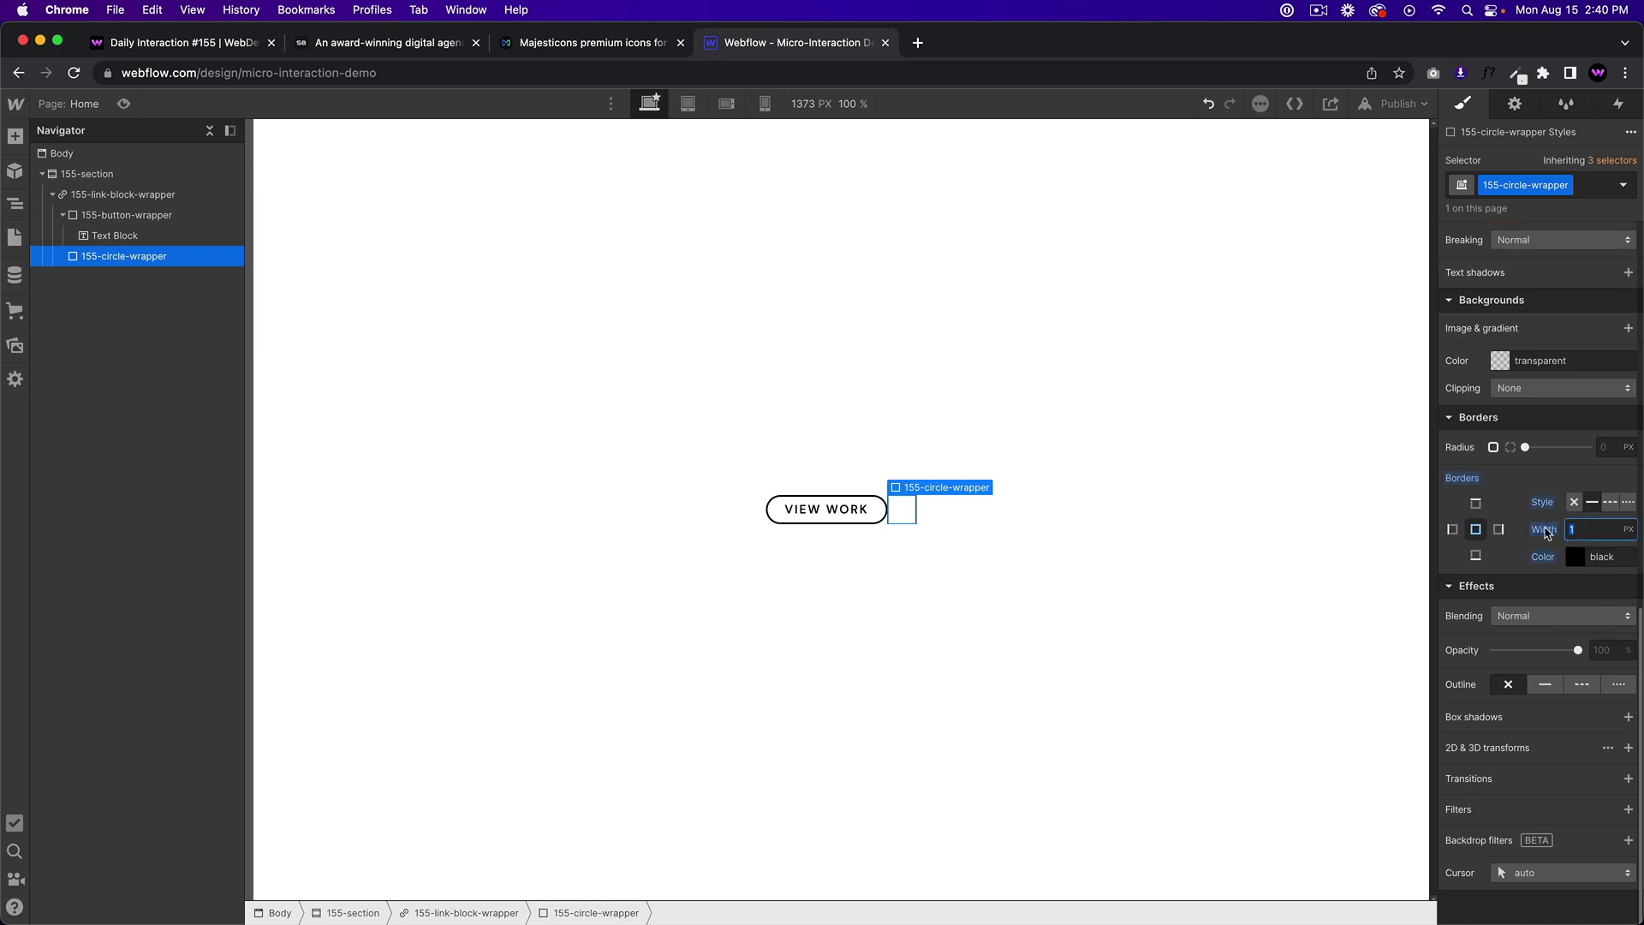
click(1604, 447)
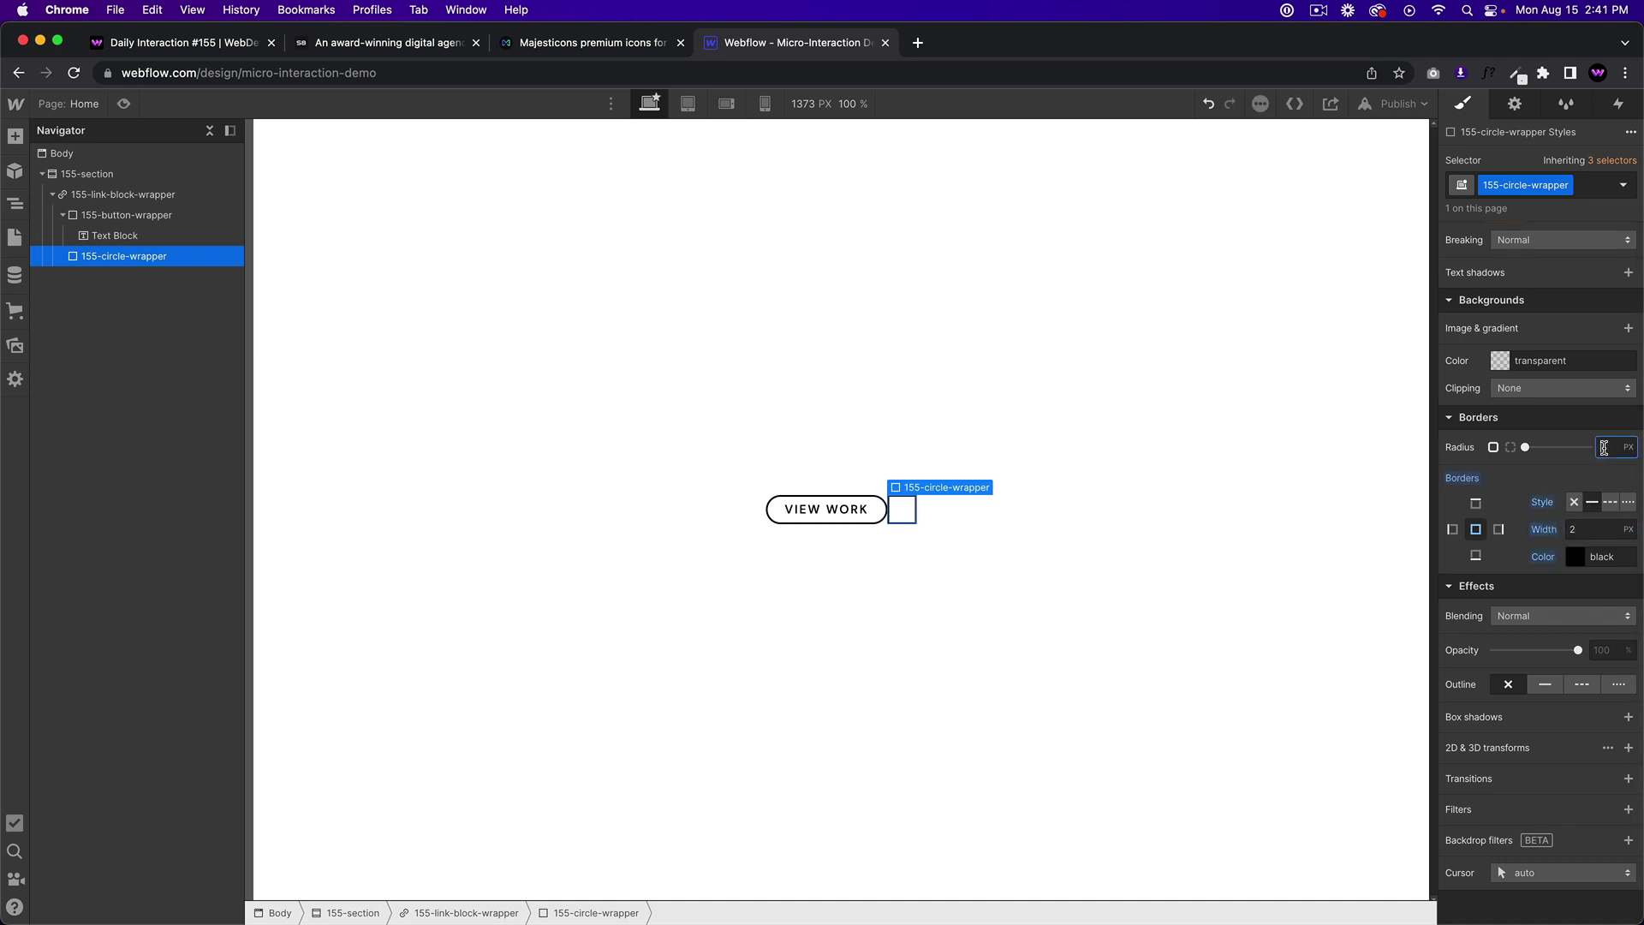
text(50%)
key(Return)
Adjust the right margin of 155-button-wrapper to leave a small gap between the button and the circle
click(155, 214)
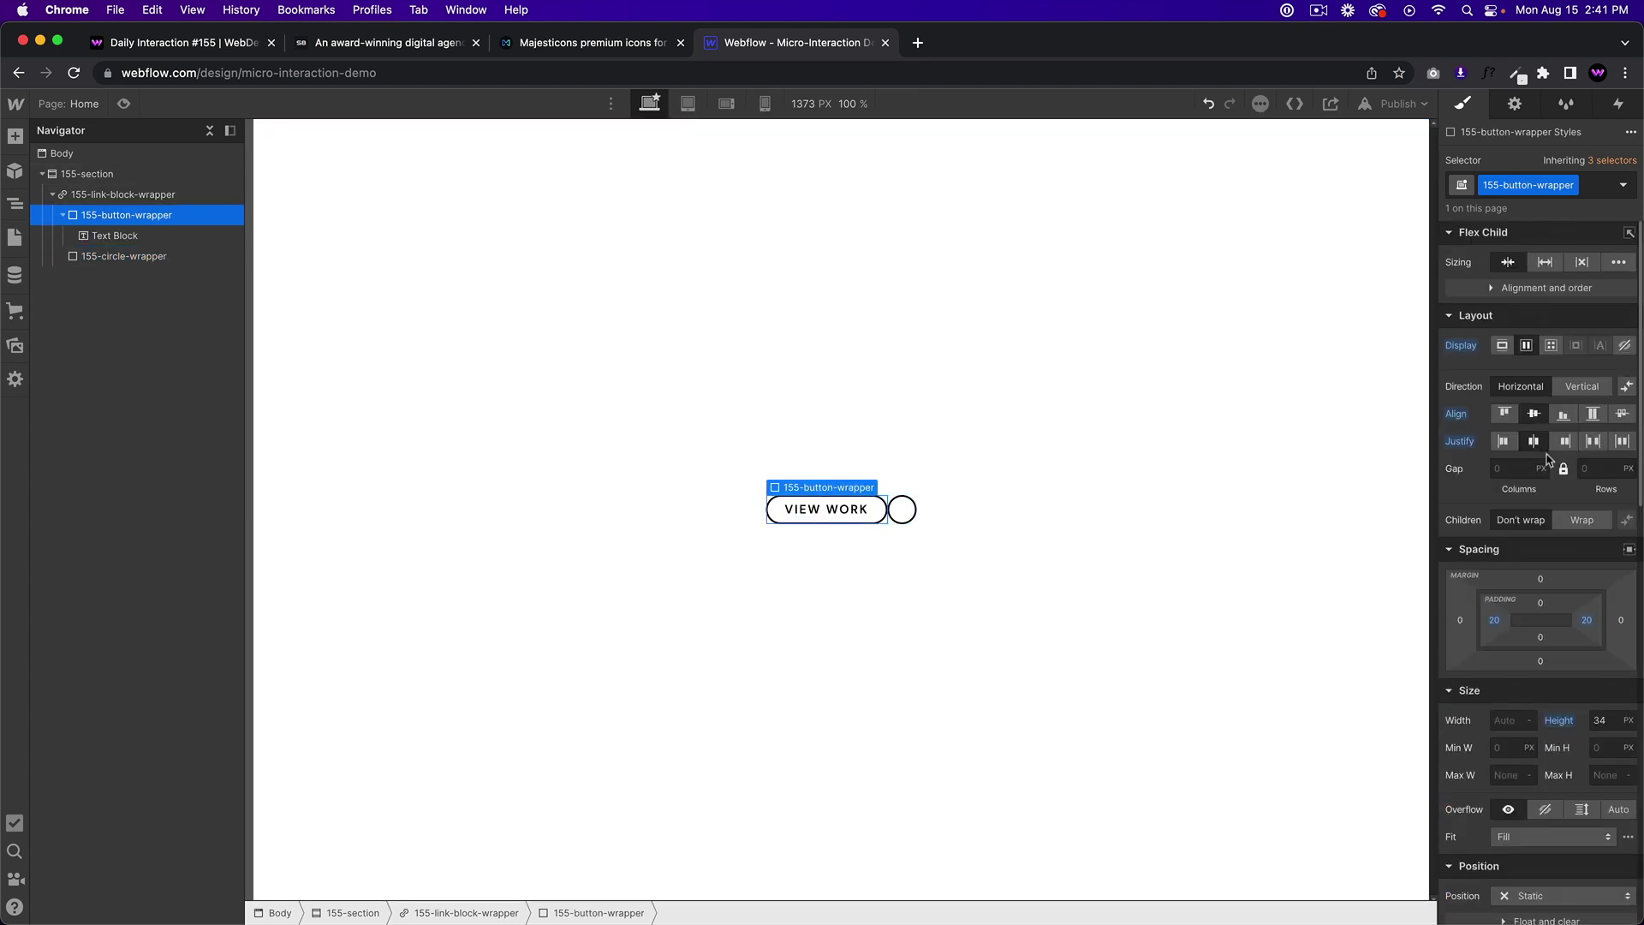
drag(1621, 623, 1638, 617)
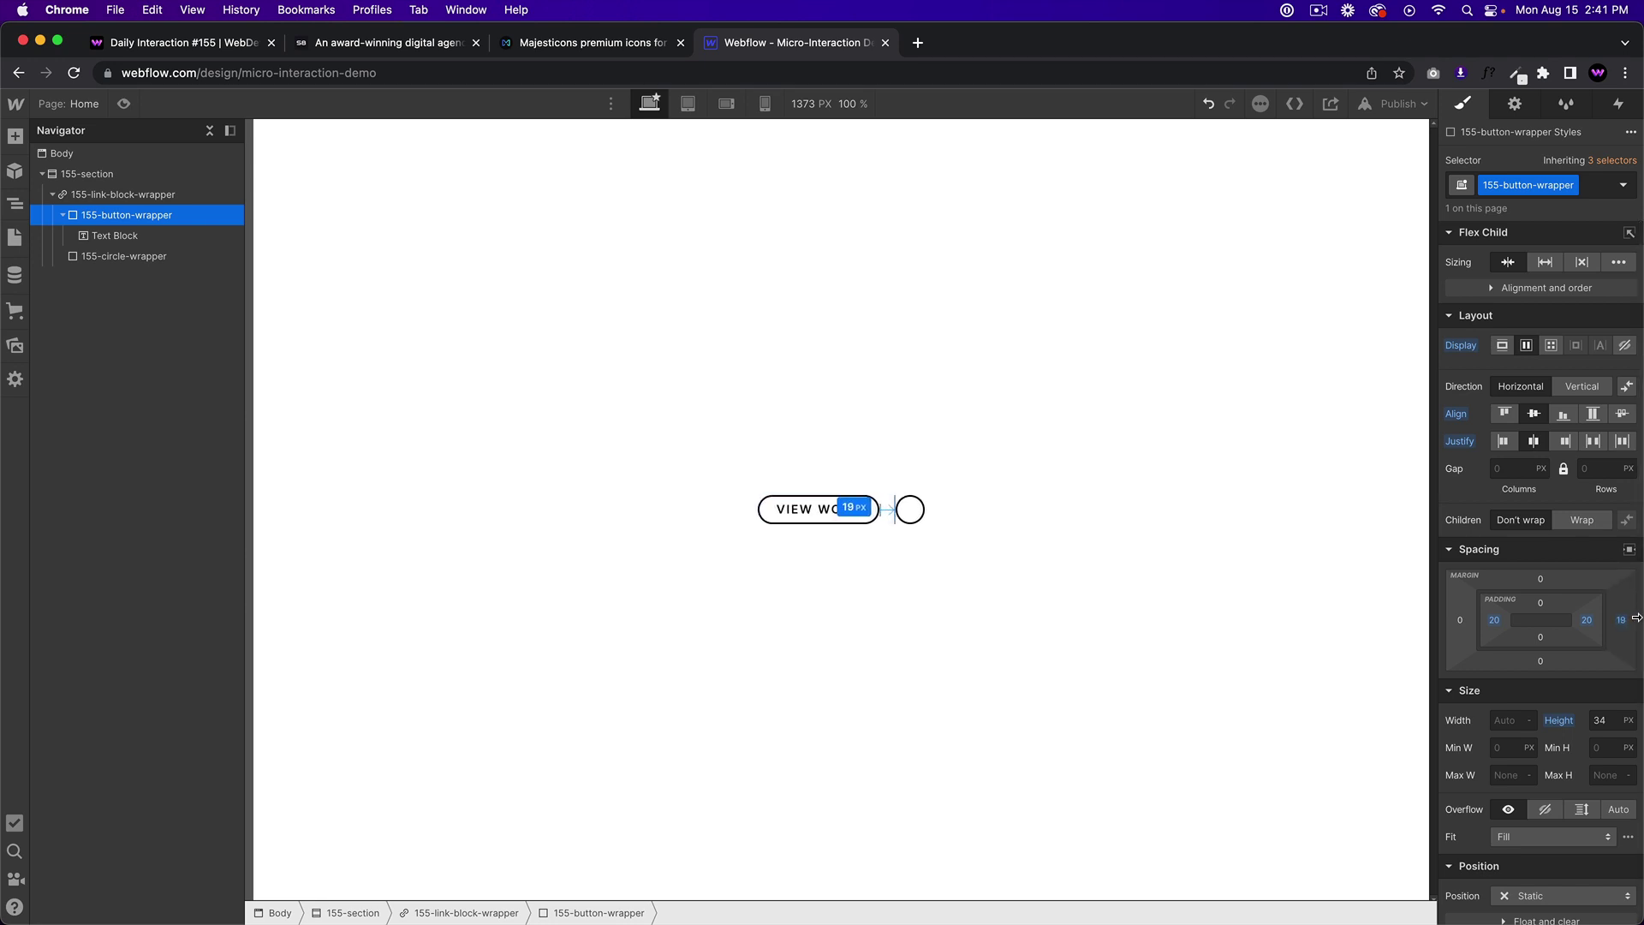
click(1170, 624)
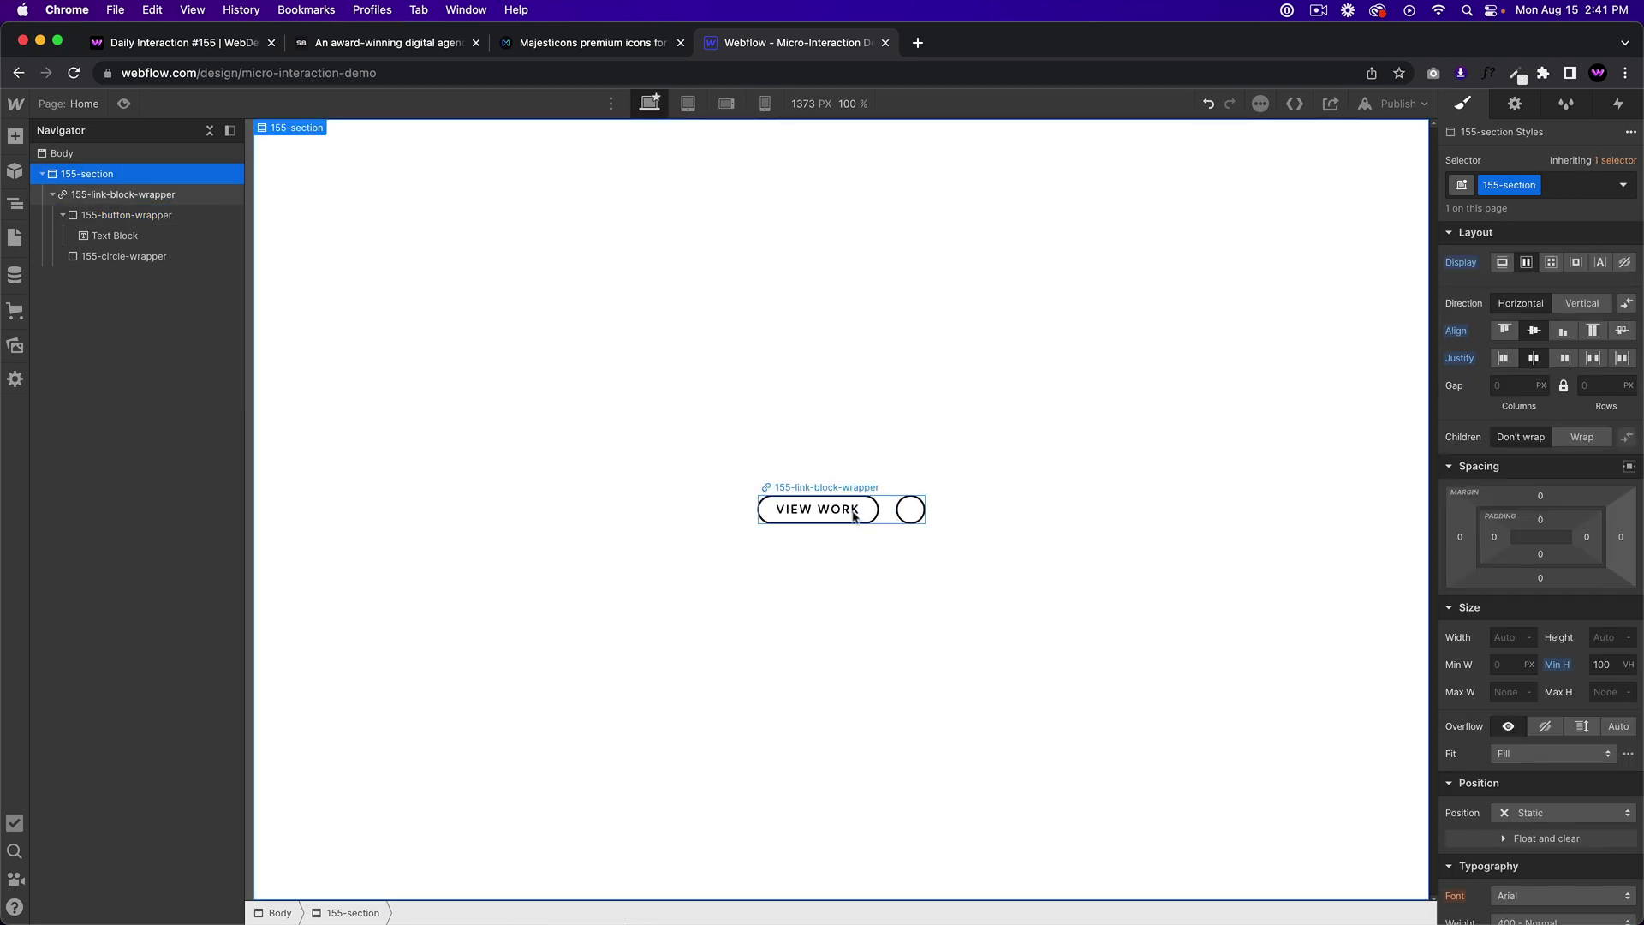
click(141, 195)
click(141, 215)
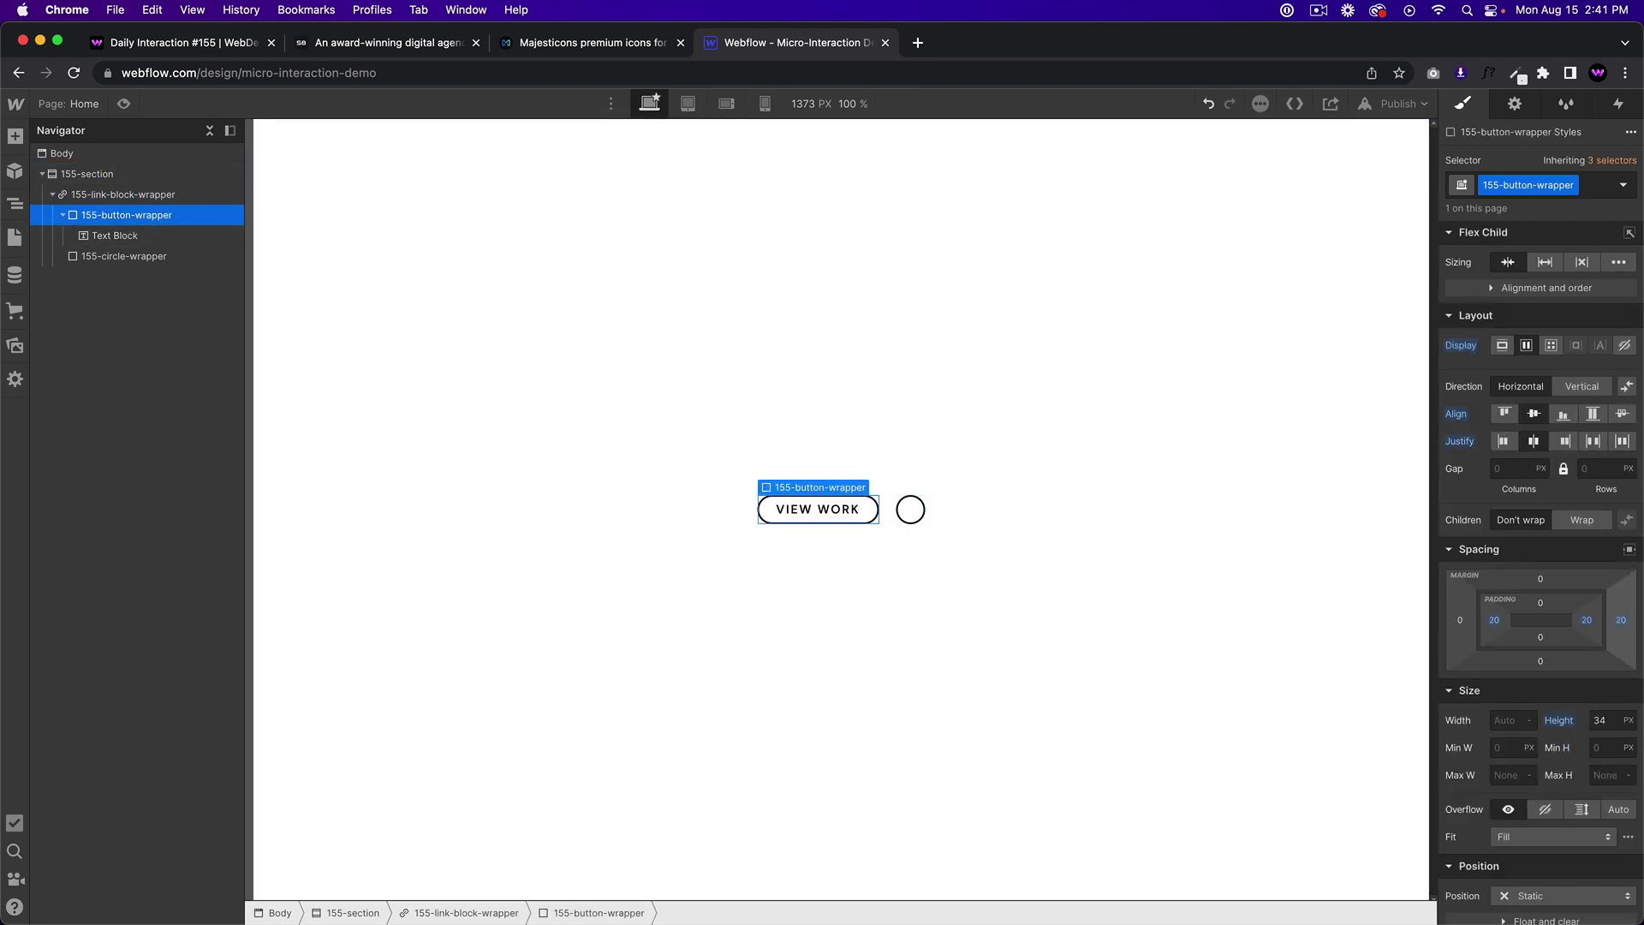
drag(1625, 626, 1601, 629)
Add an image element inside 155-circle-wrapper
click(915, 514)
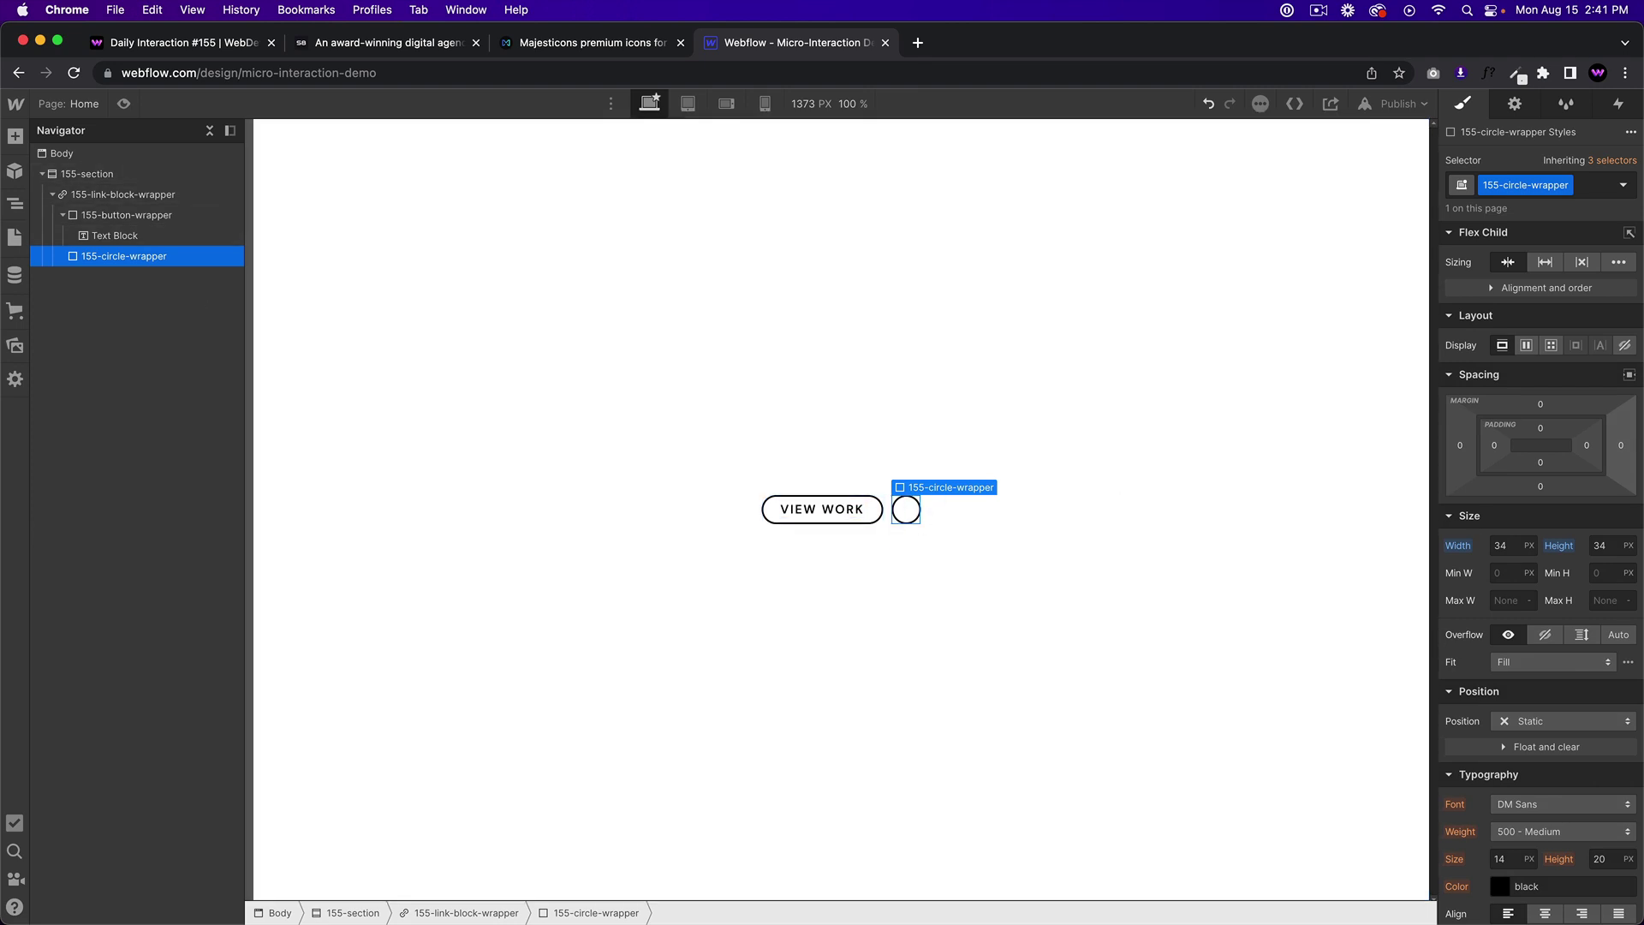
click(899, 514)
key(super+e)
text(image)
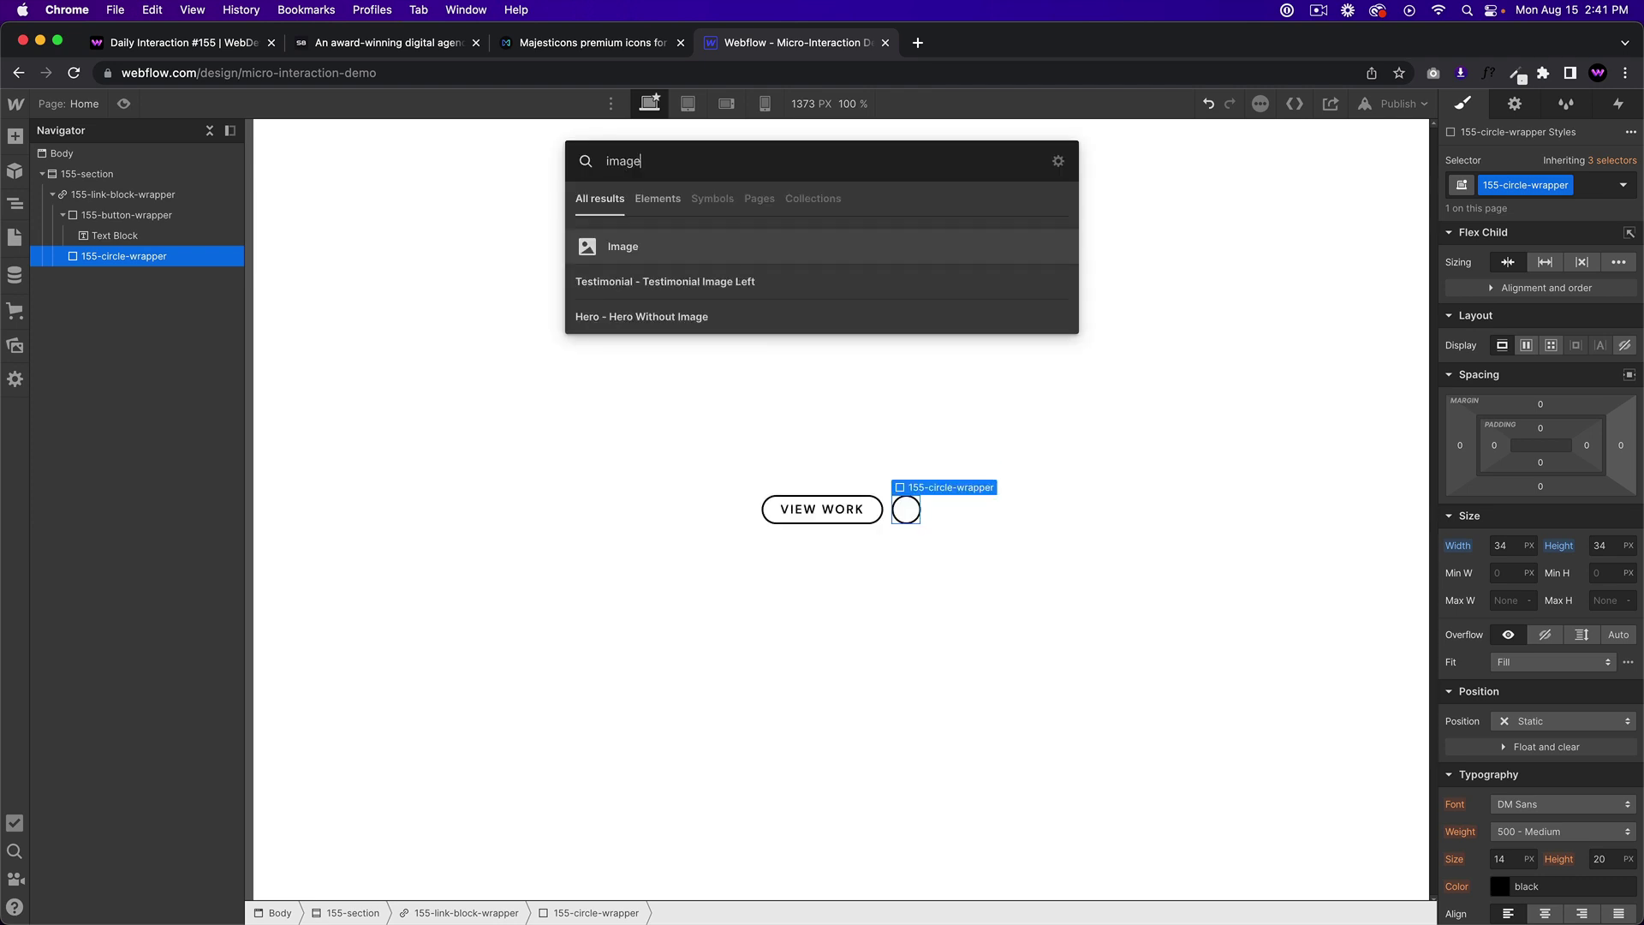
key(Return)
Upload arrow-up-line.svg from Finder to the site's assets
click(545, 899)
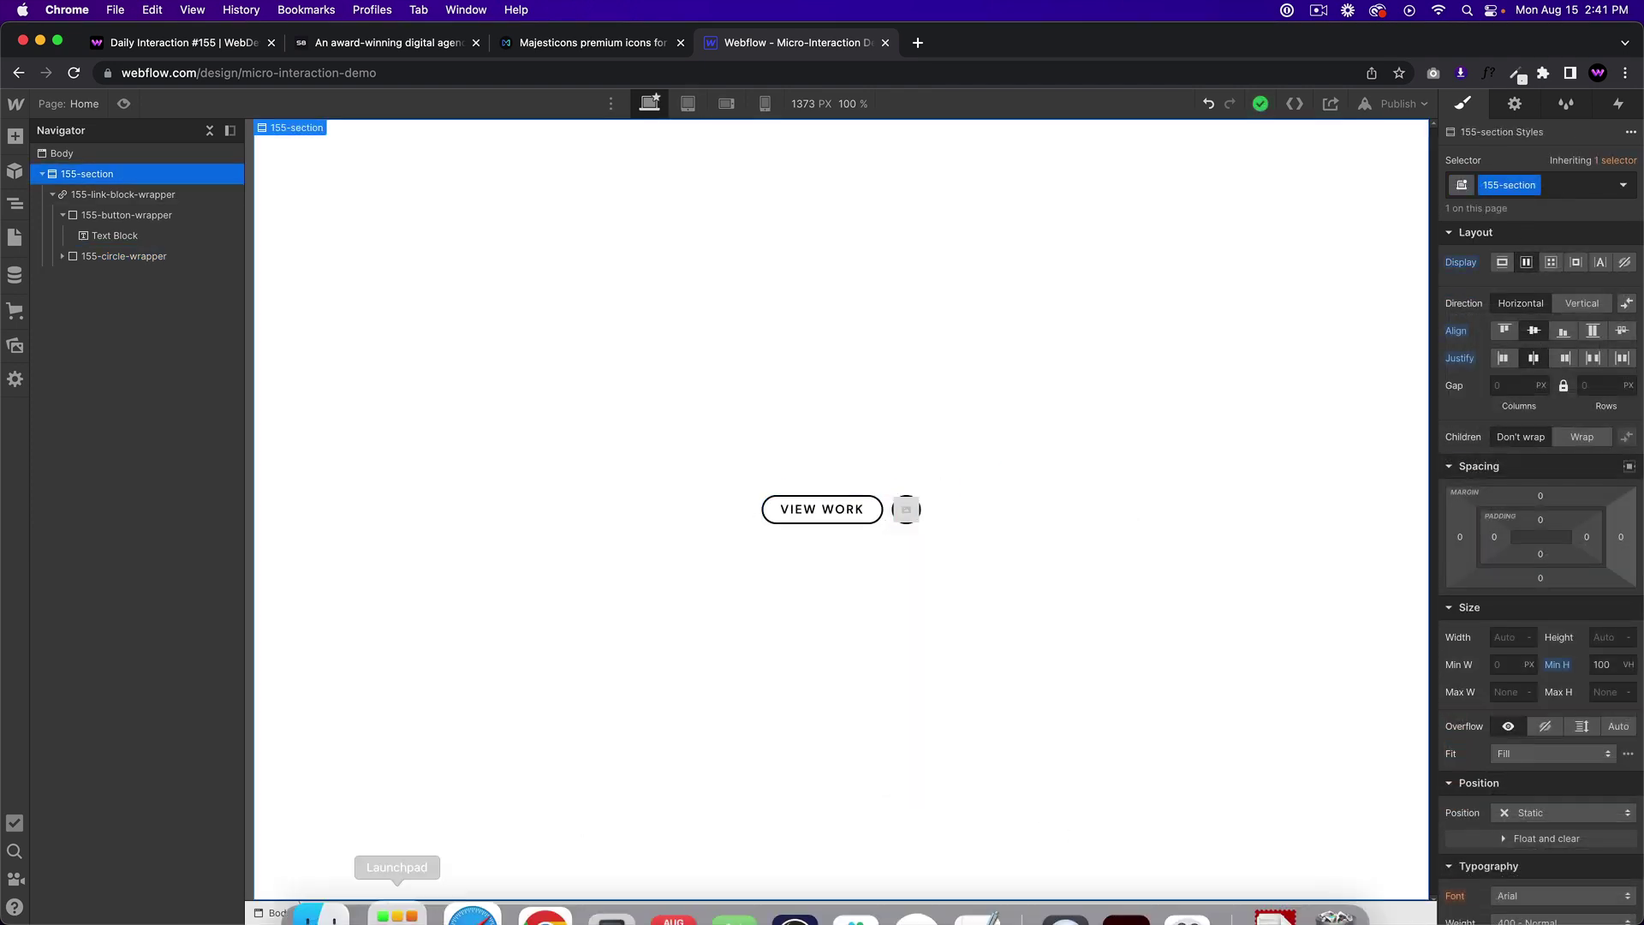
click(349, 859)
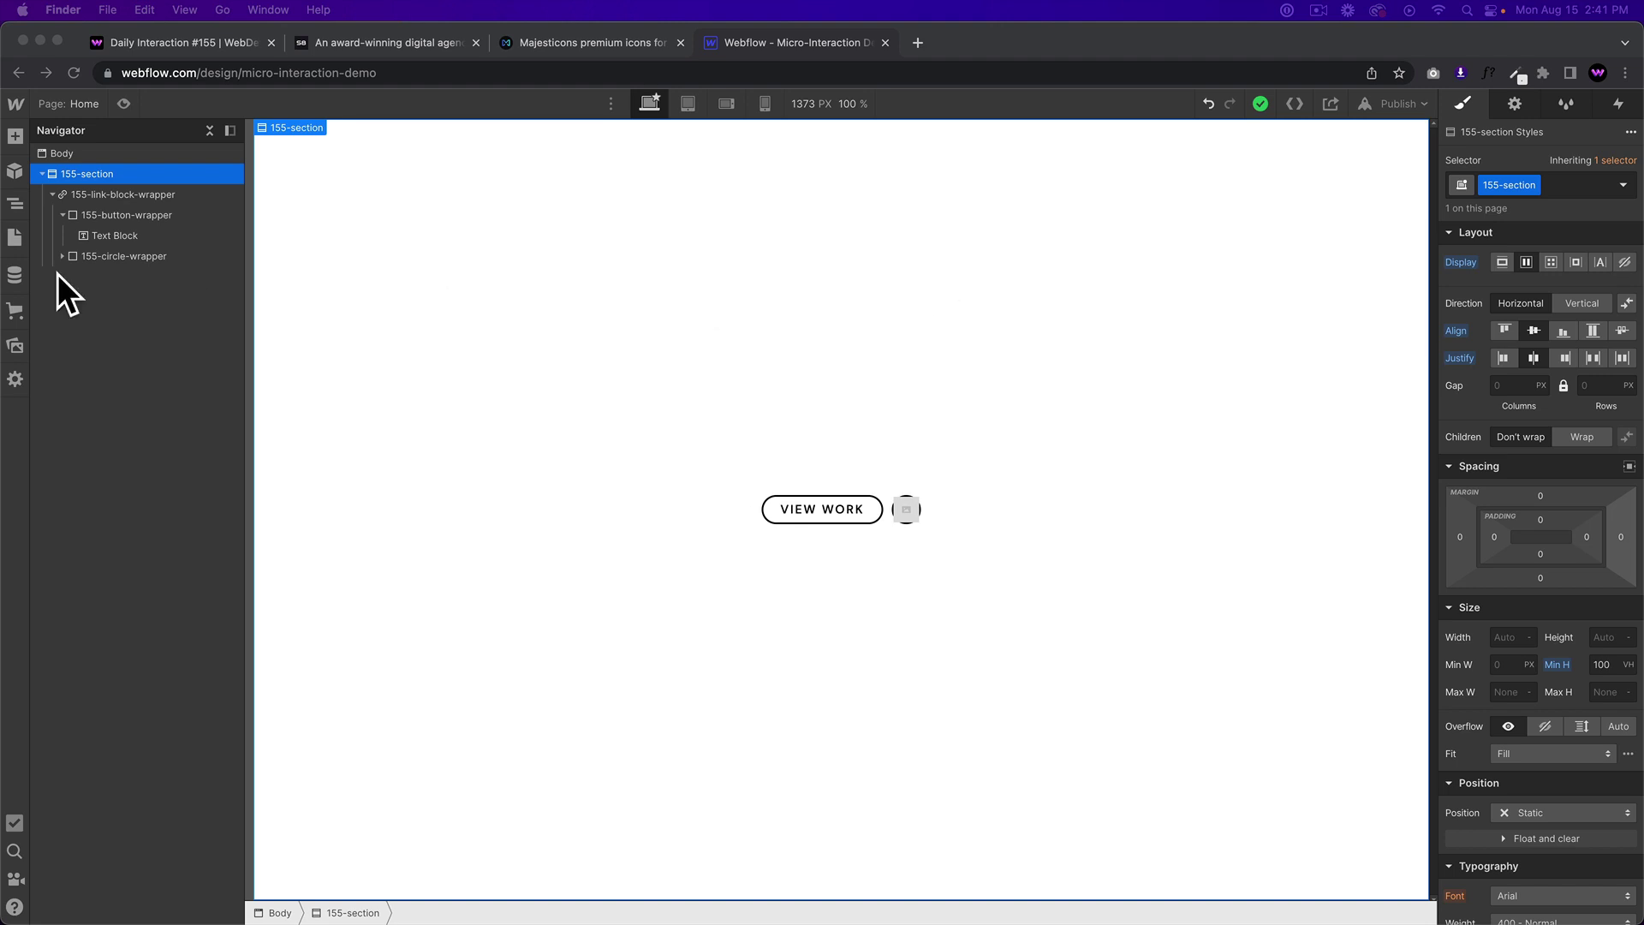
click(14, 345)
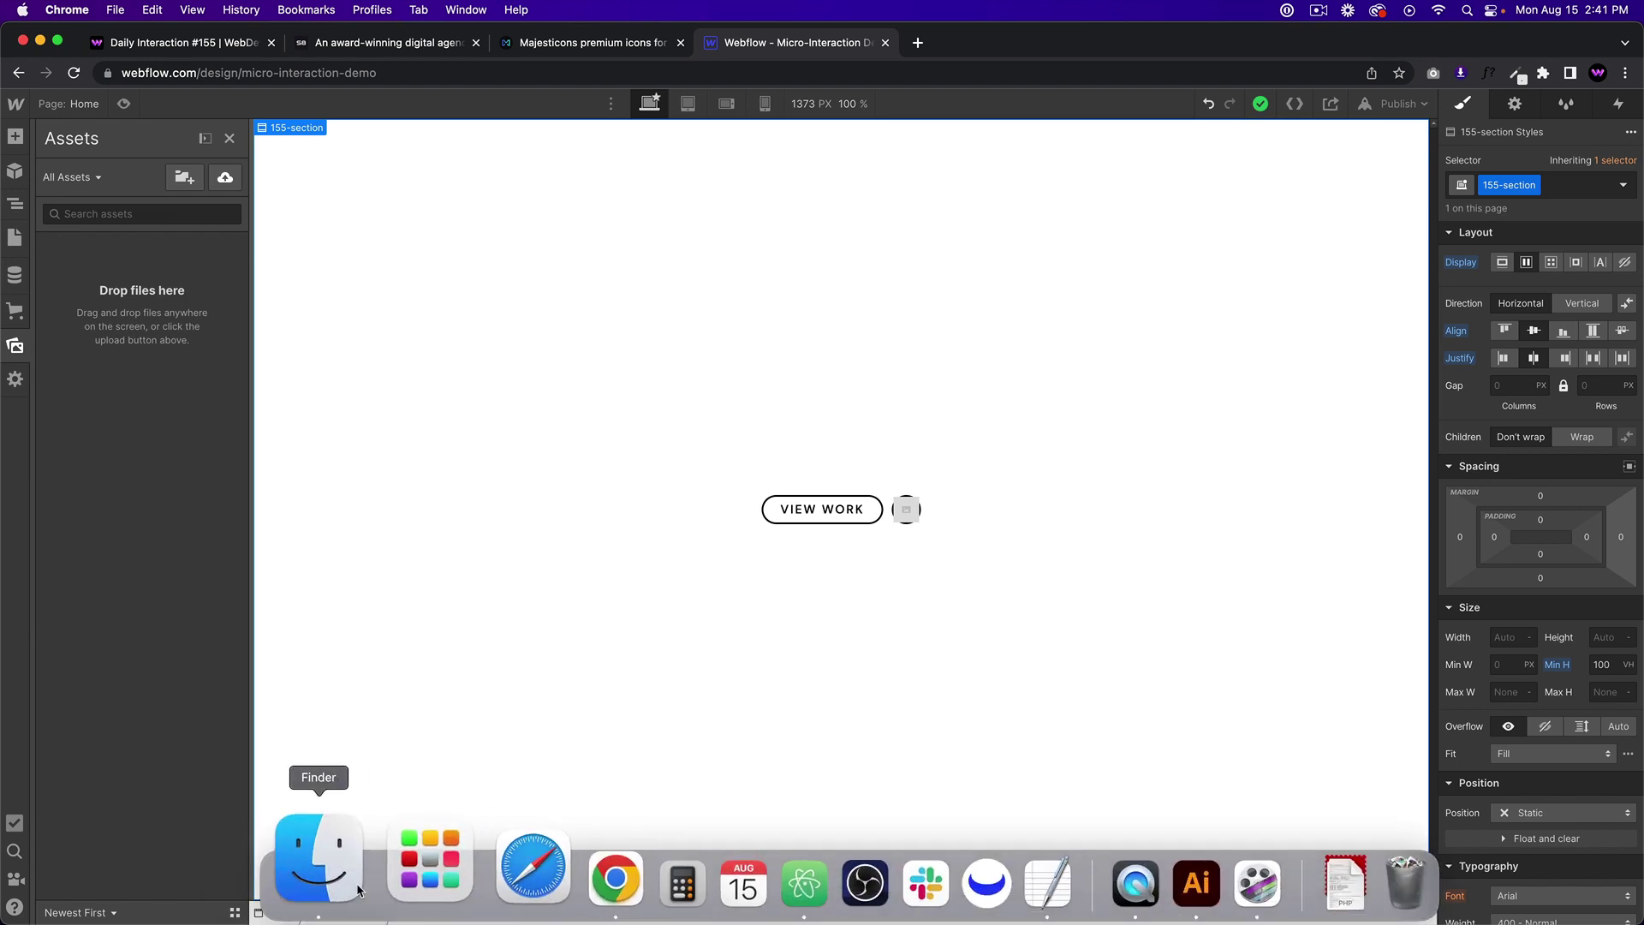
click(319, 857)
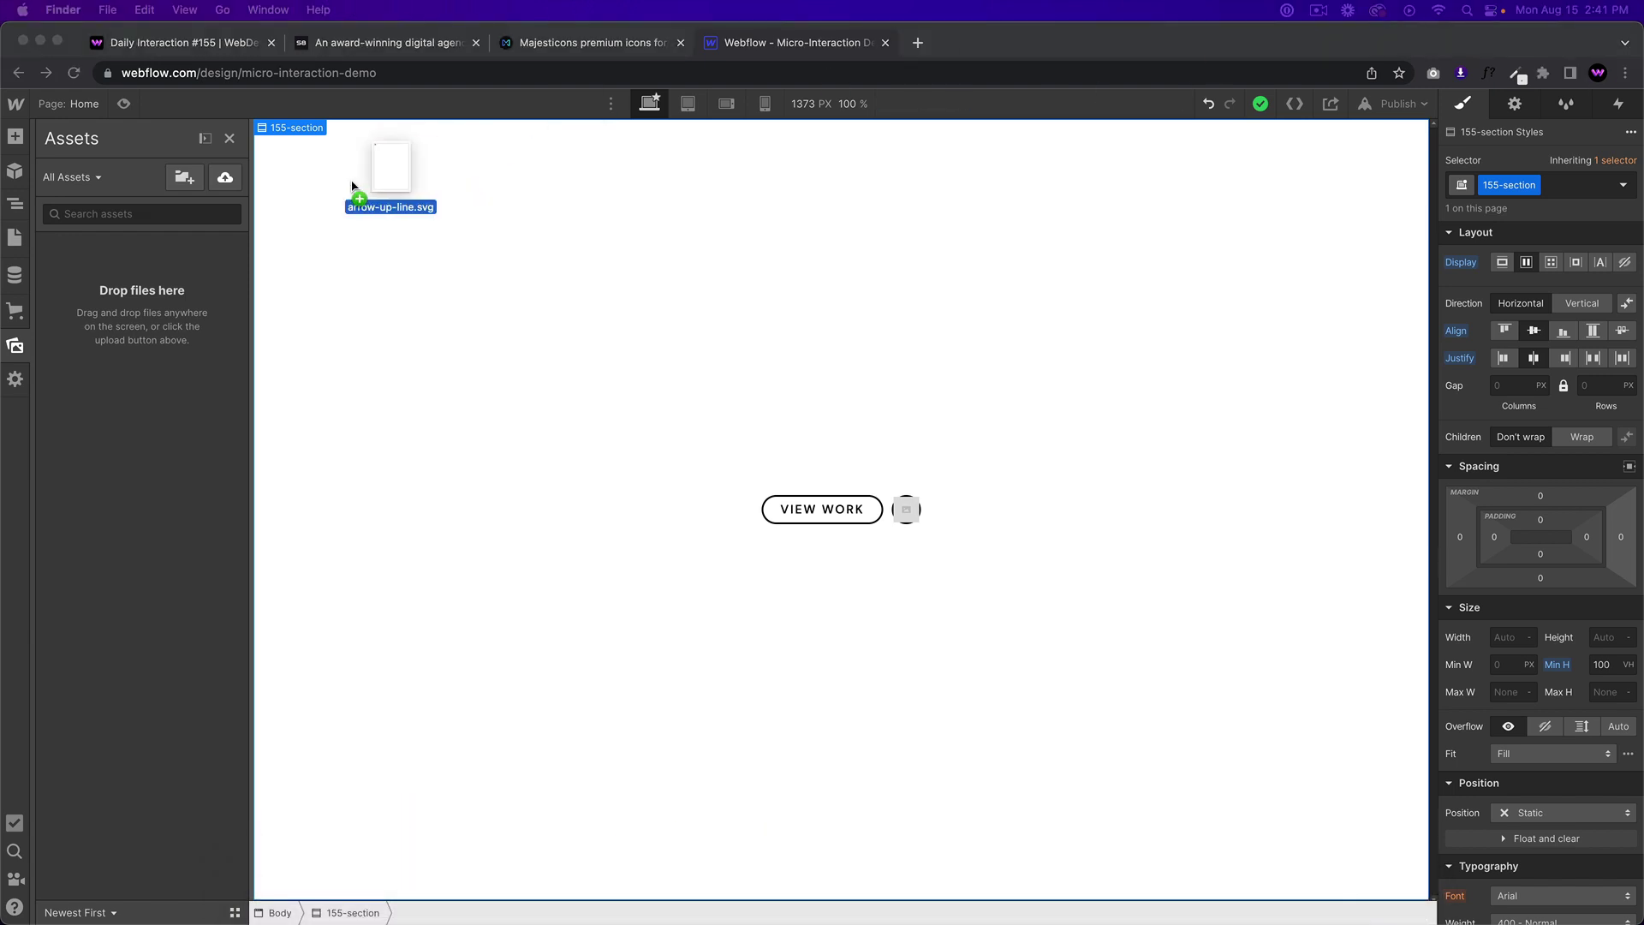
drag(360, 180, 208, 377)
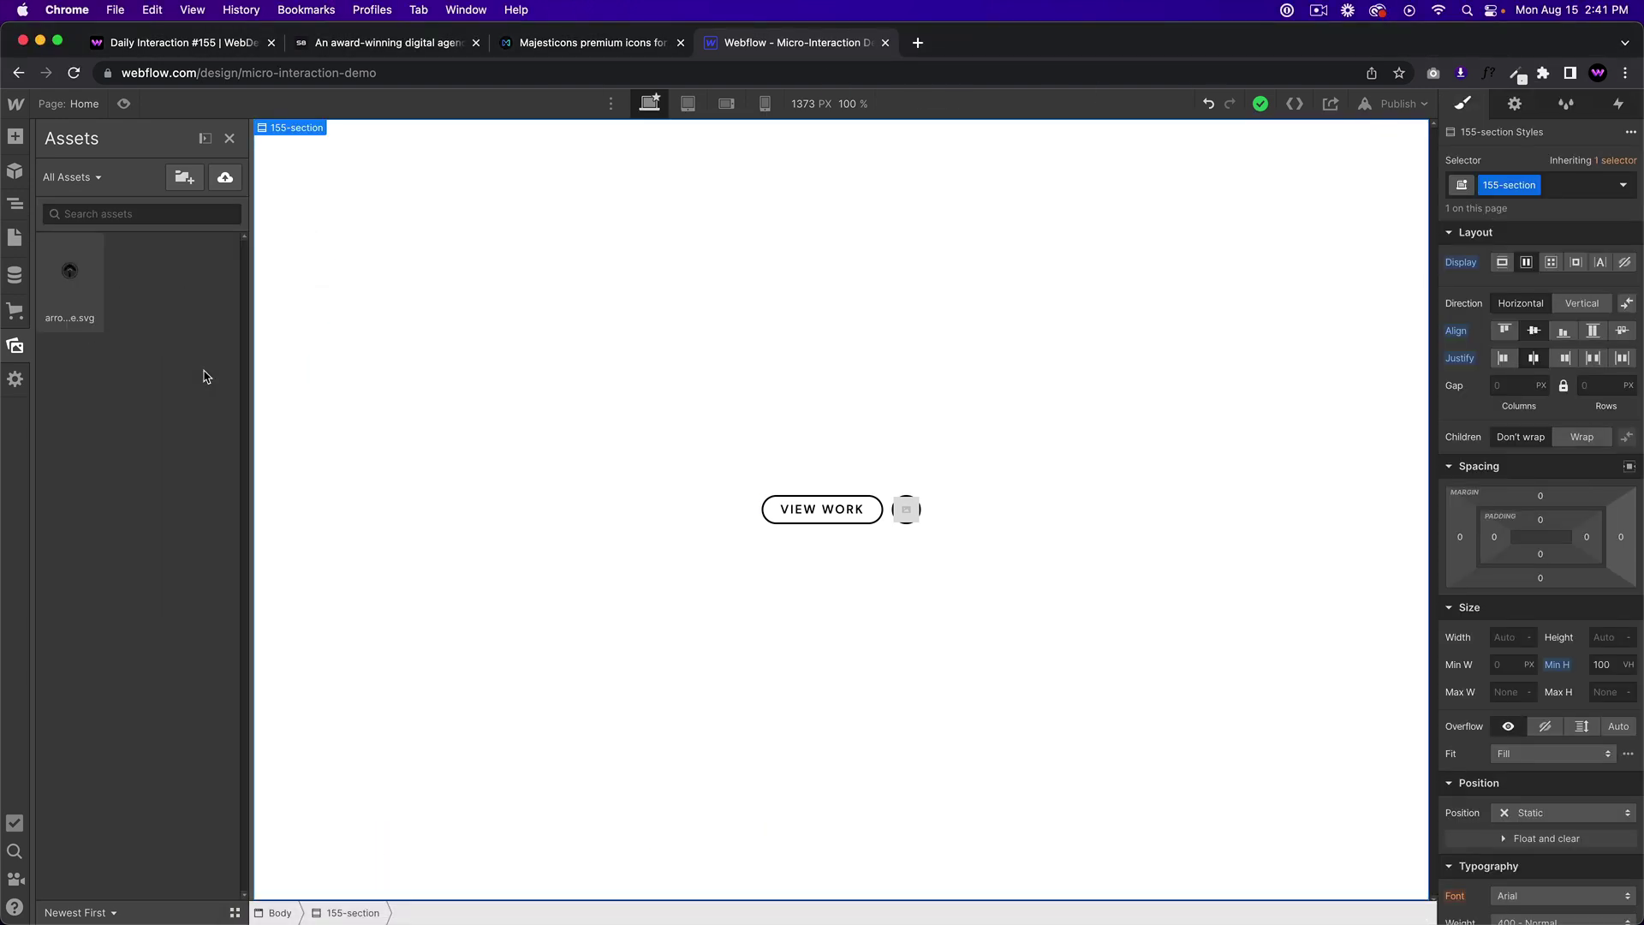
Replace the placeholder of the image in the circle with the uploaded arrow-up-line.svg asset
click(906, 509)
click(949, 488)
click(993, 576)
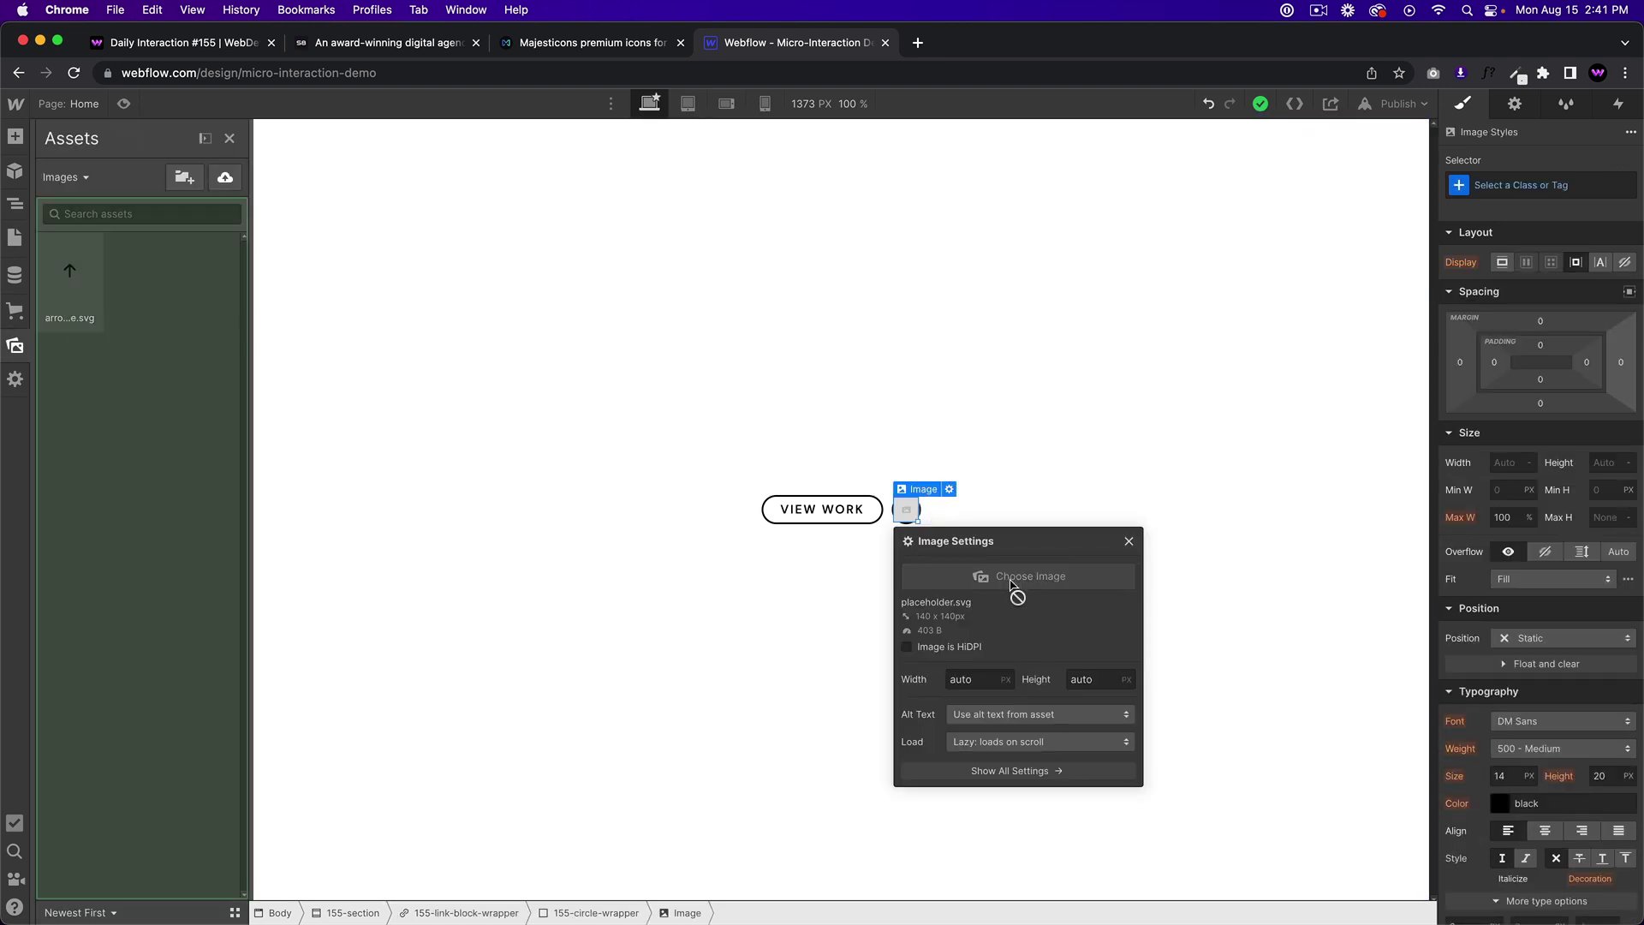
click(67, 278)
click(880, 400)
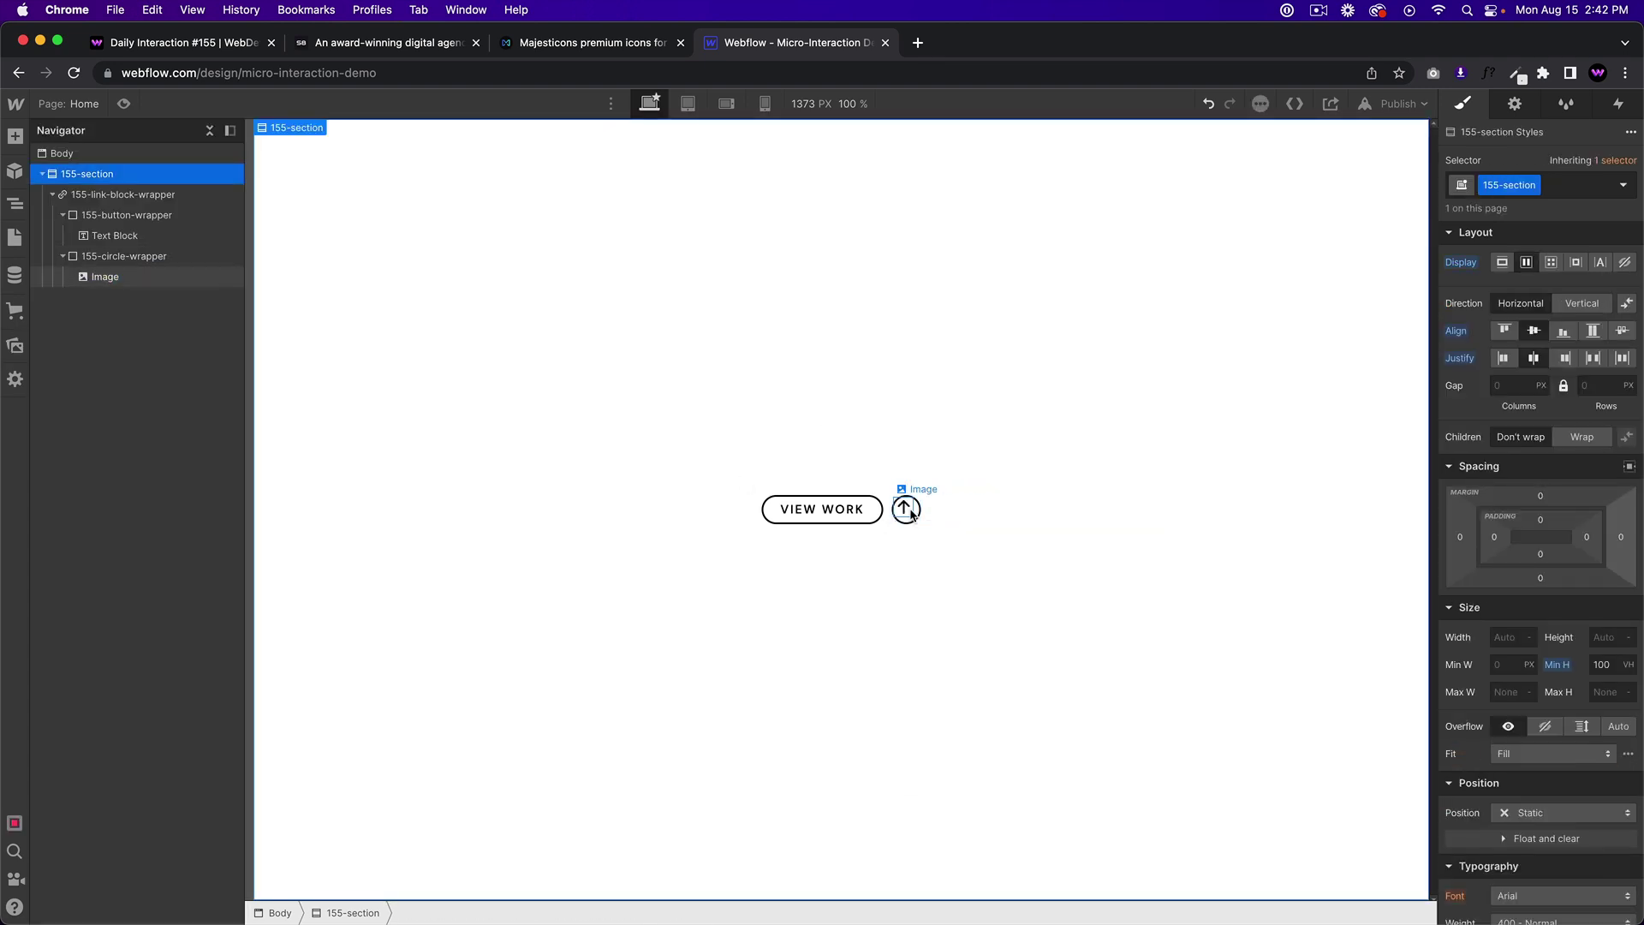
Assign the new class 155-arrow-icon to the arrow image
click(906, 508)
click(1545, 187)
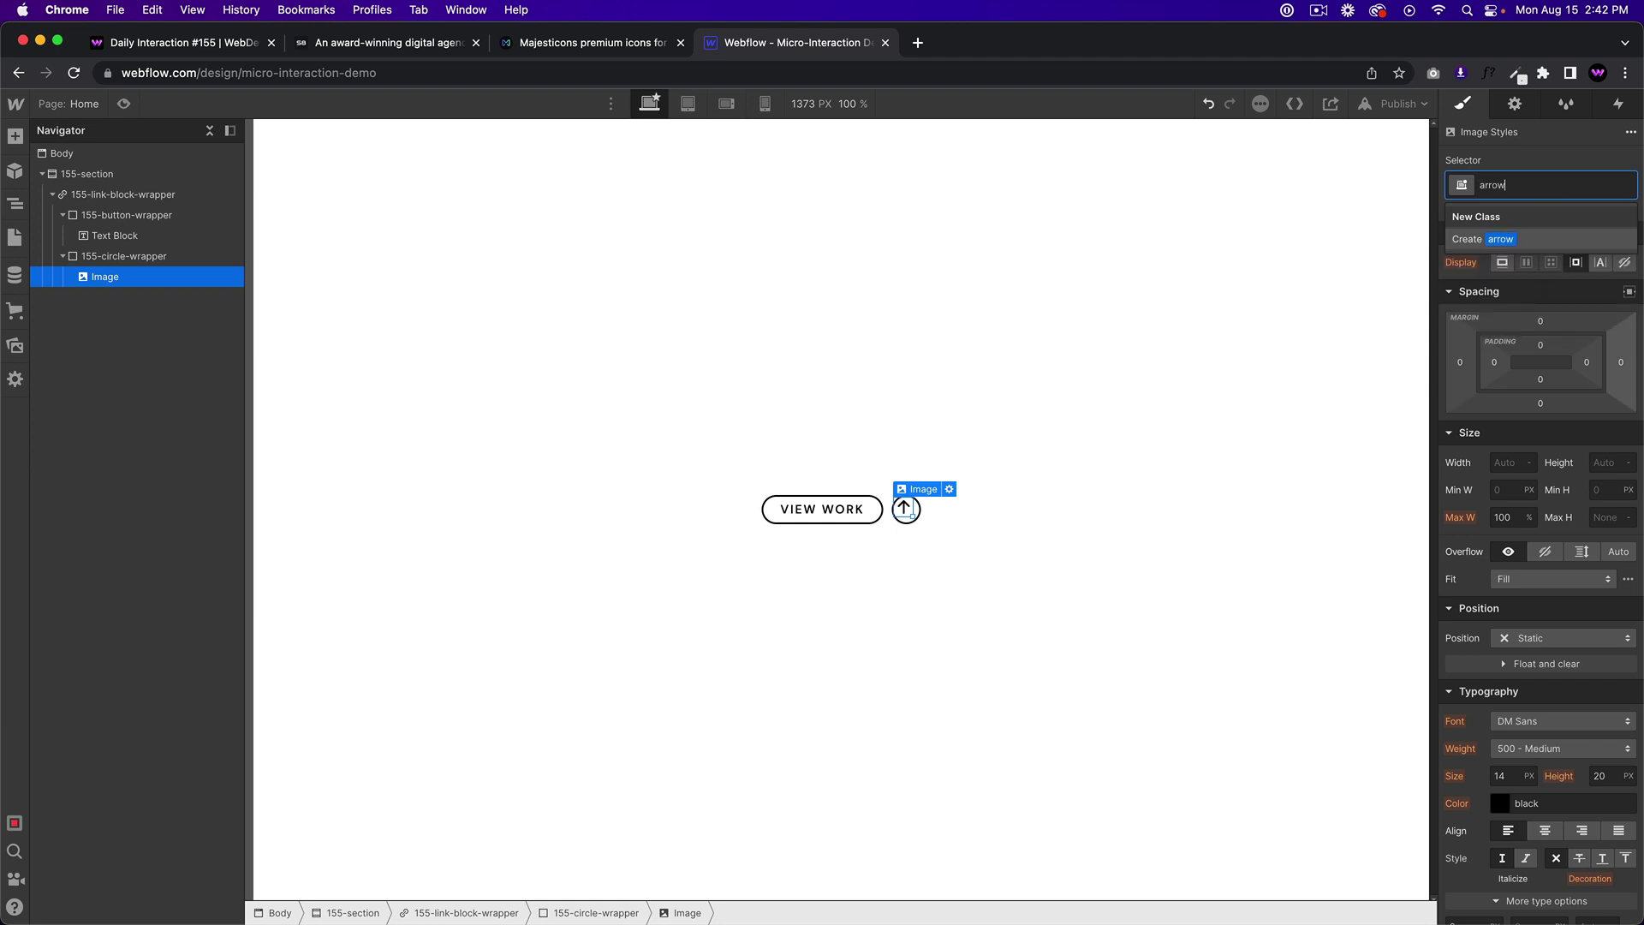
text(155-)
text(w)
key(BackSpace)
text(arrow-icon)
key(Return)
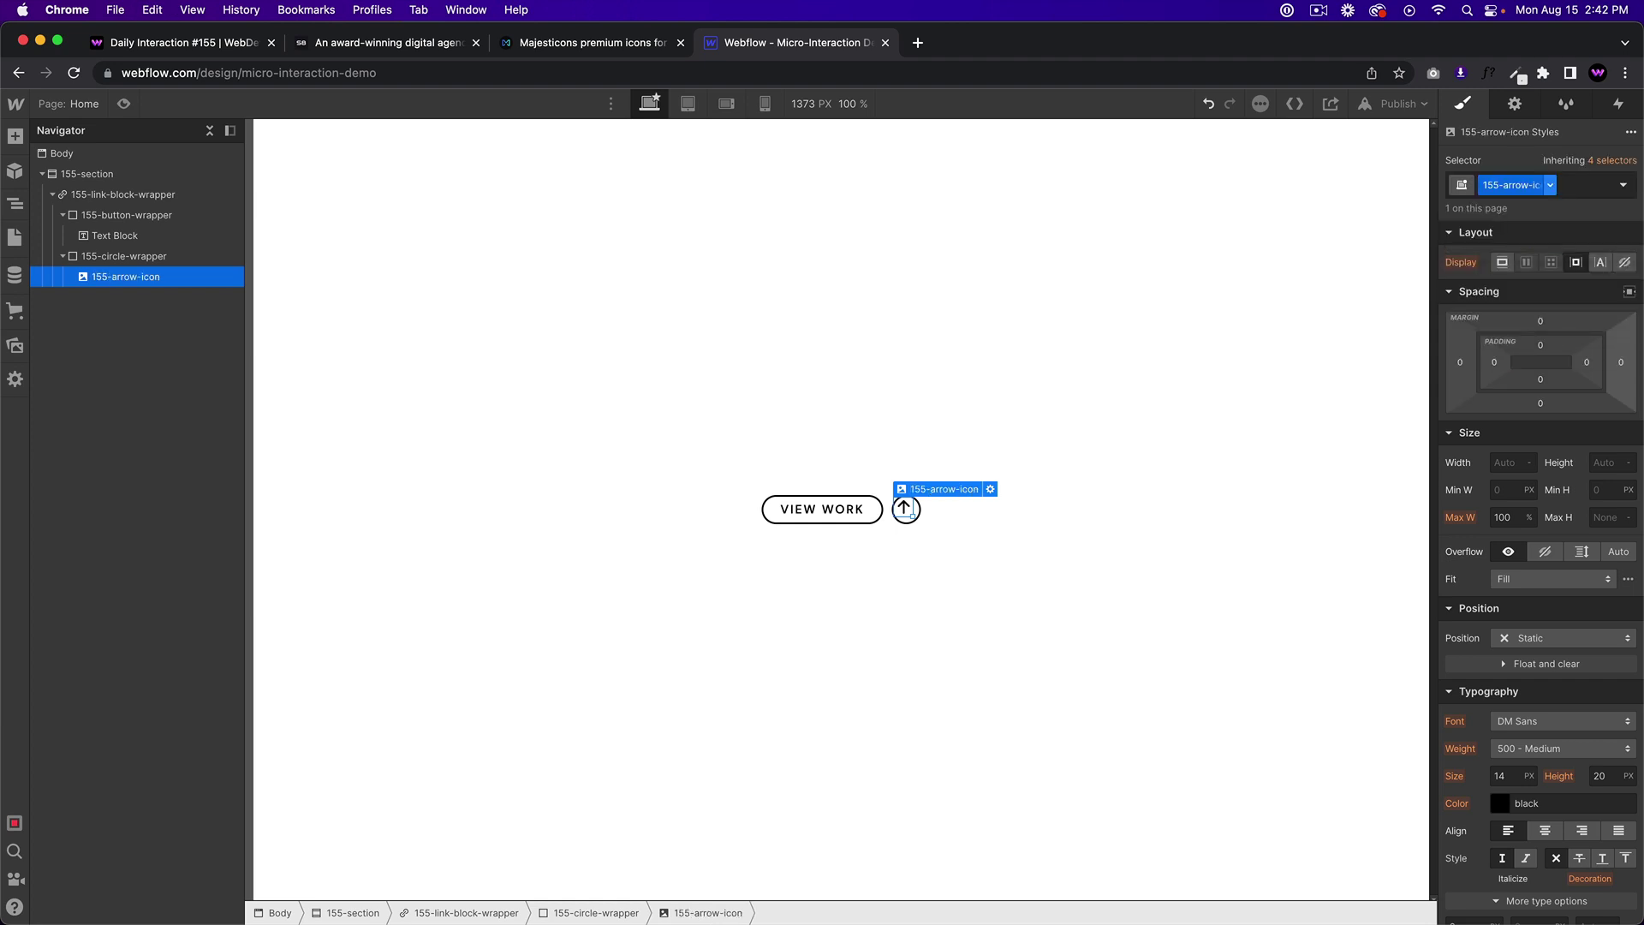
From the Majesticons website, open the Majesticons v2.1.1 community file in Figma and make an editable copy of it
click(609, 51)
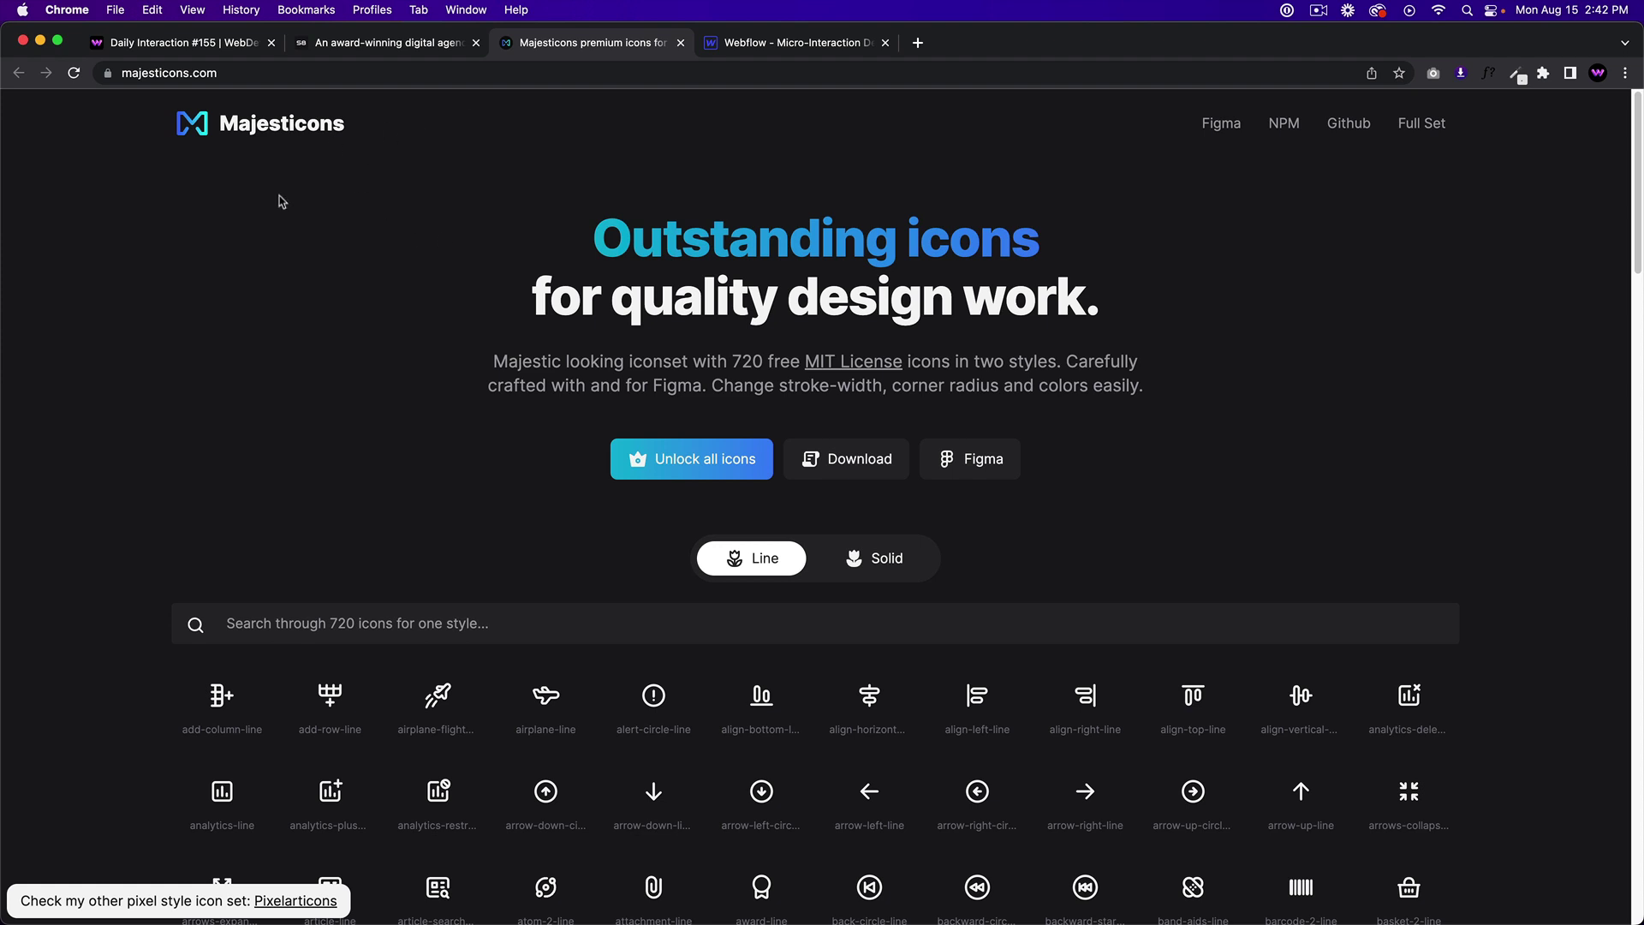
click(1223, 125)
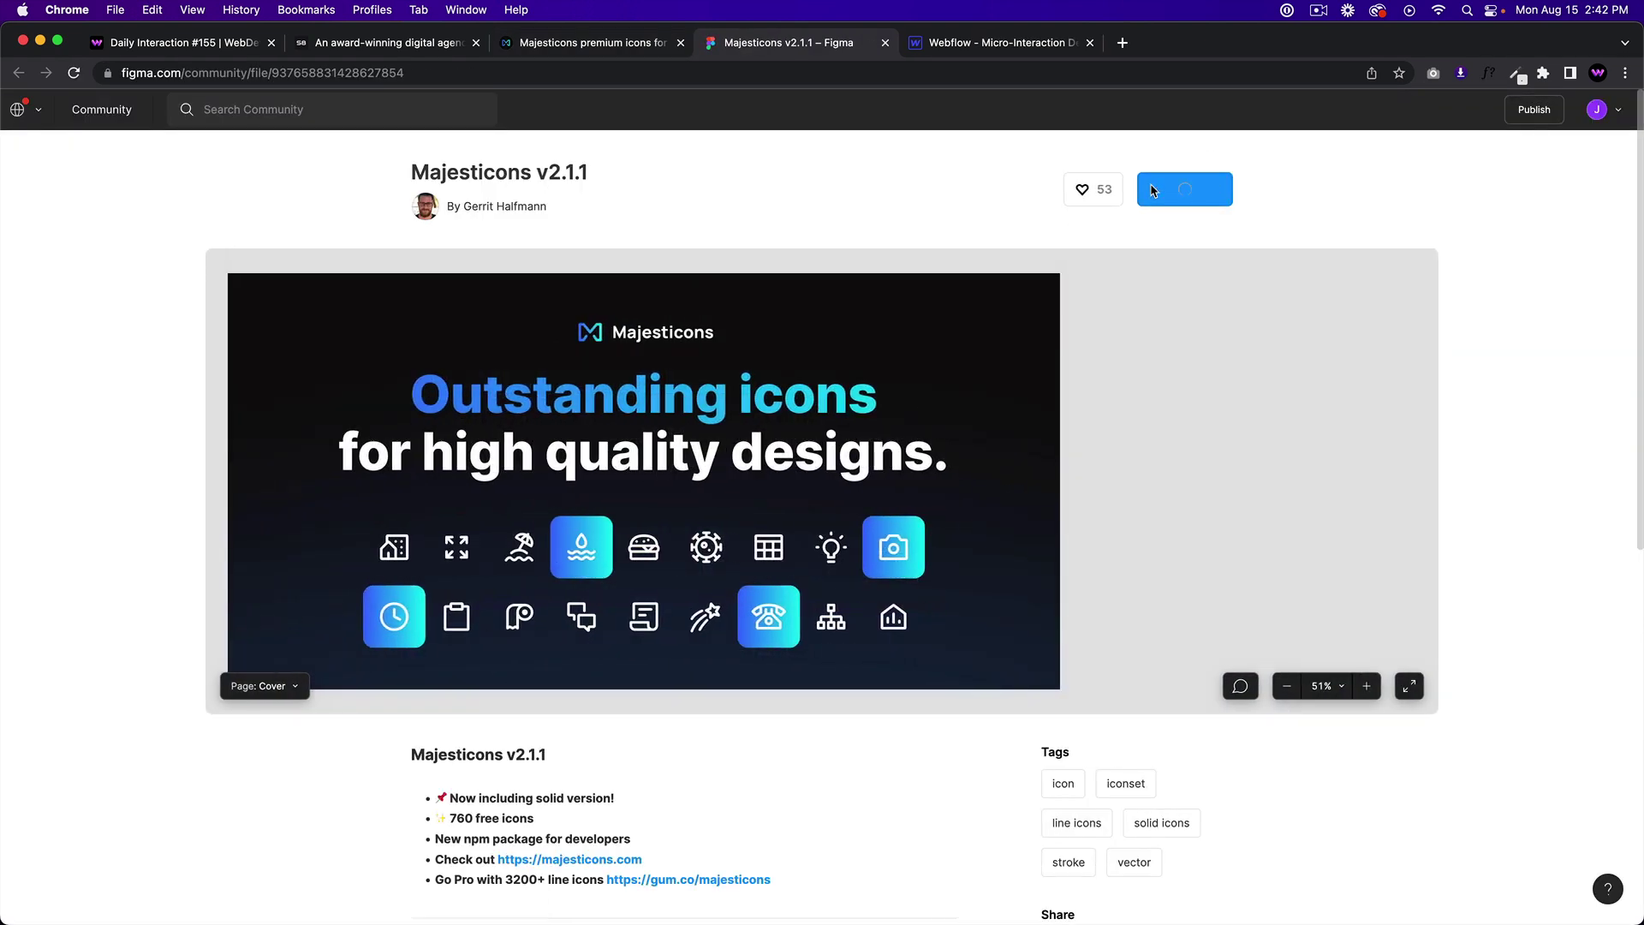
click(1151, 190)
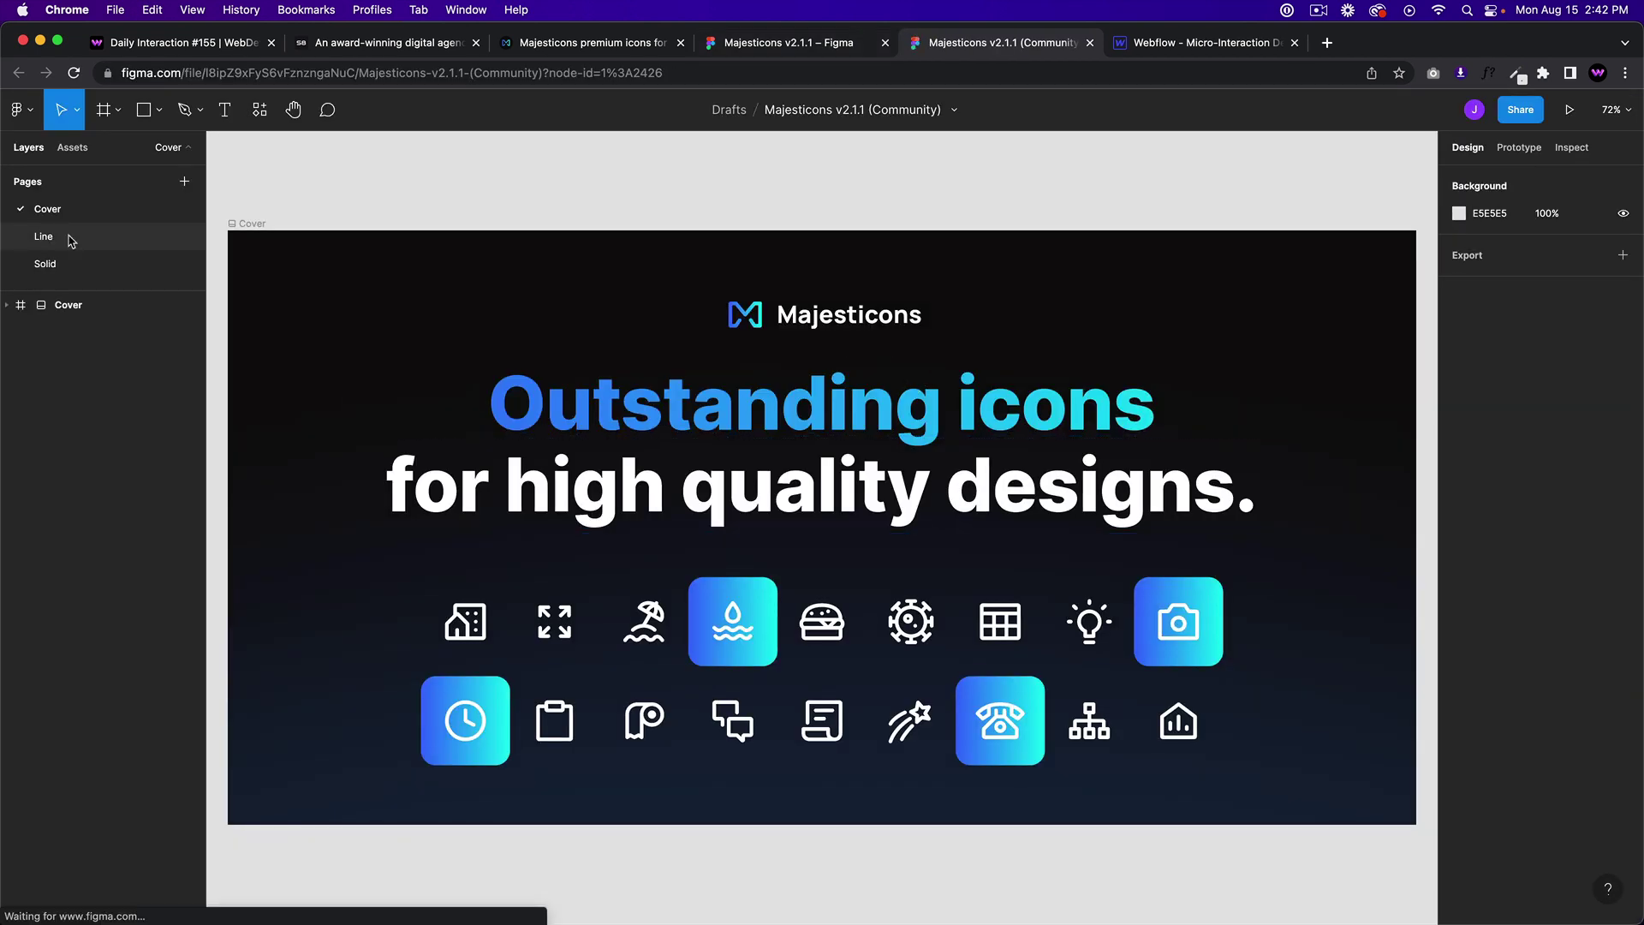
Export the arrow-up-line icon from the Figma file's Line page as an SVG after previewing it
click(44, 236)
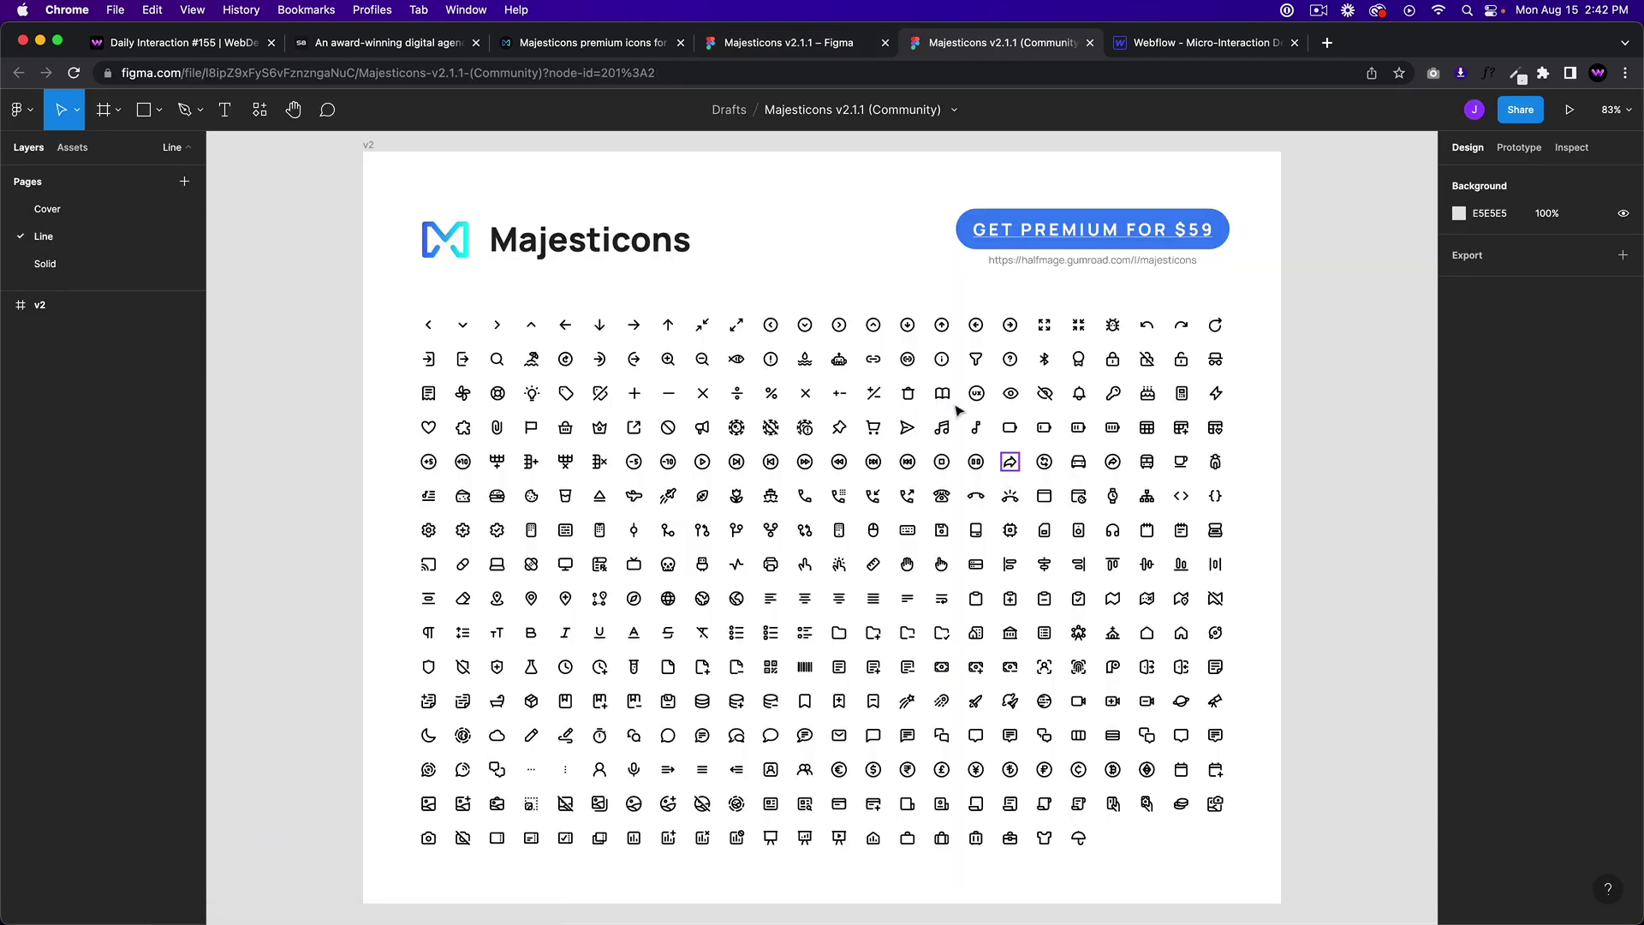
click(662, 328)
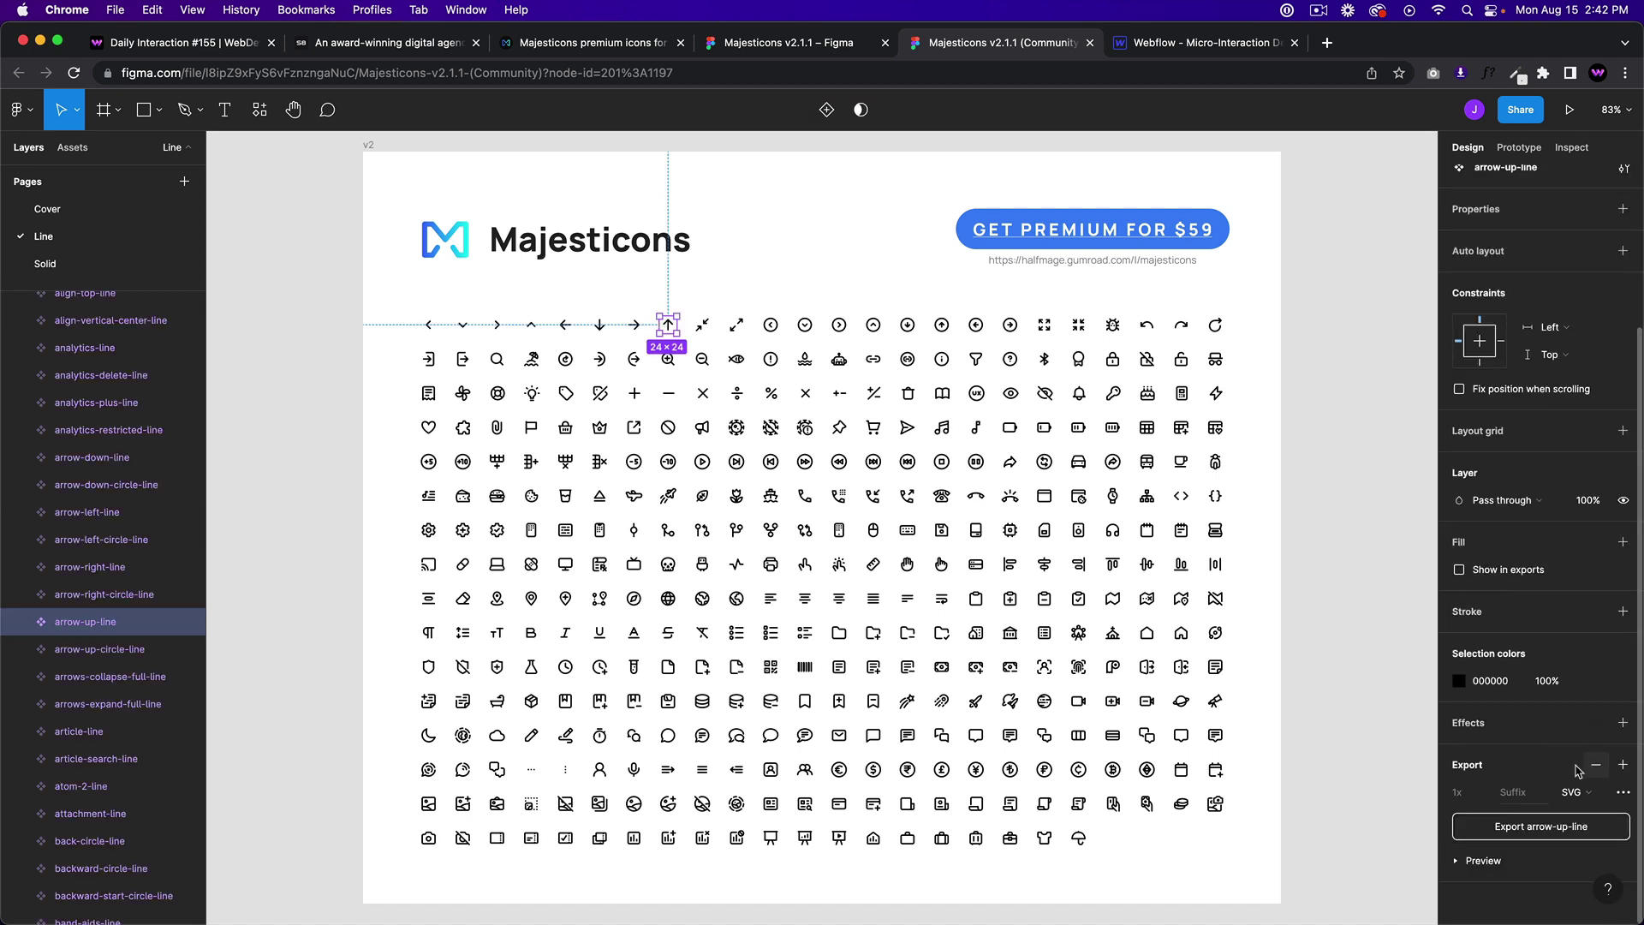
click(1484, 861)
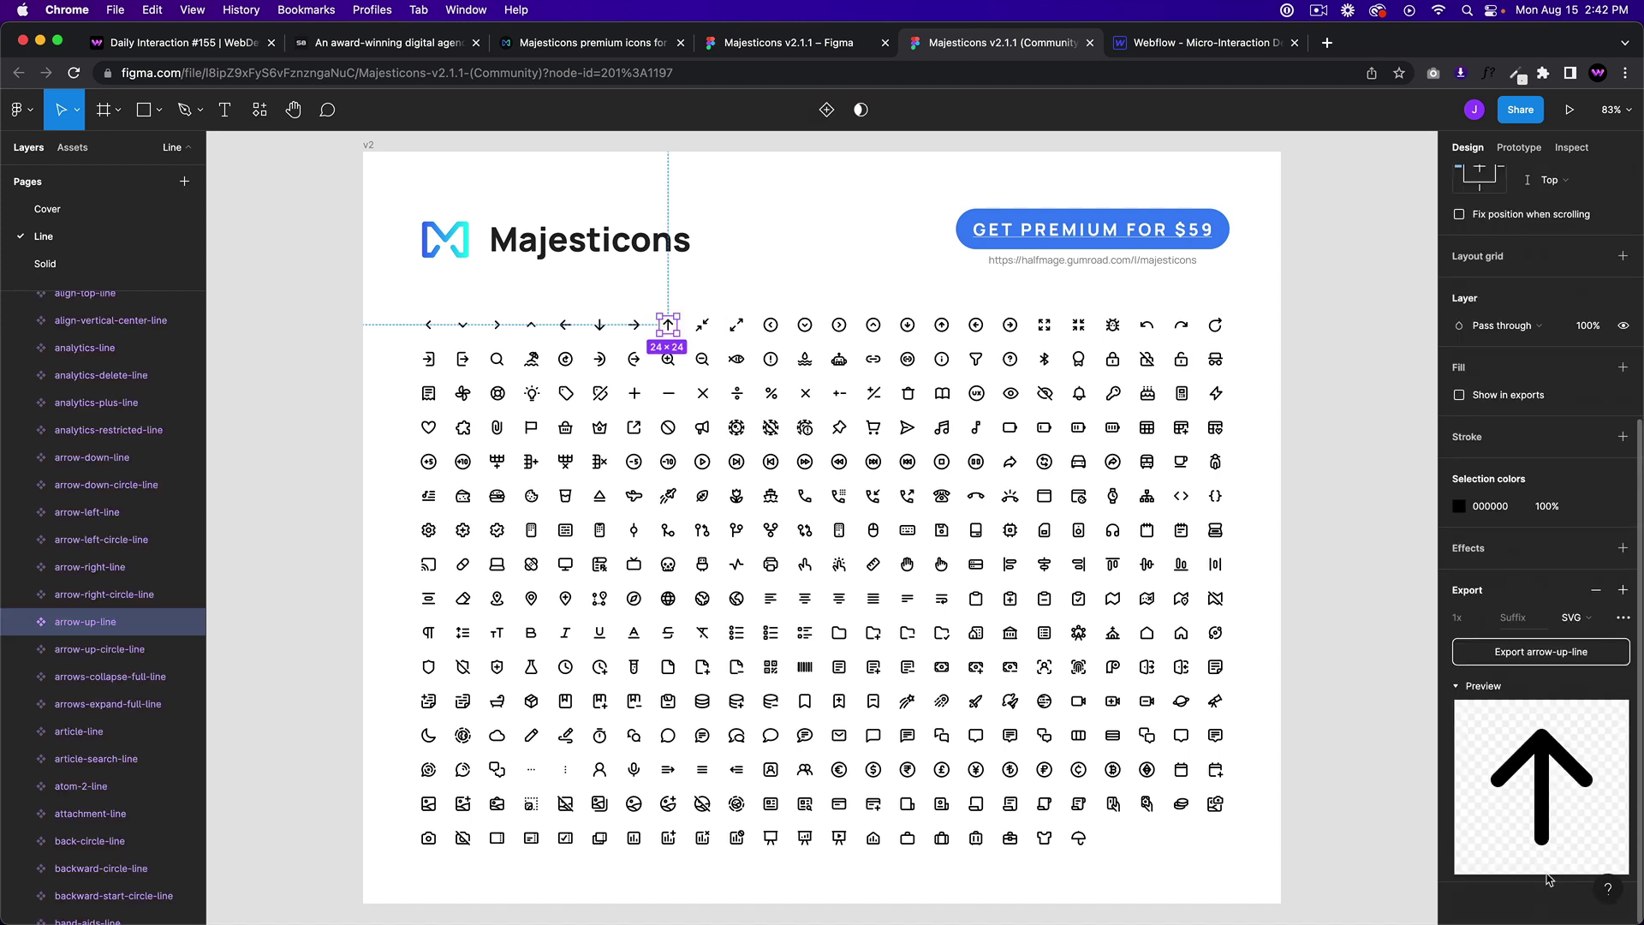
click(1540, 652)
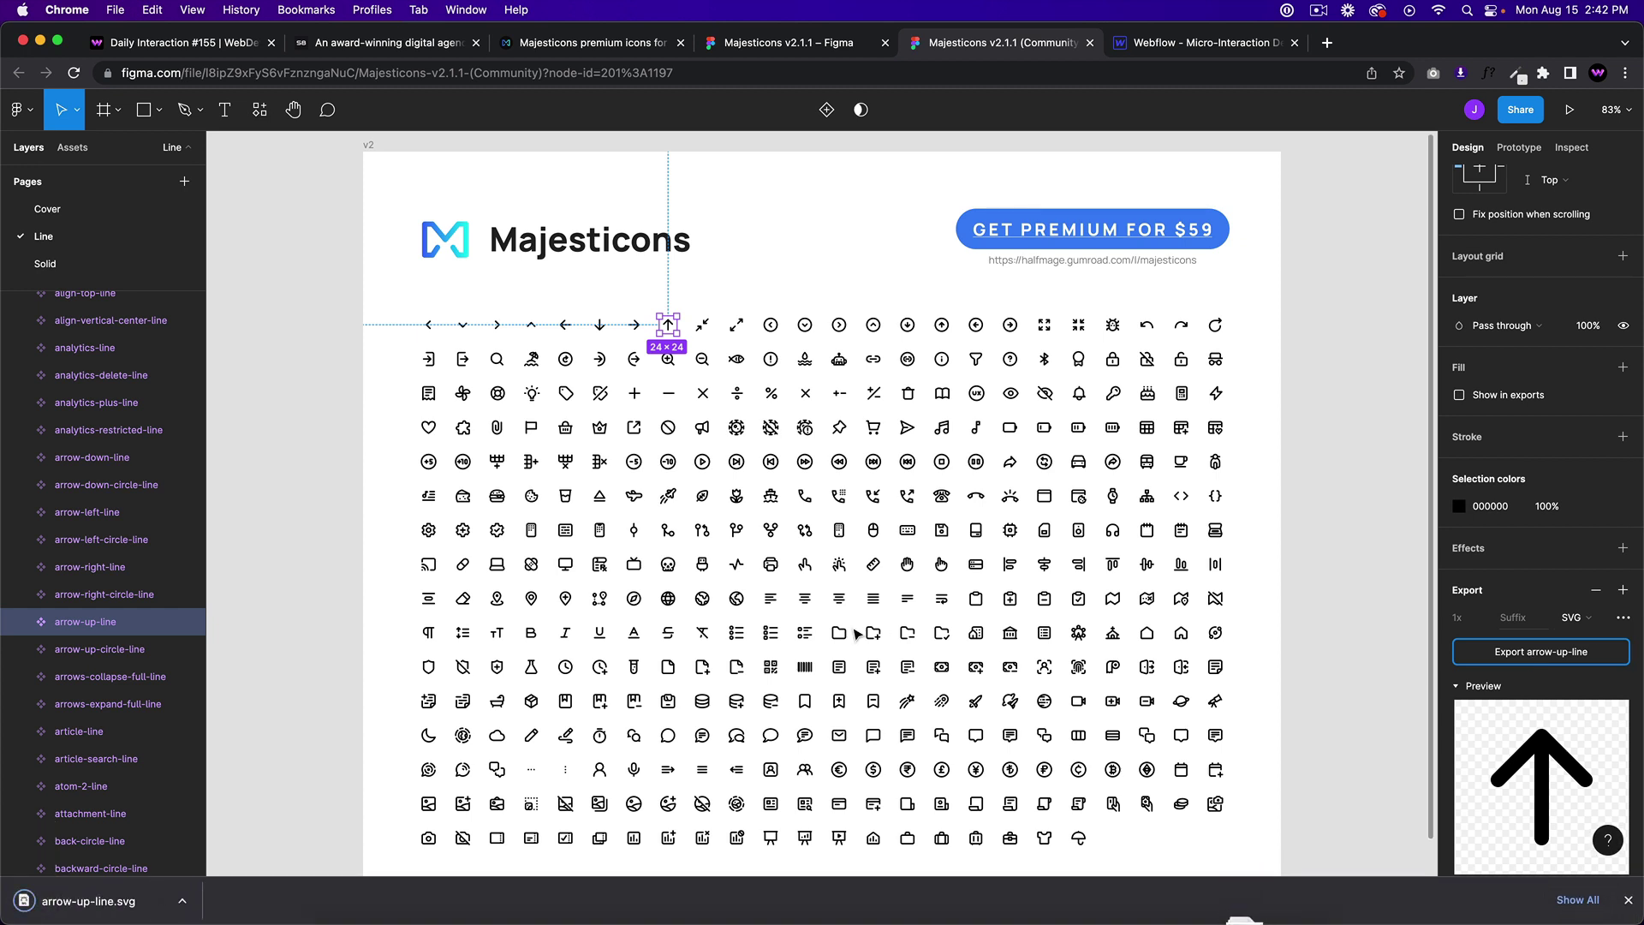
Back in Webflow, make 155-circle-wrapper a horizontal flex container with its children aligned and justified to the center
click(1153, 49)
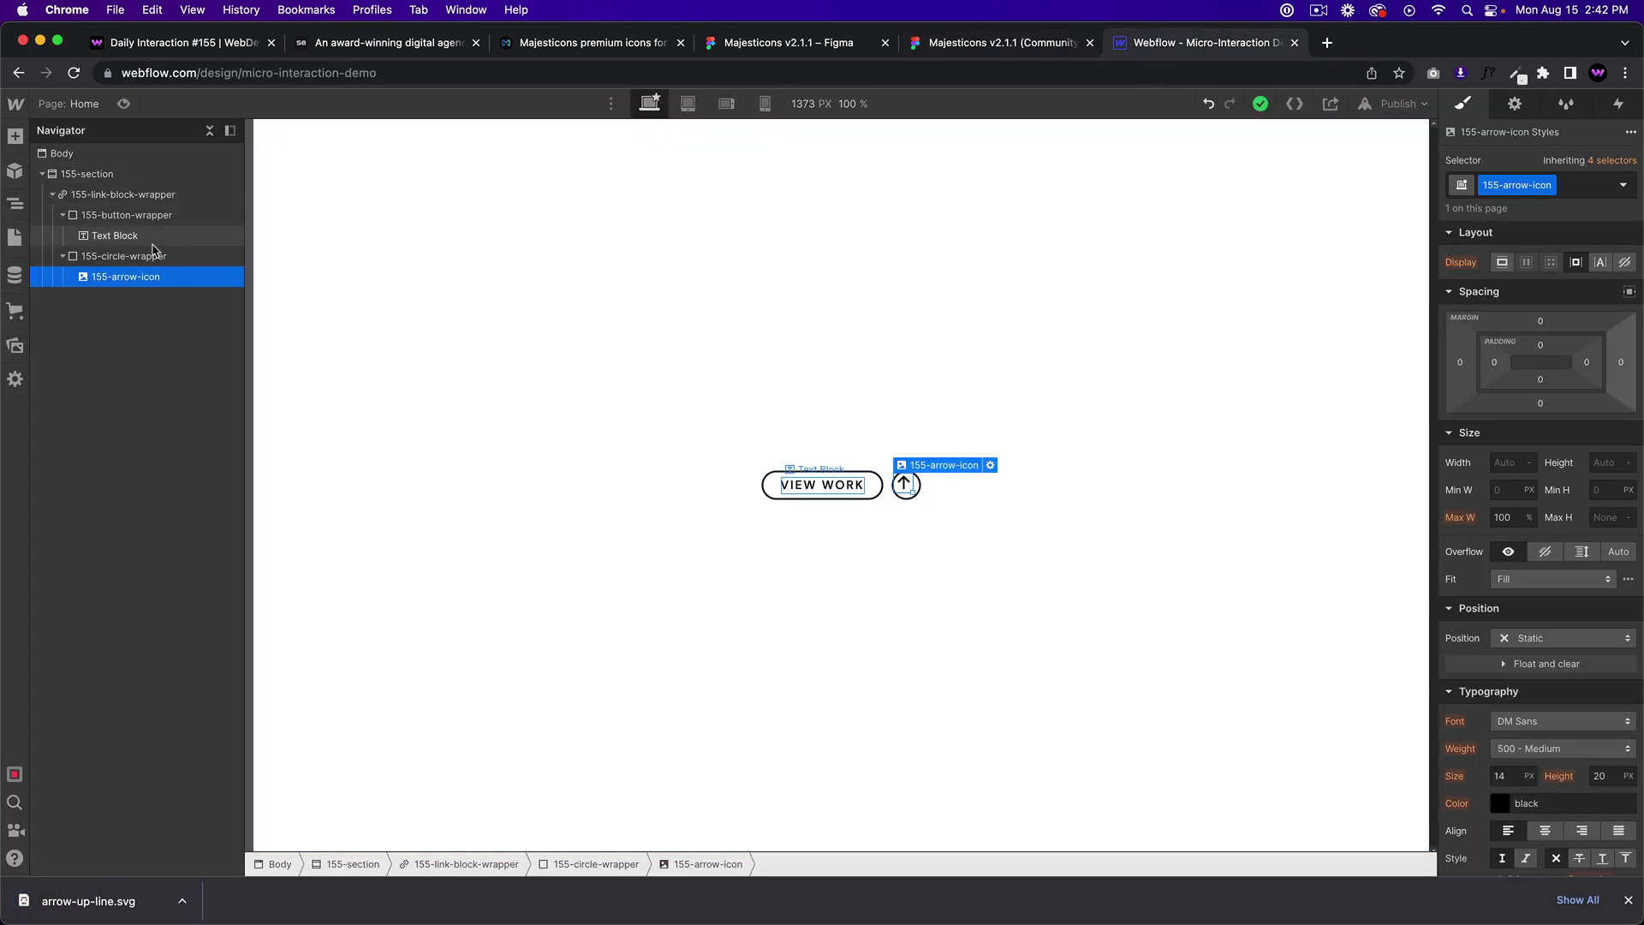
click(119, 256)
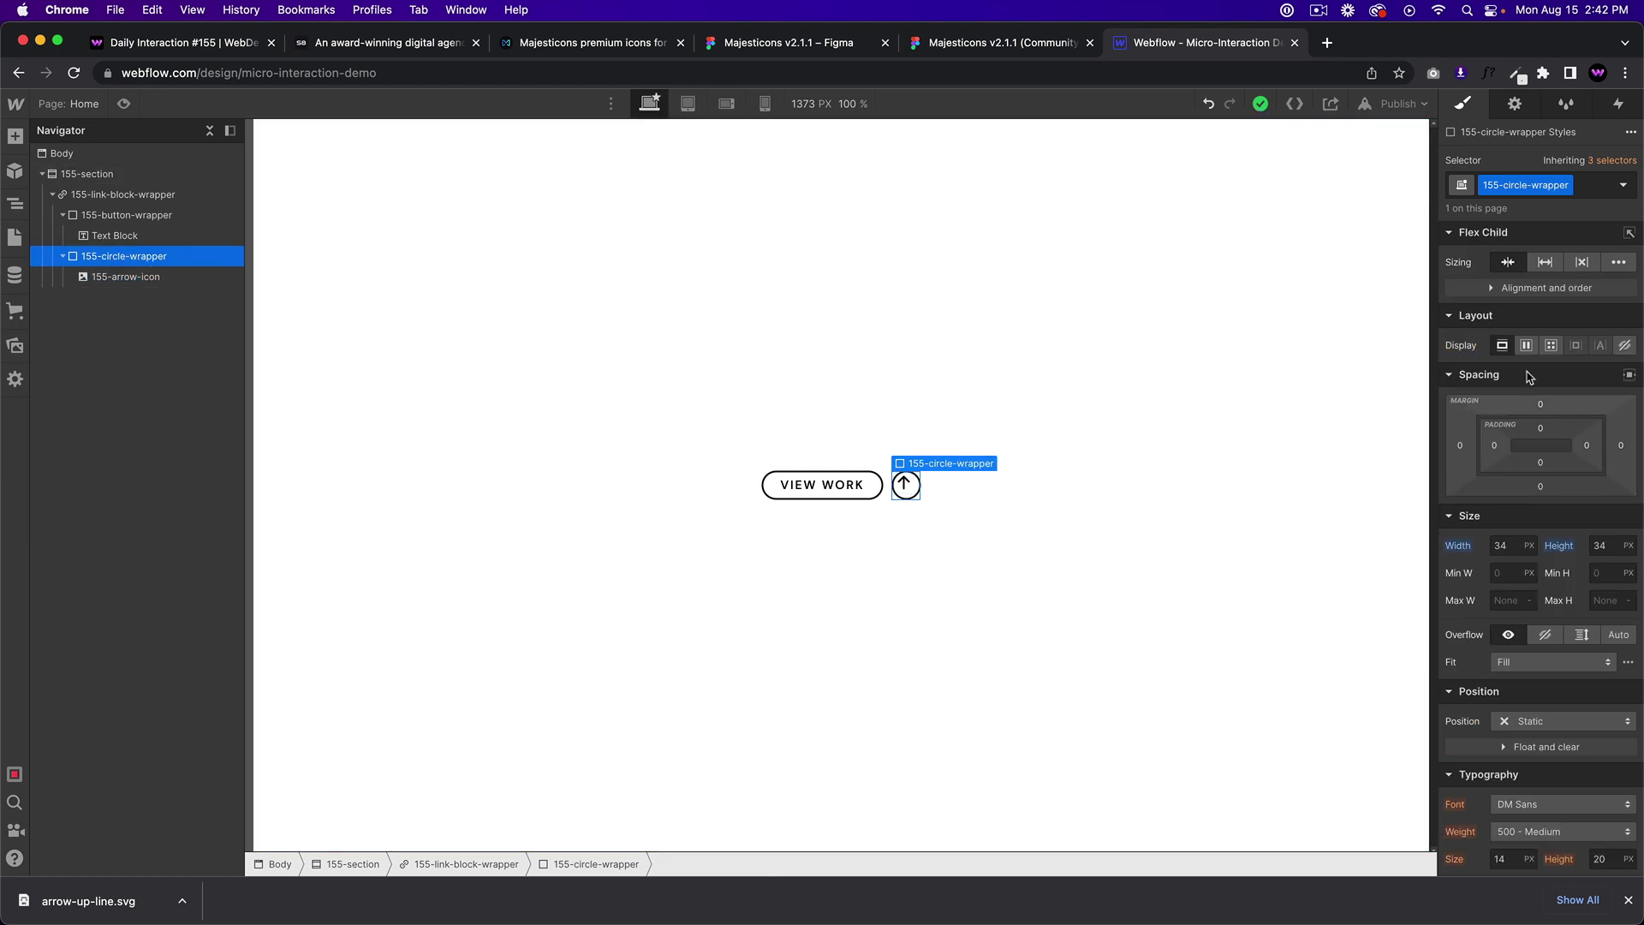
click(1526, 345)
click(1531, 415)
click(1532, 441)
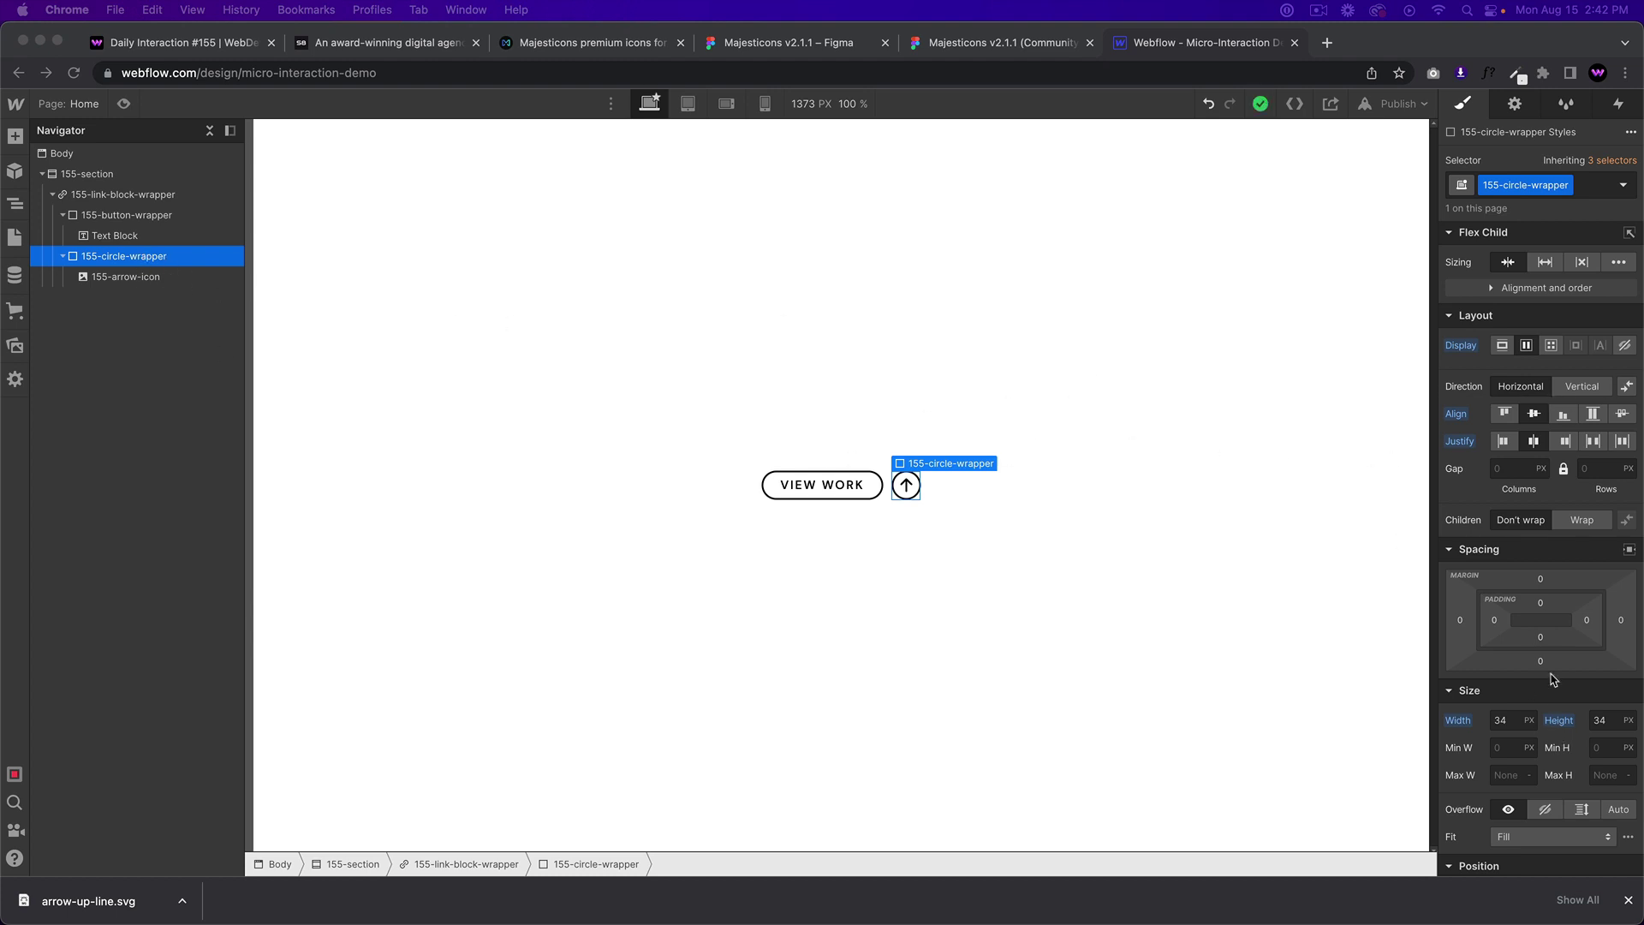
Try hiding the overflow of 155-circle-wrapper and undo the change
scroll(1553, 679, down, 3)
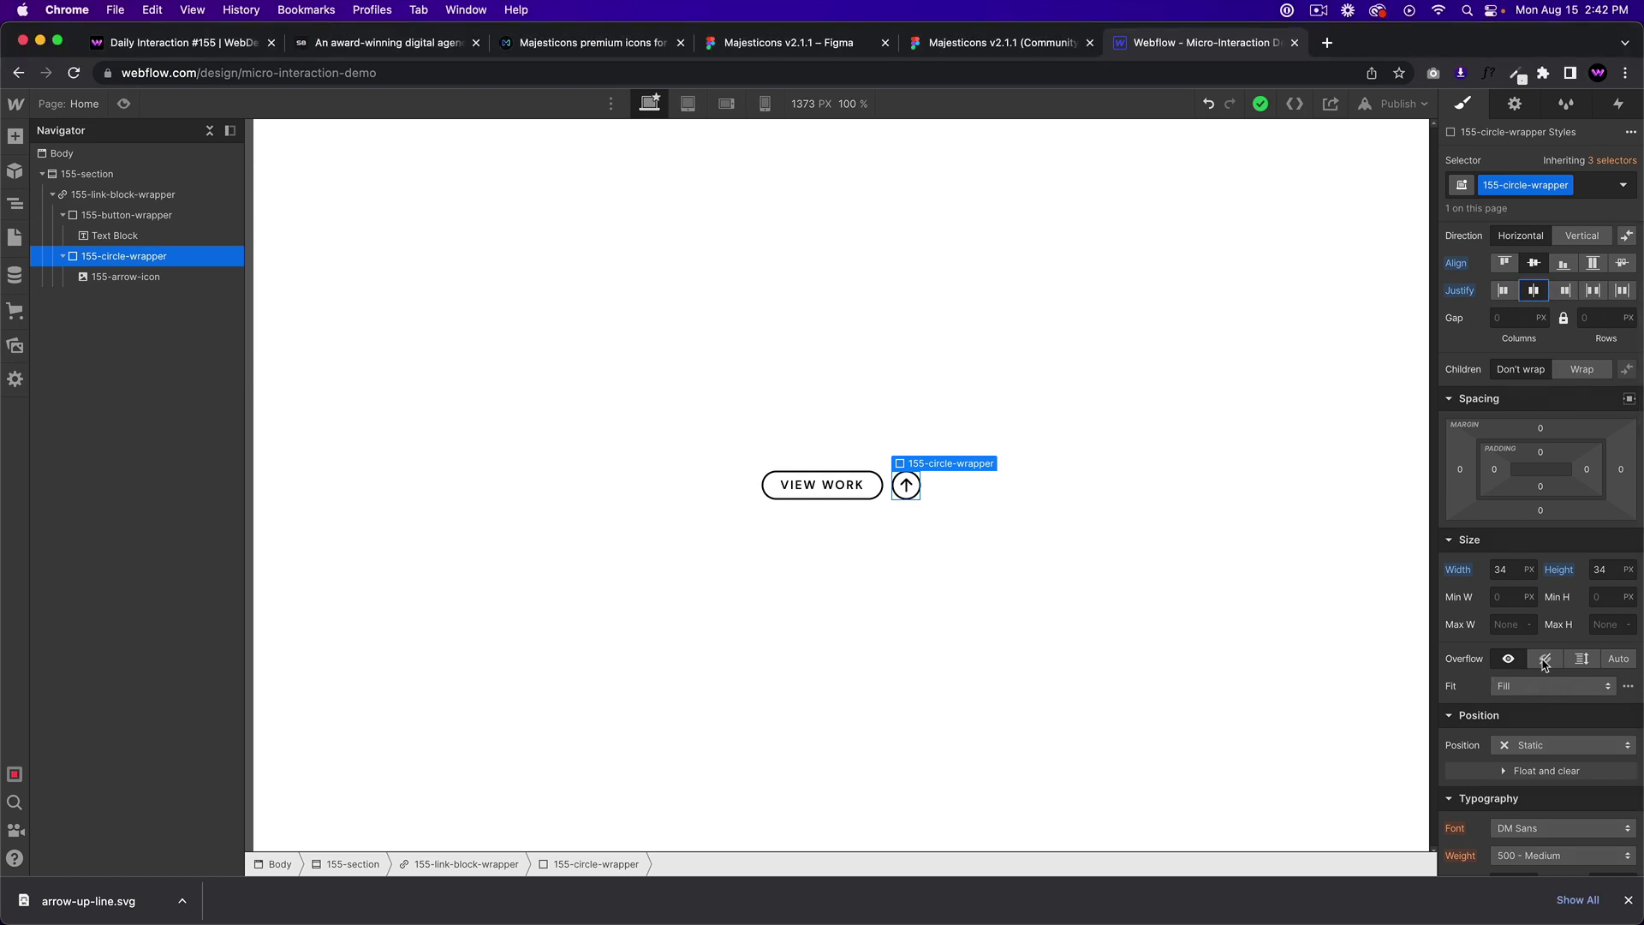
click(1545, 661)
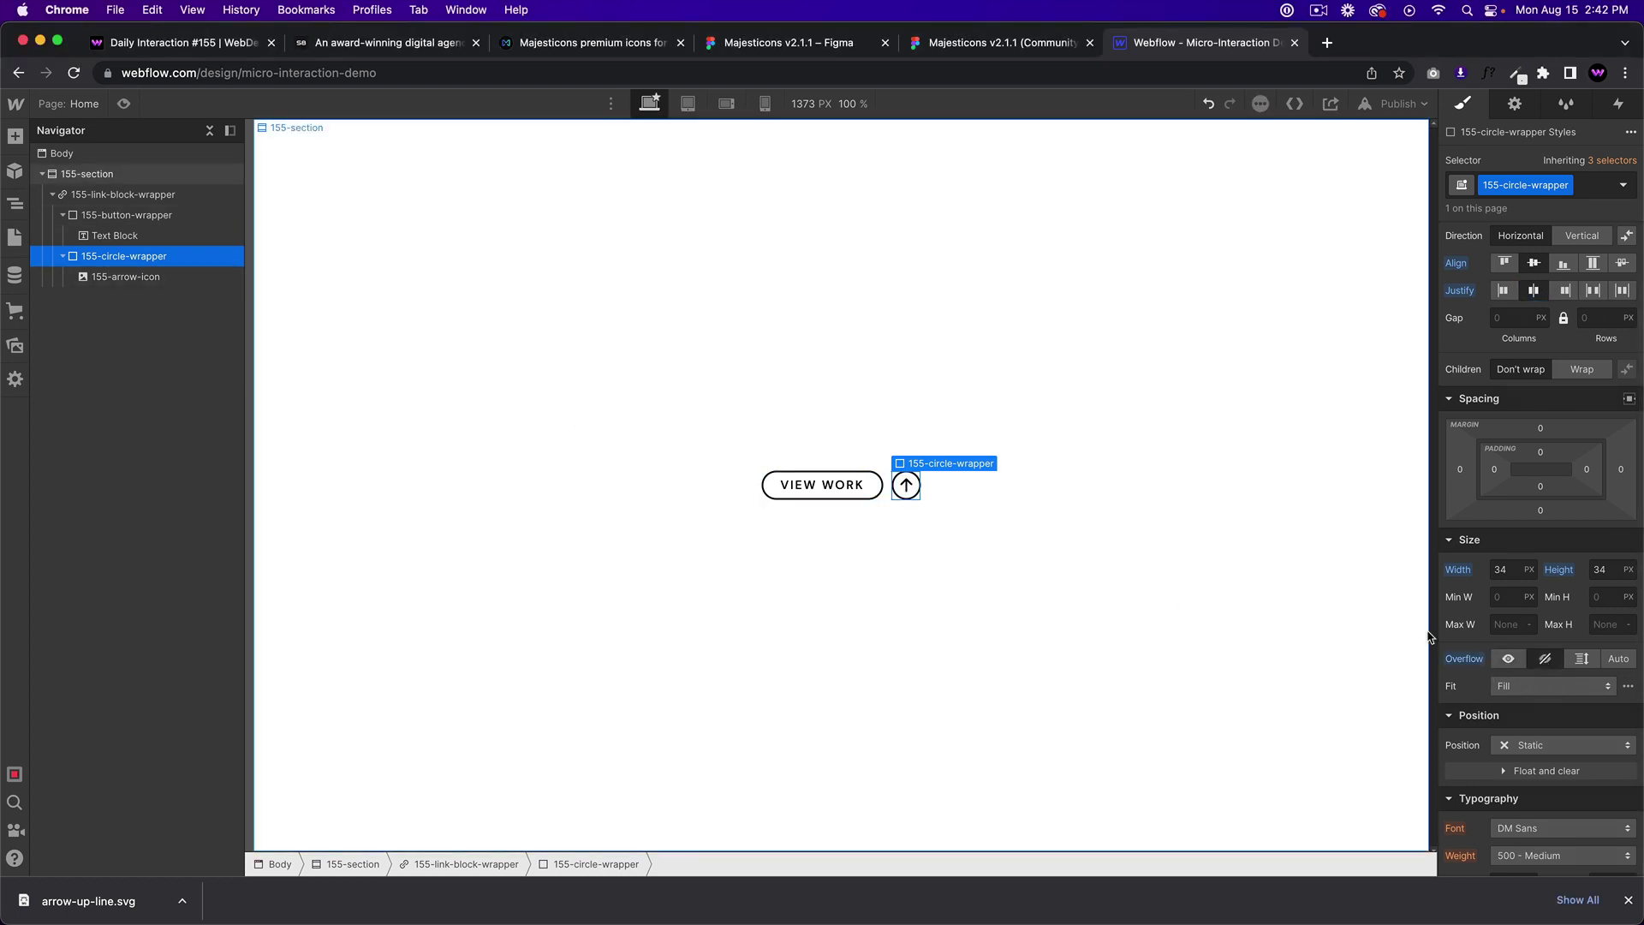
key(super+z)
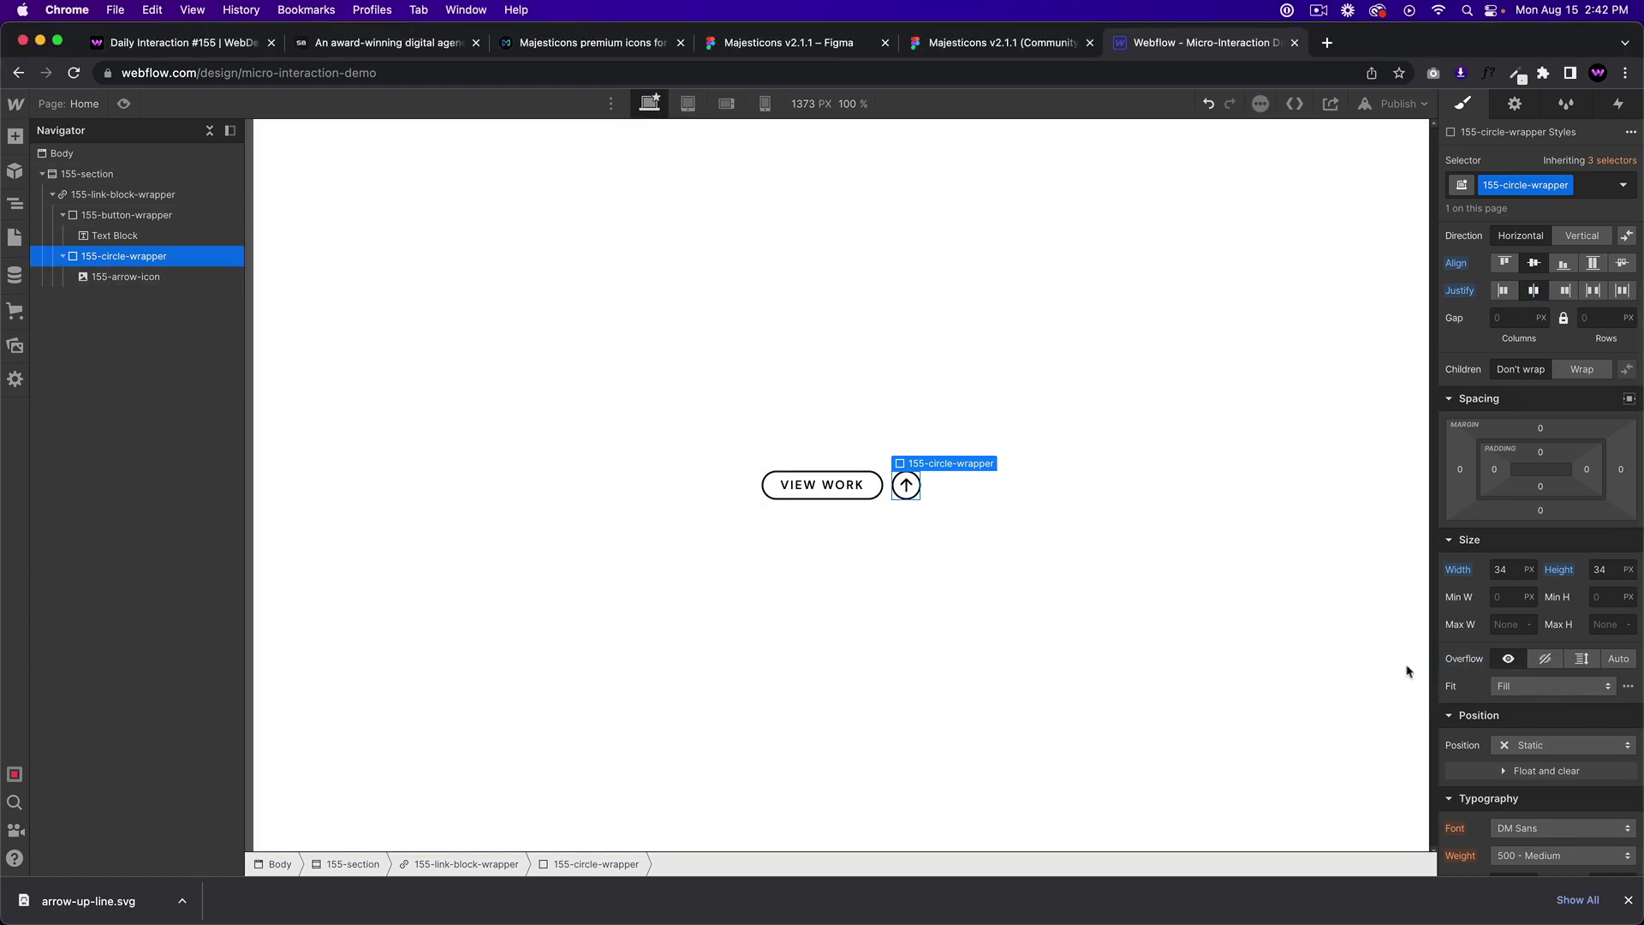
Duplicate 155-arrow-icon so that 155-circle-wrapper holds two copies of the arrow
click(132, 277)
key(super+c)
key(super+v)
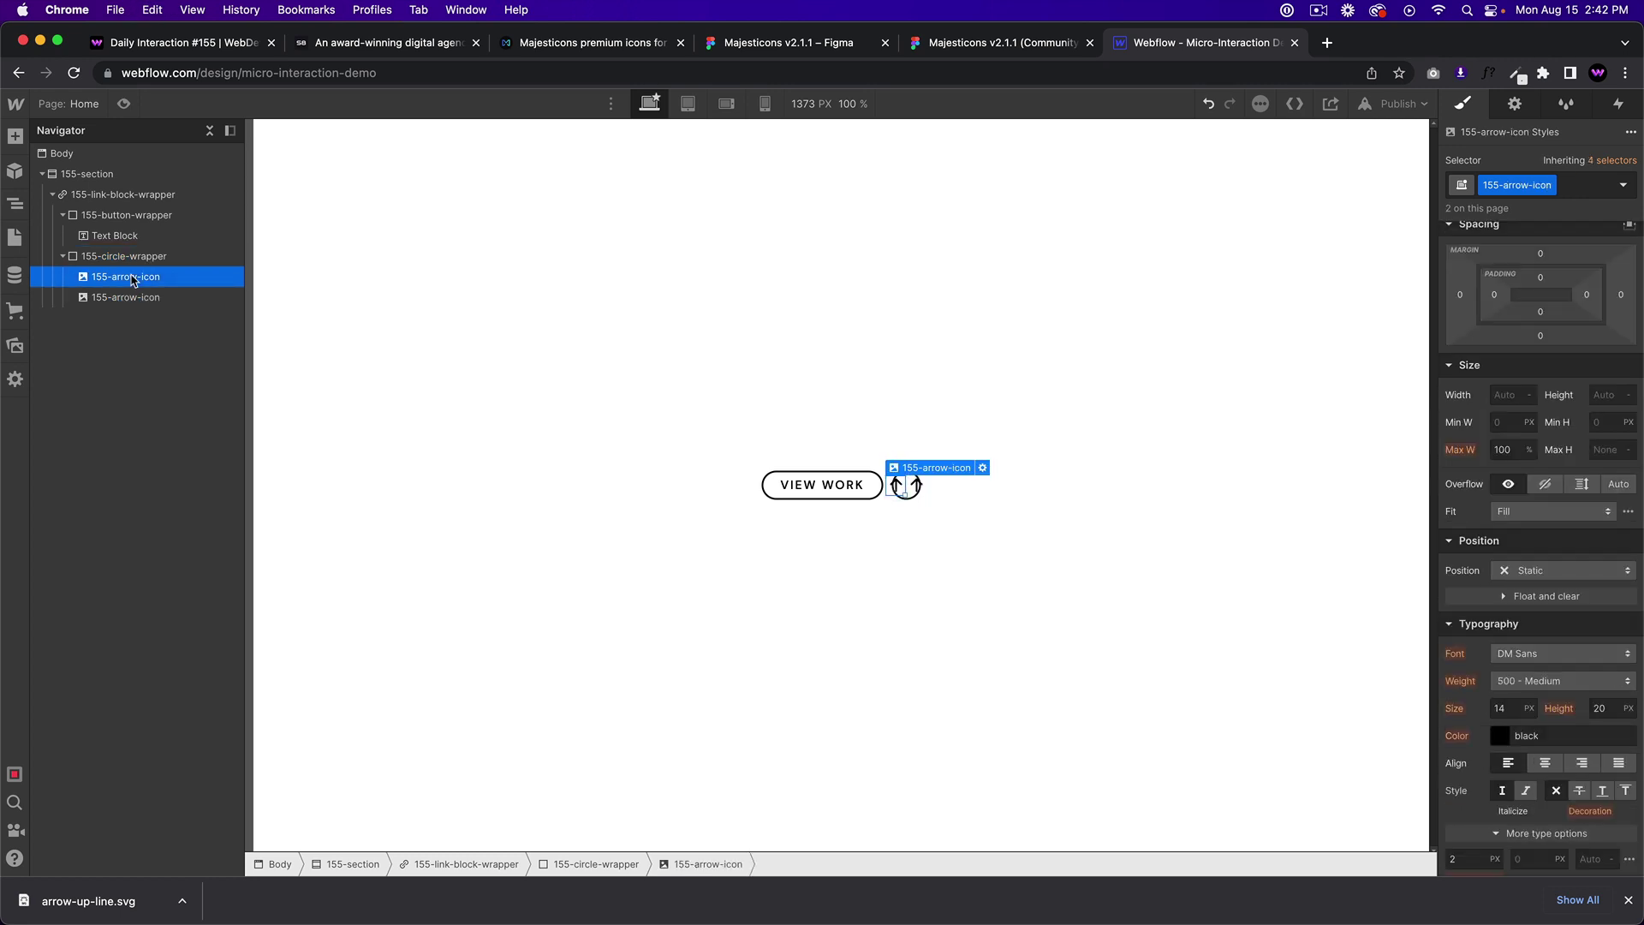
click(125, 260)
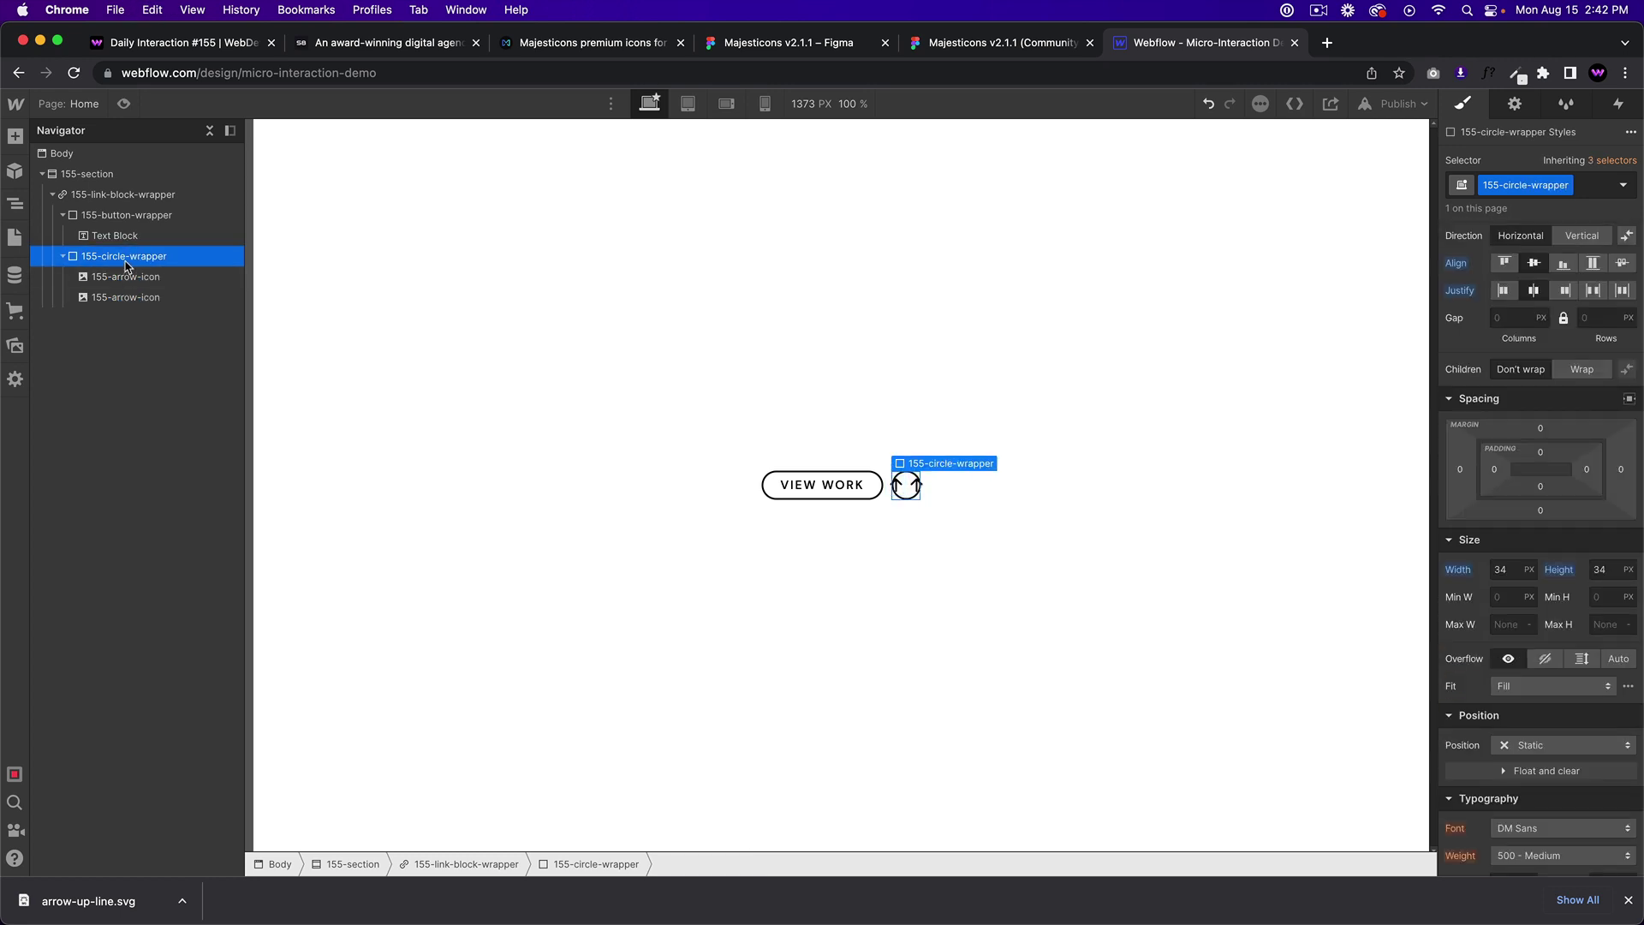
click(116, 277)
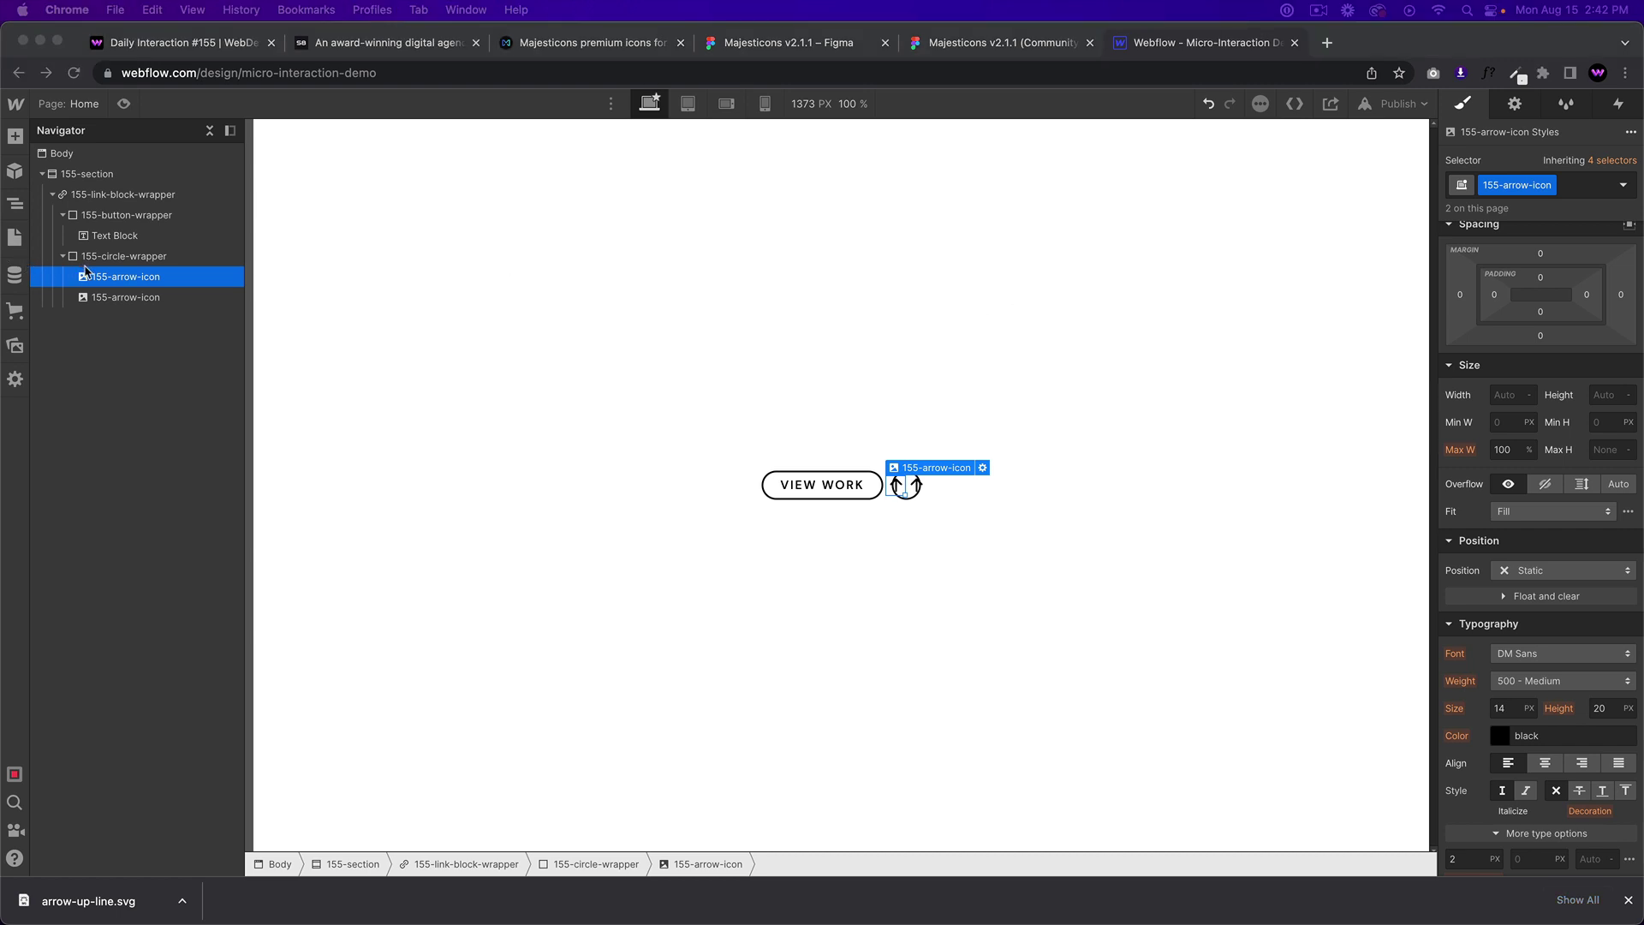
click(126, 278)
click(122, 256)
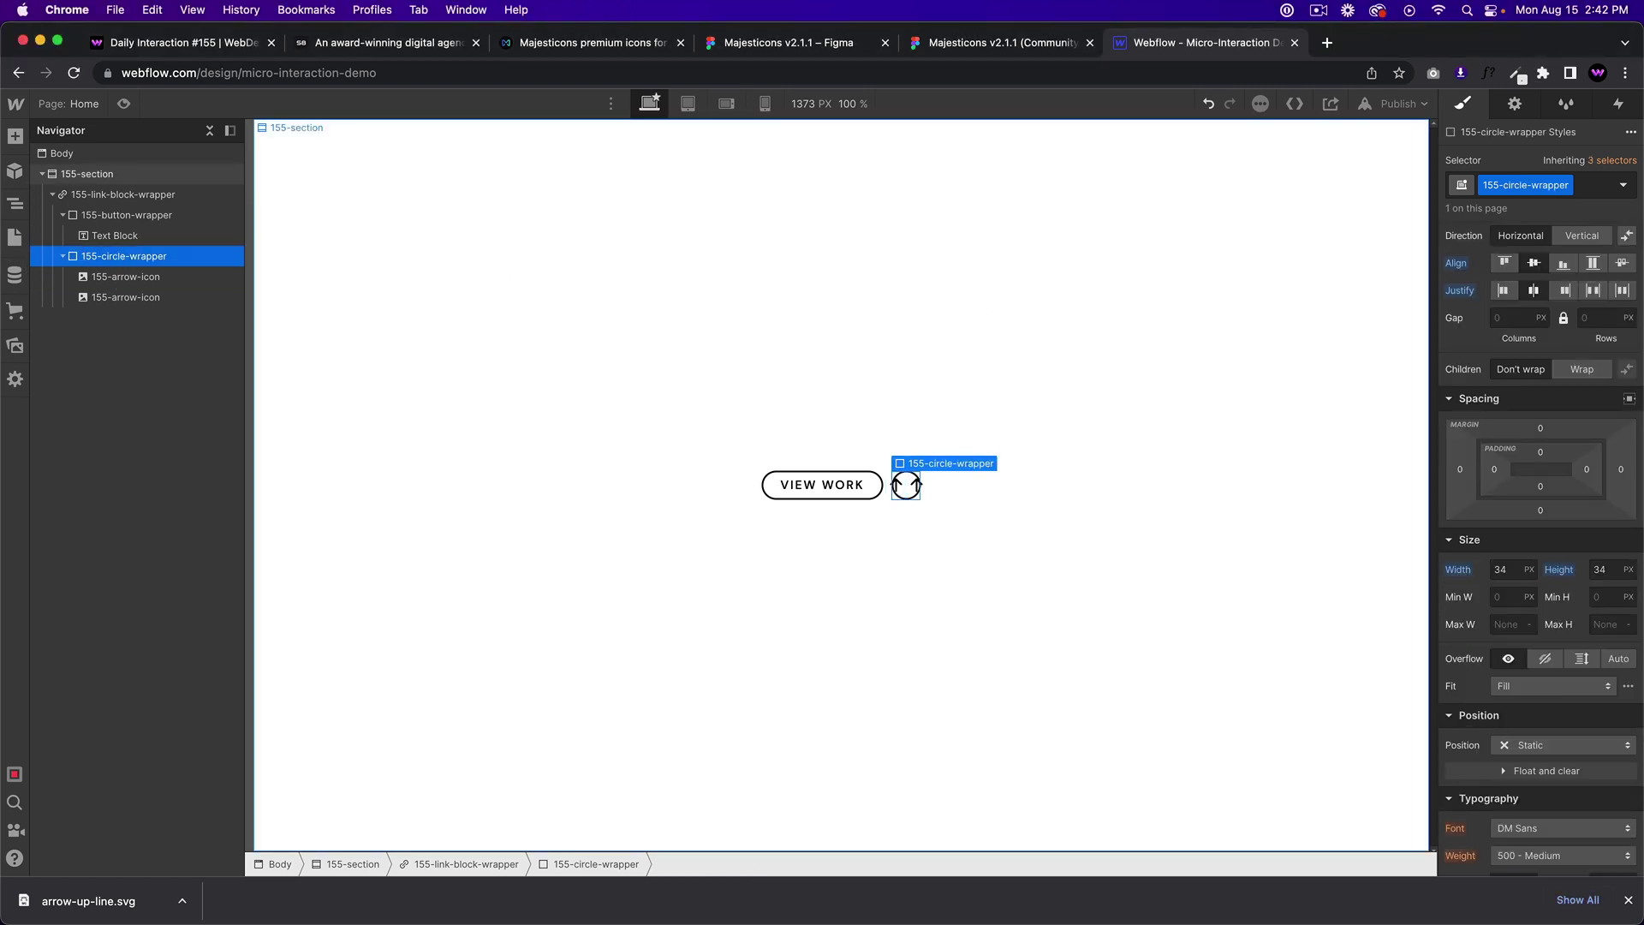
Switch the flex direction of 155-circle-wrapper to vertical and set the width of 155-arrow-icon to 34 px
click(1582, 390)
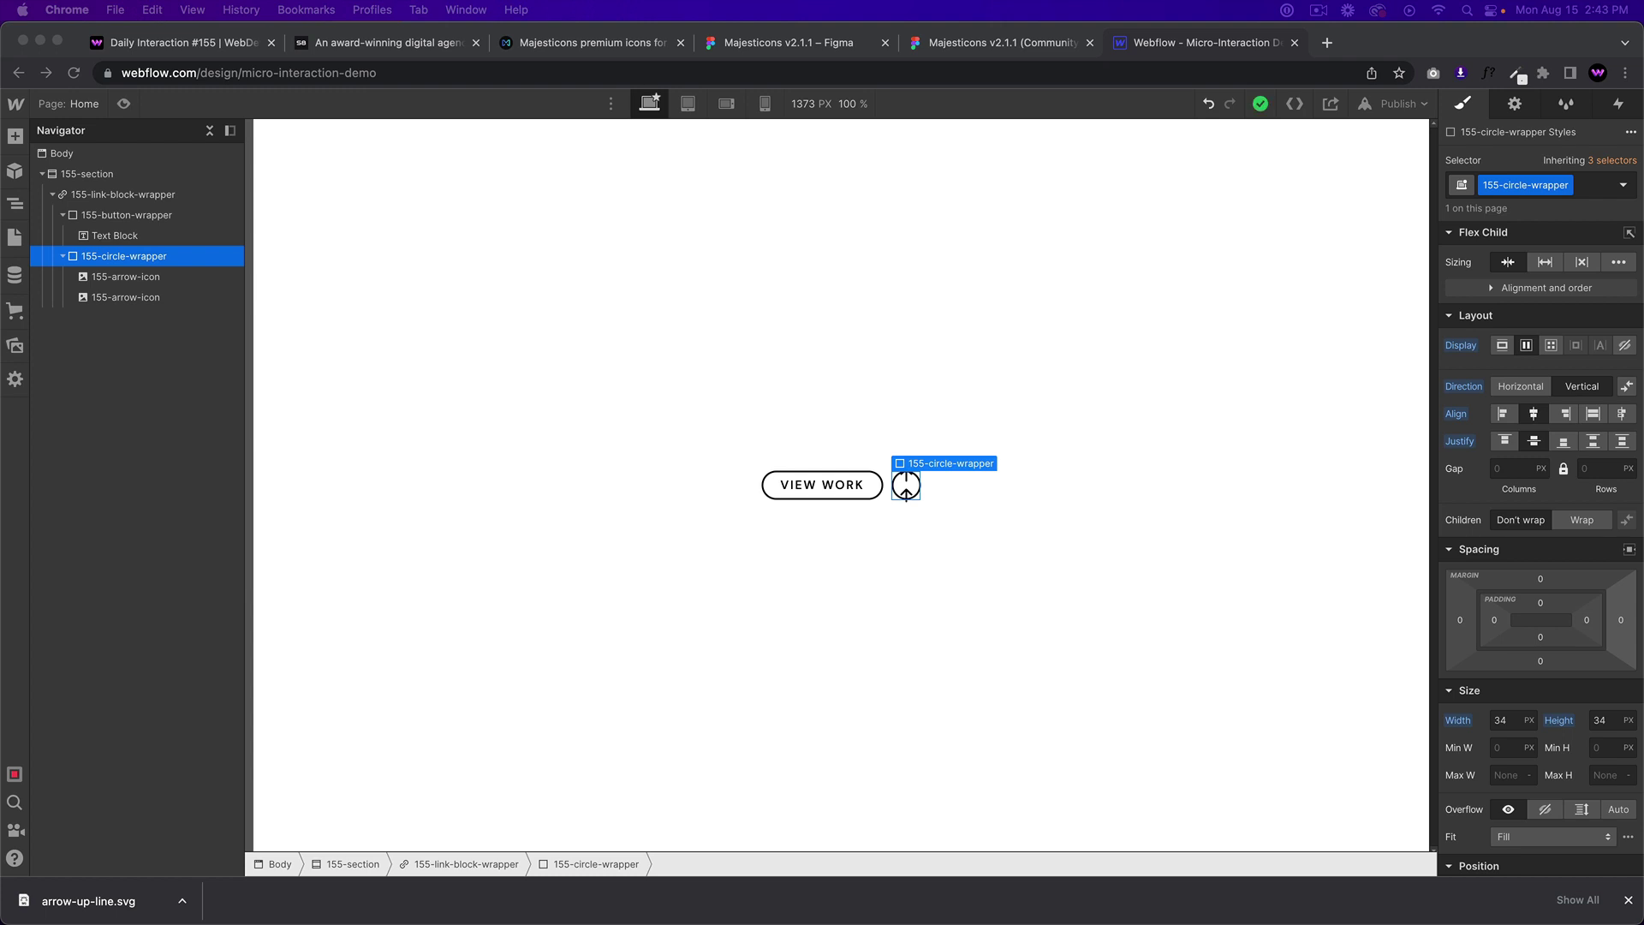
click(137, 276)
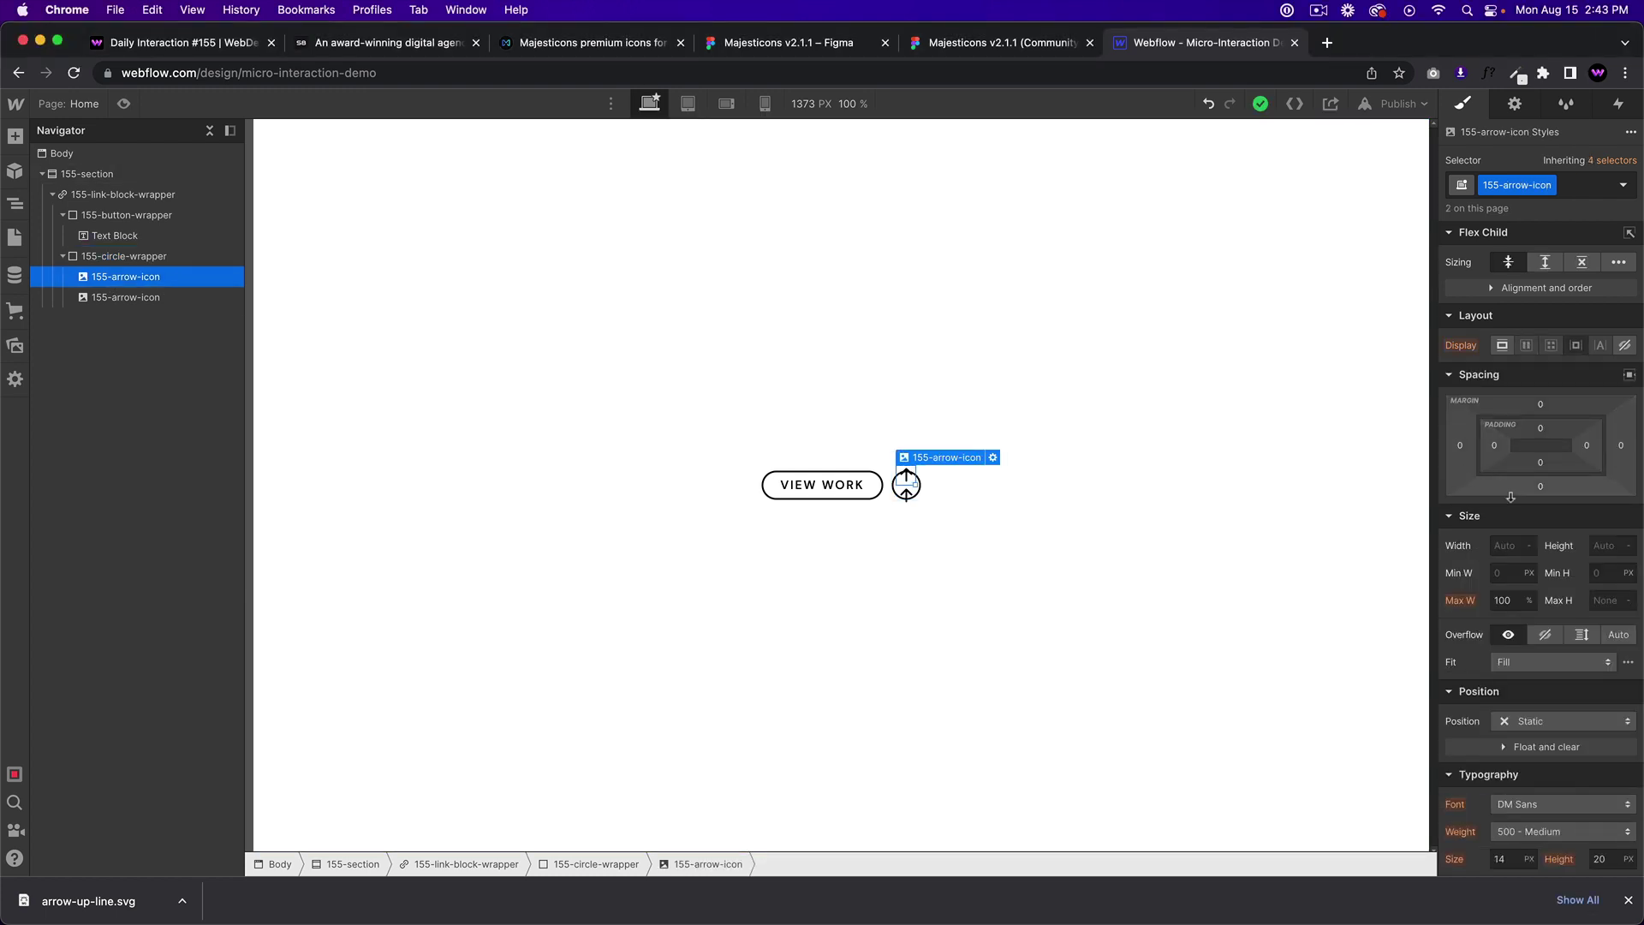
click(1505, 545)
text(34)
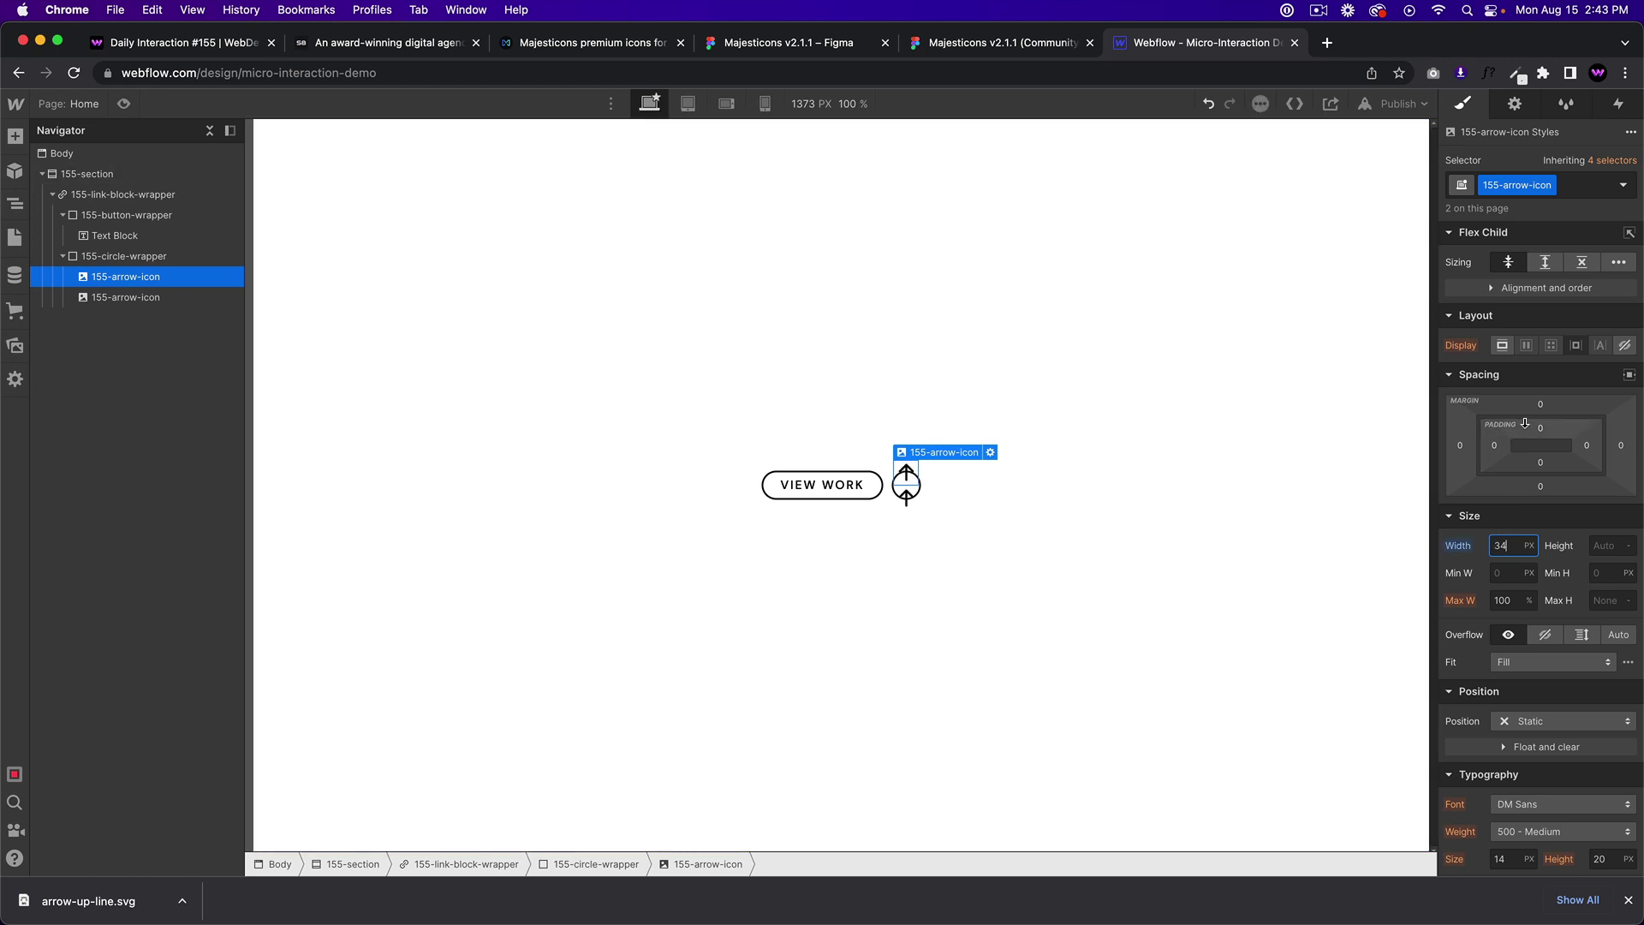
Hide the overflow of 155-circle-wrapper and justify its children to the start
click(129, 256)
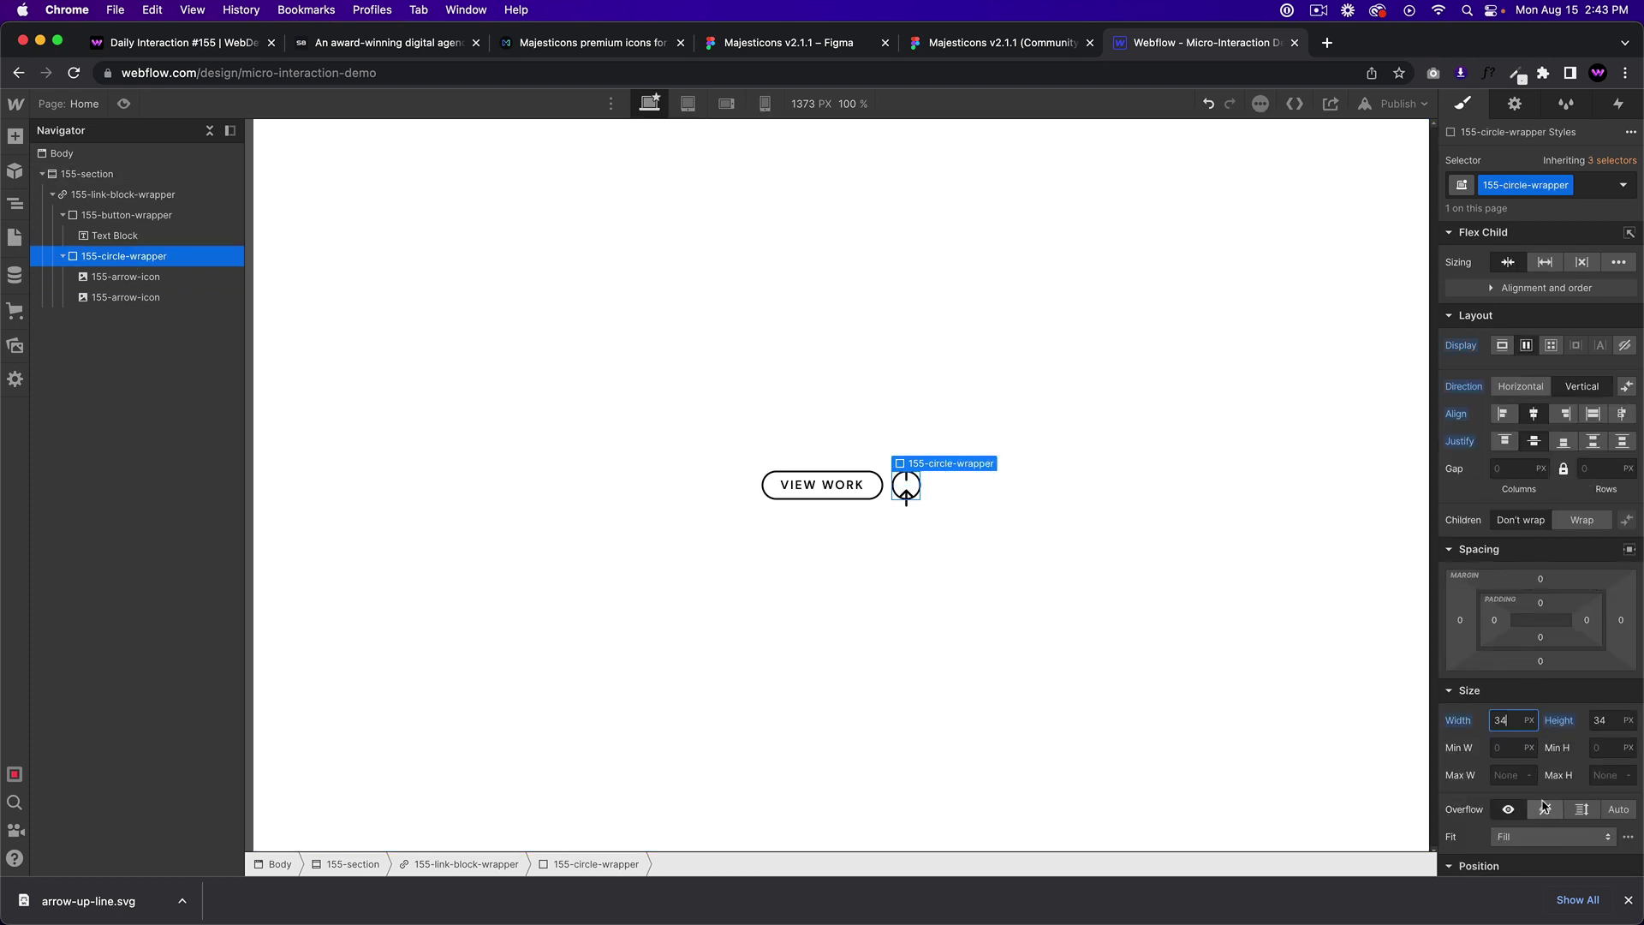
scroll(1546, 805, down, 1)
click(1550, 770)
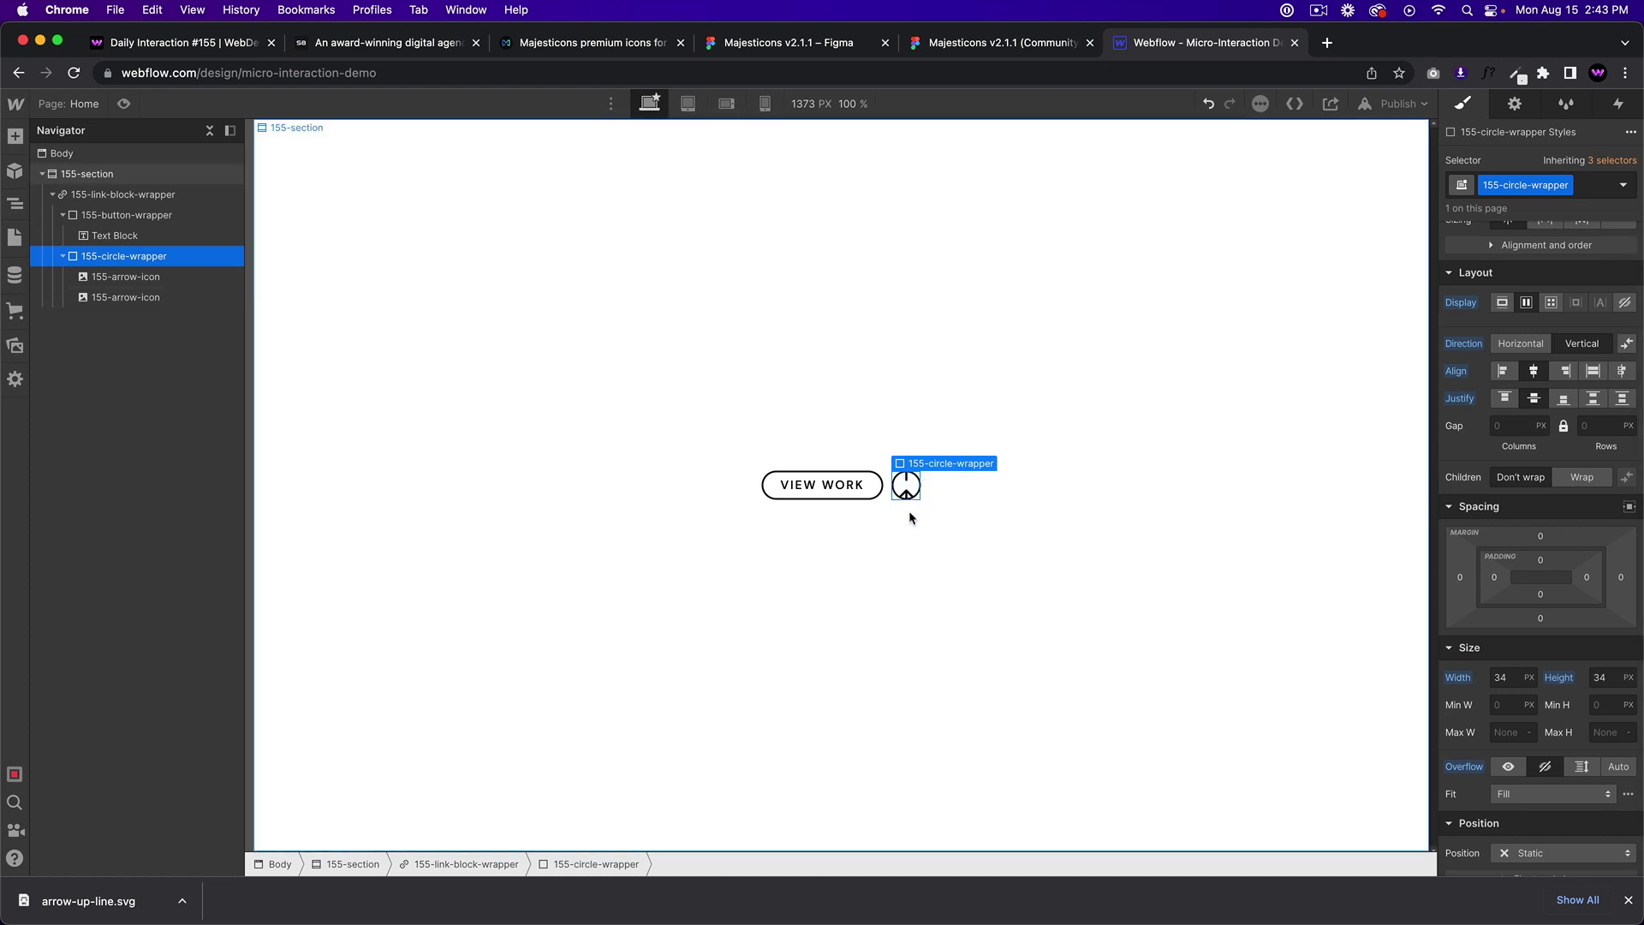
click(1506, 400)
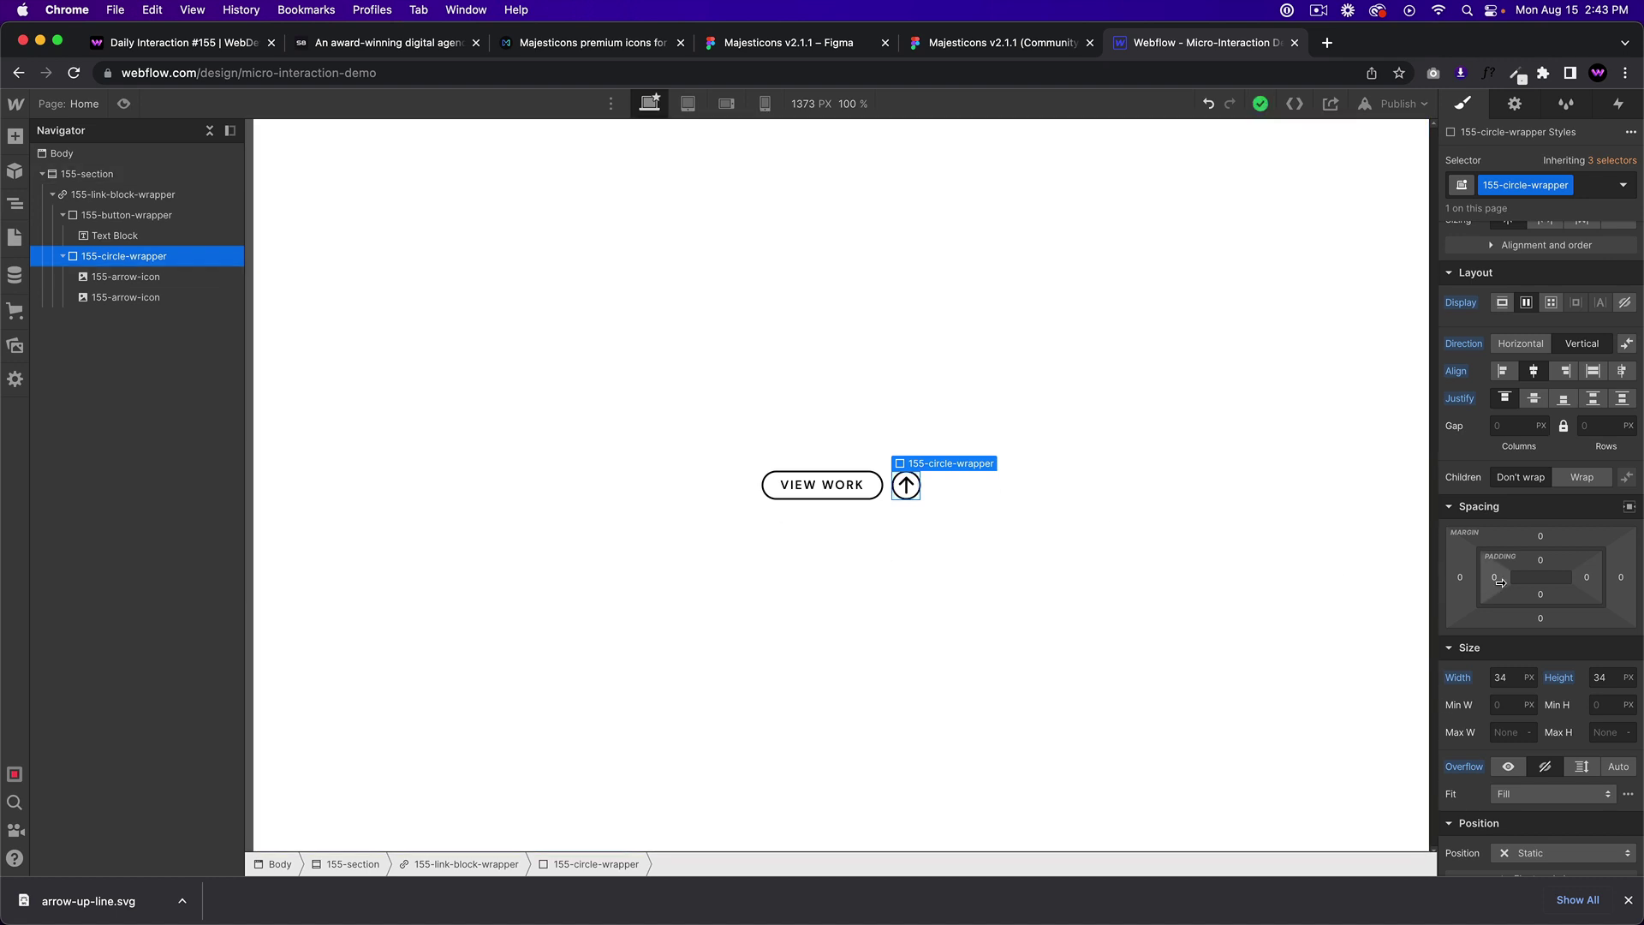
Add inner padding around 155-arrow-icon so the arrow is smaller inside the circle
click(158, 277)
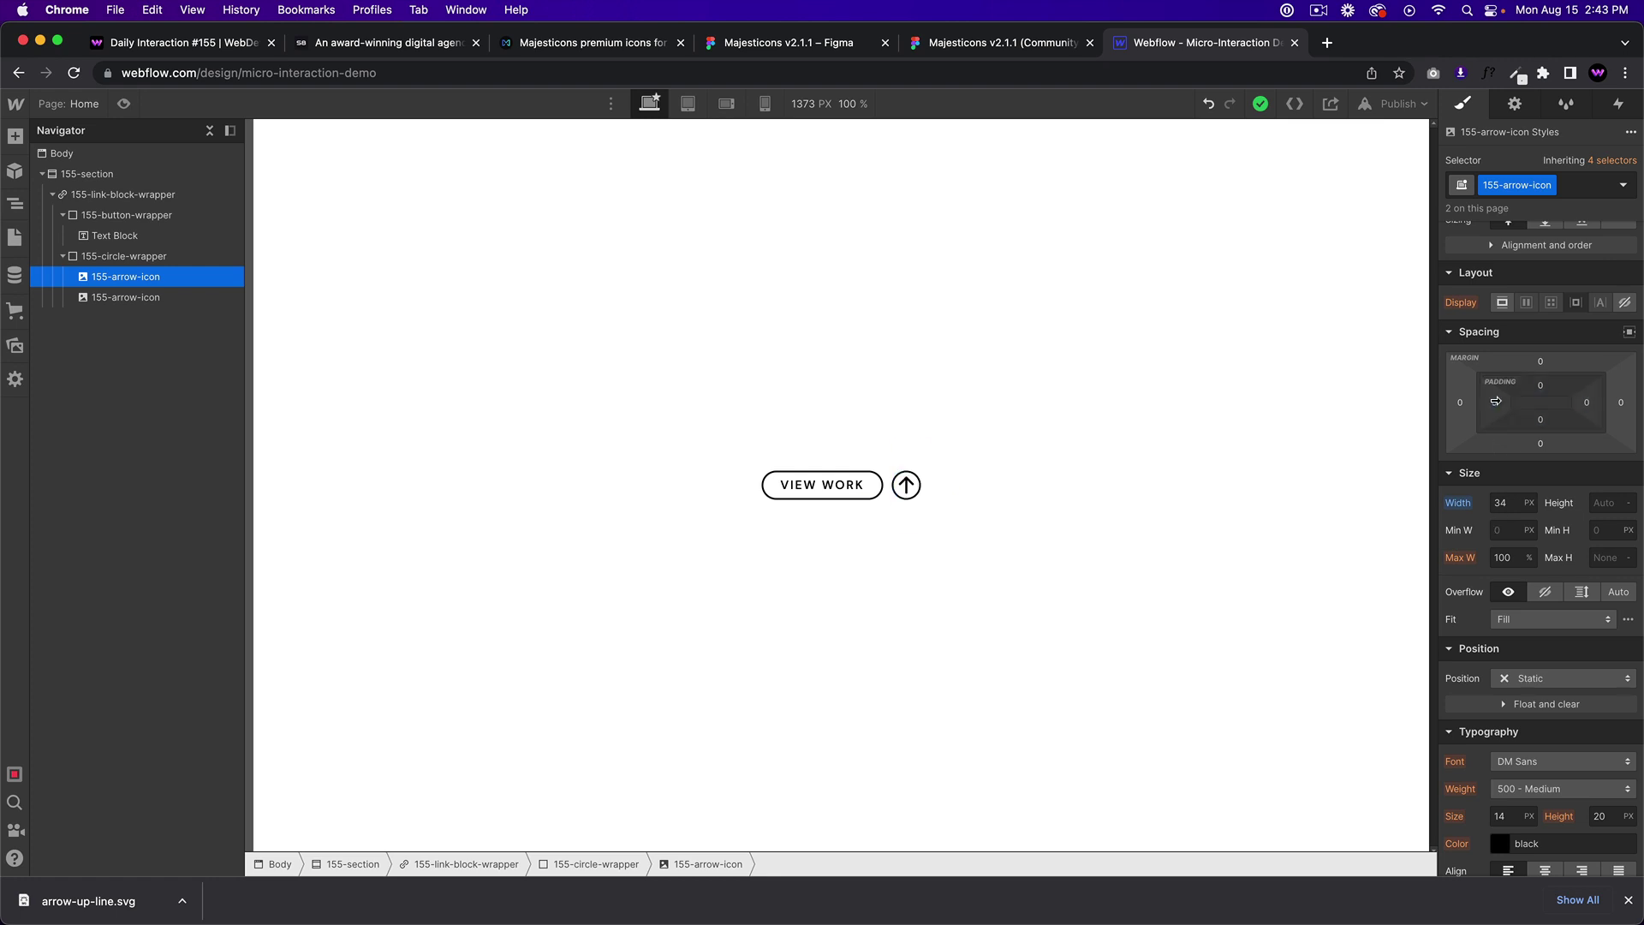
click(1042, 477)
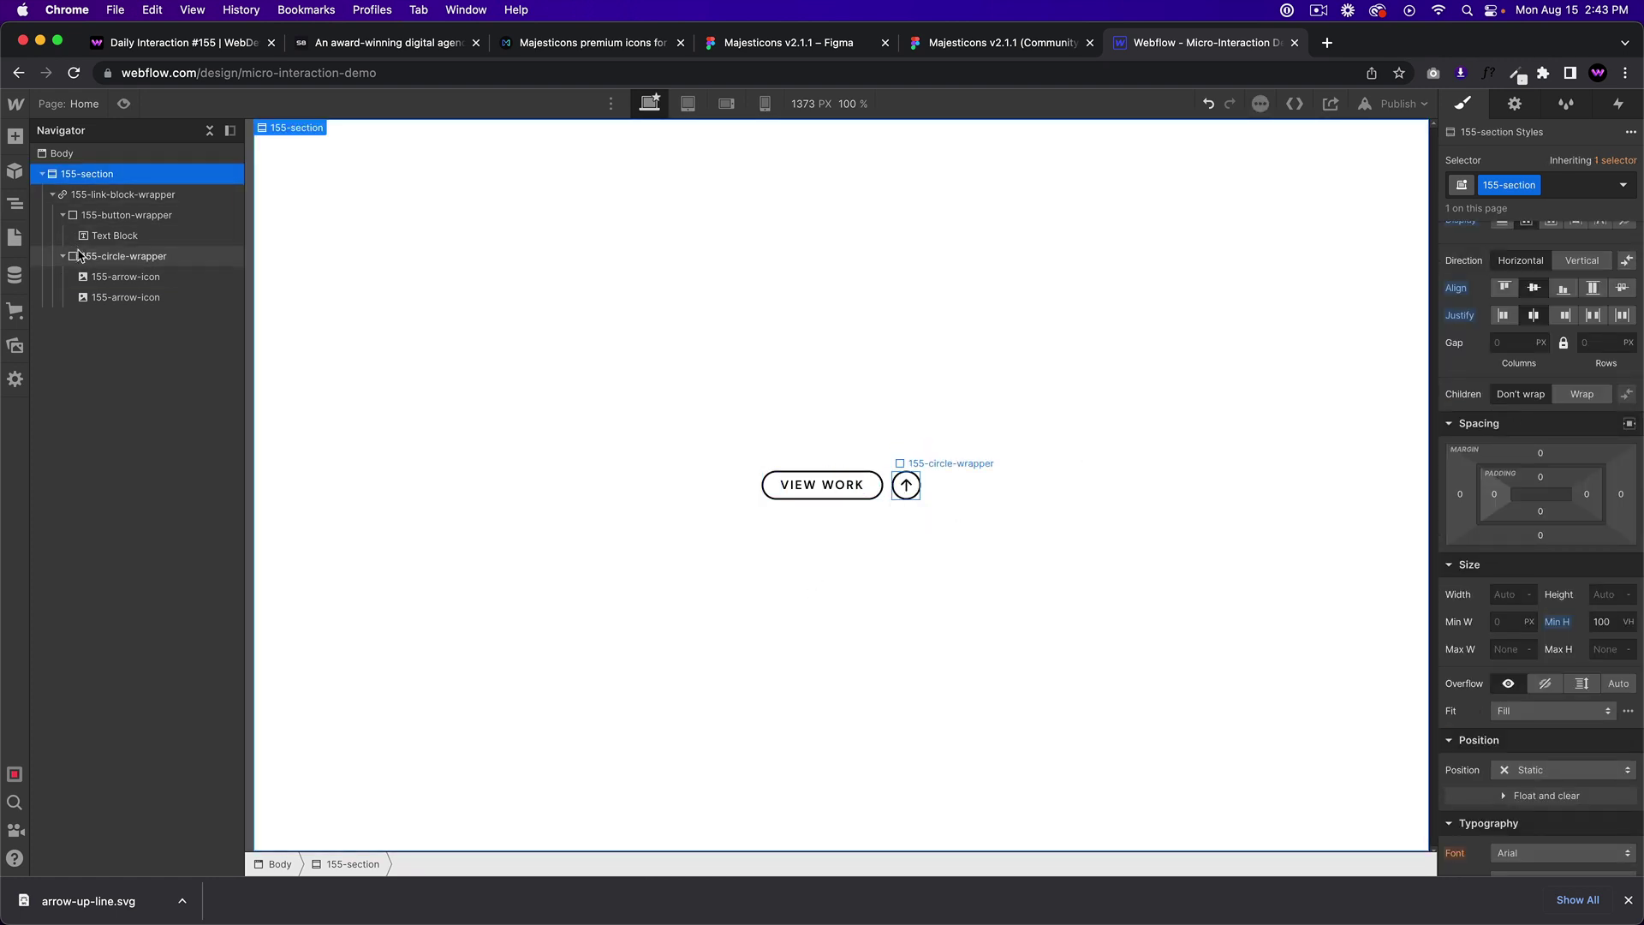
click(905, 485)
Review the layout, size and overflow settings of 155-circle-wrapper and the positions of its two 155-arrow-icon images
click(152, 257)
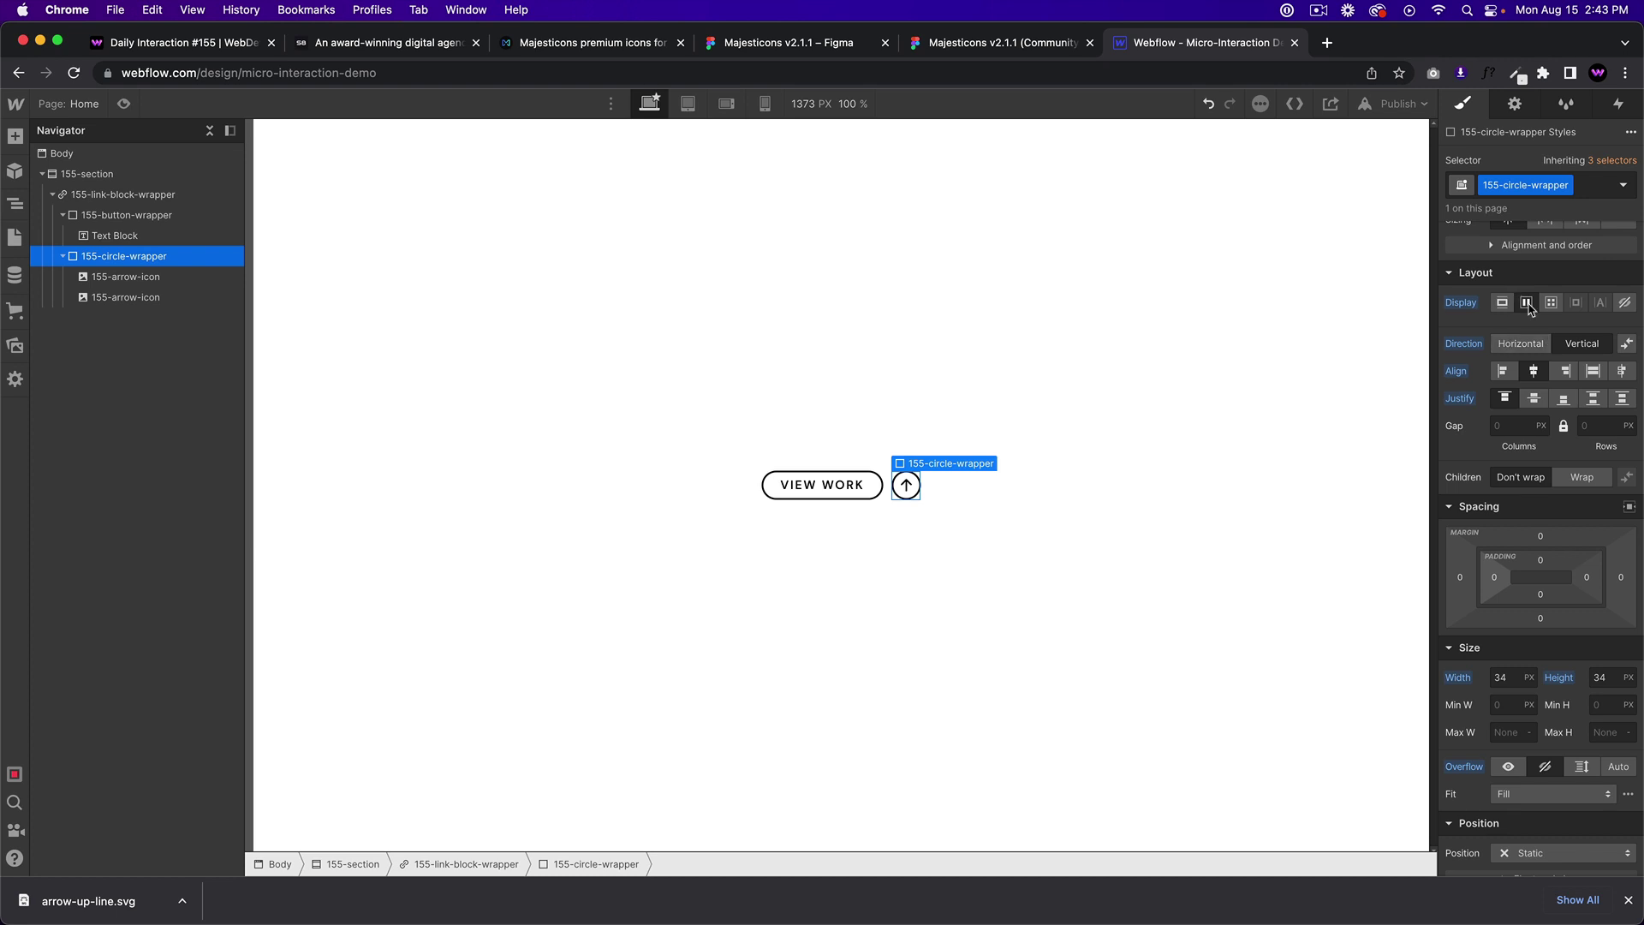
scroll(1532, 312, up, 1)
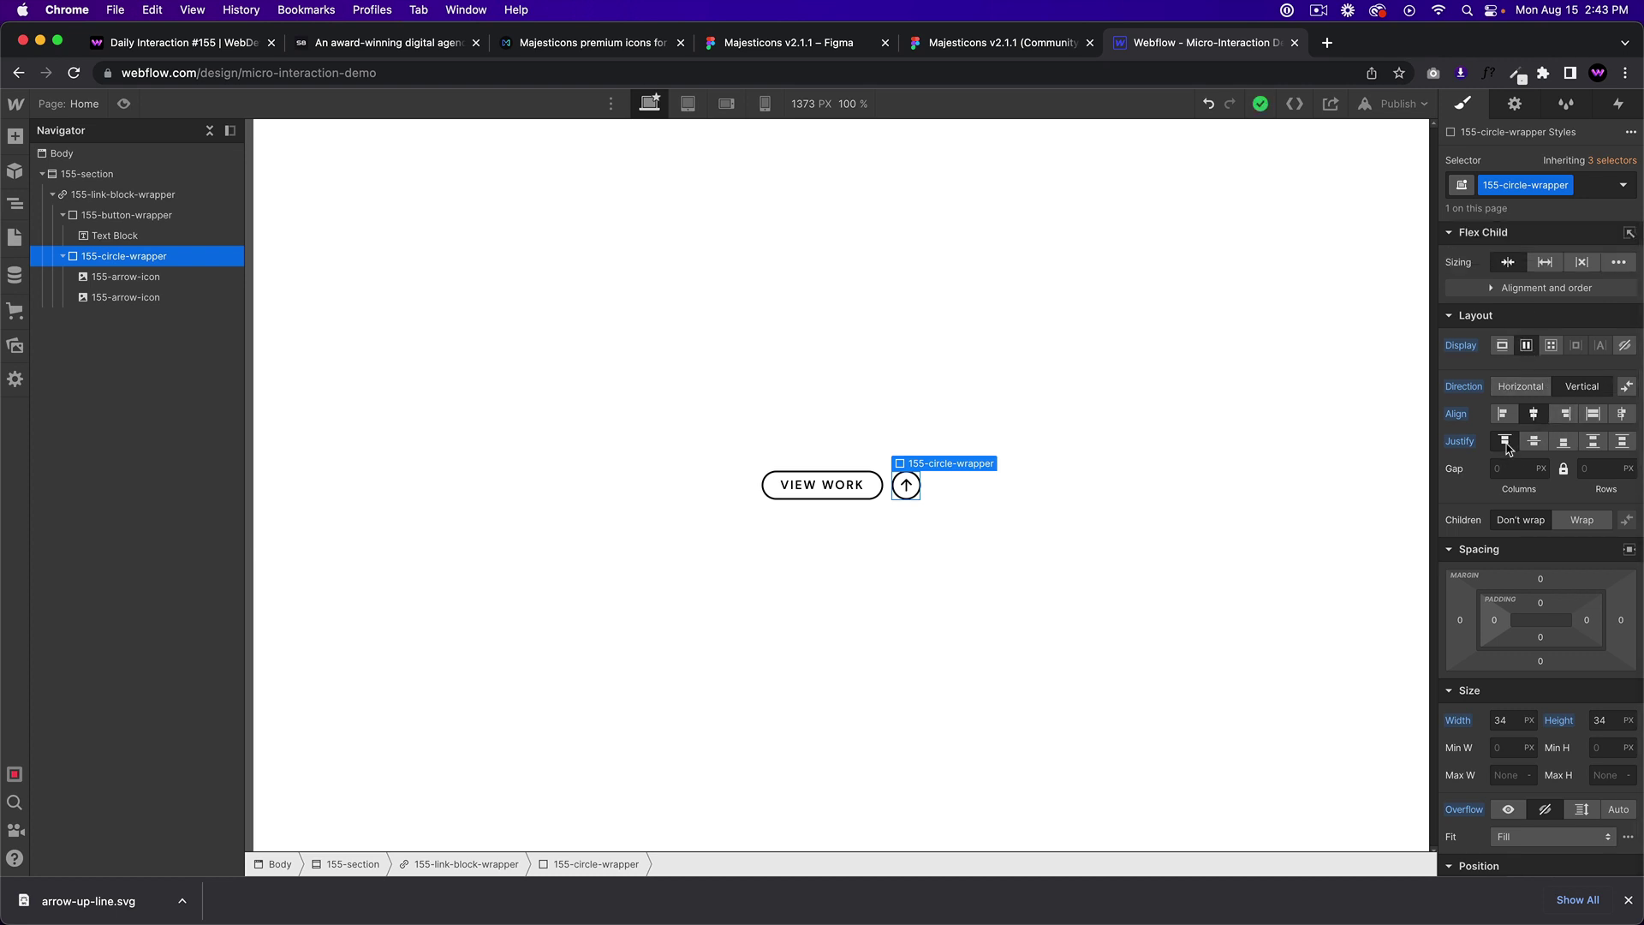
scroll(1549, 556, down, 3)
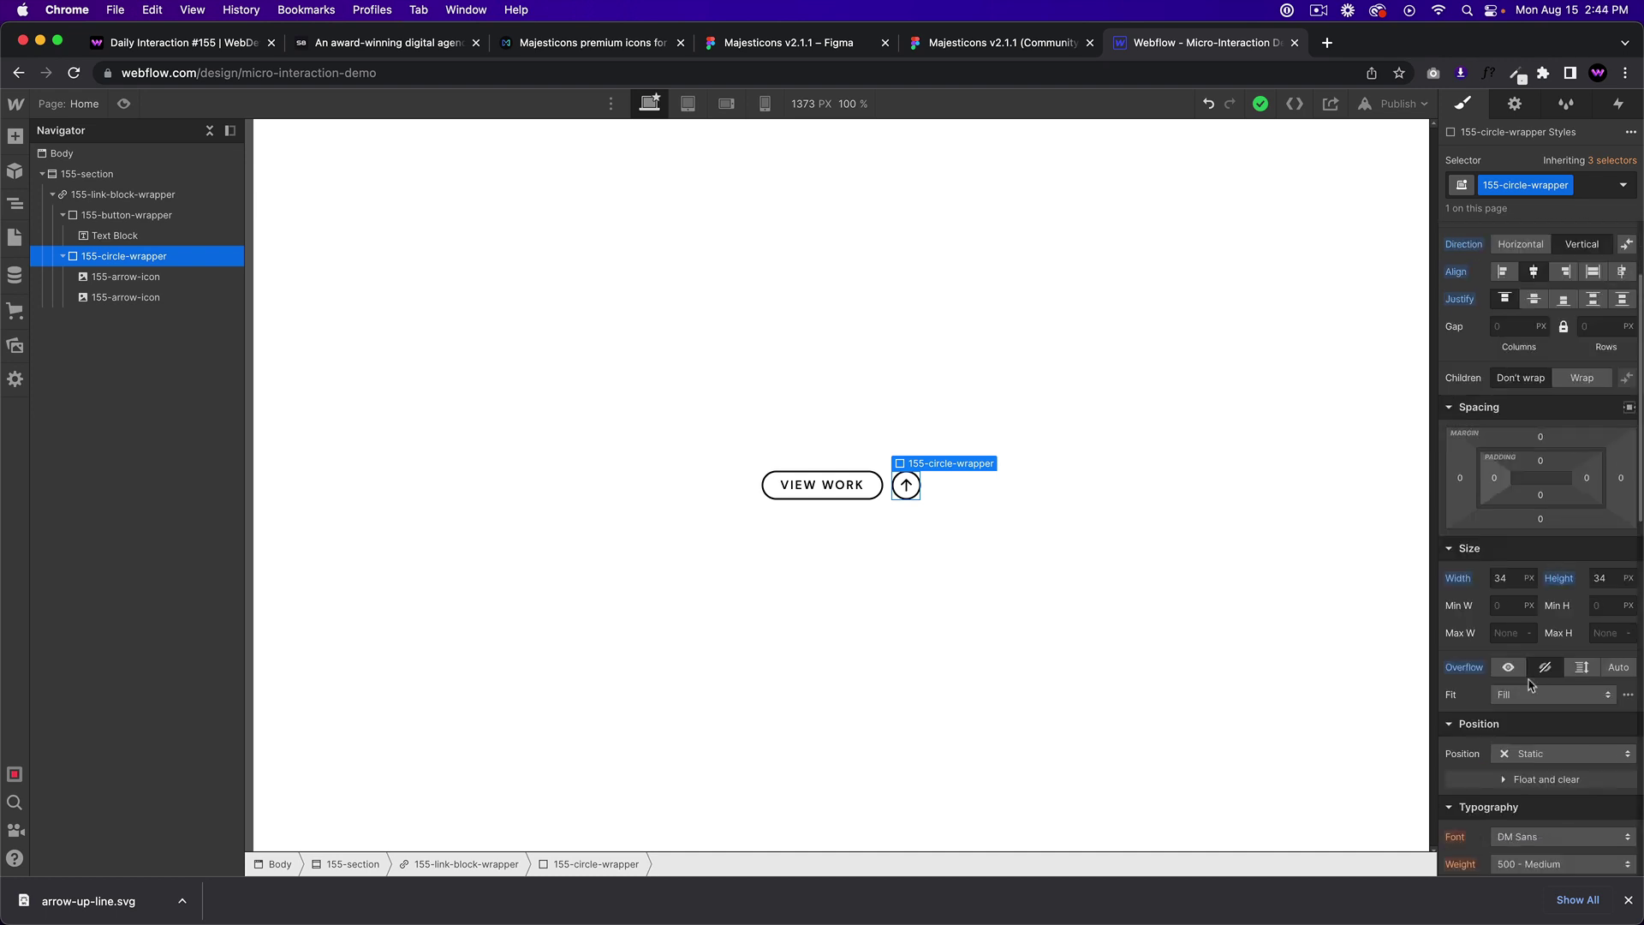
scroll(1545, 672, down, 4)
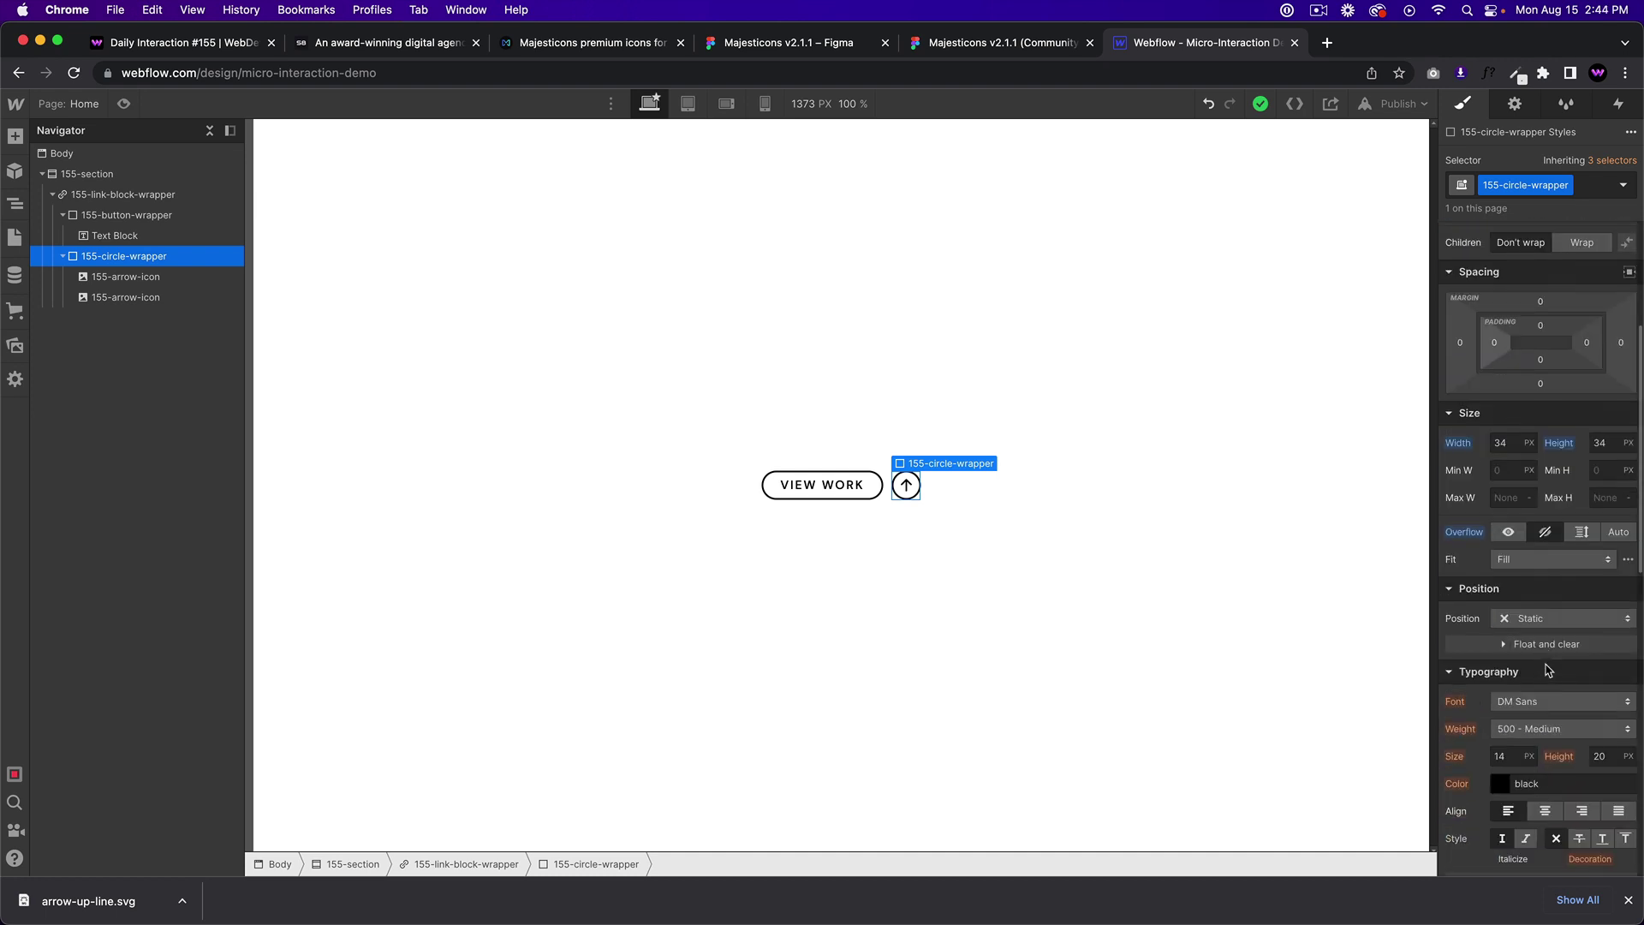
click(141, 292)
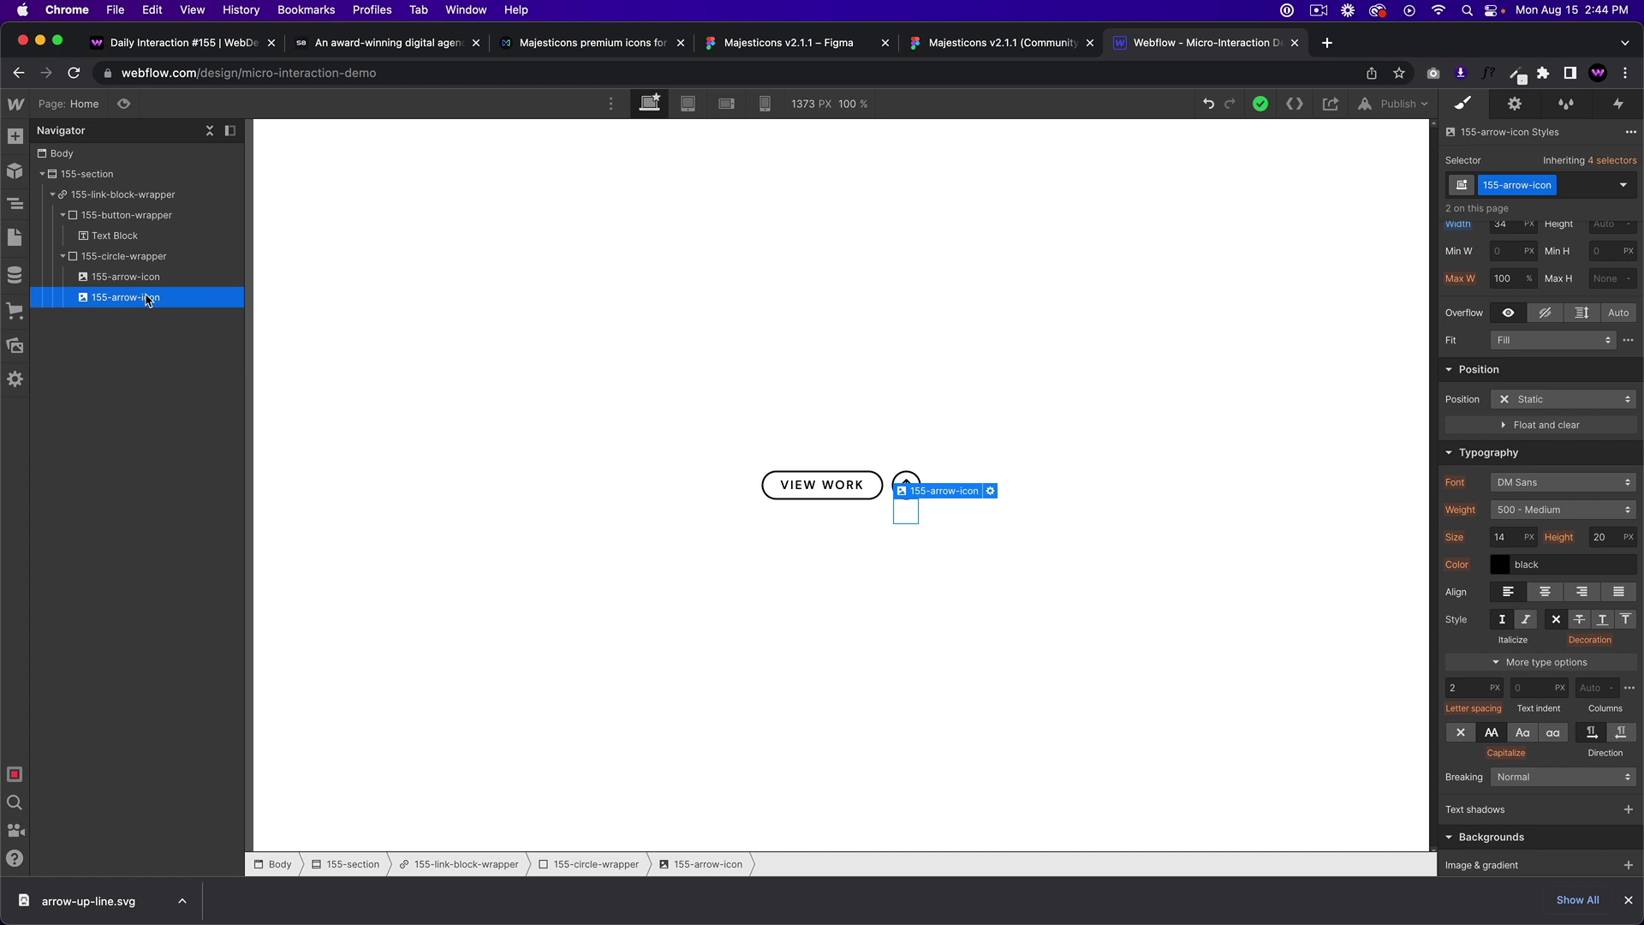
key(Up)
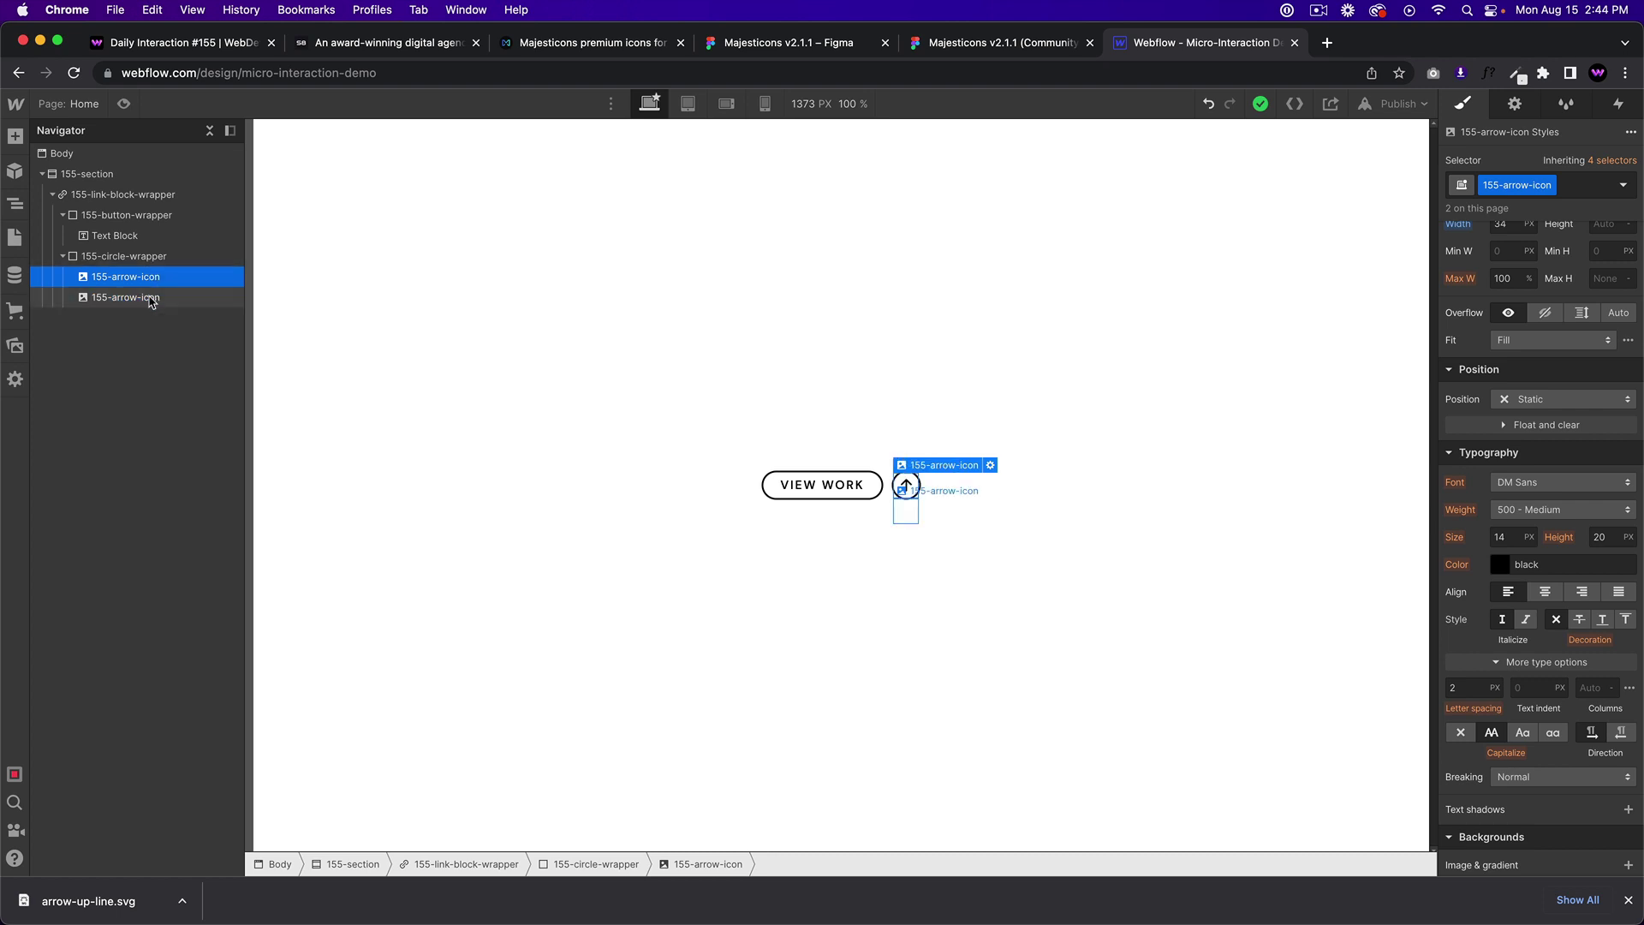
click(151, 301)
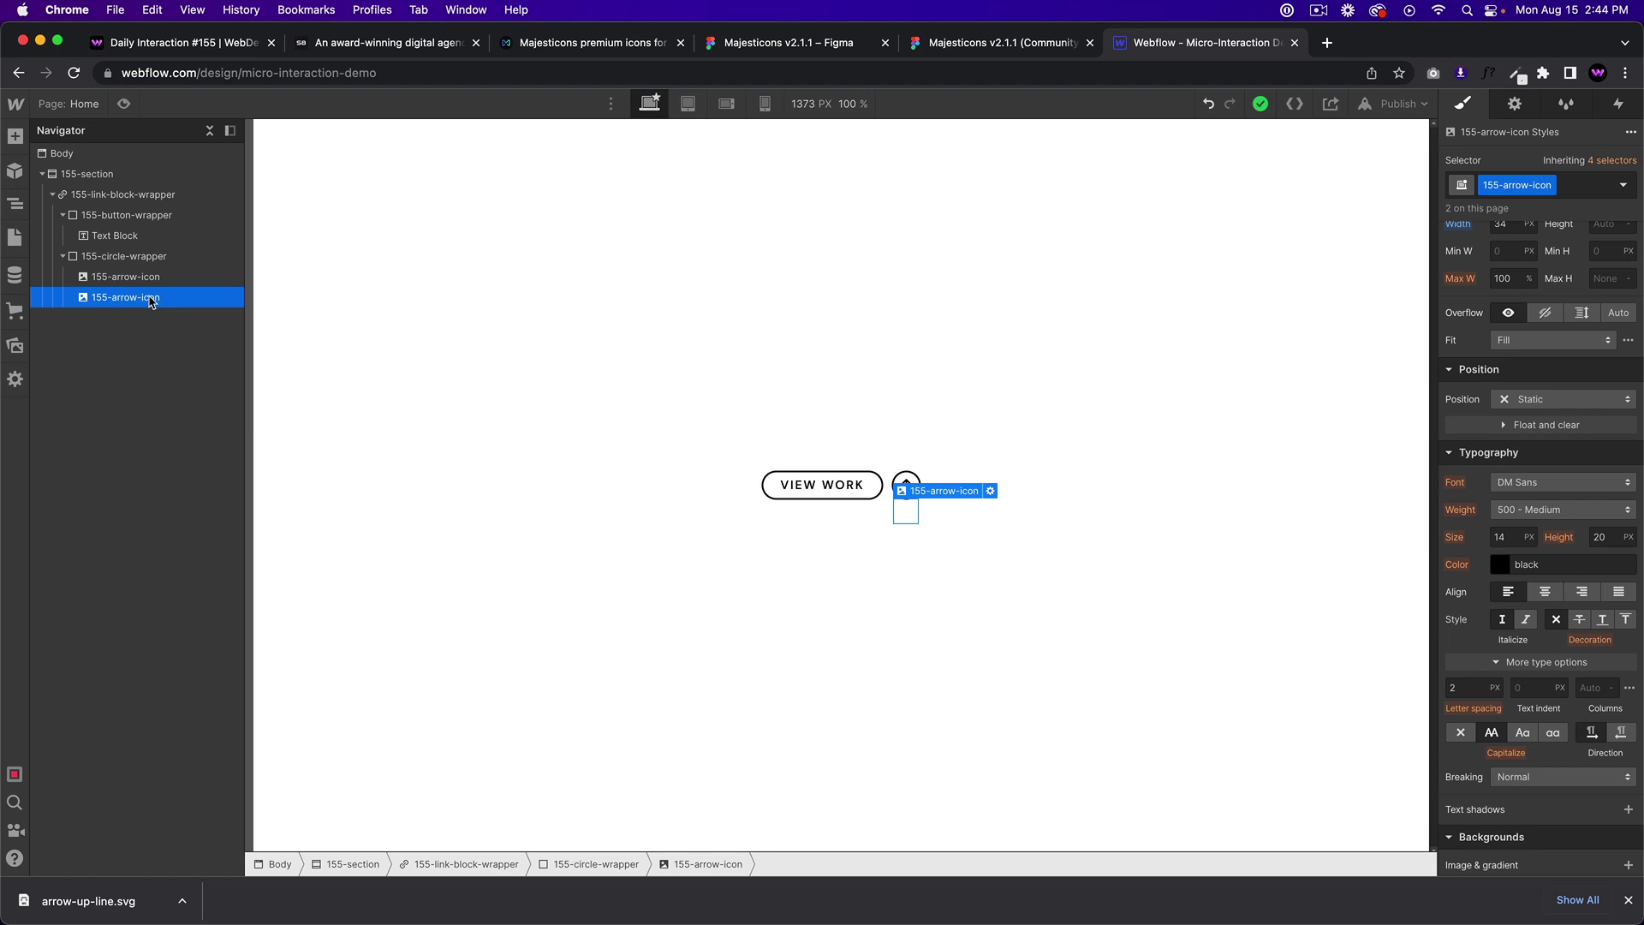
click(143, 214)
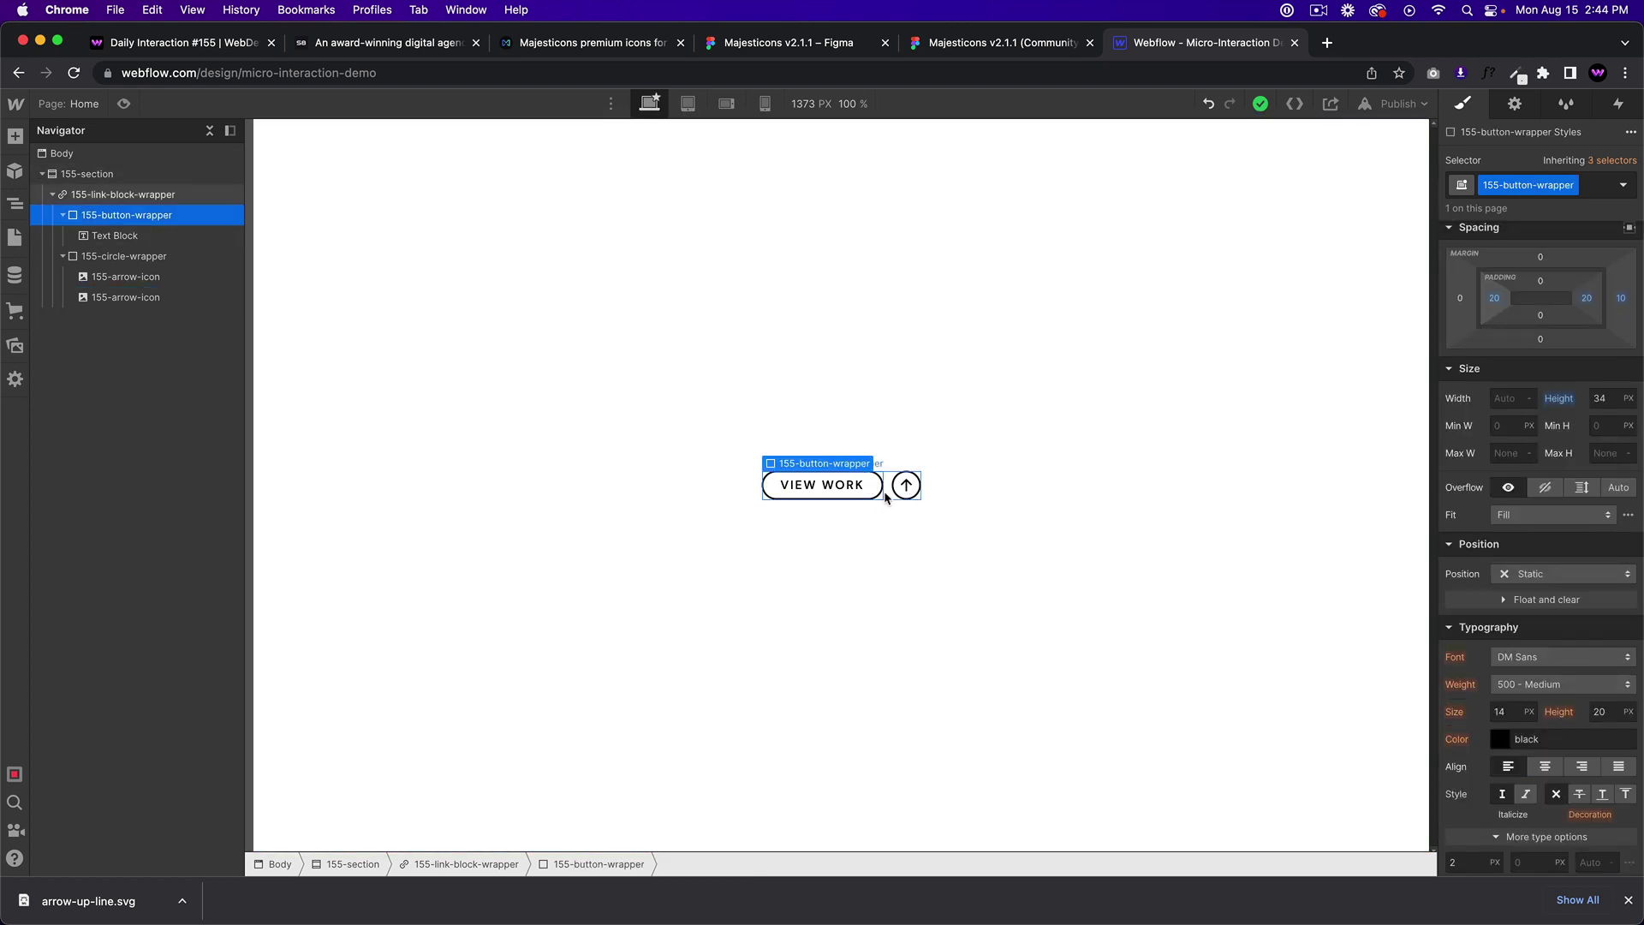
Add a mouse hover trigger to 155-link-block-wrapper and set its on-hover action to start an animation
click(111, 194)
click(1615, 104)
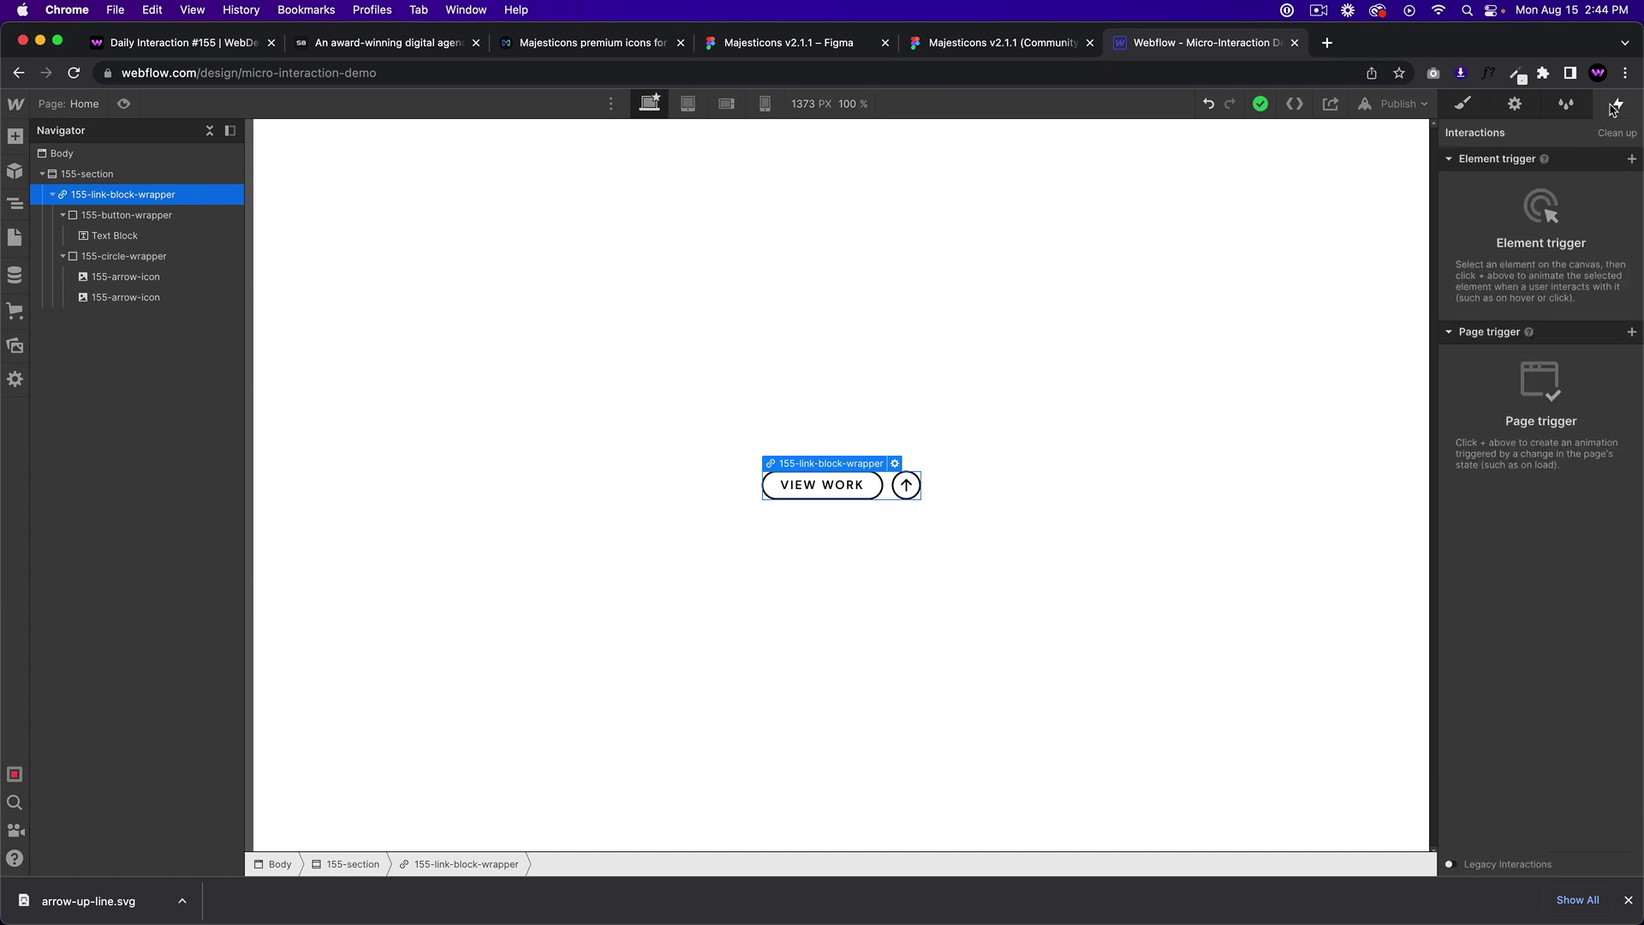
click(1631, 159)
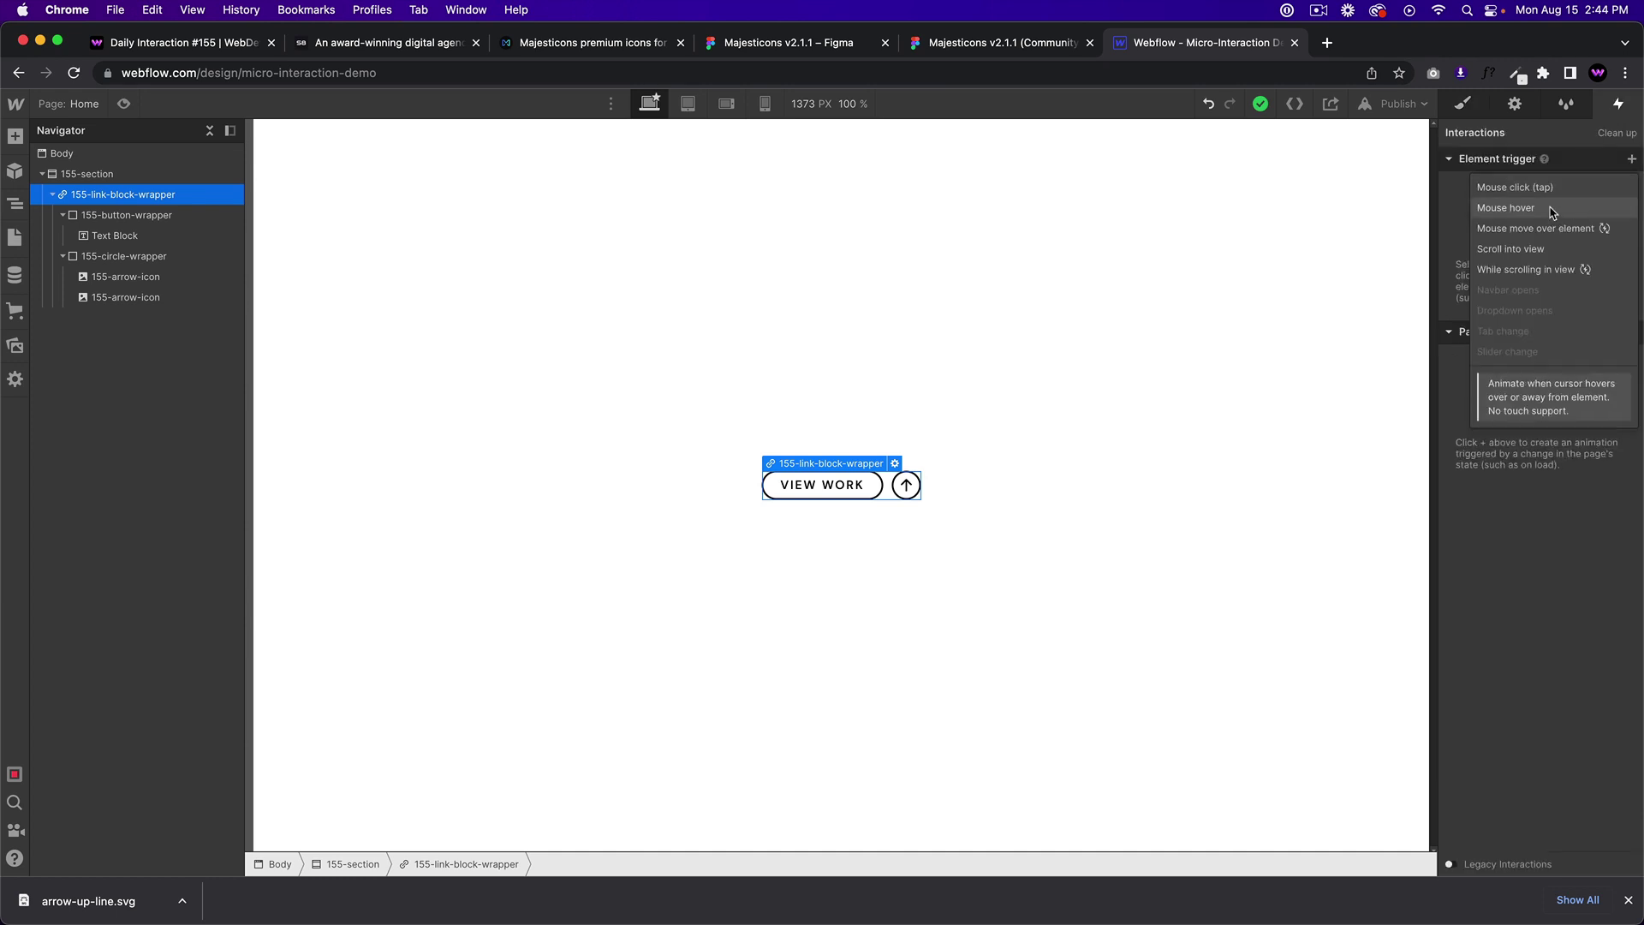
click(1551, 209)
click(1546, 250)
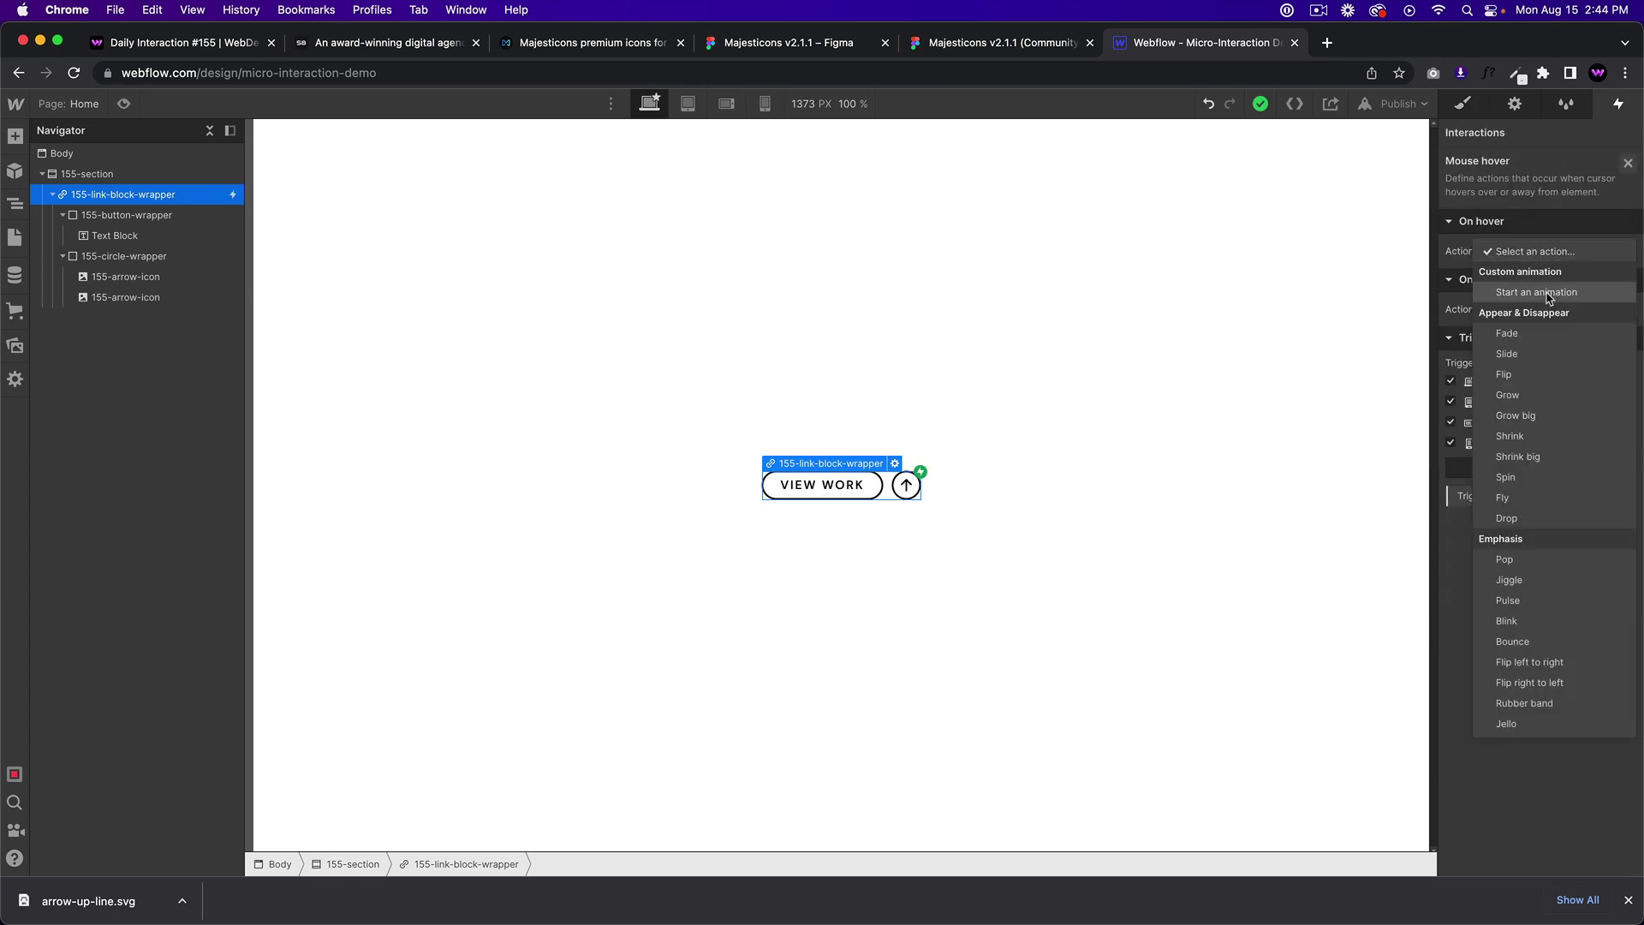
click(1549, 295)
Create a new timed animation for the hover action and name it 155-button-hover-in
click(1626, 281)
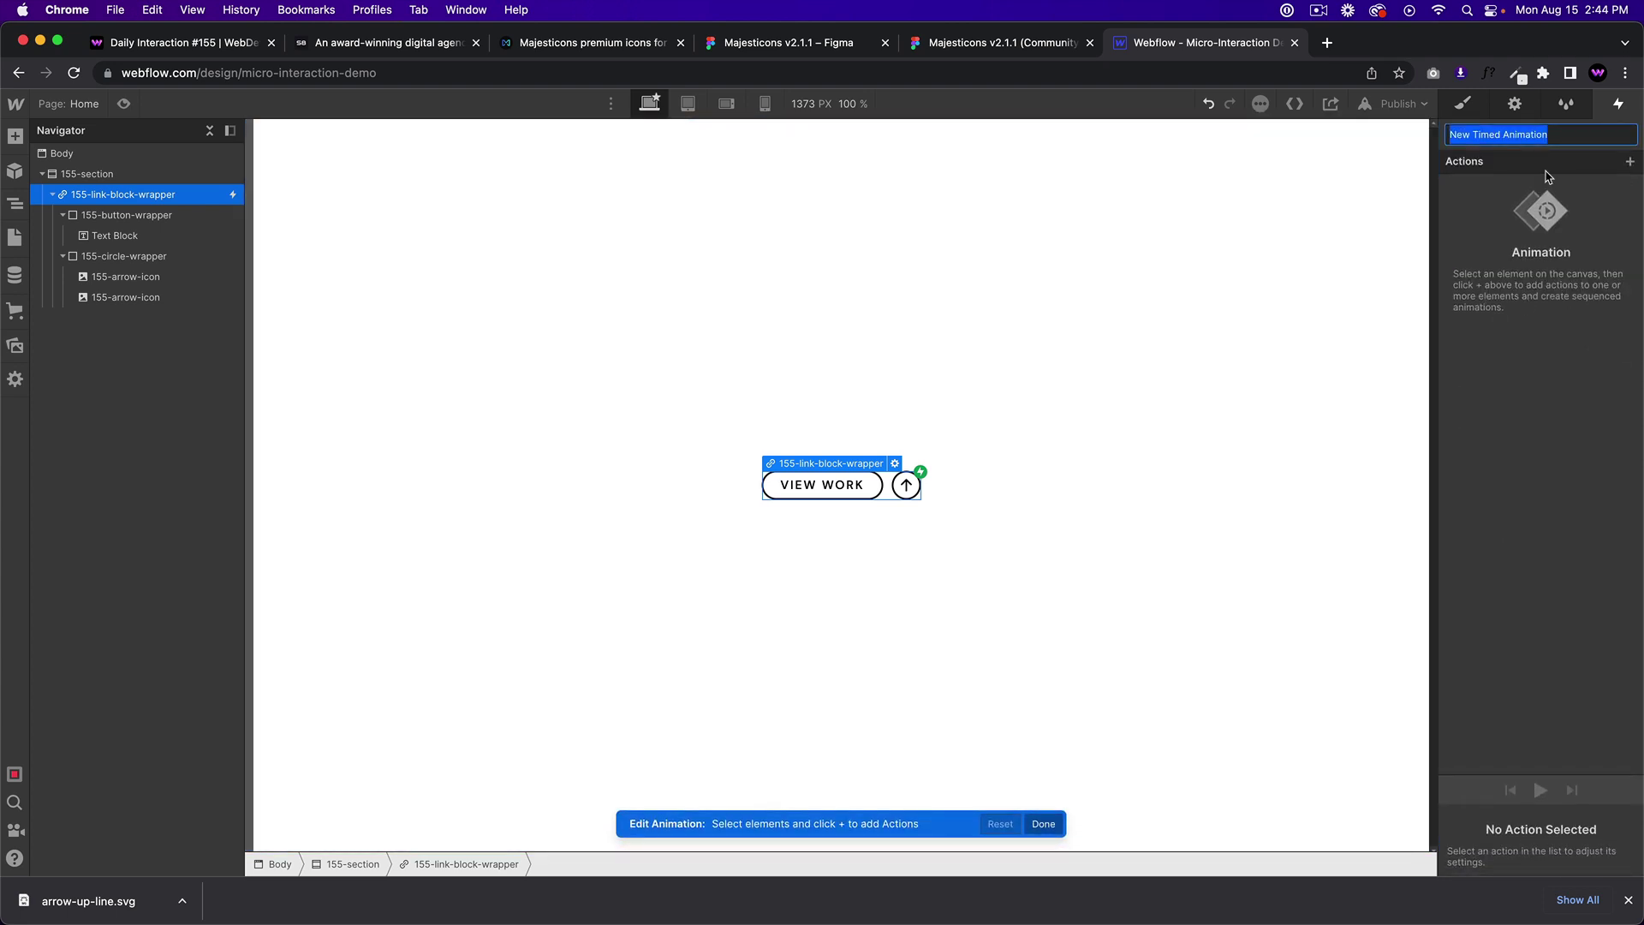
text(155-button-hover-in)
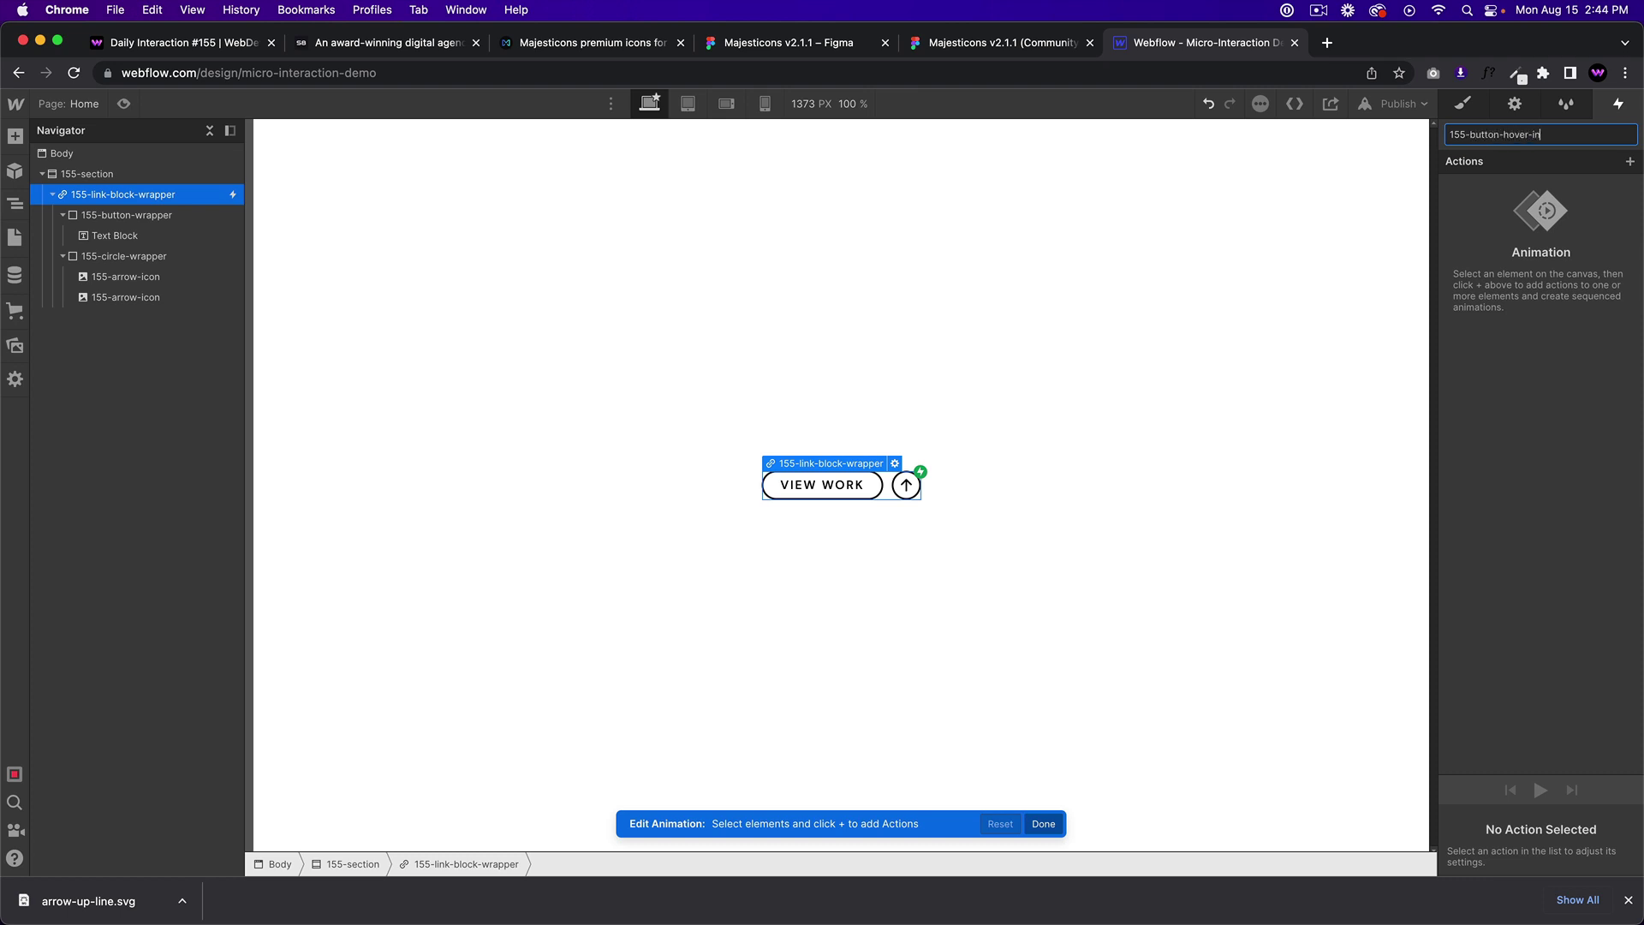
key(Return)
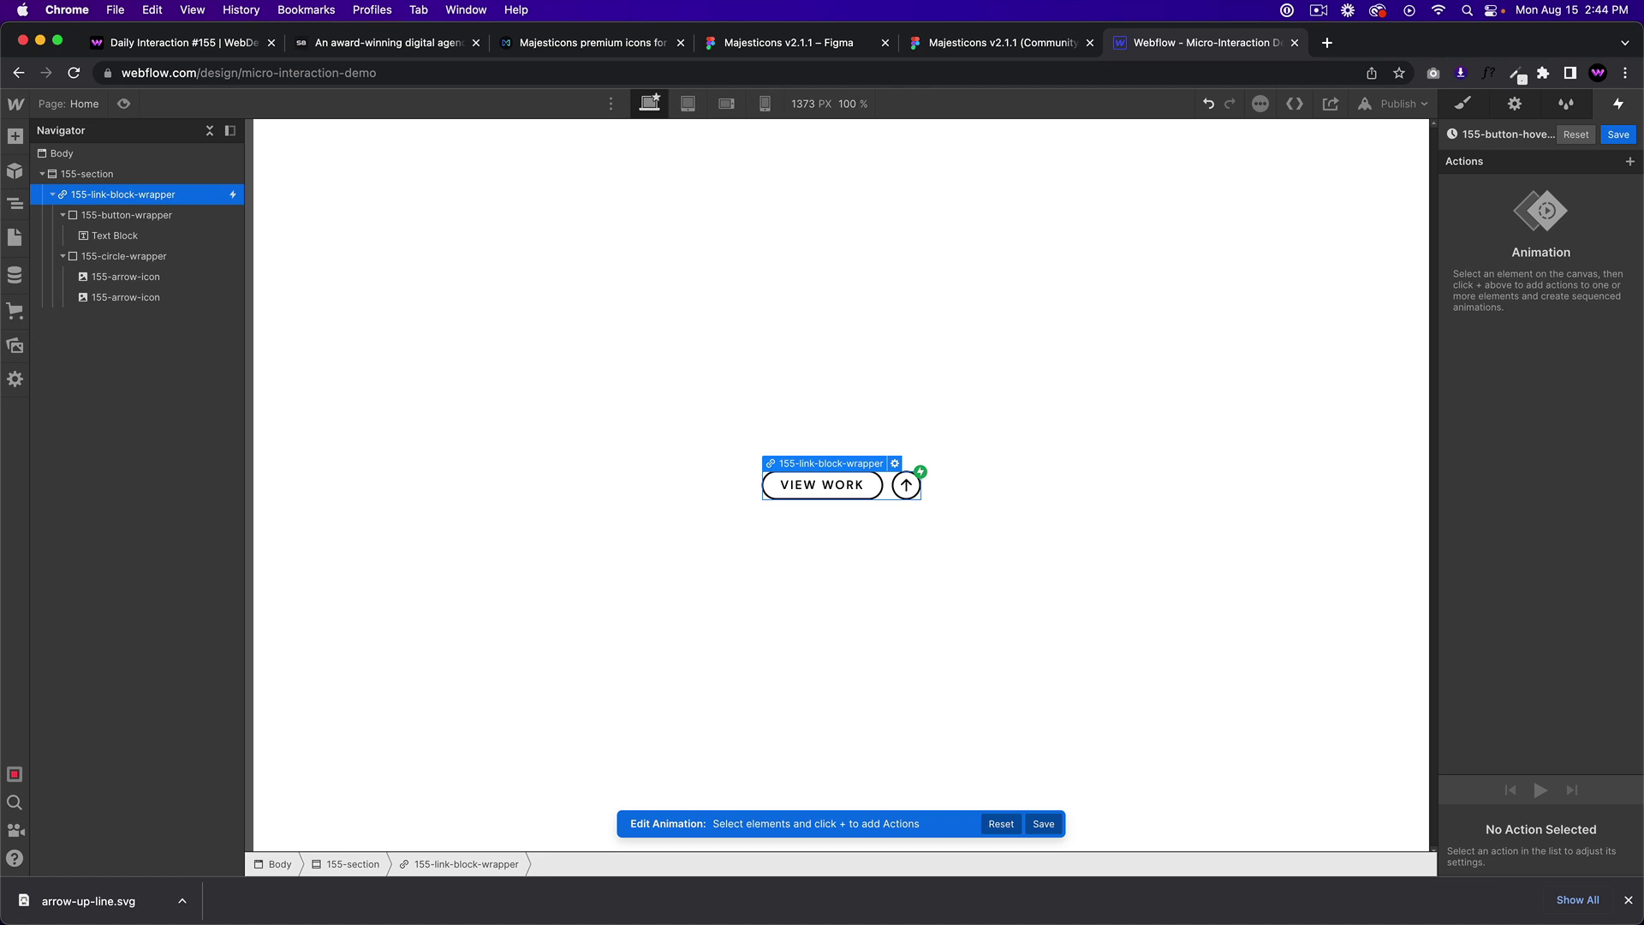
key(super+space)
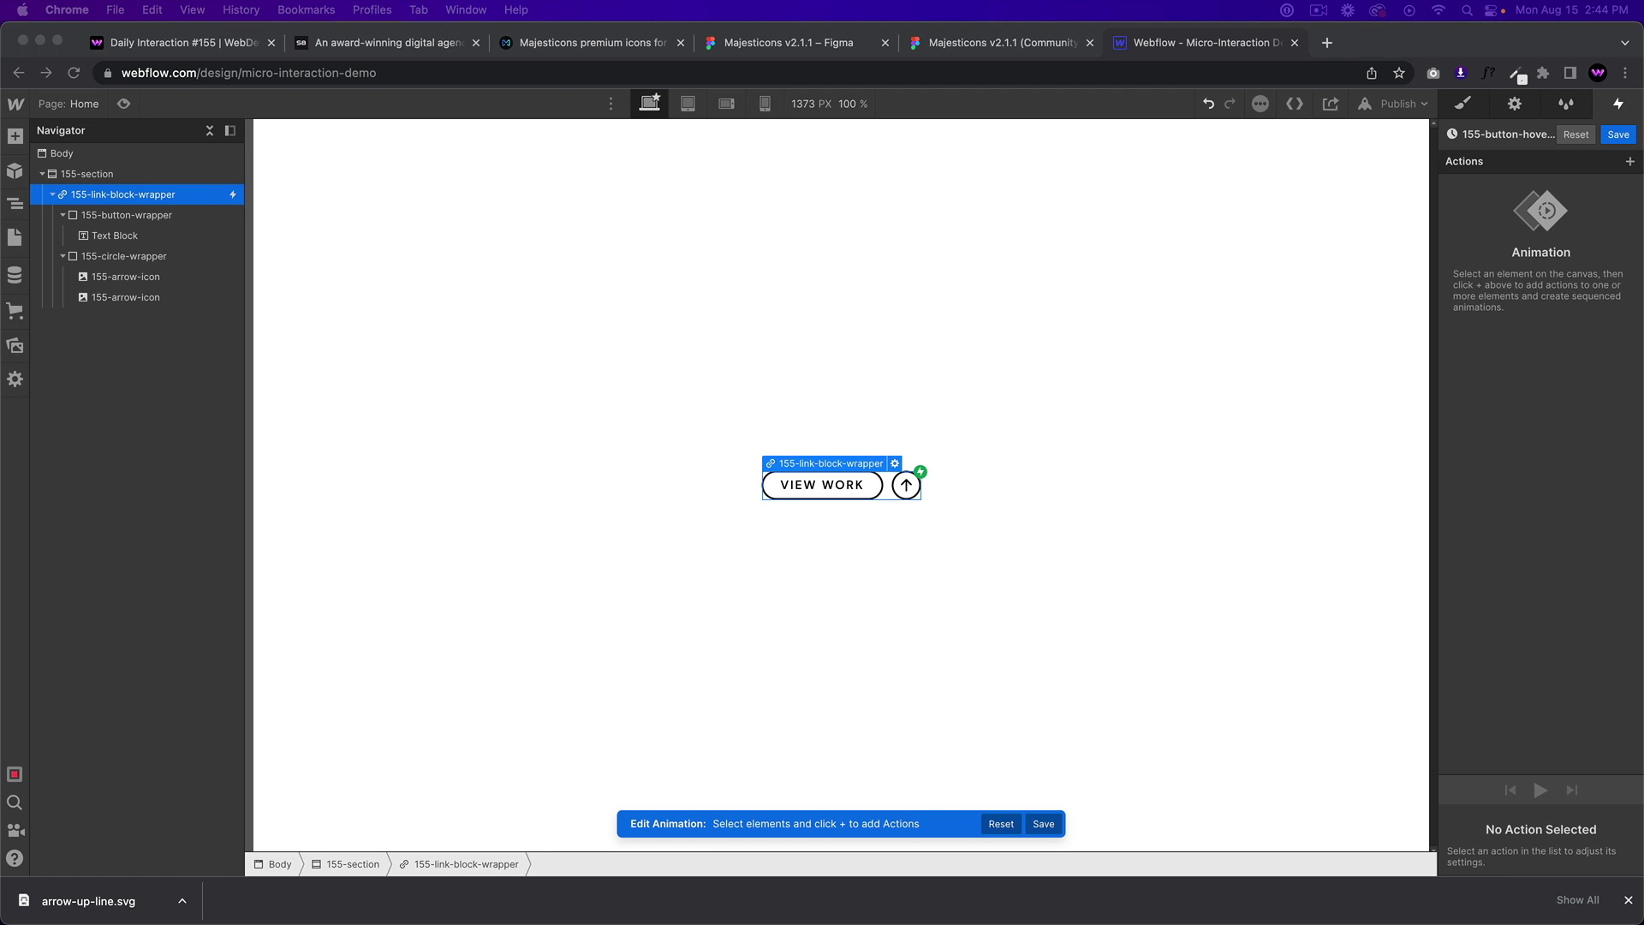
Set the background color of 155-circle-wrapper to white (#ffffff) in its styles
click(137, 259)
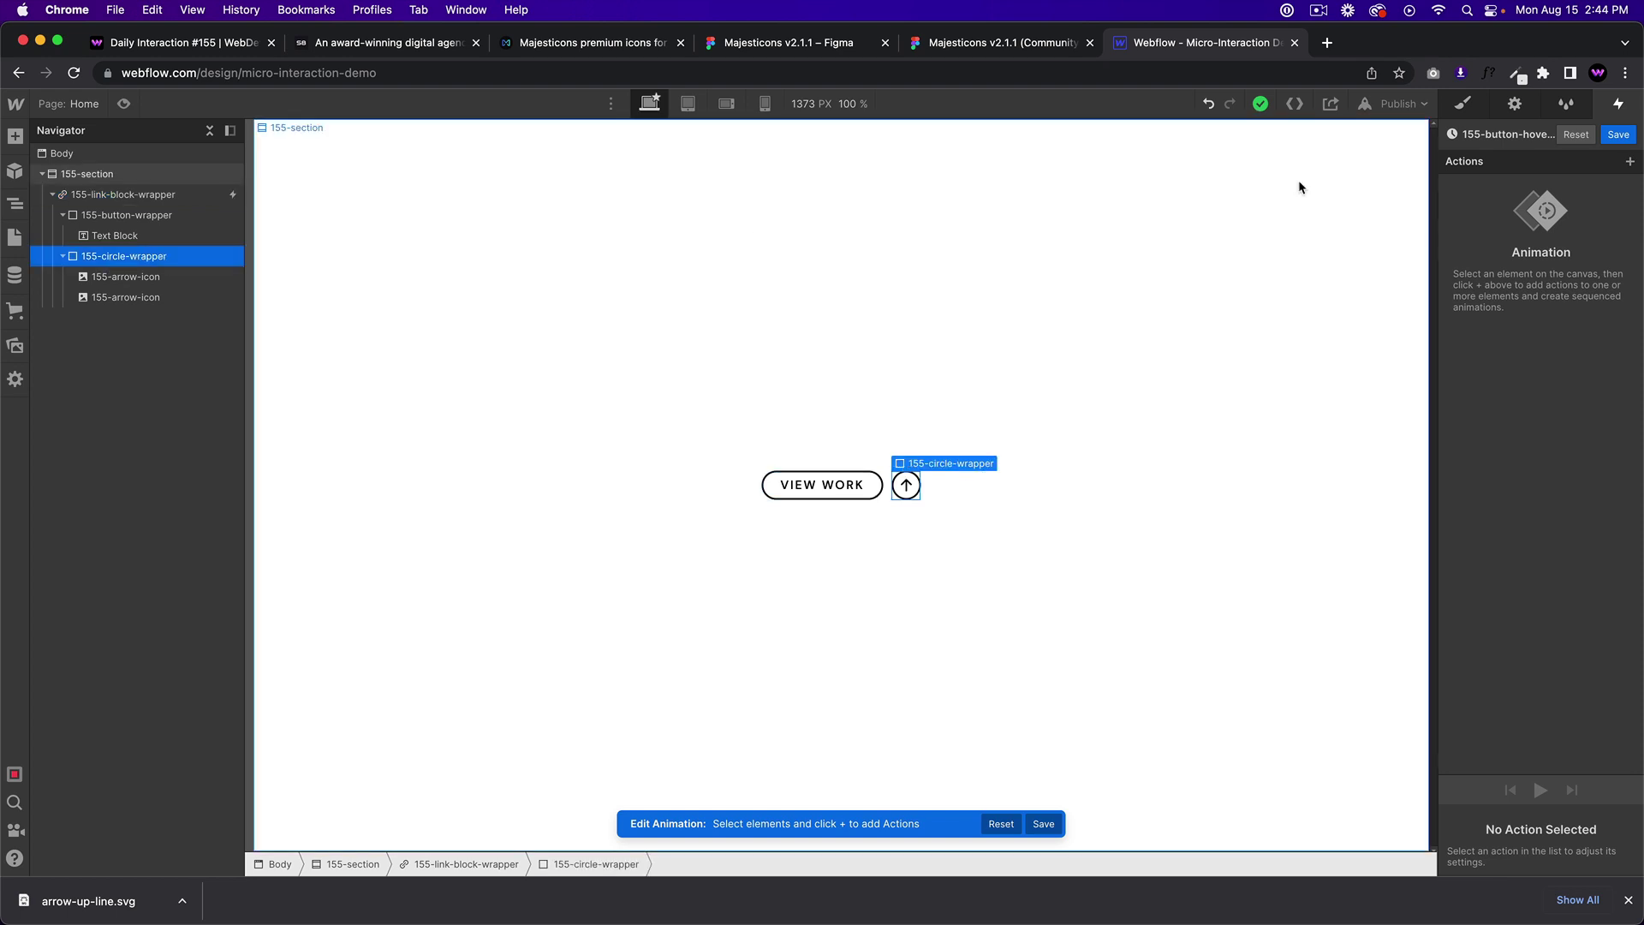
click(1464, 104)
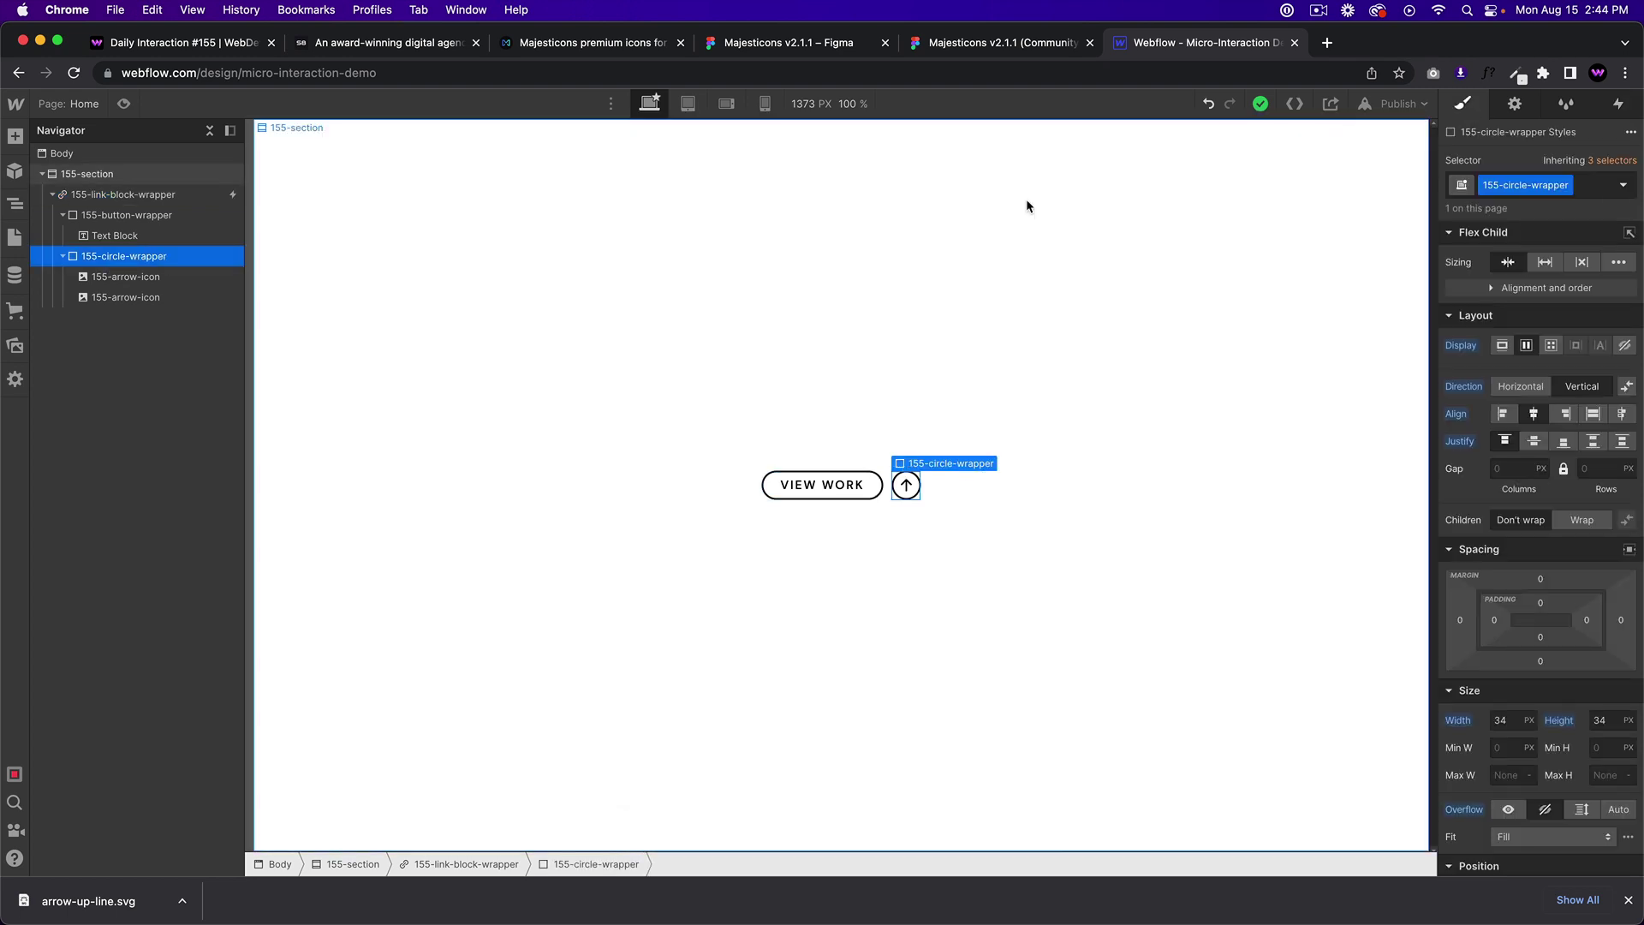
scroll(1546, 561, down, 10)
scroll(1546, 561, down, 3)
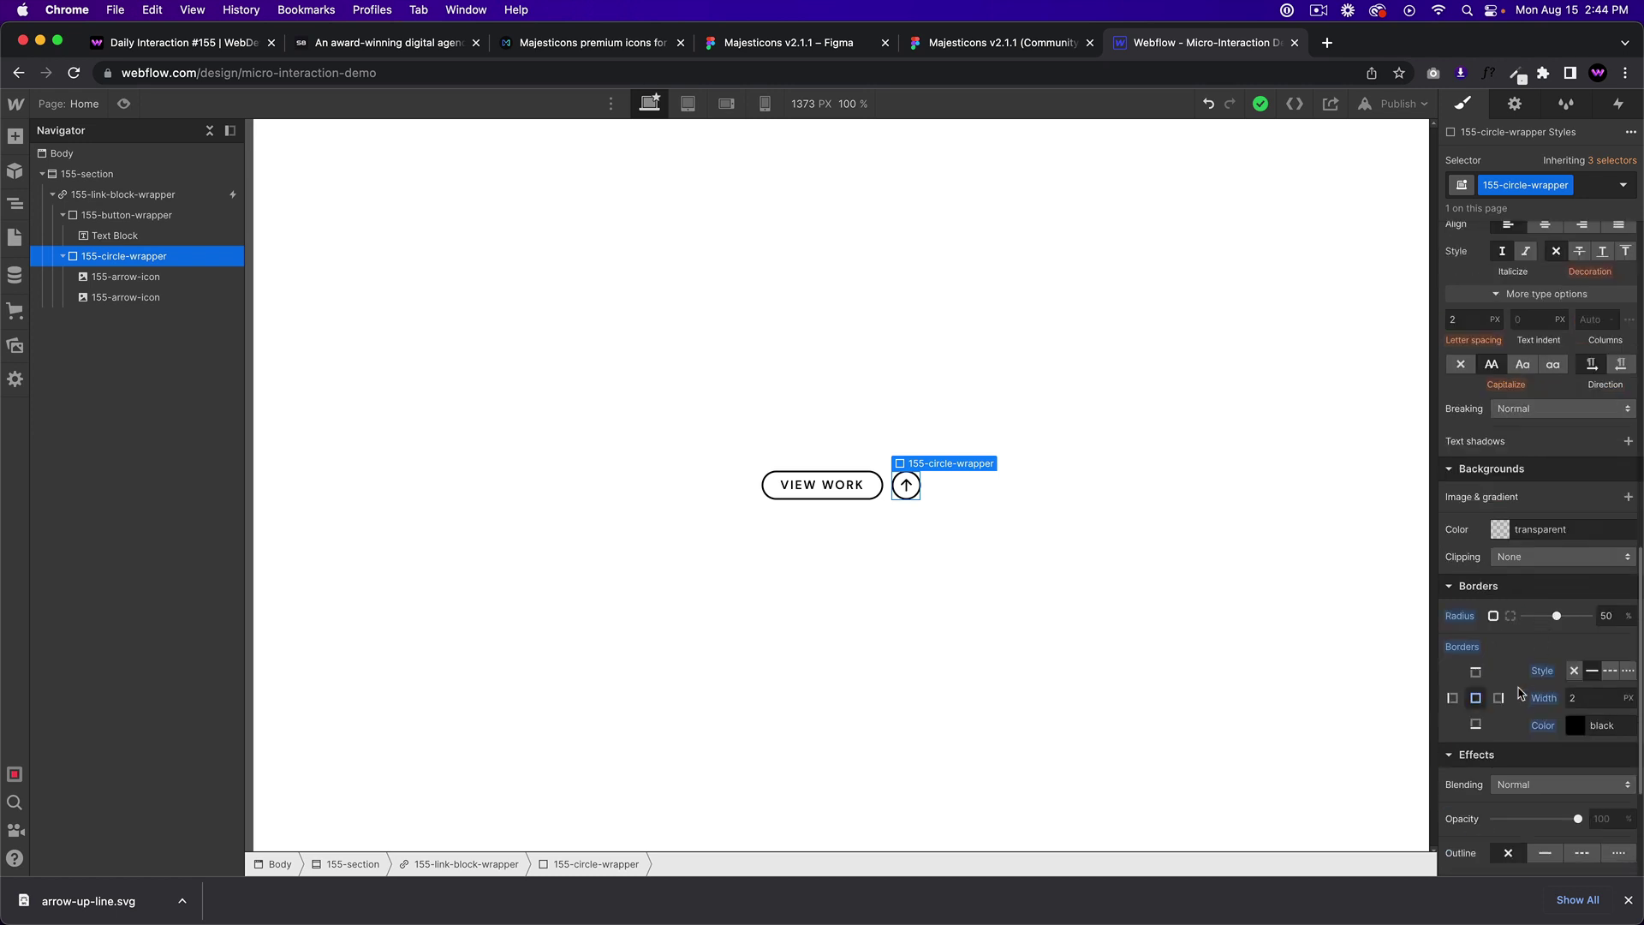
click(1500, 529)
drag(1456, 567, 1425, 542)
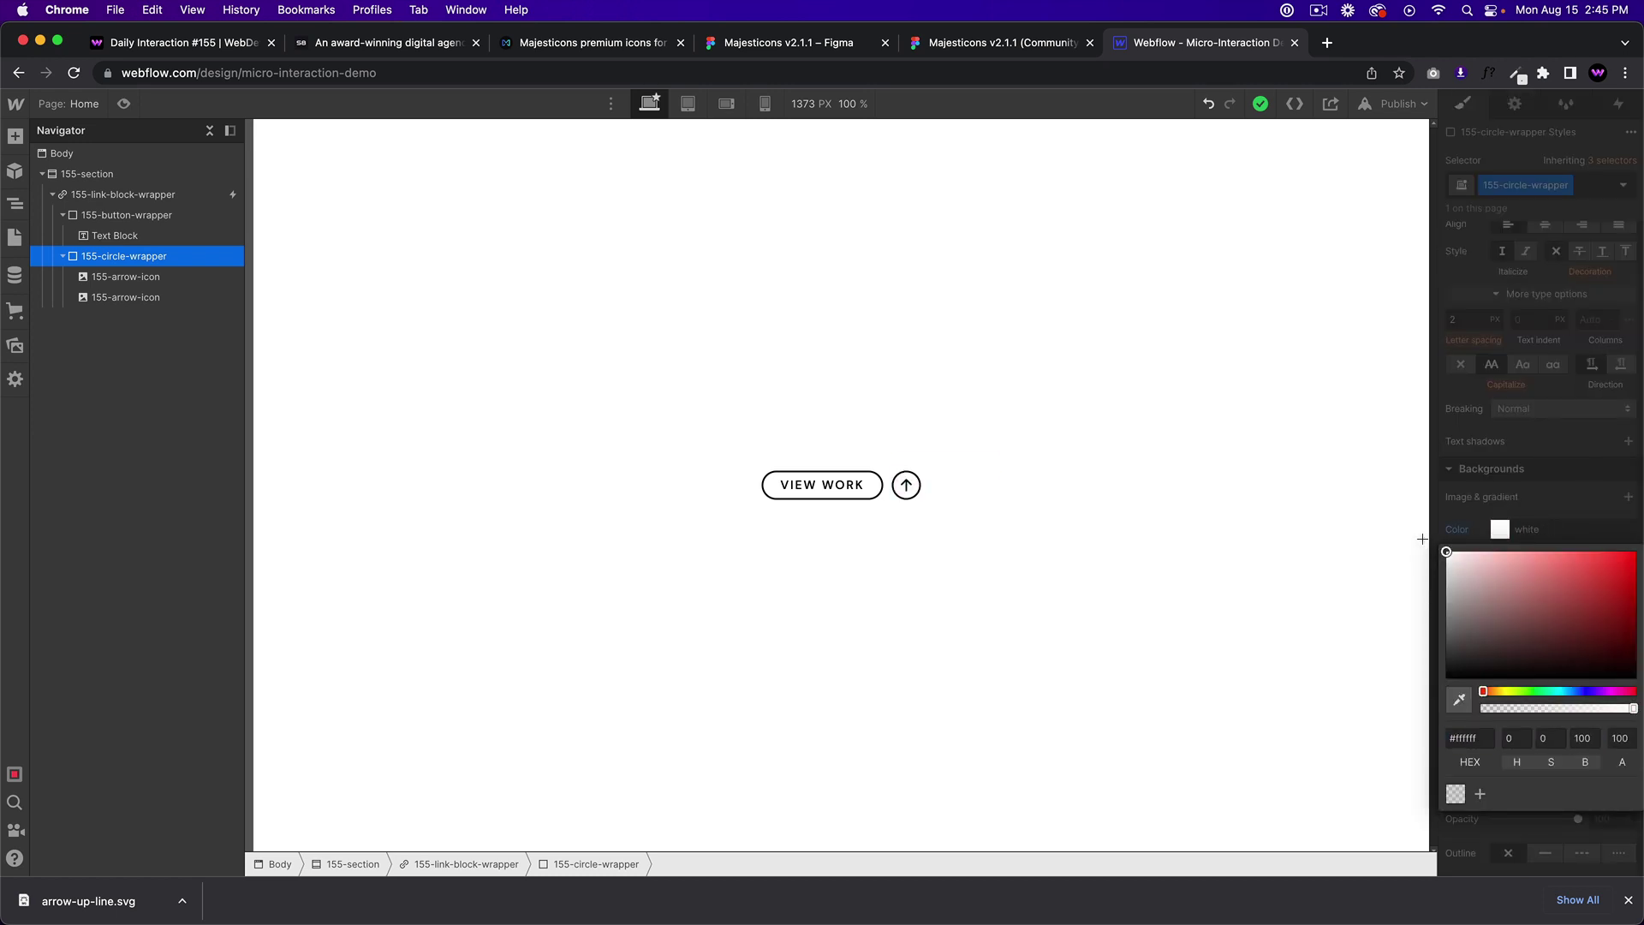
click(1543, 447)
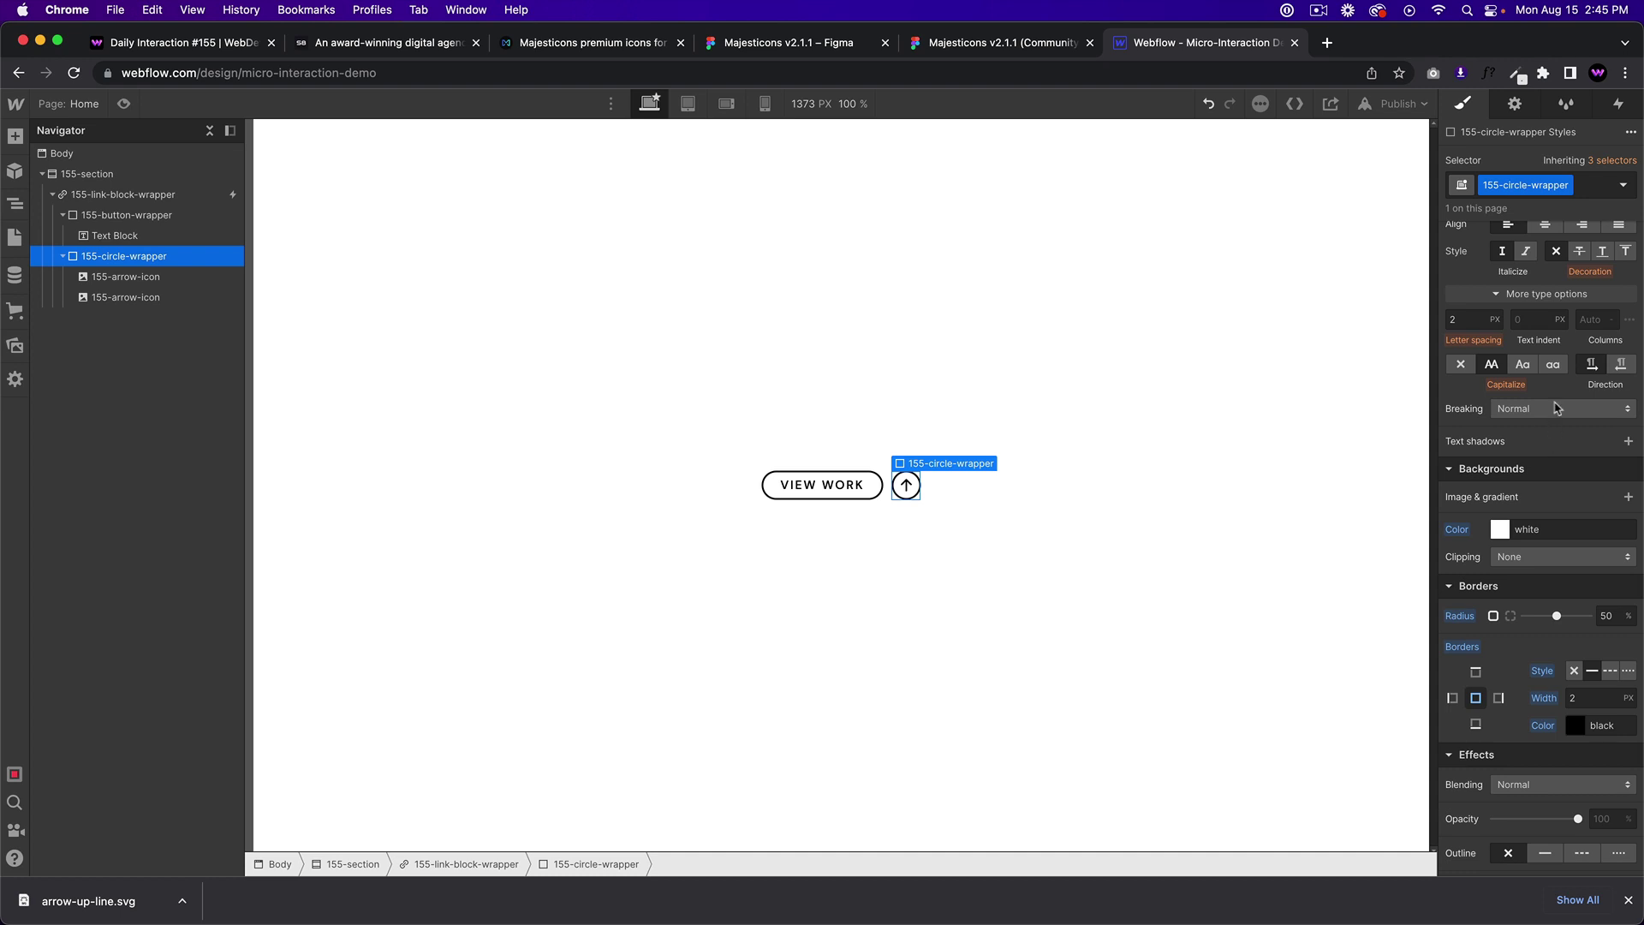
Reopen the 155-button-hover-in animation from the mouse hover trigger of 155-link-block-wrapper for editing
click(128, 195)
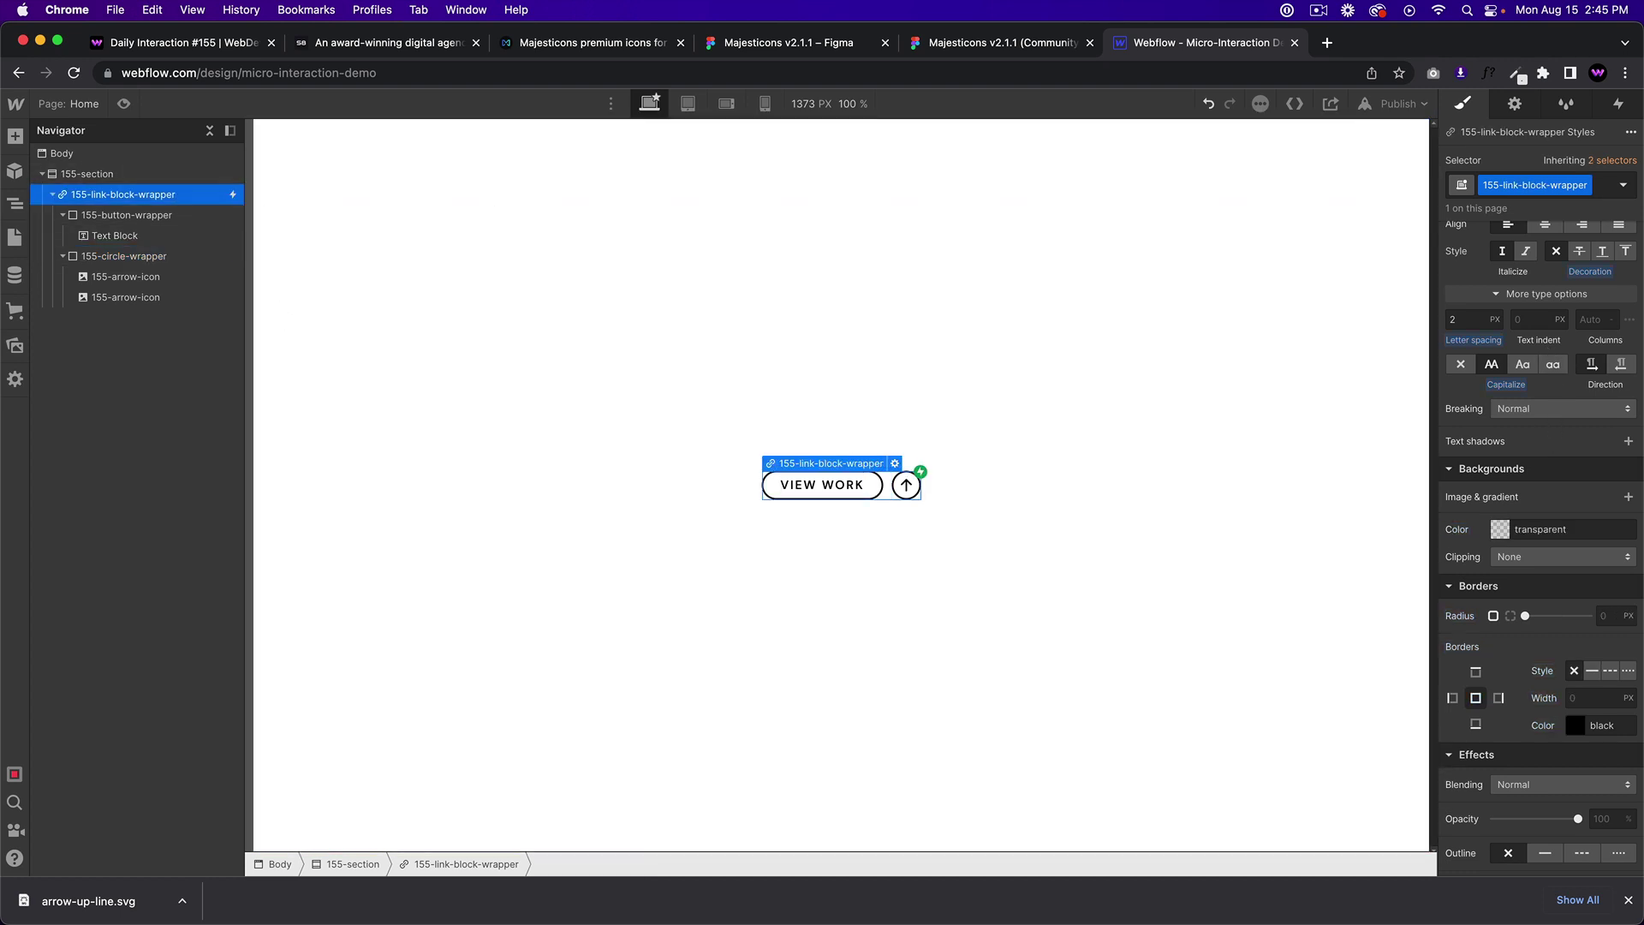
click(1616, 105)
click(1567, 190)
click(1530, 319)
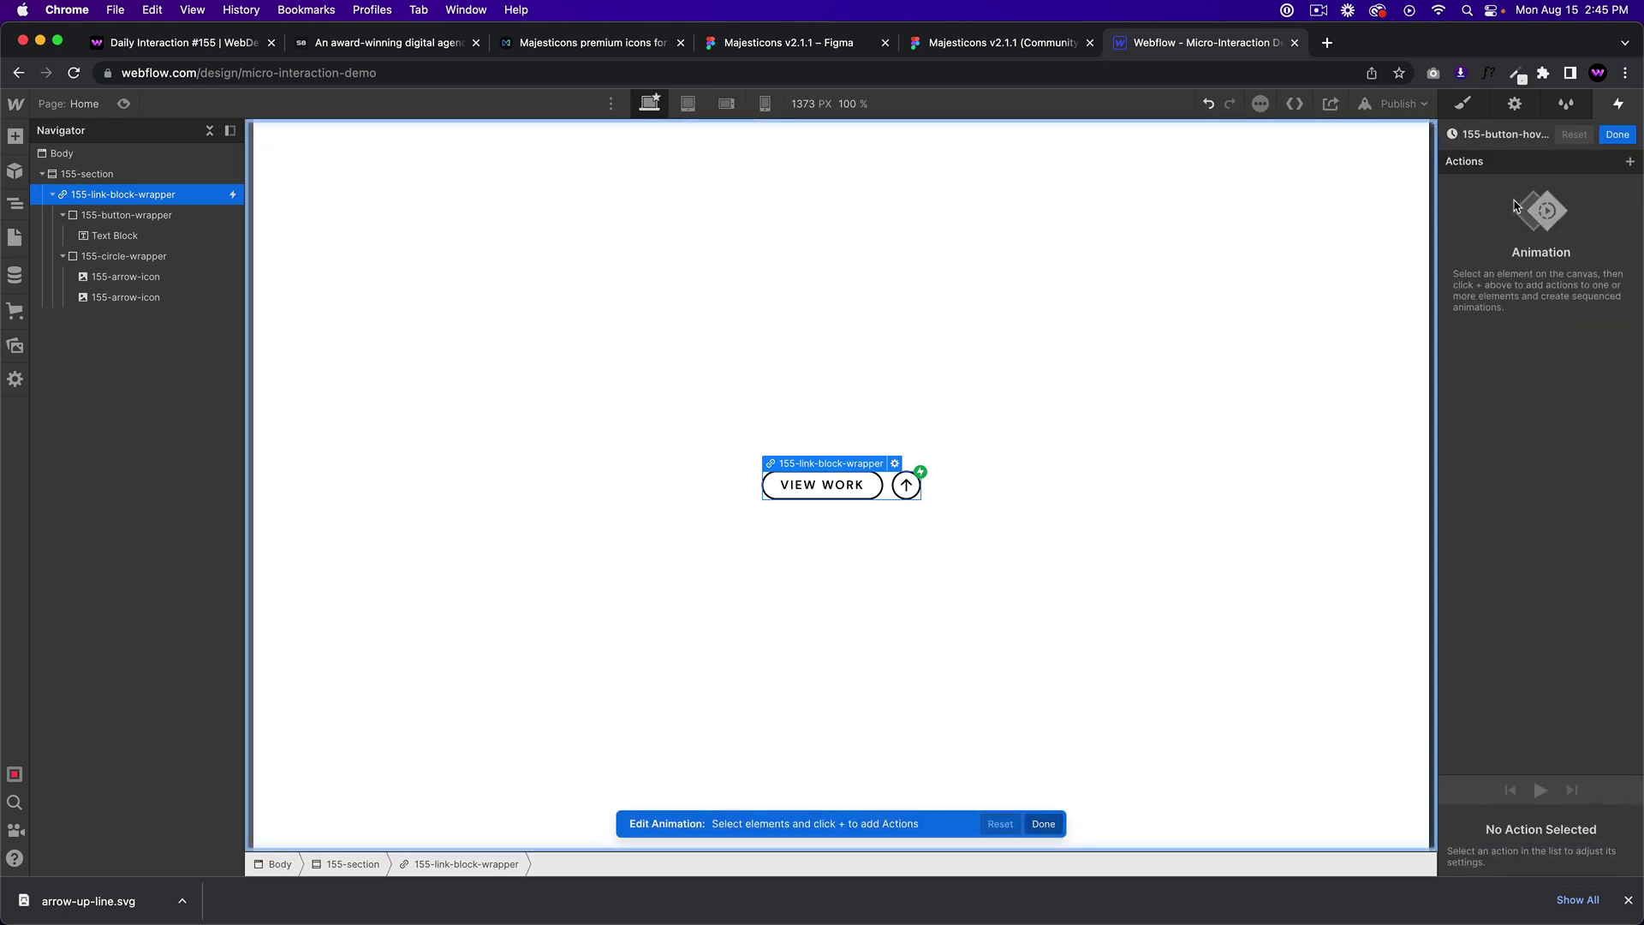
Add a BG Color action for 155-circle-wrapper with white (#ffffff) set as its initial state
click(146, 256)
click(1629, 162)
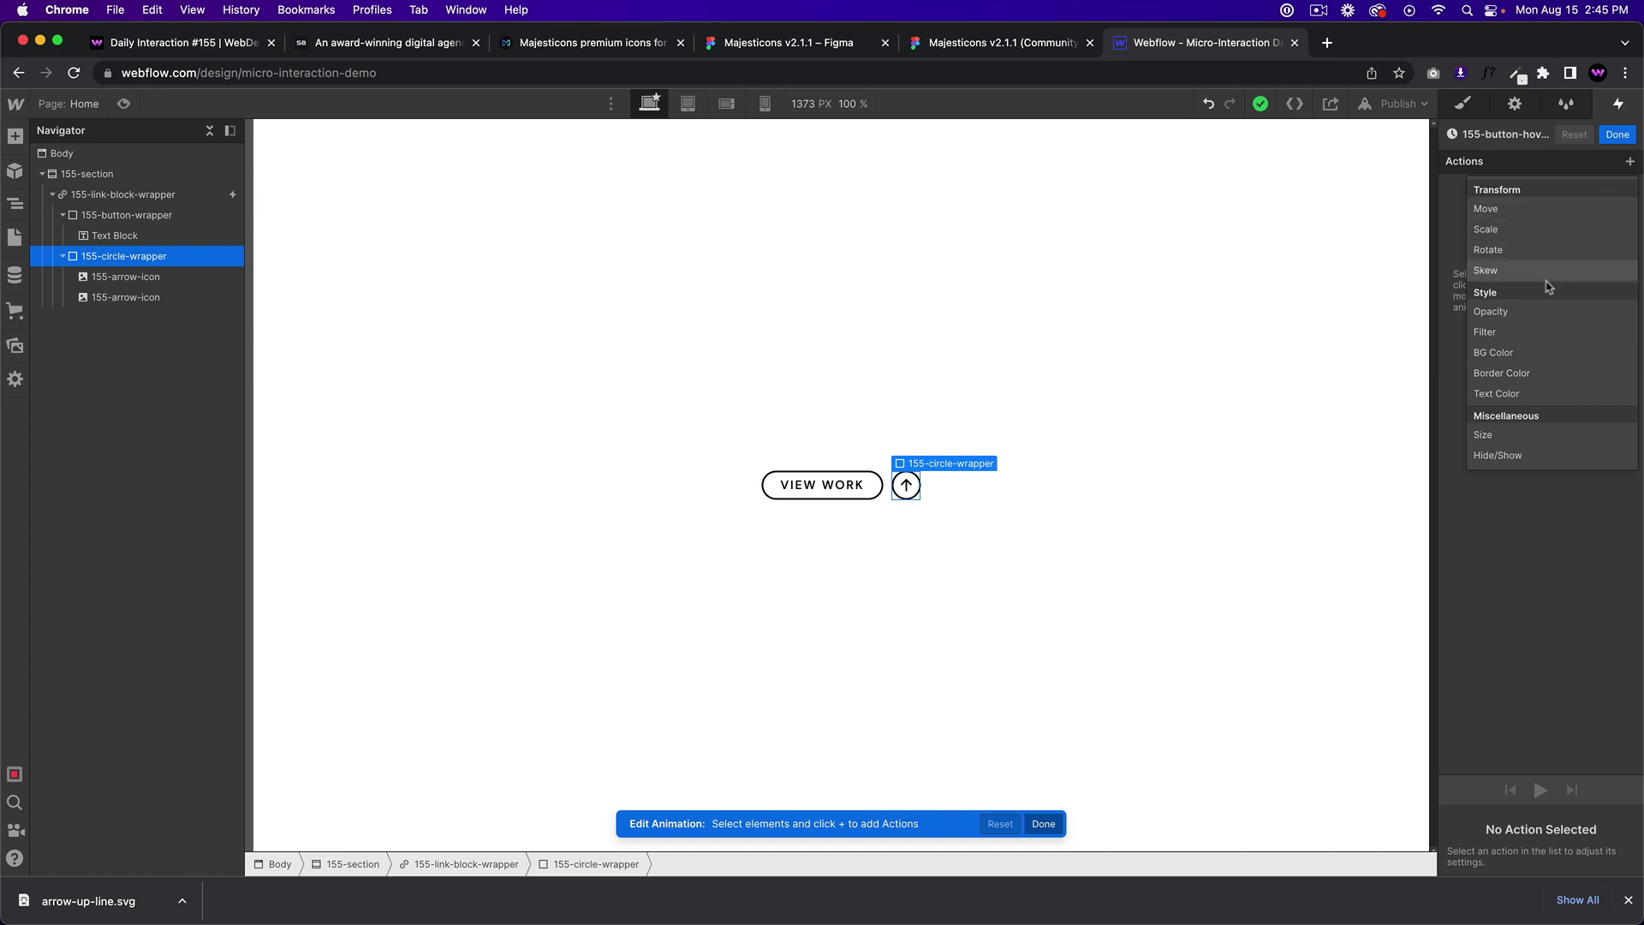
click(1521, 353)
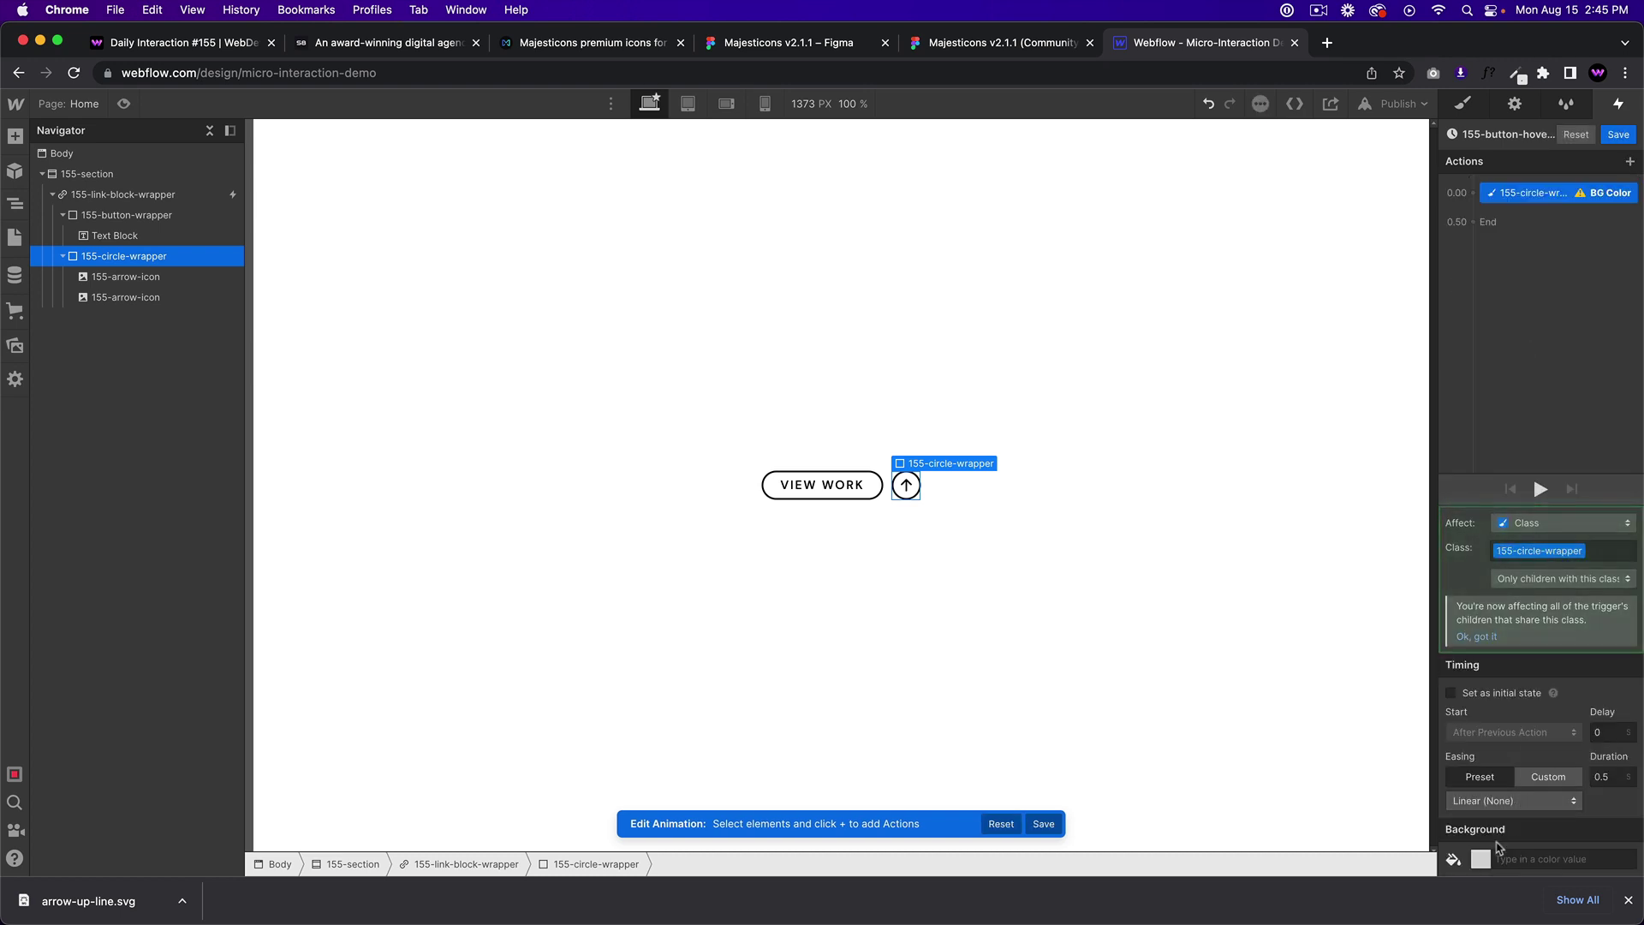
click(1480, 859)
click(1447, 590)
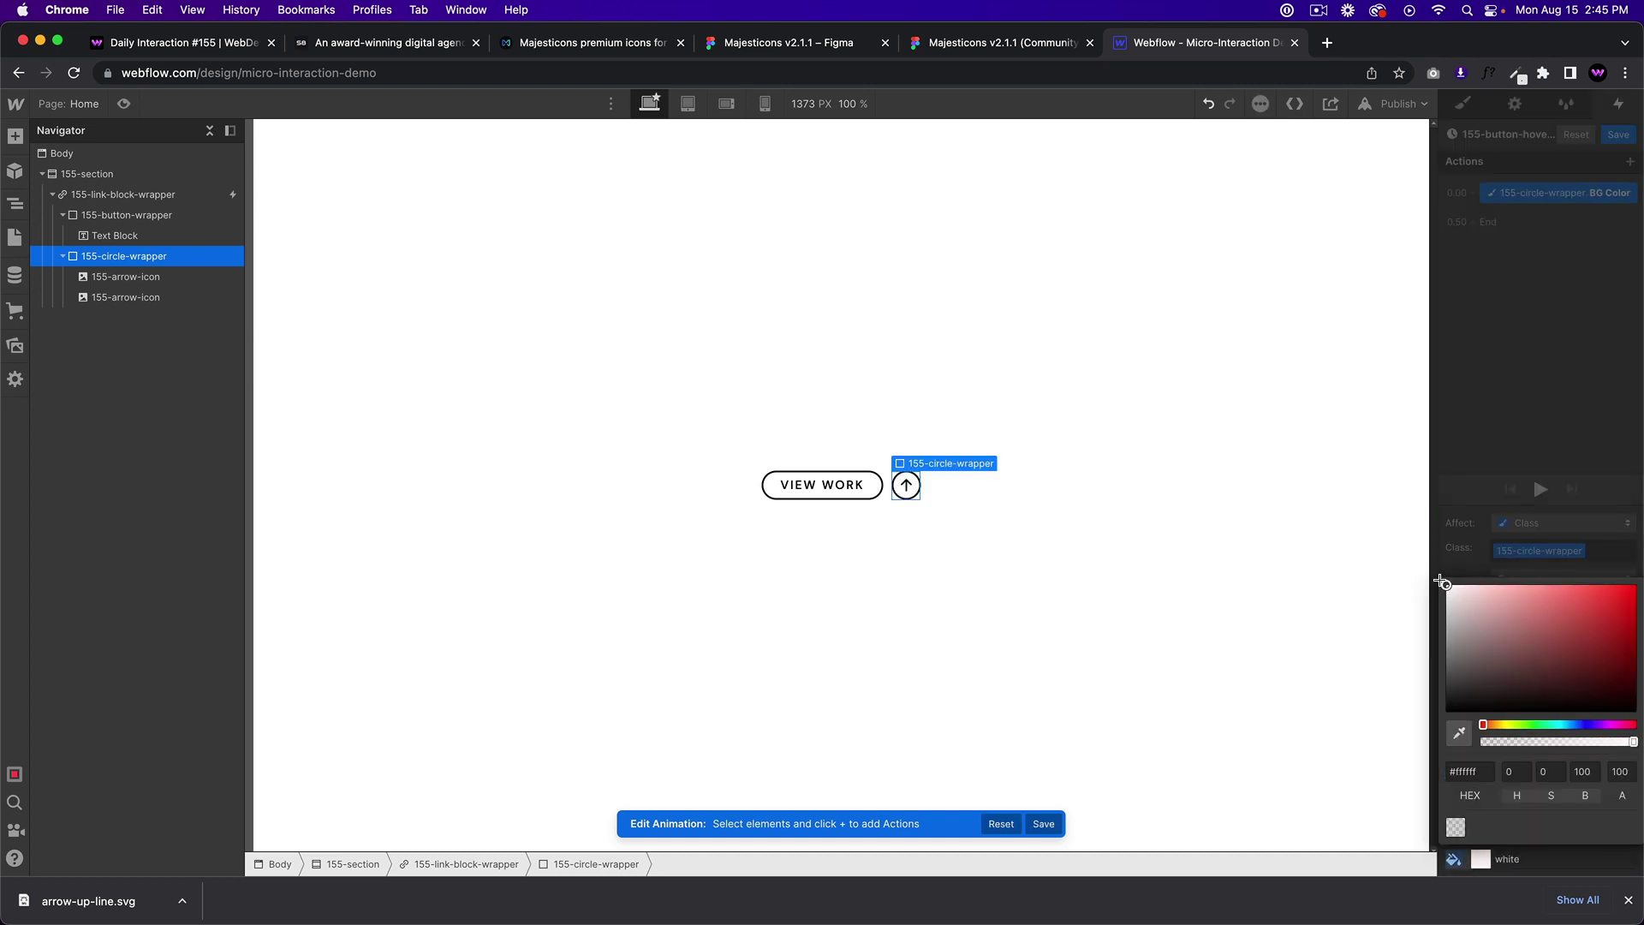
click(1516, 375)
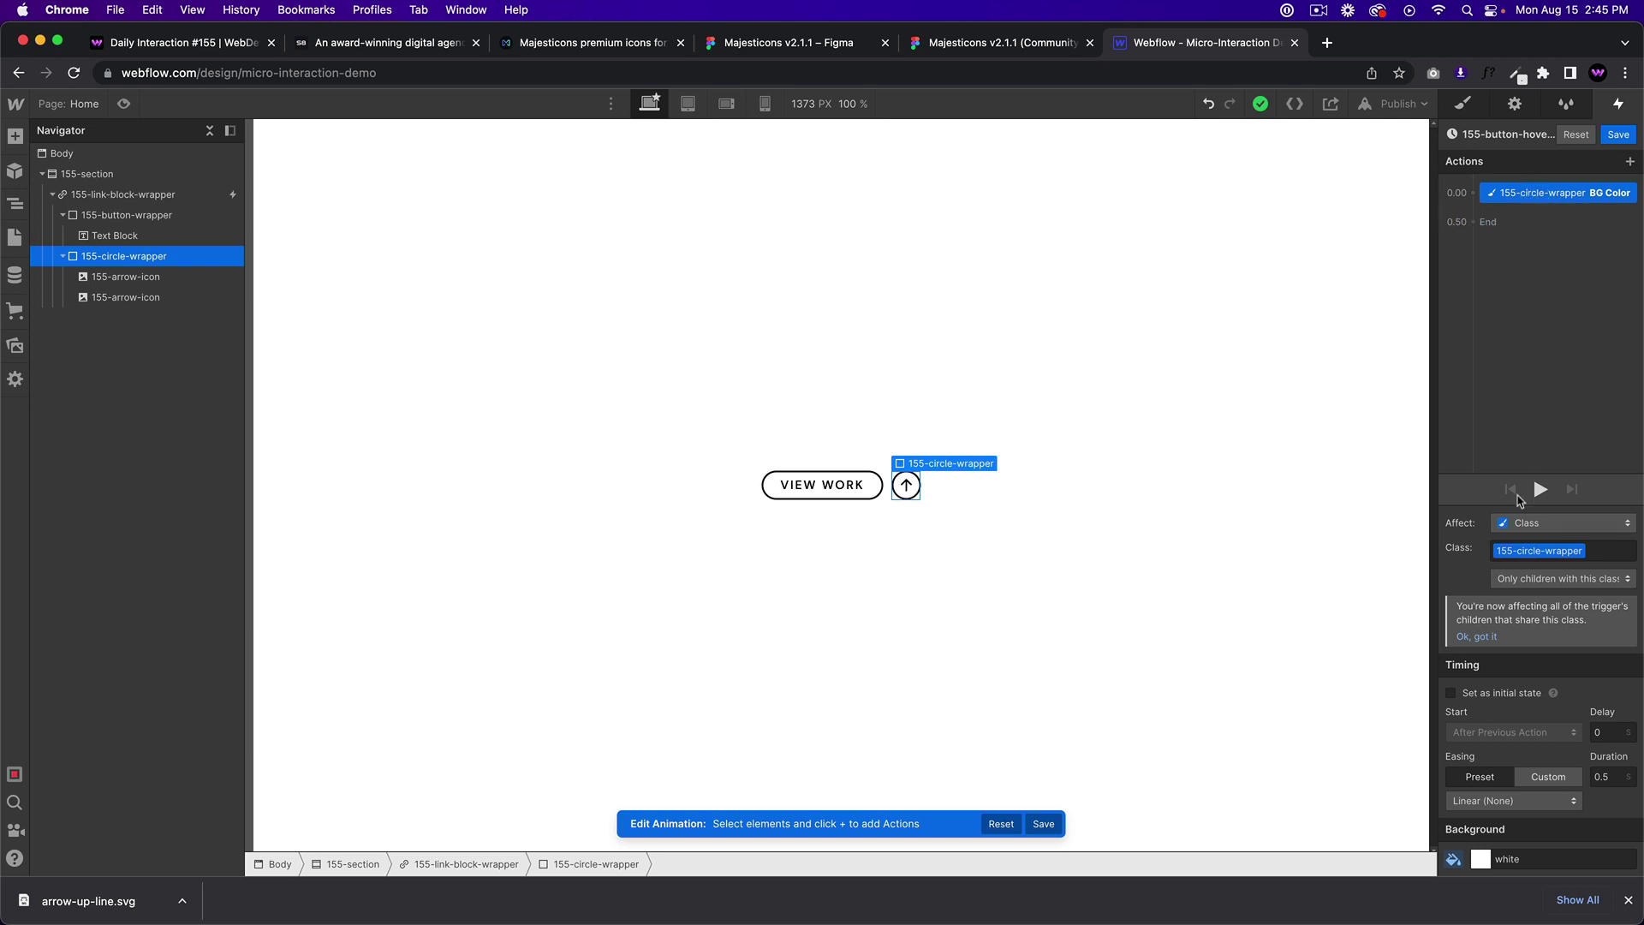
click(1451, 694)
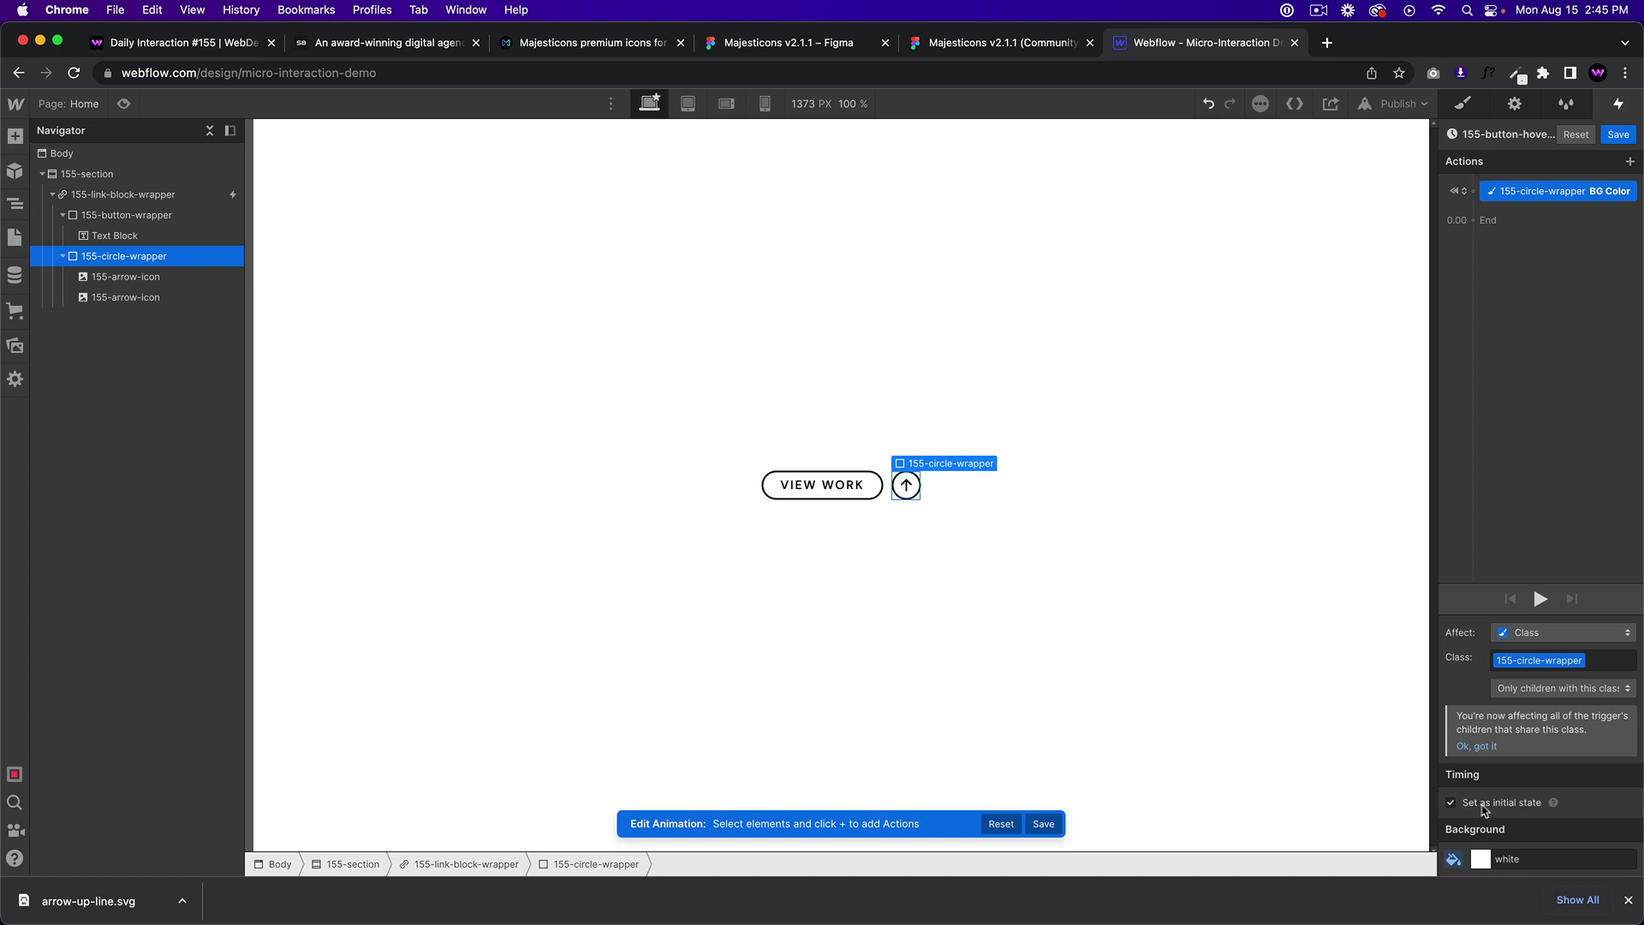
Add a second BG Color action for 155-circle-wrapper after the initial state and set its color to lime yellow (#eaff75)
drag(1528, 193, 1500, 205)
click(1500, 205)
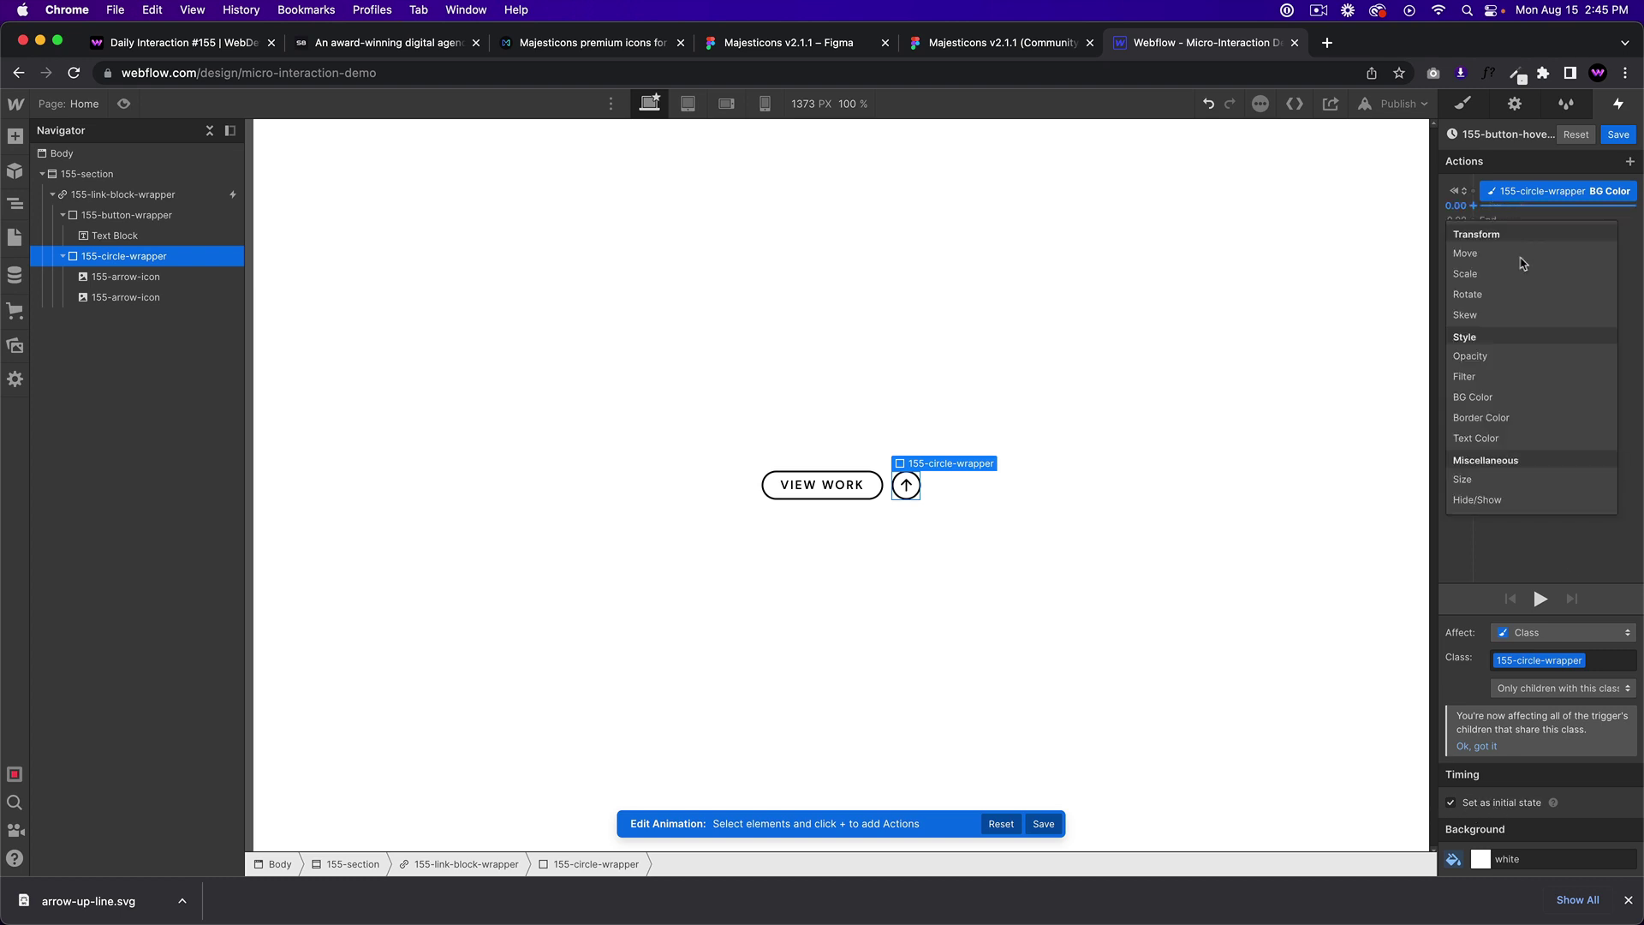
click(1486, 401)
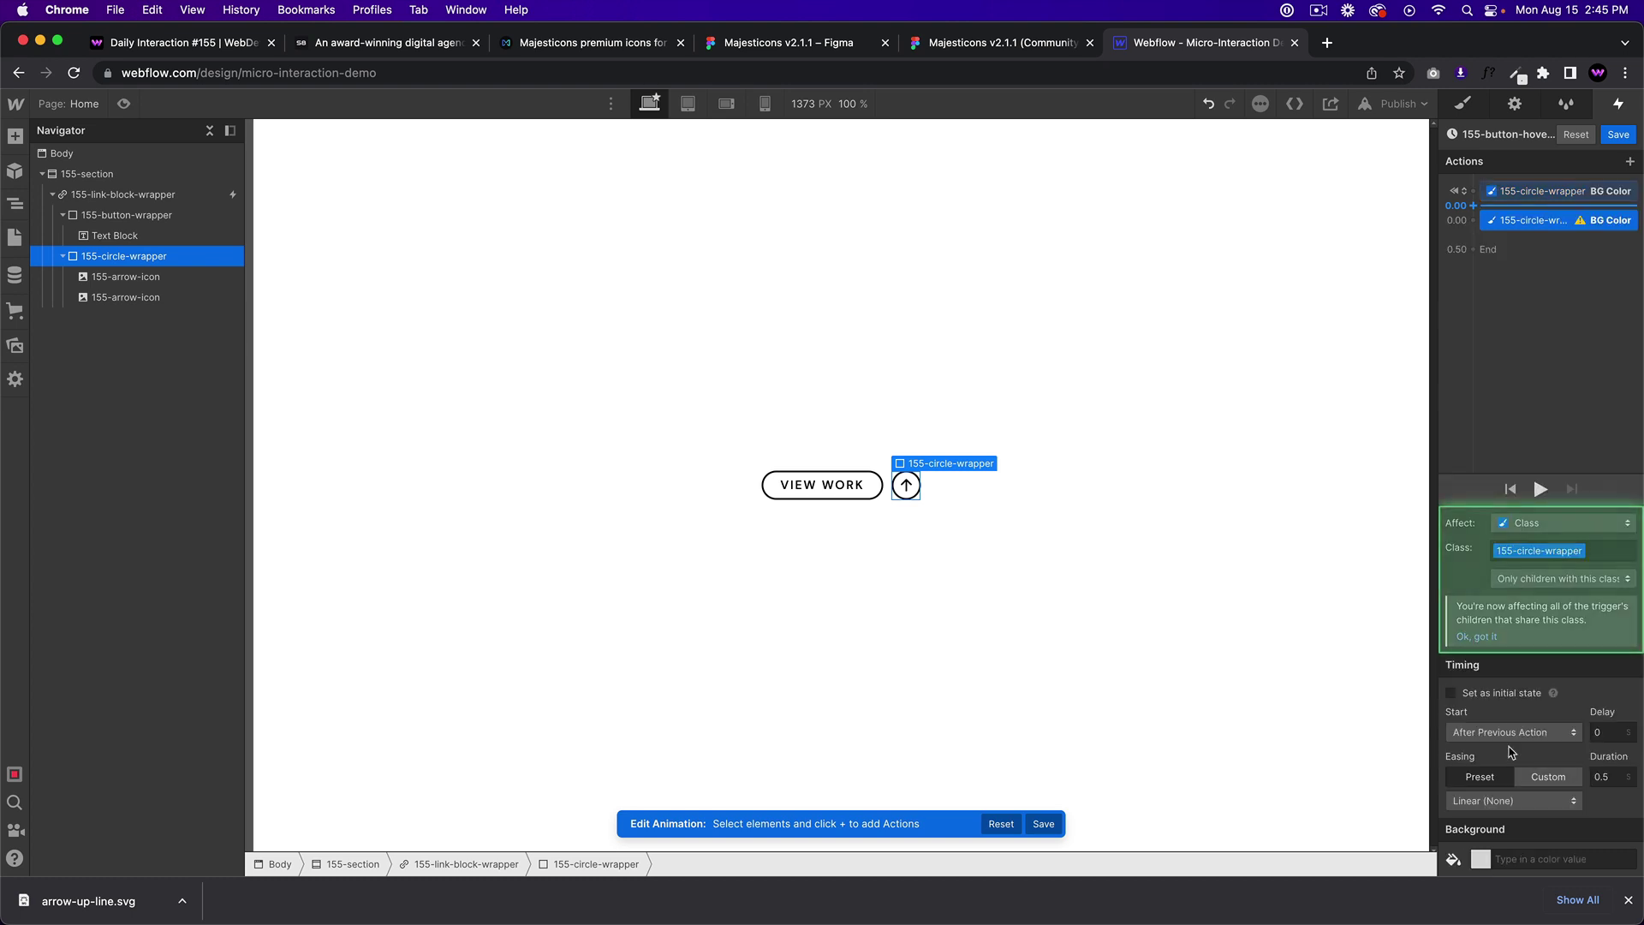
click(1479, 859)
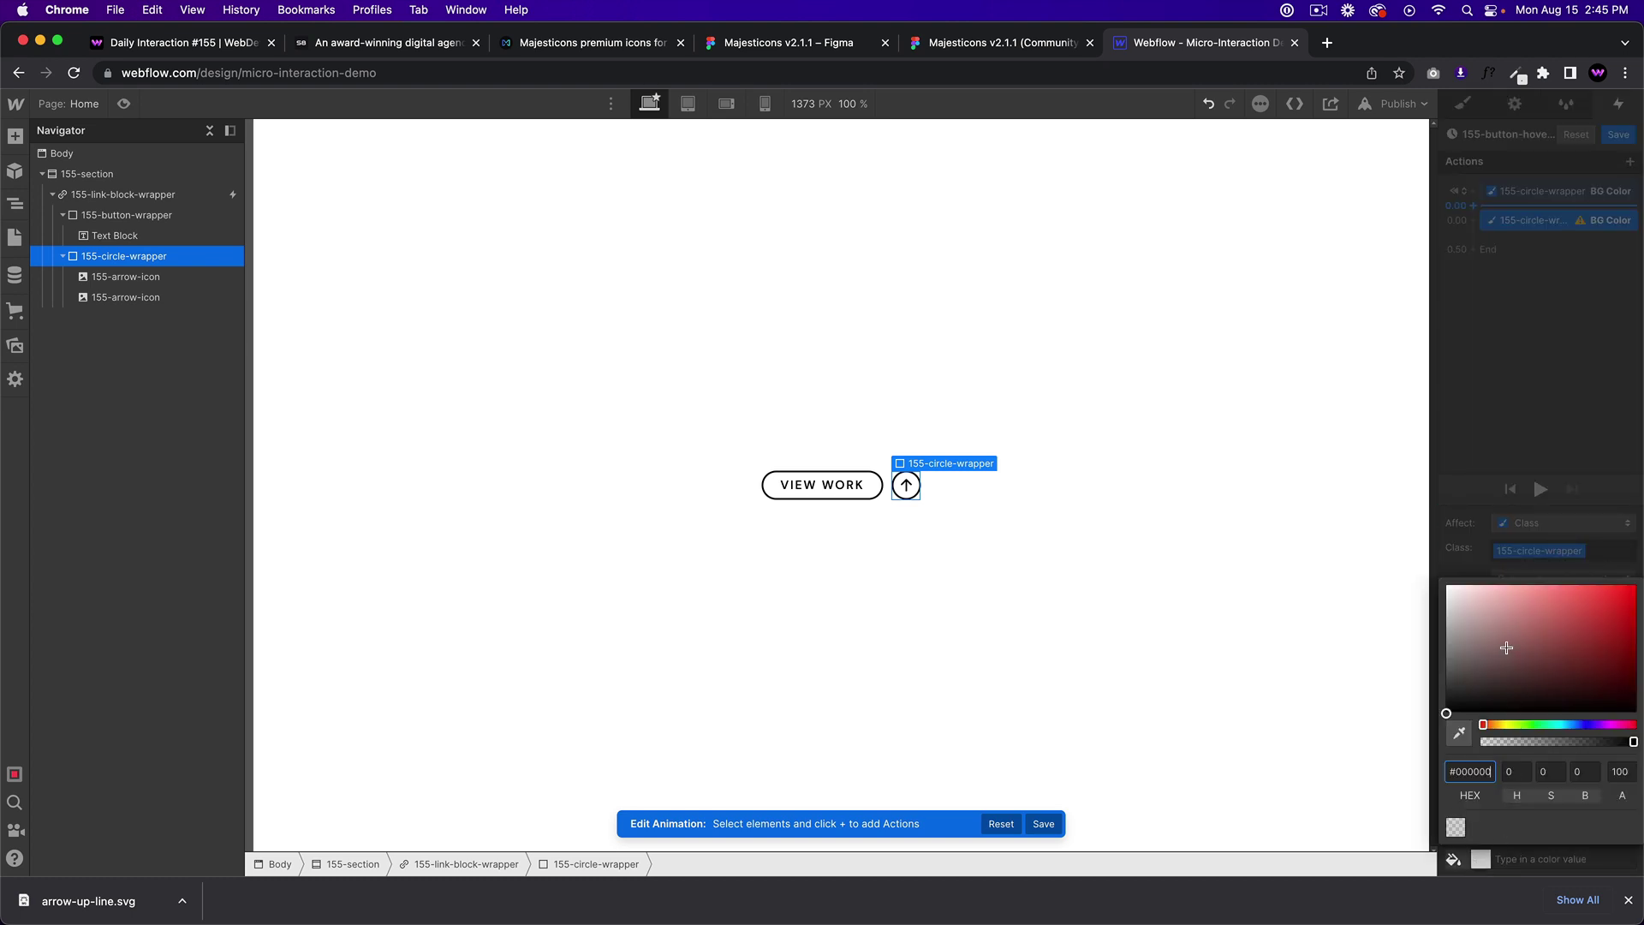
click(1501, 602)
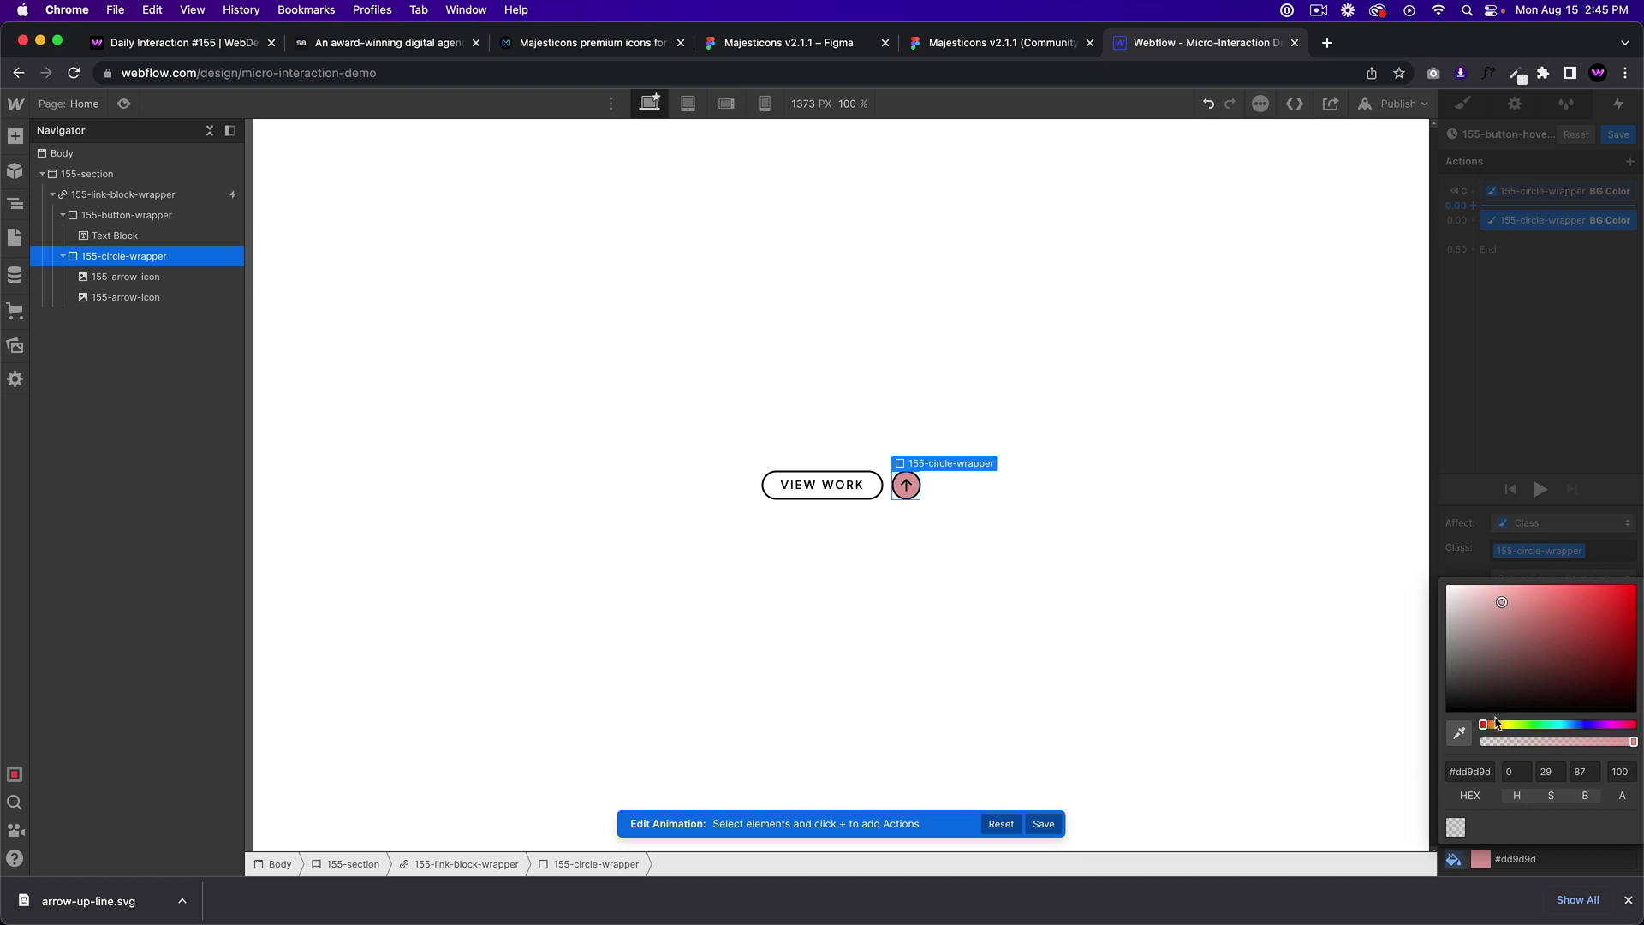
drag(1498, 724, 1509, 725)
mouse_move(1504, 606)
mouse_down()
mouse_move(1537, 593)
mouse_move(1516, 579)
mouse_up()
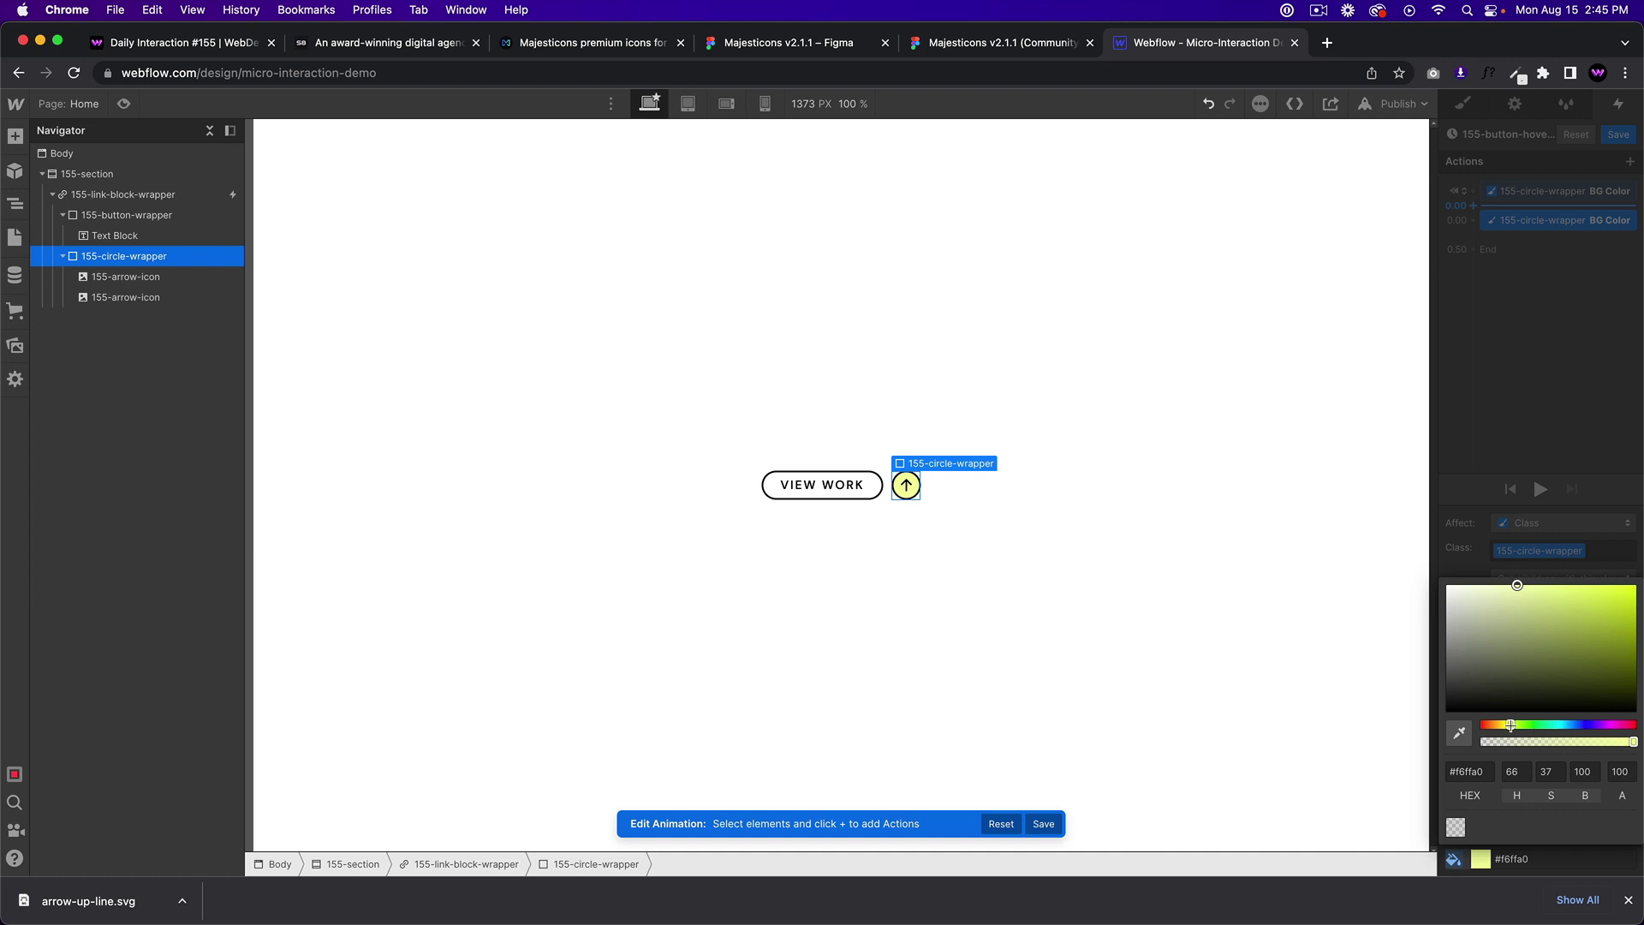
drag(1511, 725, 1515, 725)
drag(1517, 591, 1549, 583)
drag(1513, 724, 1510, 725)
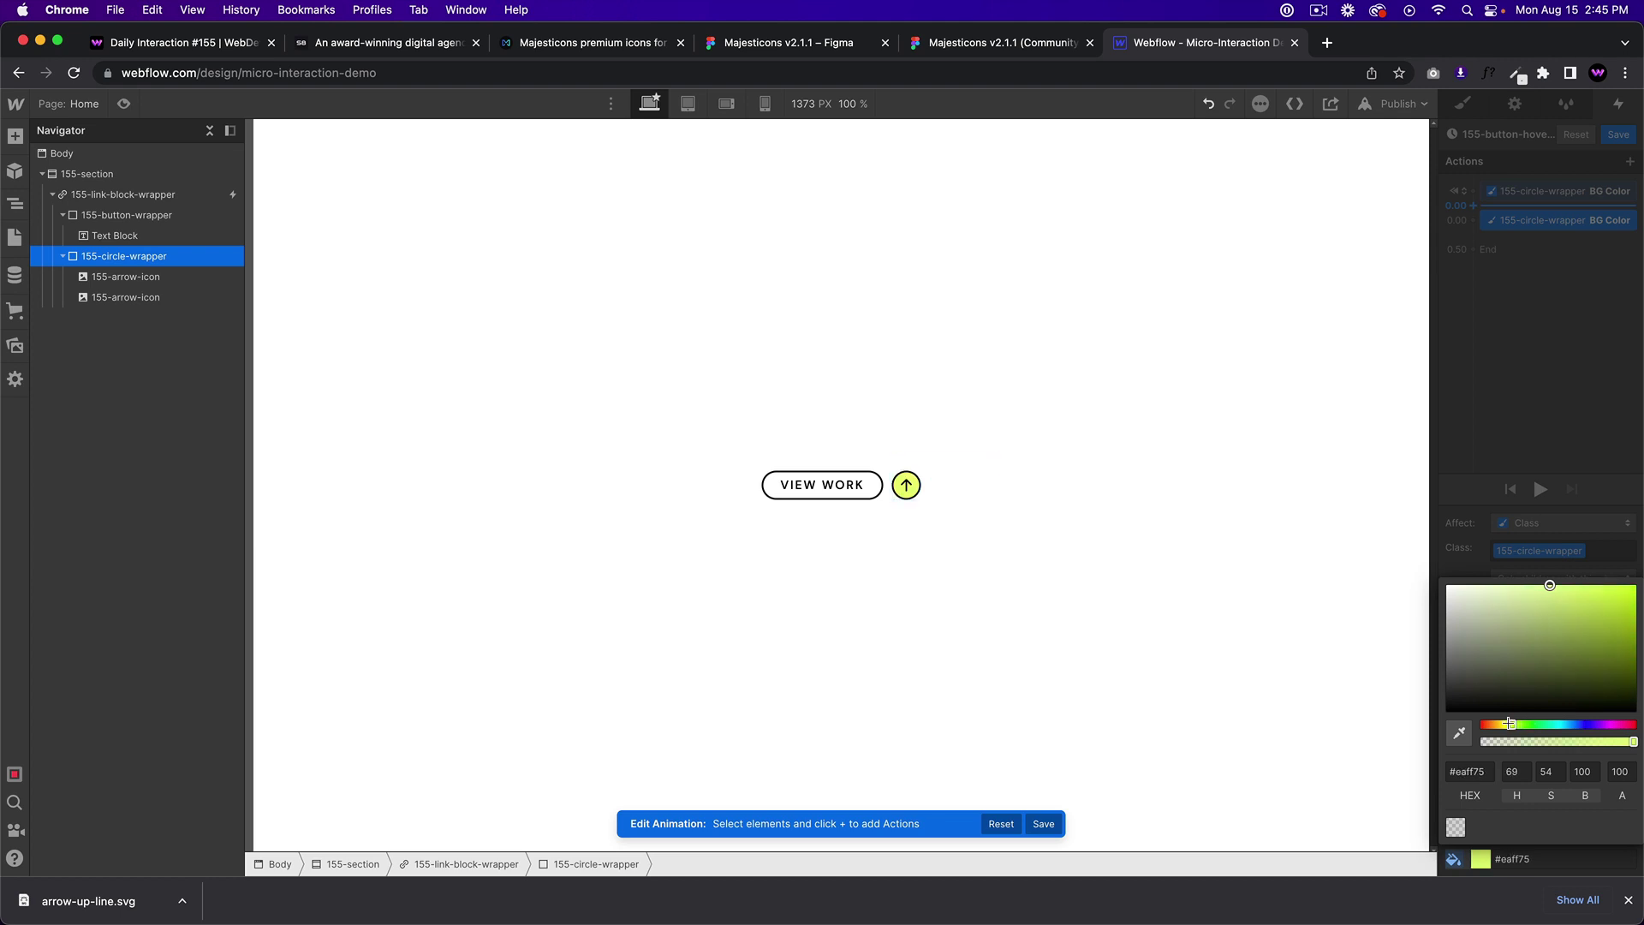
click(1566, 324)
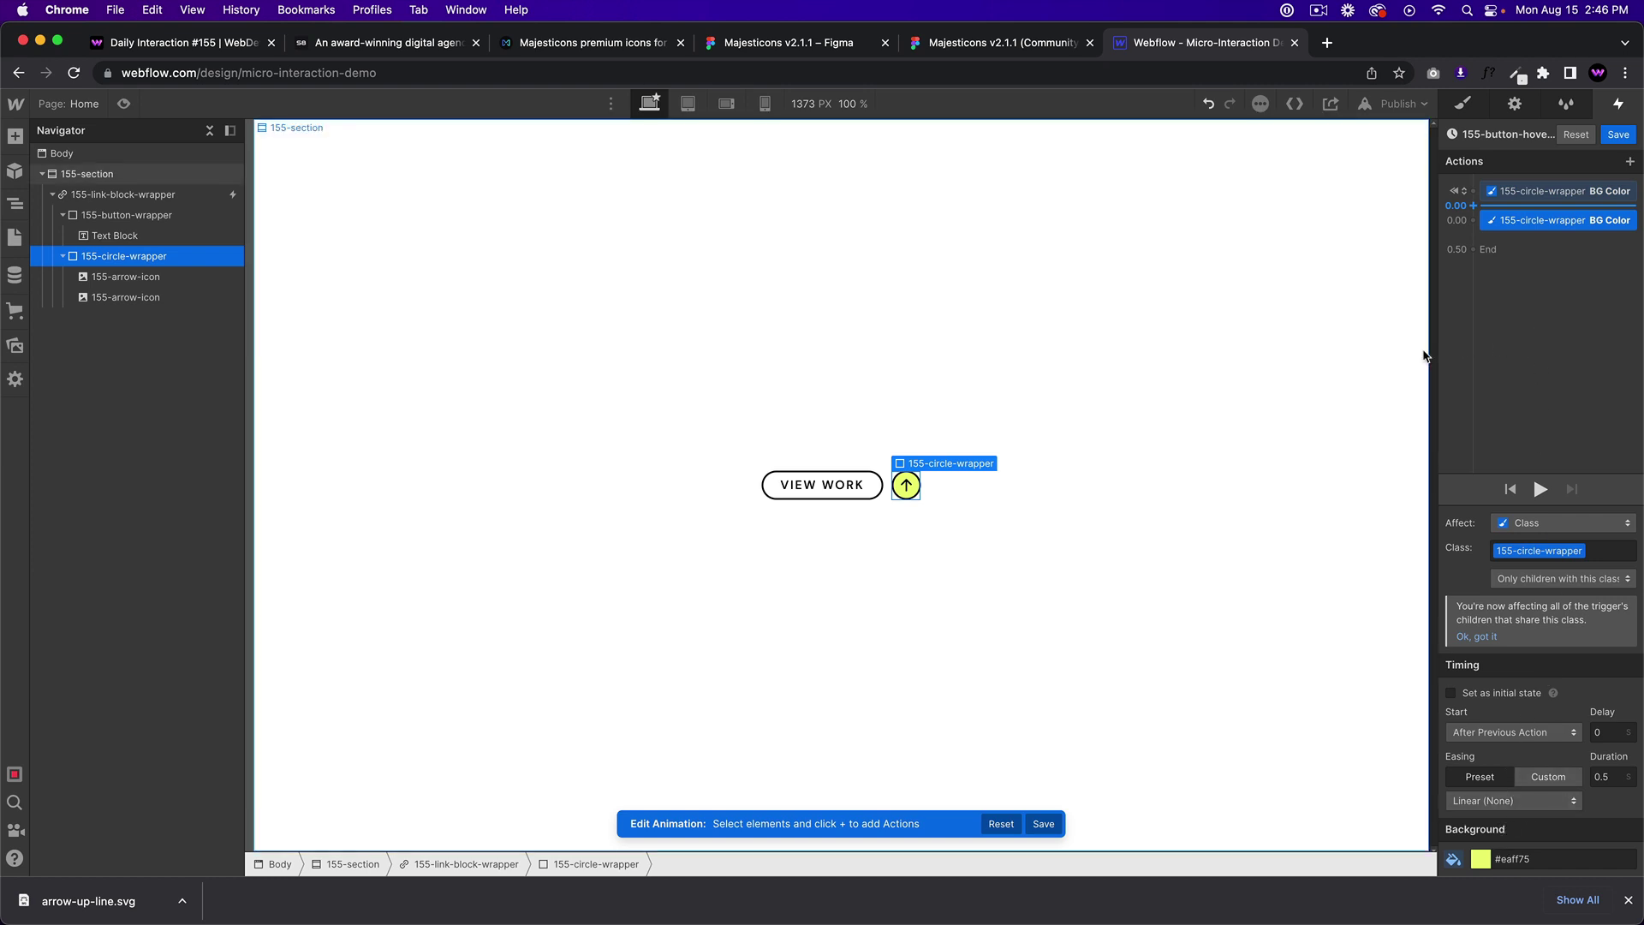
Add a Move action for 155-arrow-icon with a vertical offset of -100%
click(126, 277)
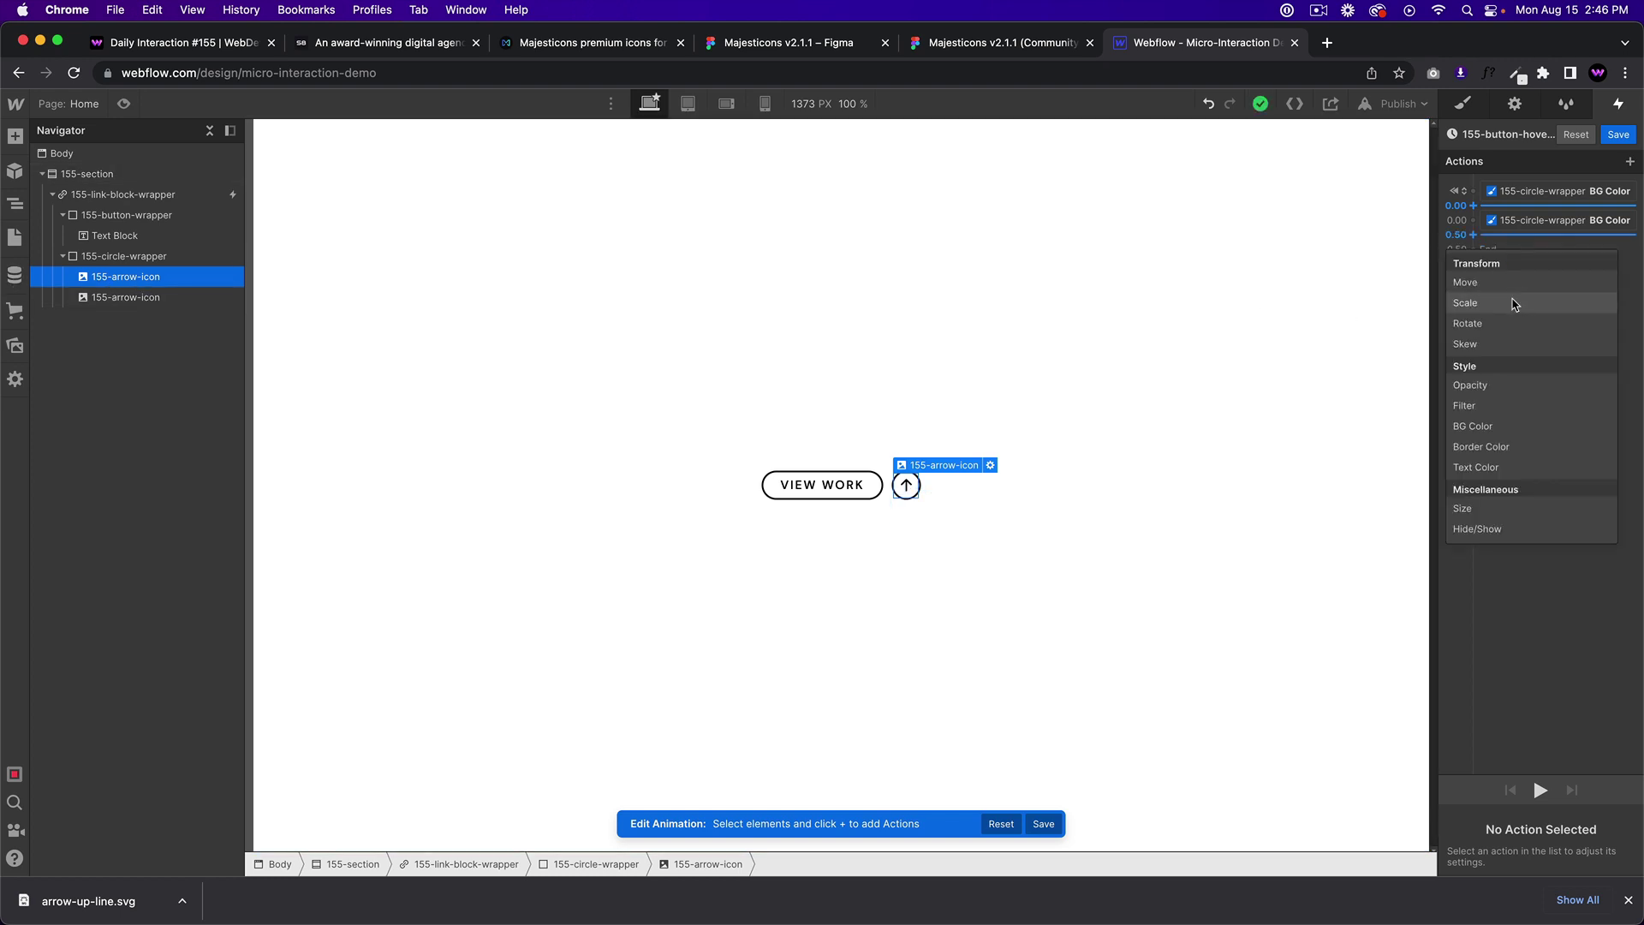
click(1499, 282)
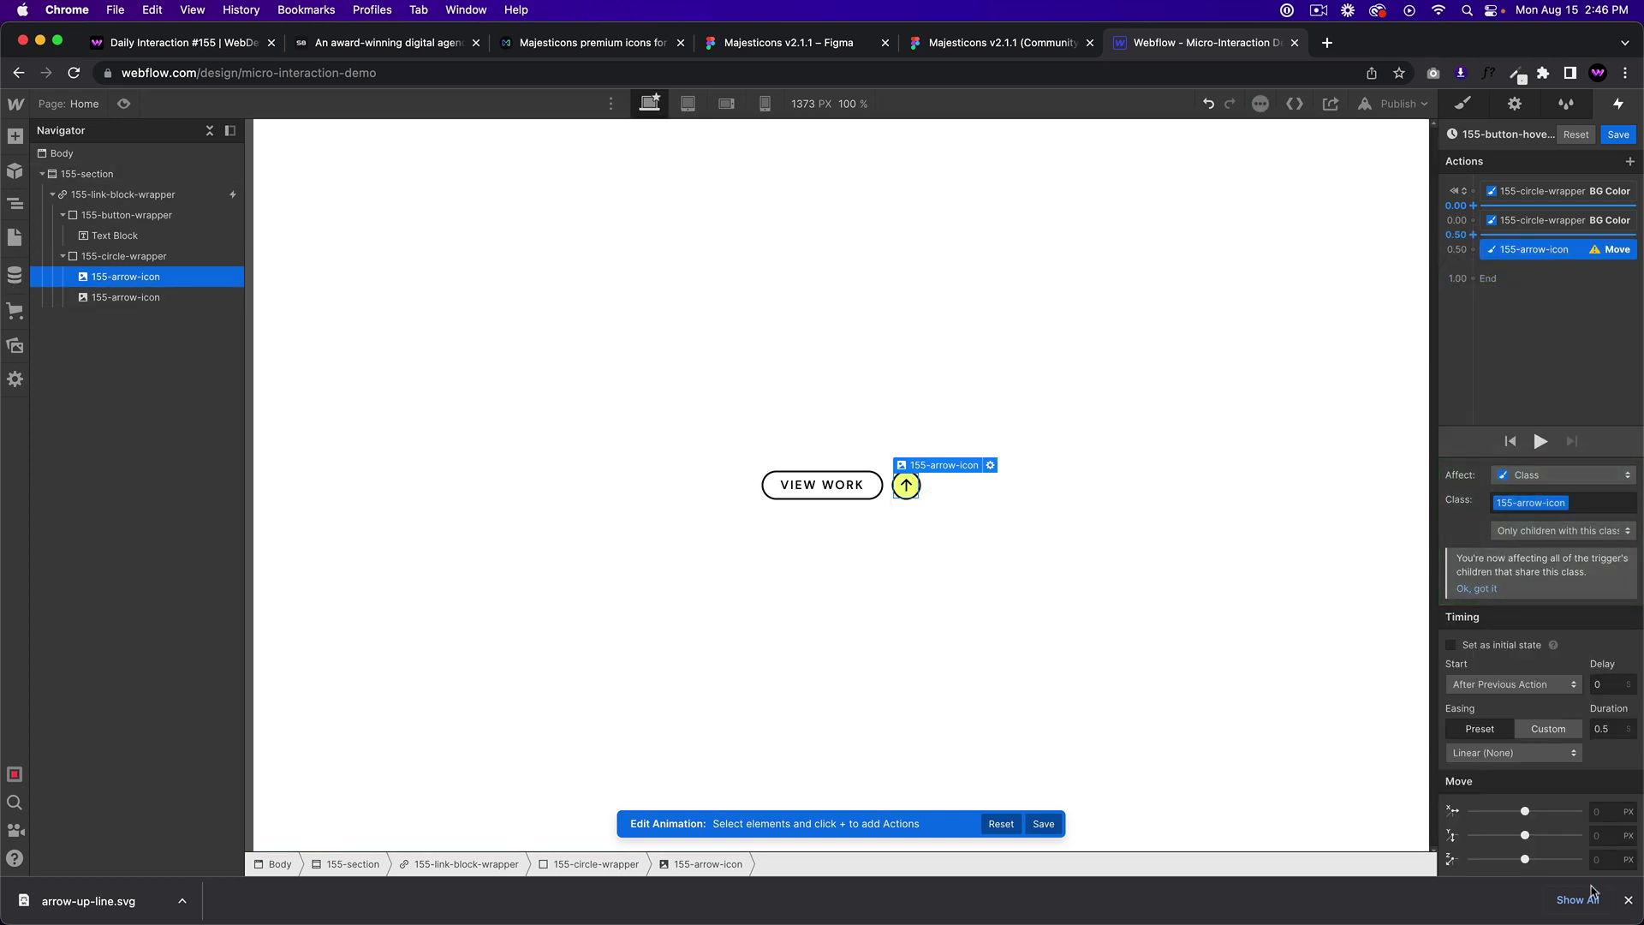
click(1603, 836)
text(-100%)
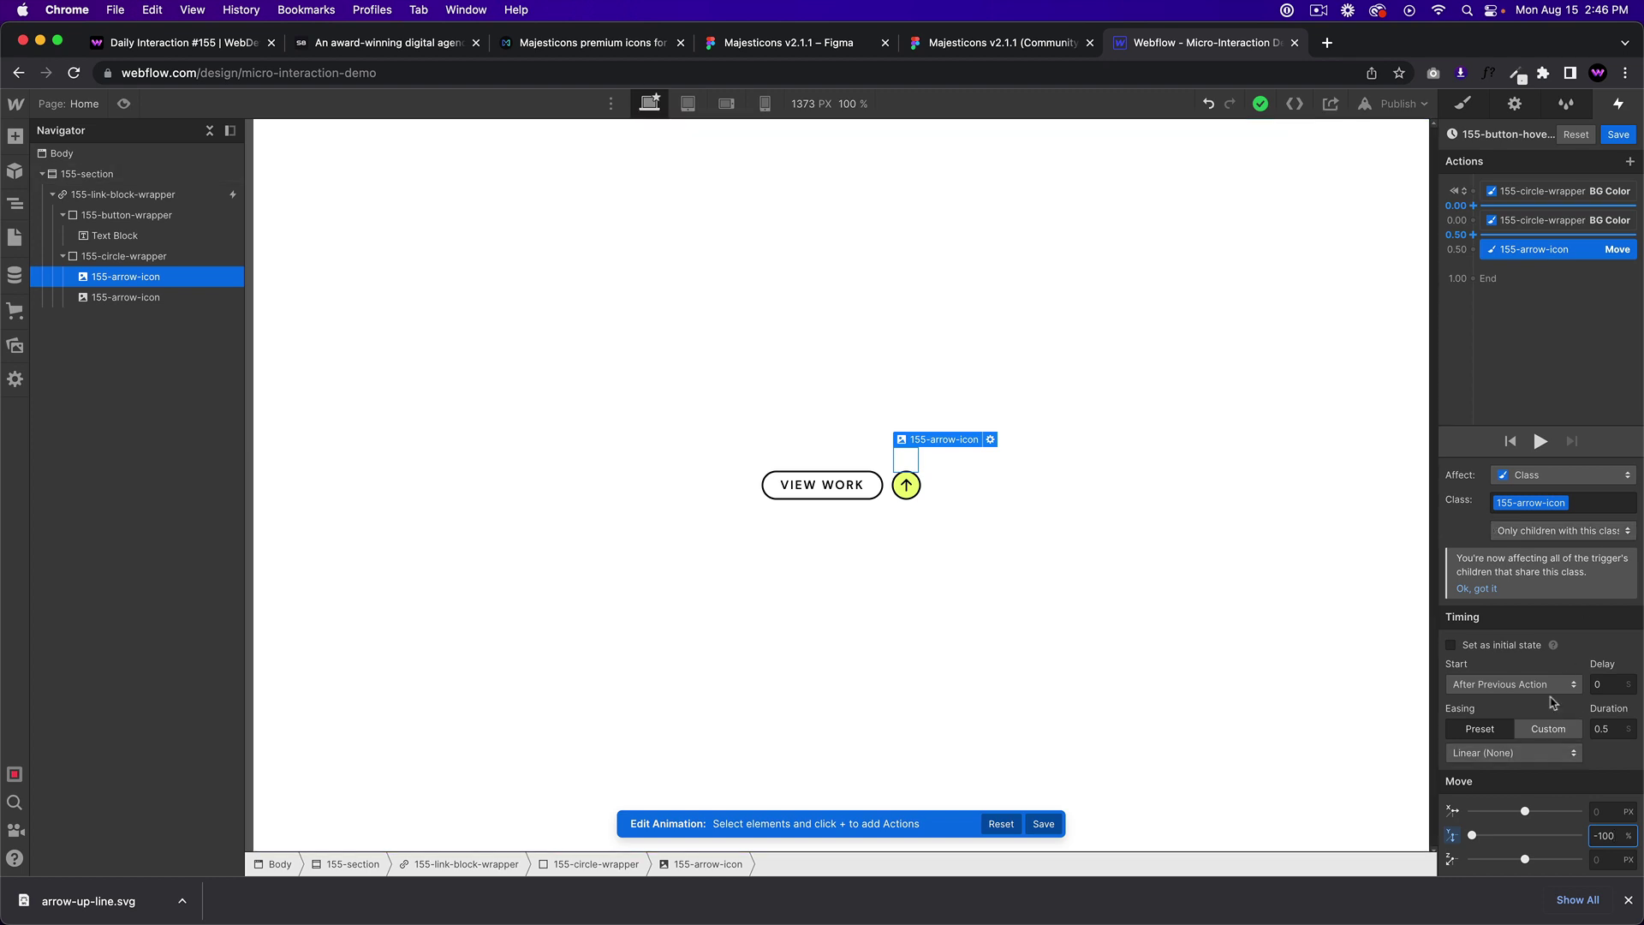
Make the 155-arrow-icon Move action start with the lime BG Color action and preview the hover animation on the page
click(1542, 440)
drag(1531, 256, 1534, 226)
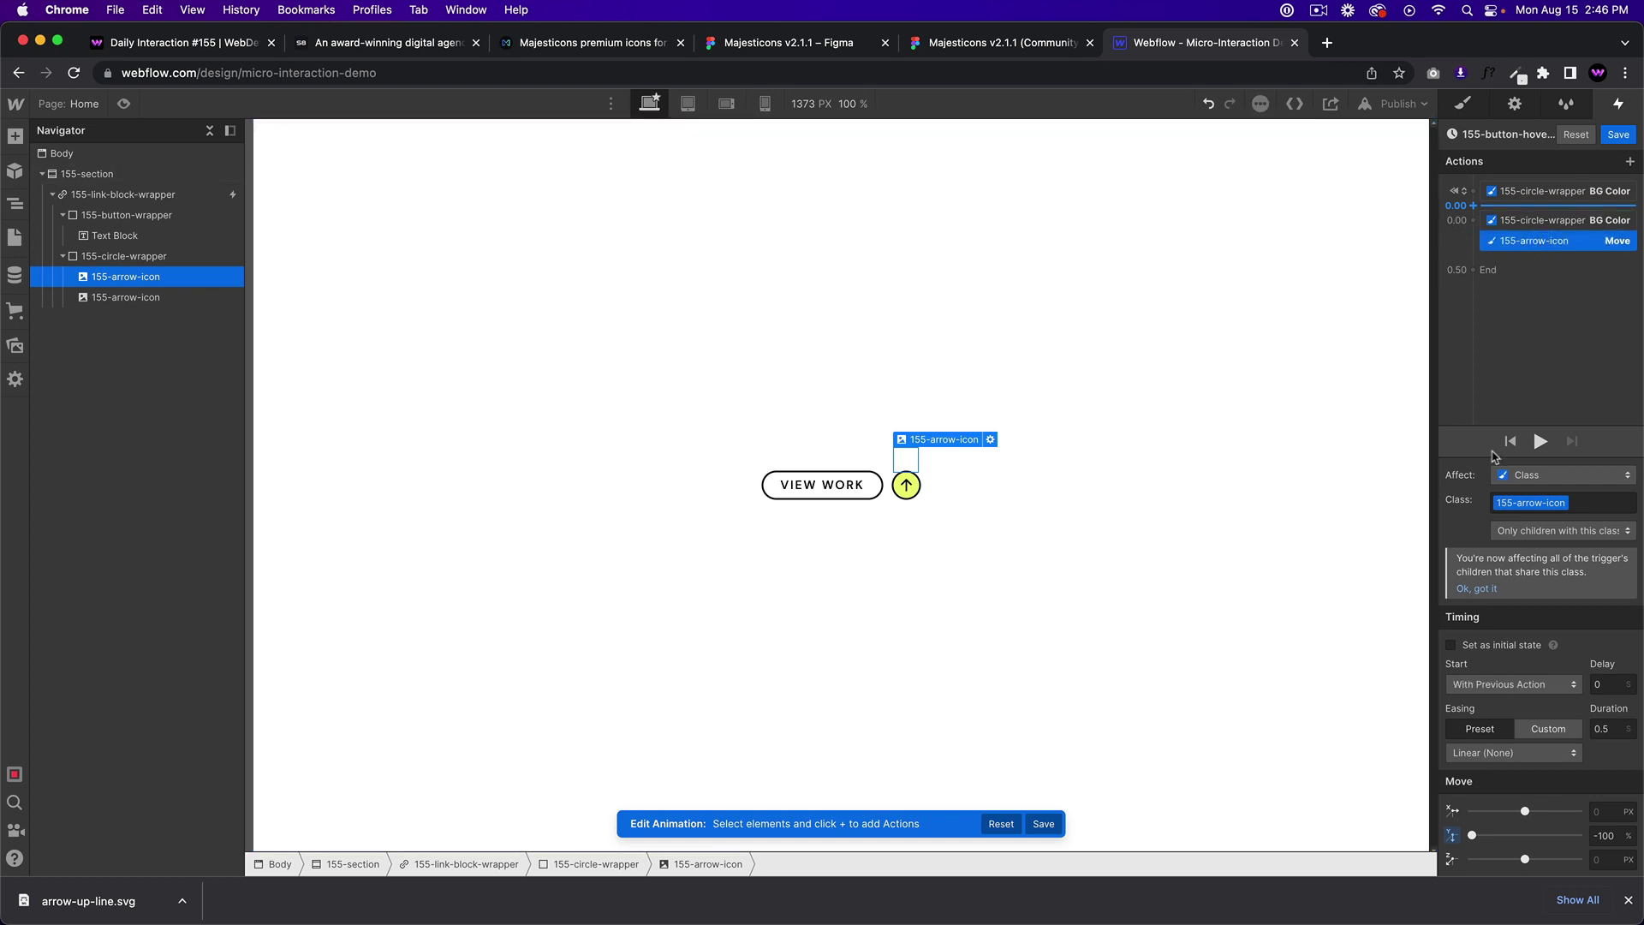
click(1539, 441)
click(124, 104)
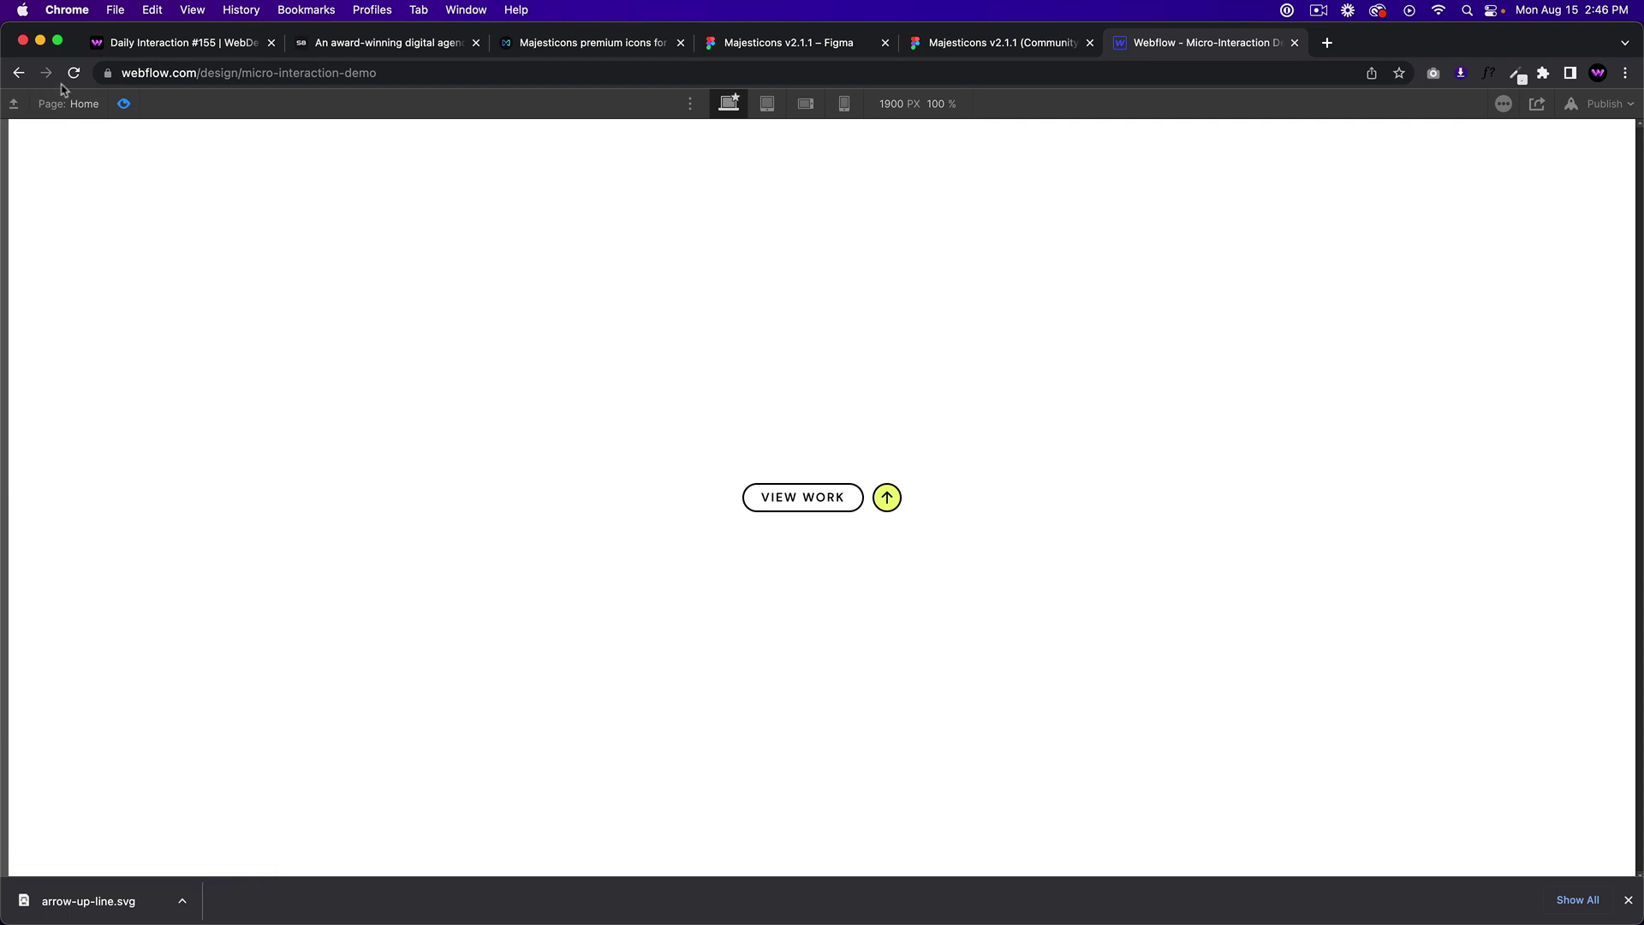
click(124, 104)
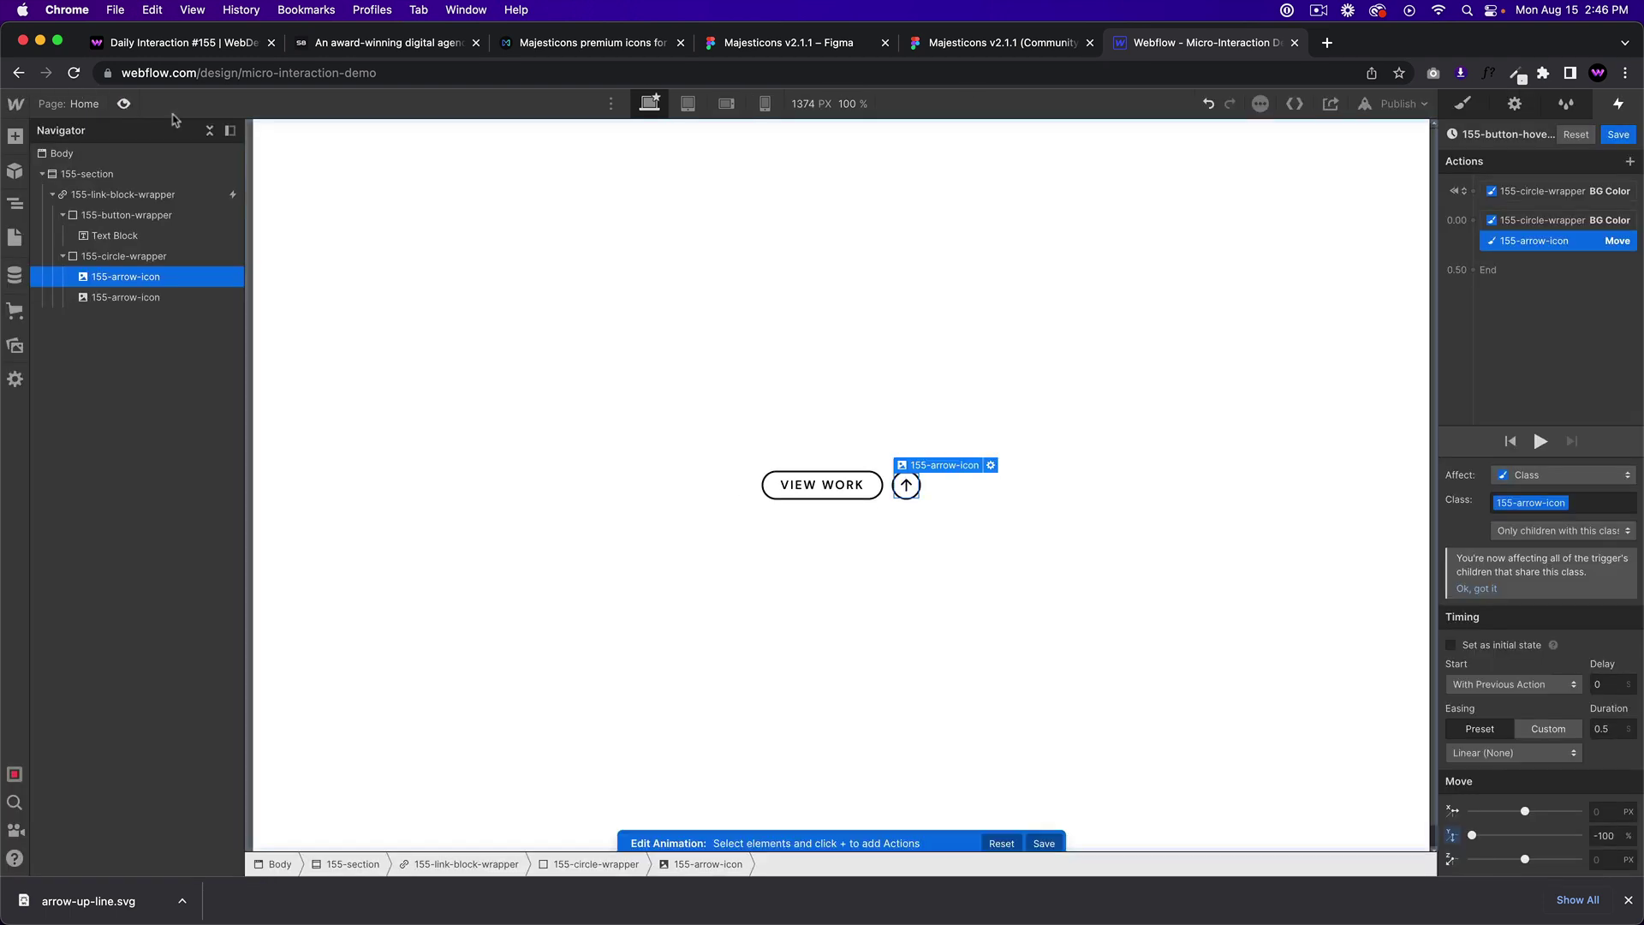
click(1527, 646)
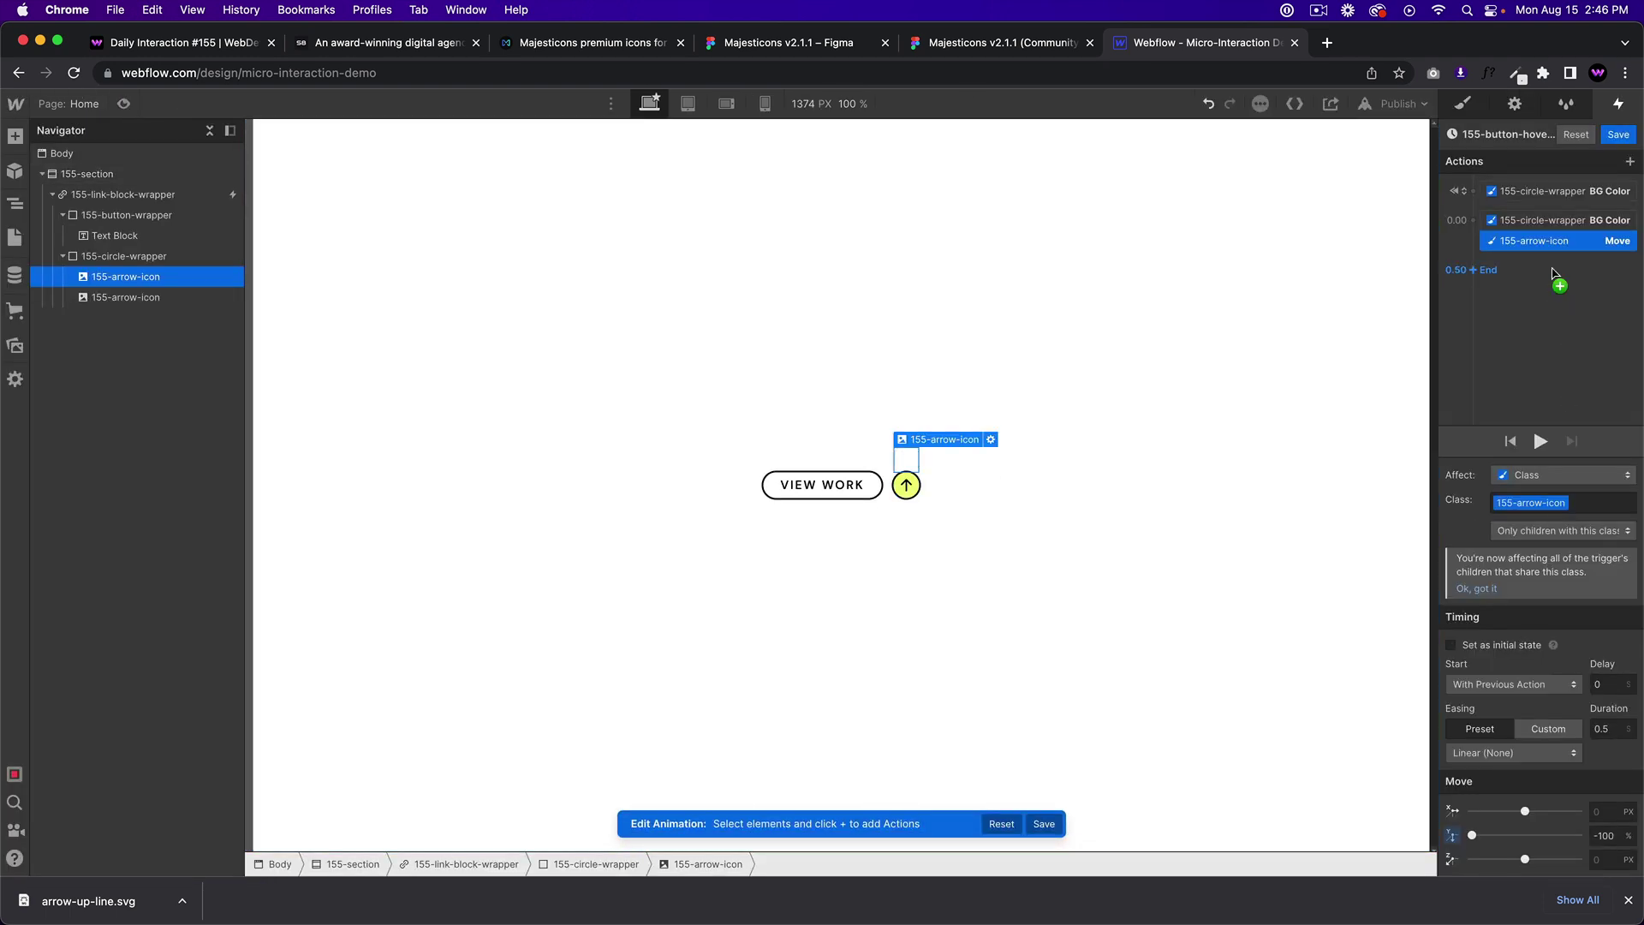
Add a white Border Color action for 155-circle-wrapper and make it start together with the BG Color and Move actions
drag(1554, 274, 1526, 254)
click(1527, 254)
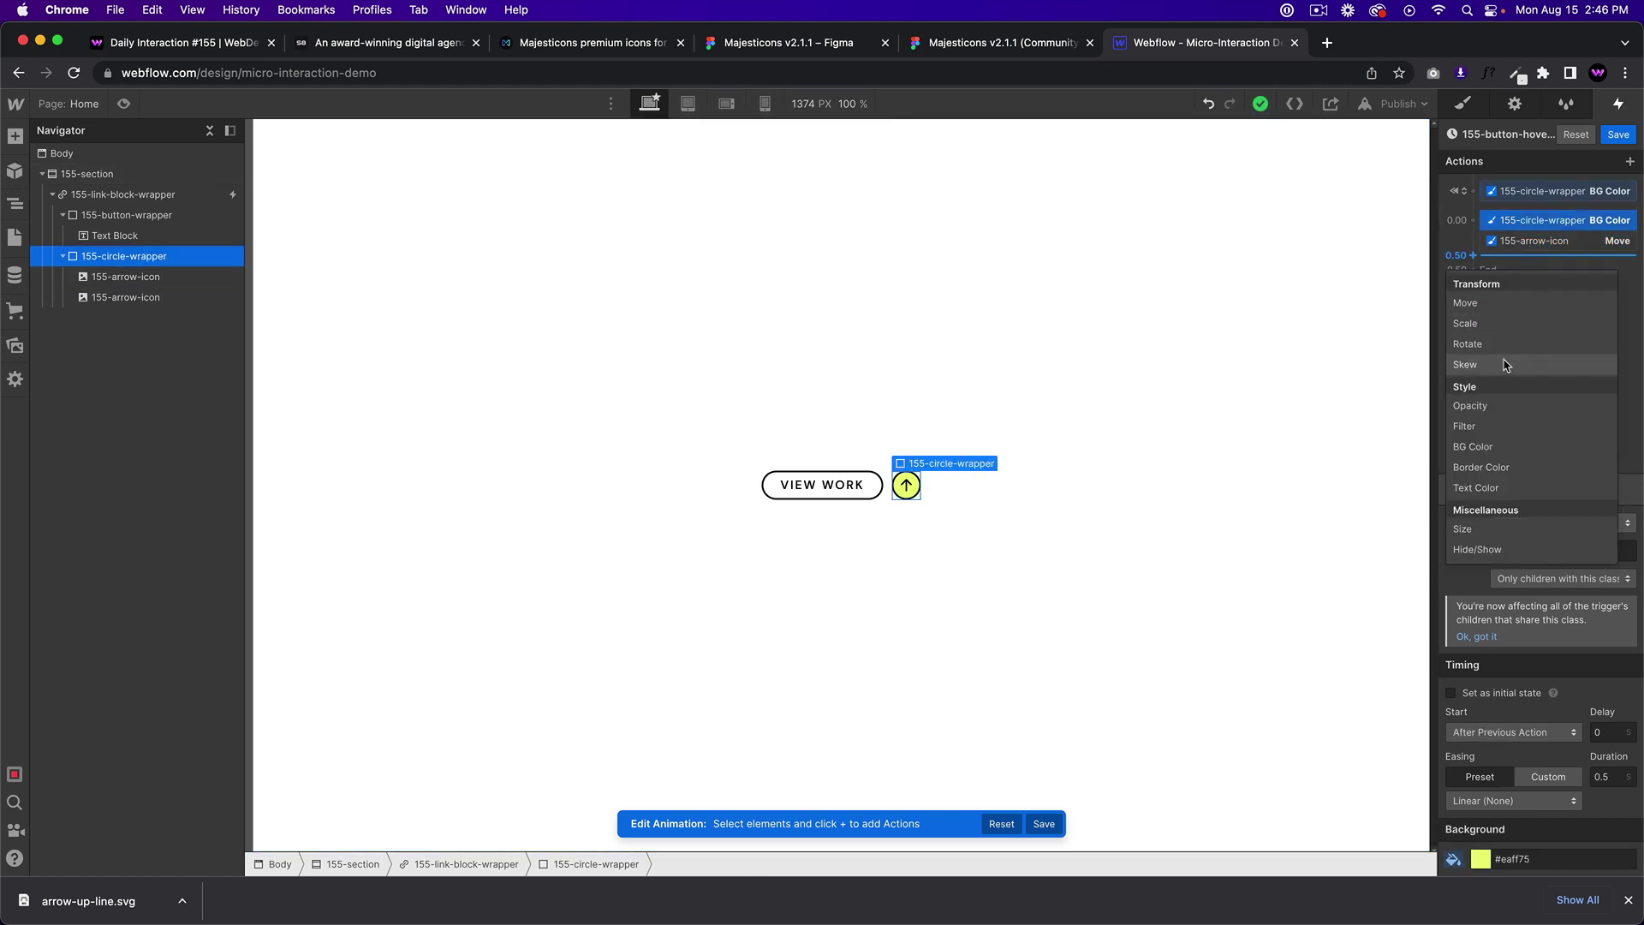
click(1494, 468)
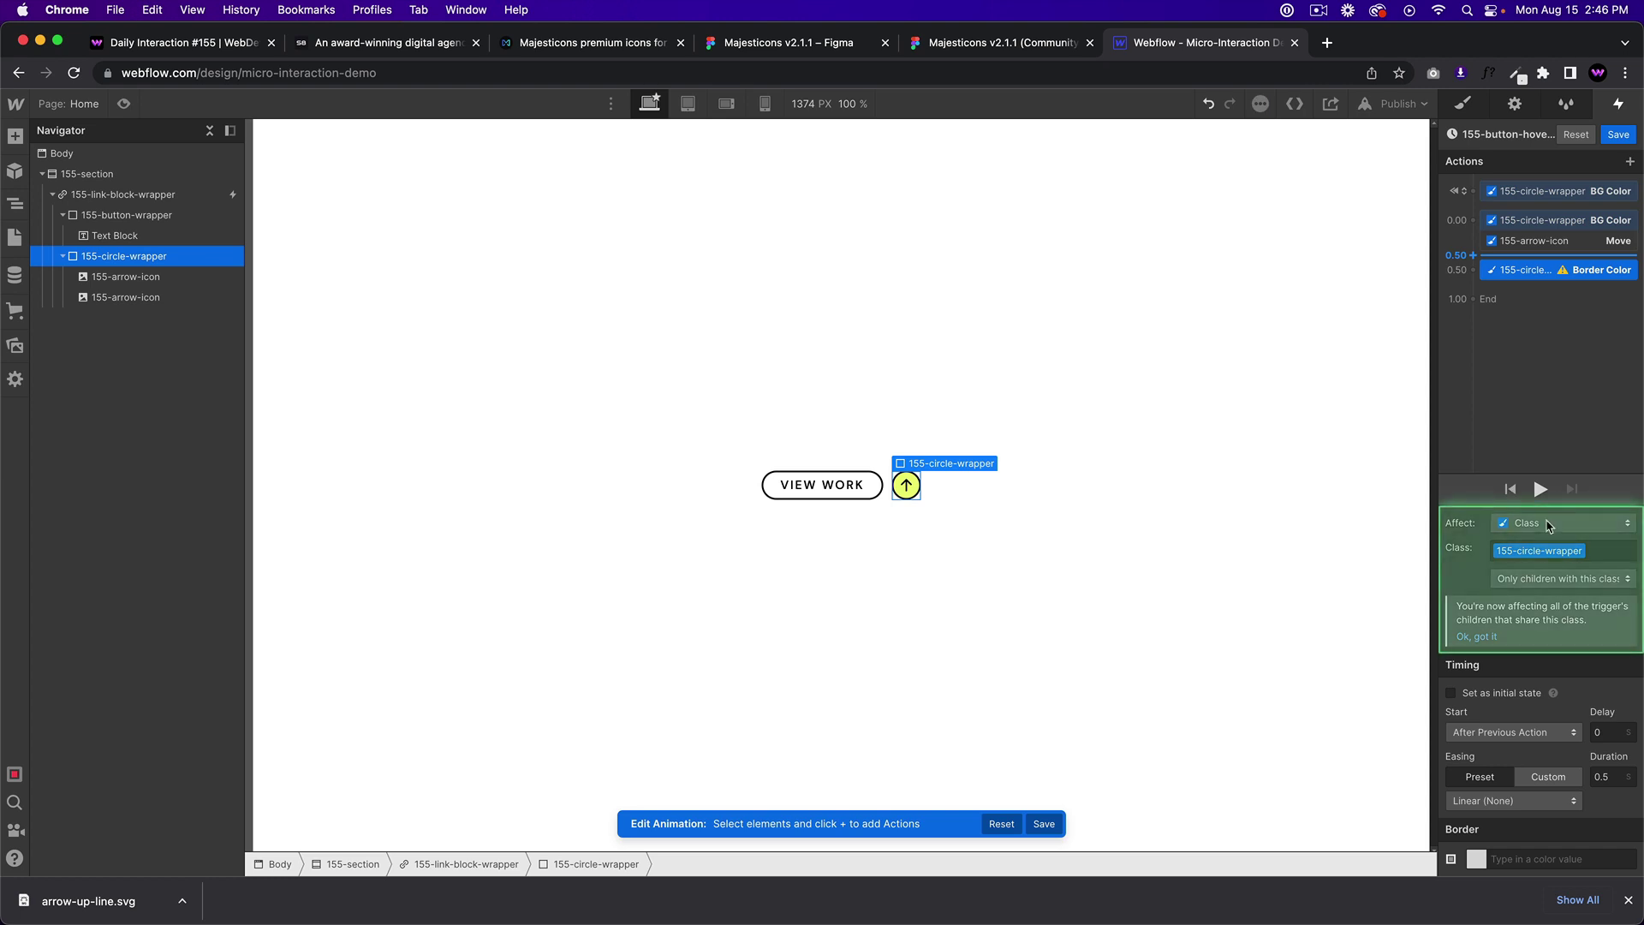
click(1474, 859)
click(1514, 434)
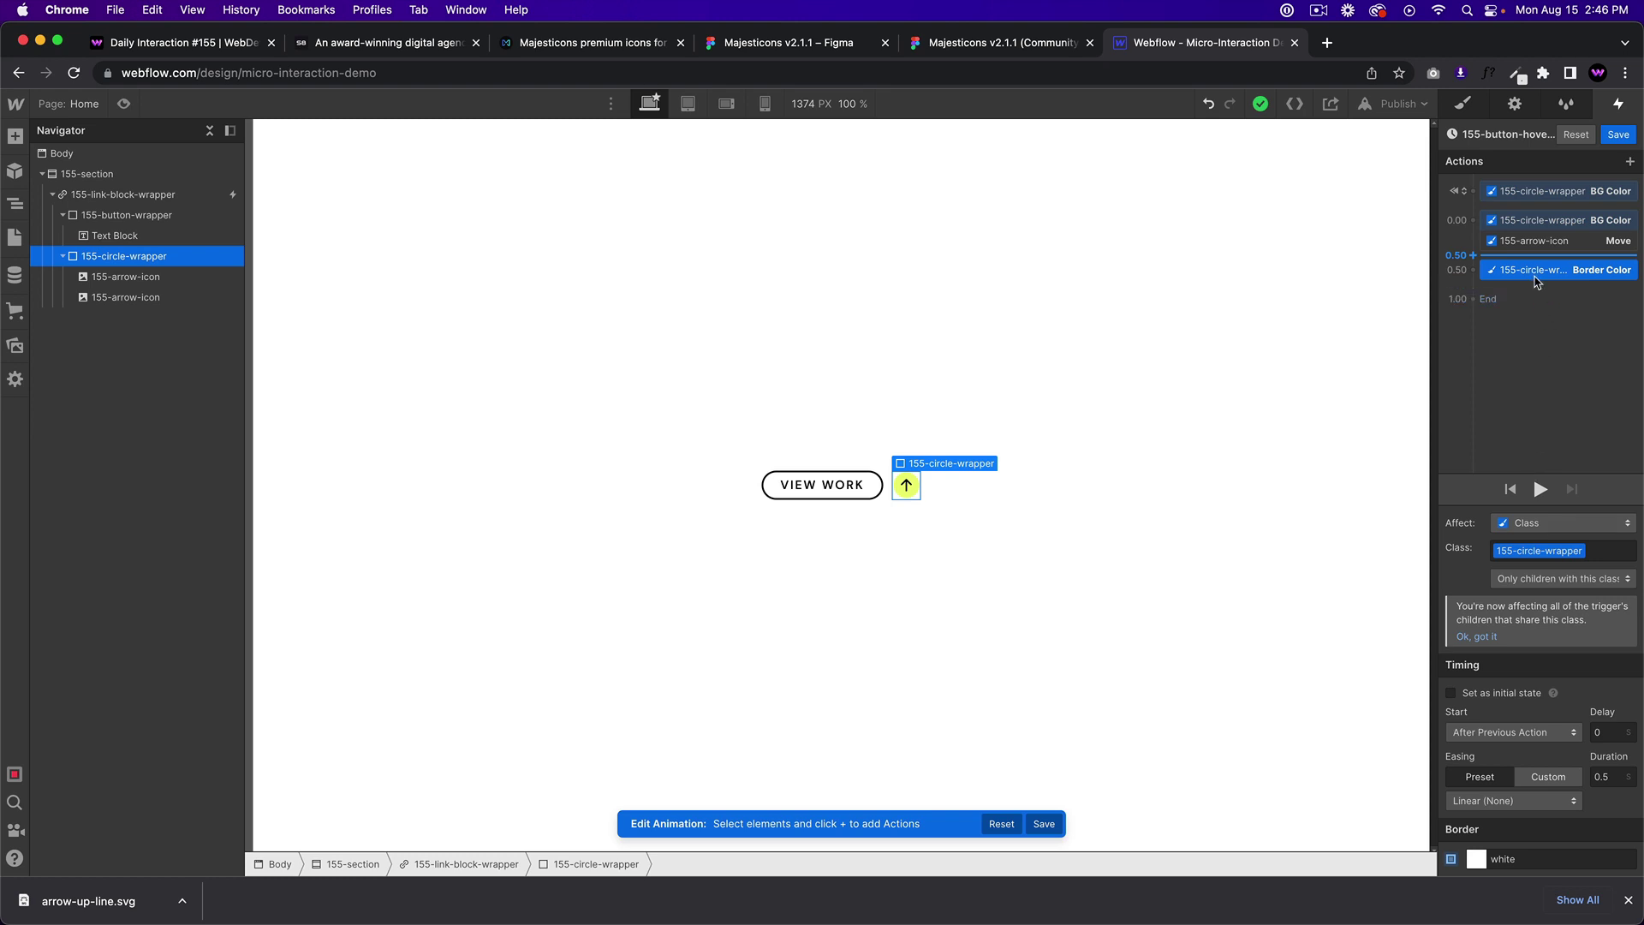
drag(1537, 283, 1539, 250)
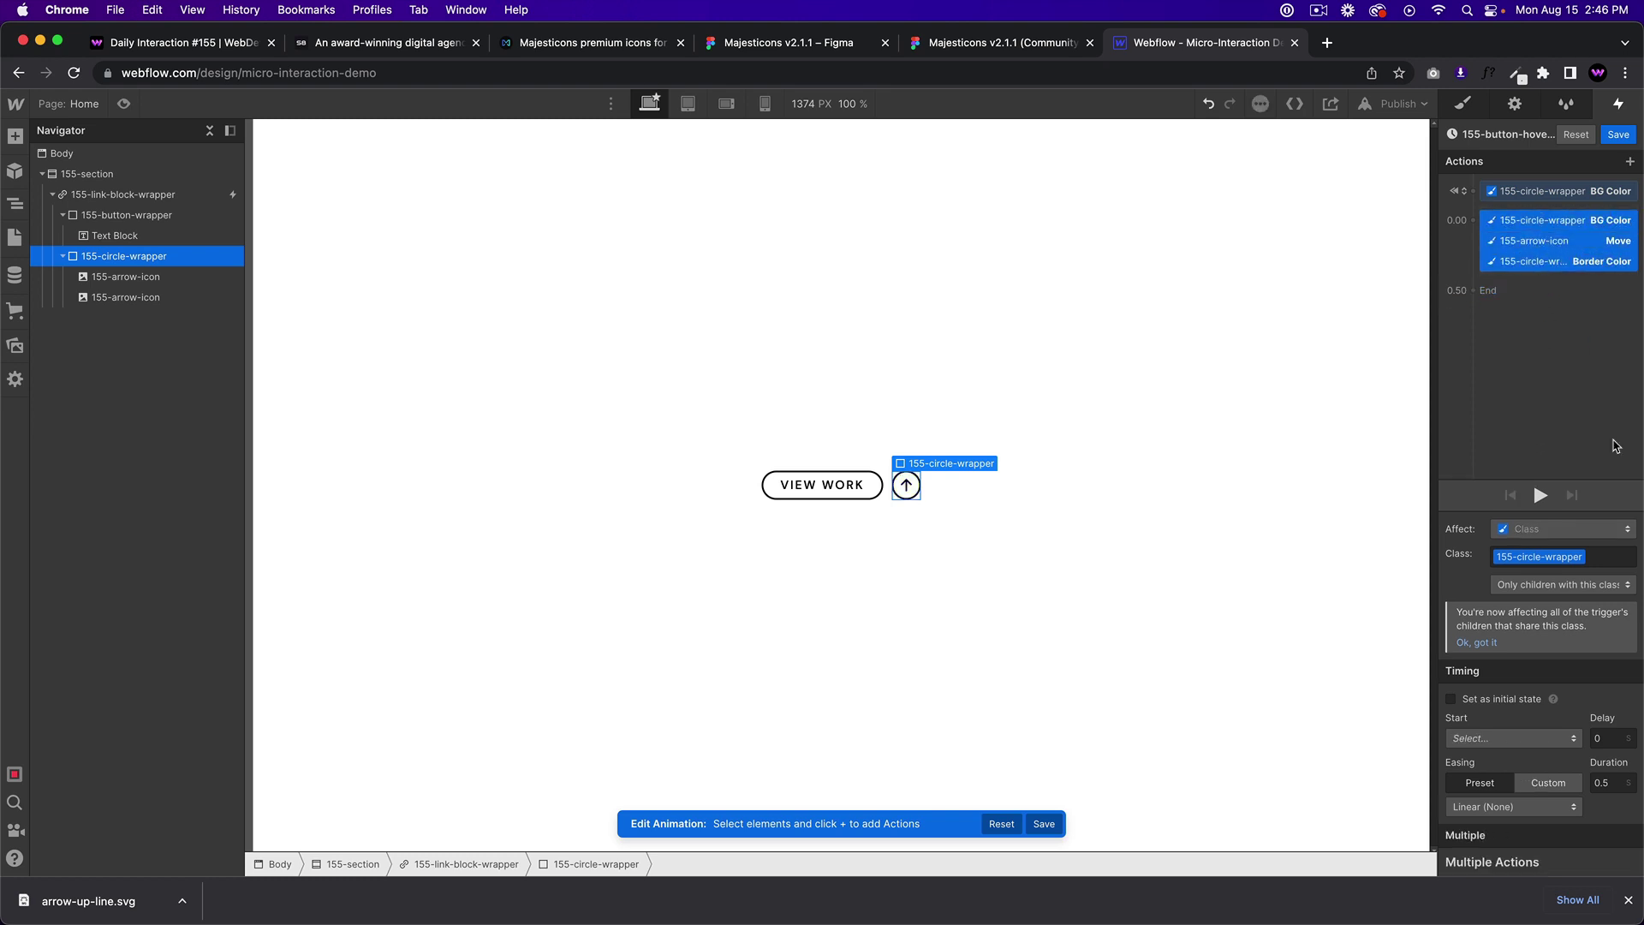
Set the three simultaneous actions to a 0.2 s duration with Ease easing, preview the page, and save the animation
click(1607, 777)
click(1512, 807)
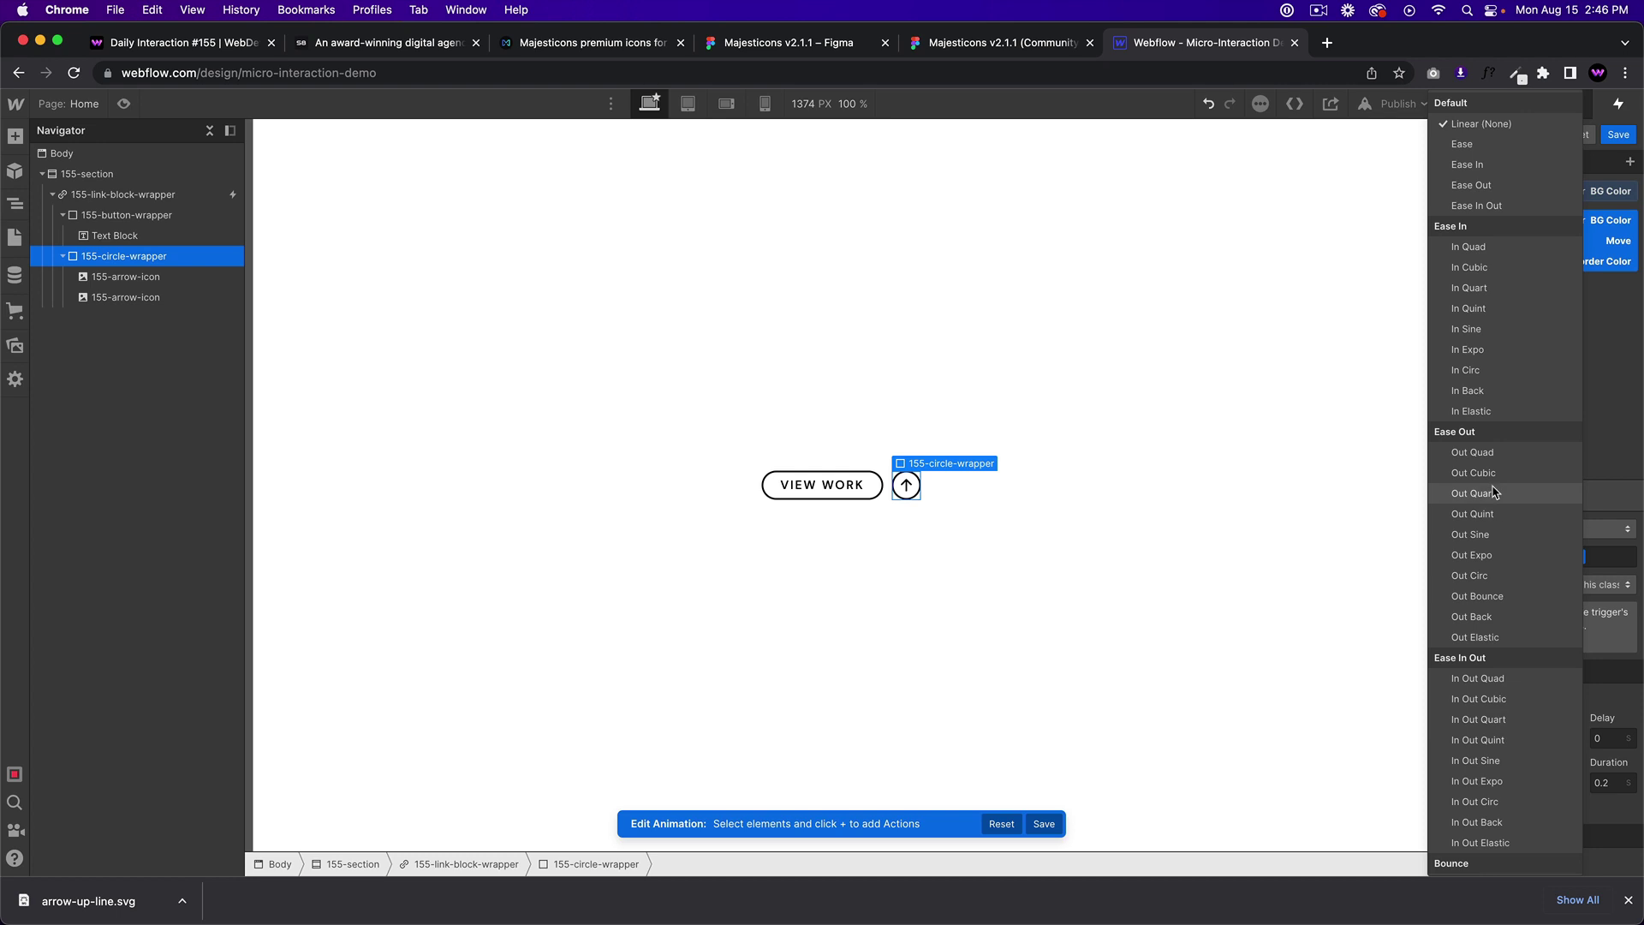
click(1464, 144)
click(124, 103)
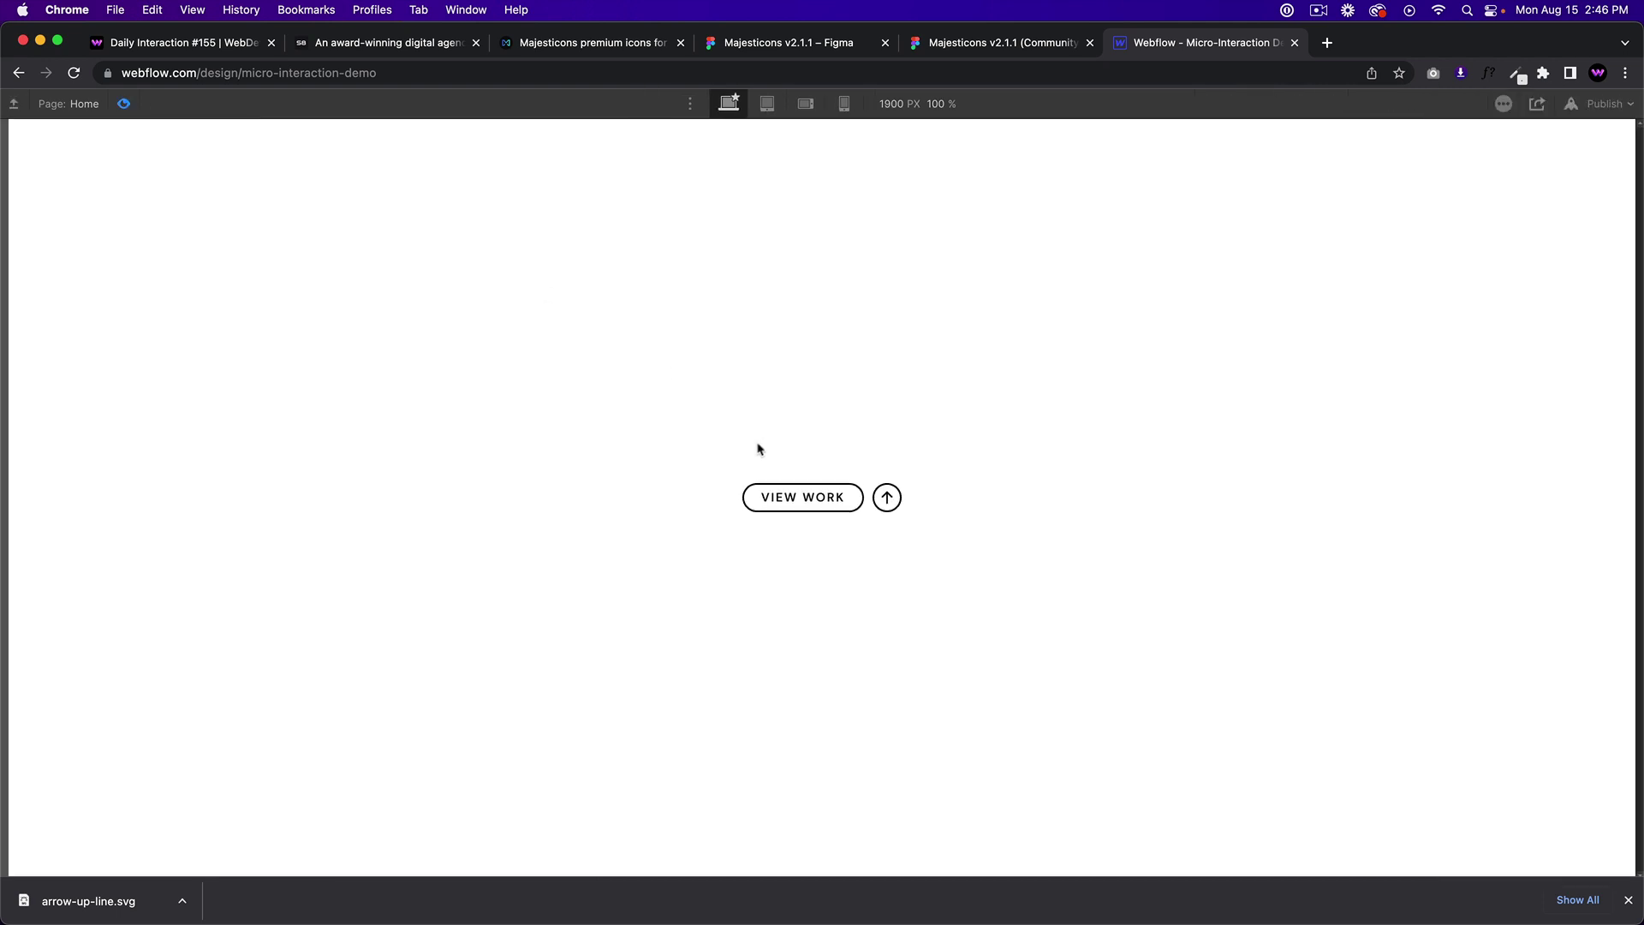
click(123, 104)
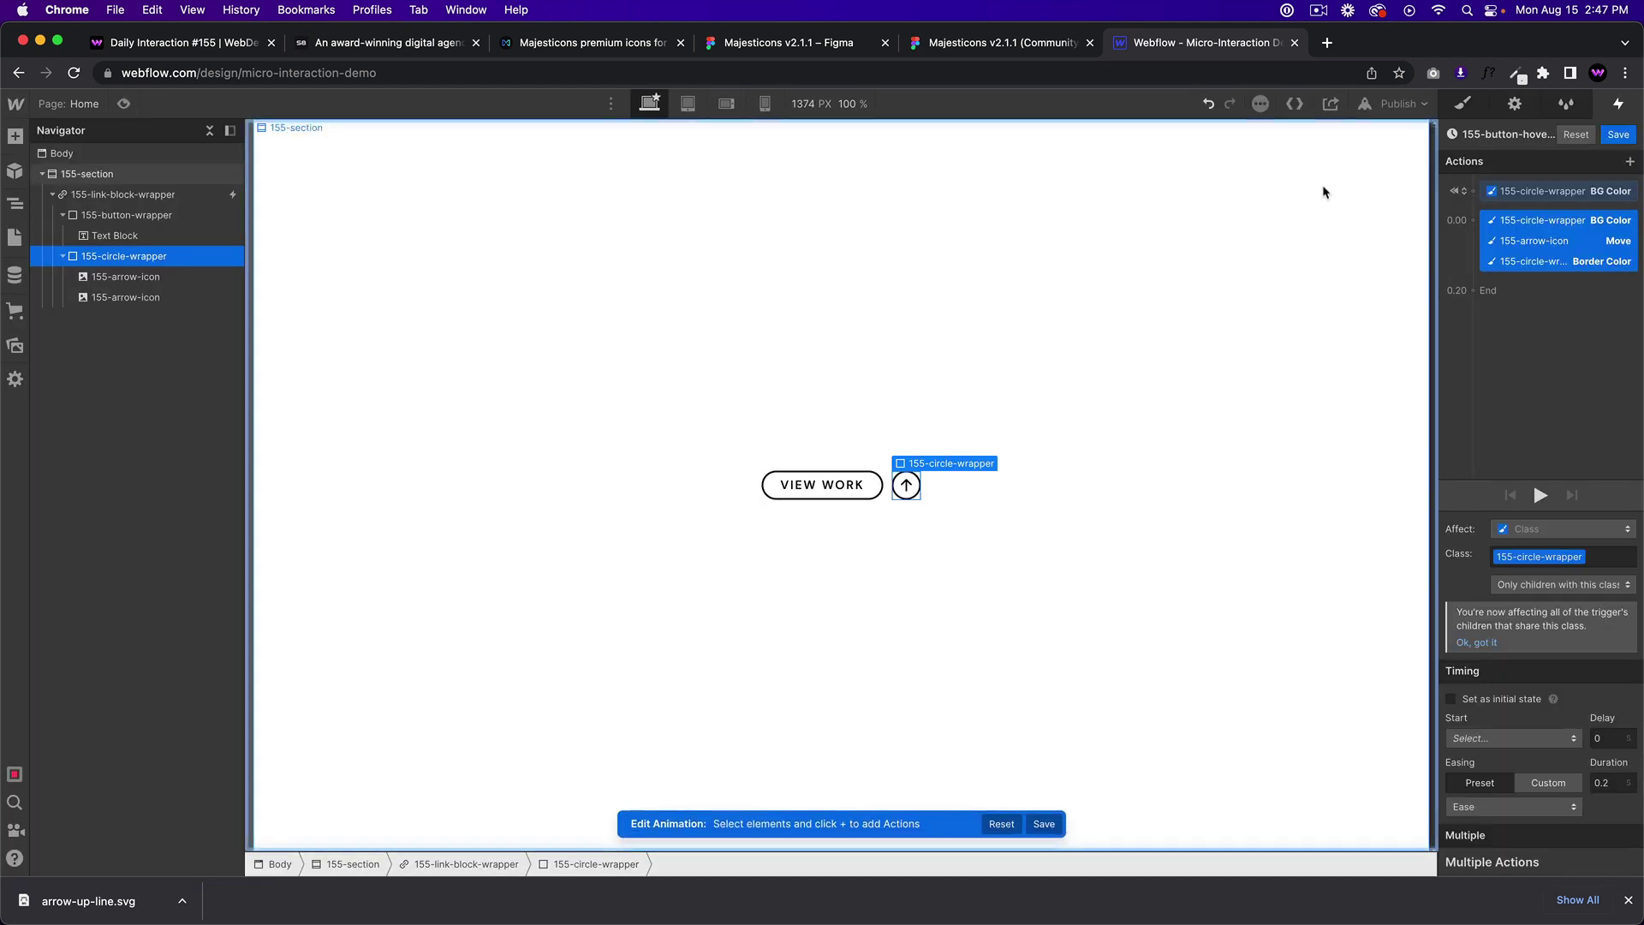
click(1618, 135)
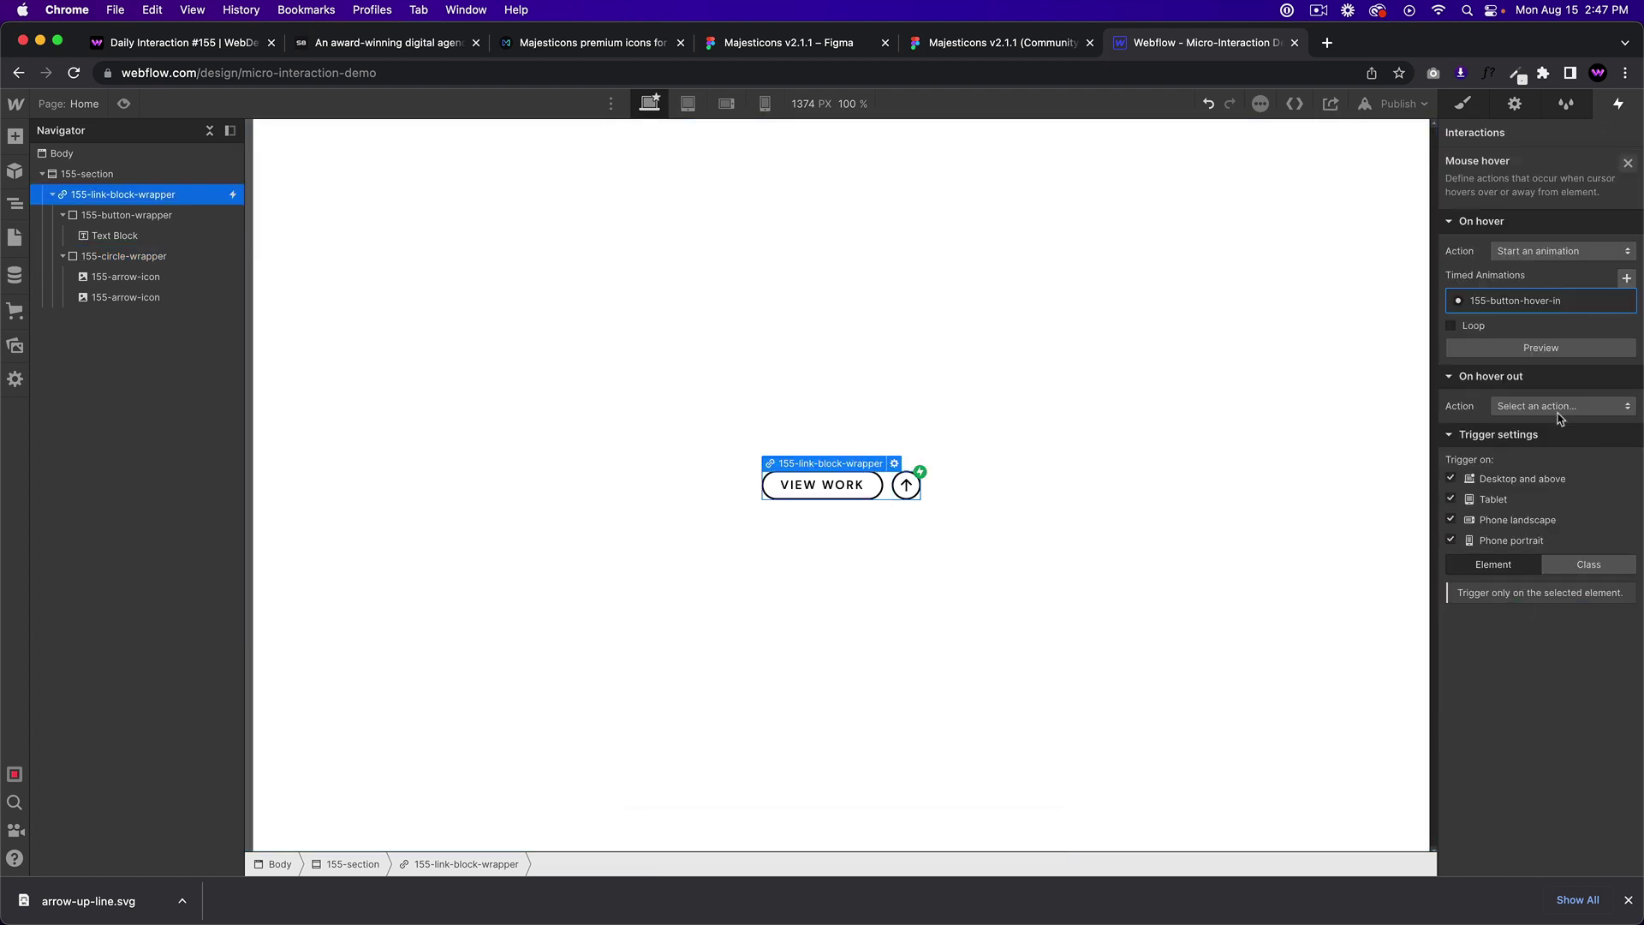
Set the hover-out action to start an animation, and duplicate 155-button-hover-in under a new name for it
click(1558, 408)
click(1552, 435)
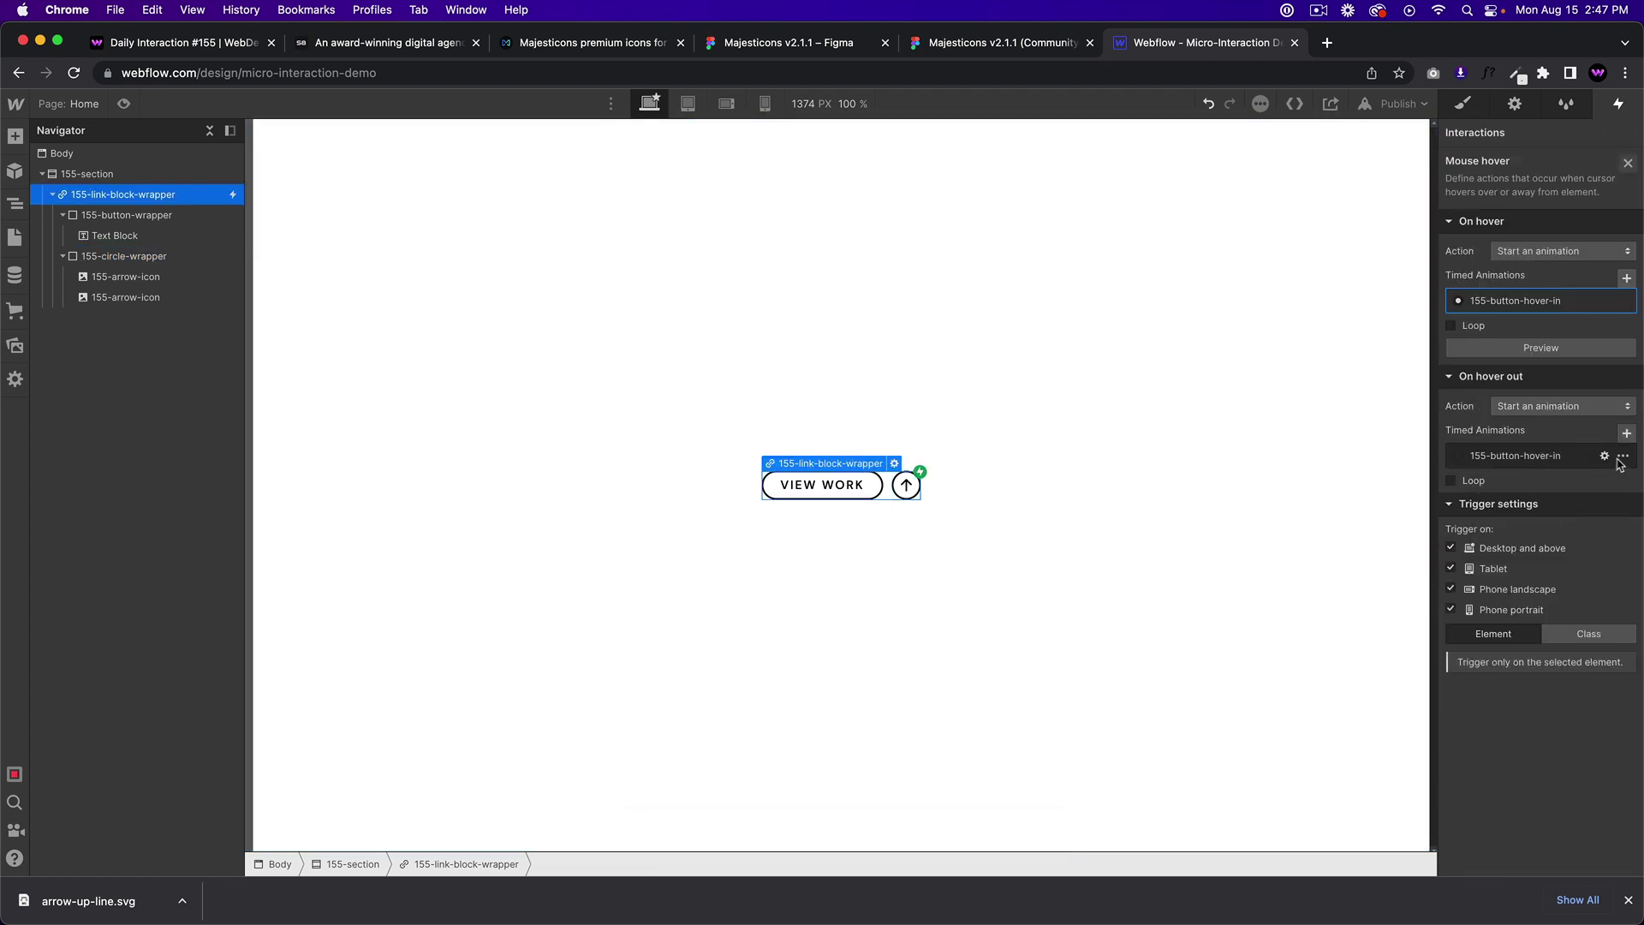
click(1623, 456)
click(1567, 514)
click(1506, 513)
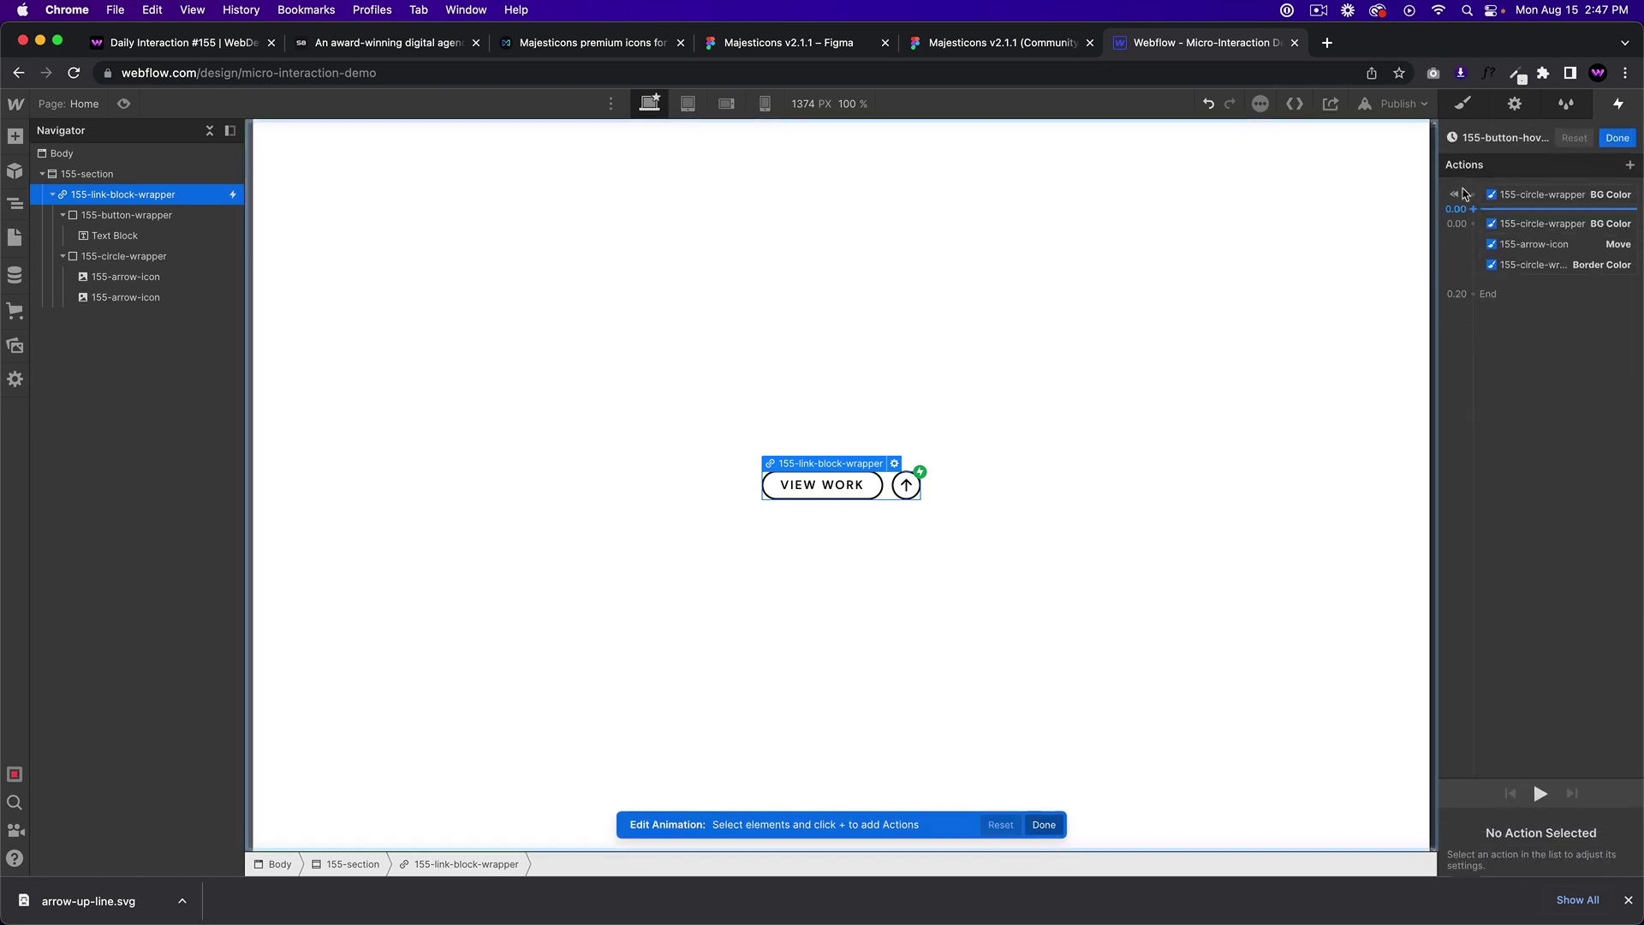
click(1512, 137)
click(1516, 133)
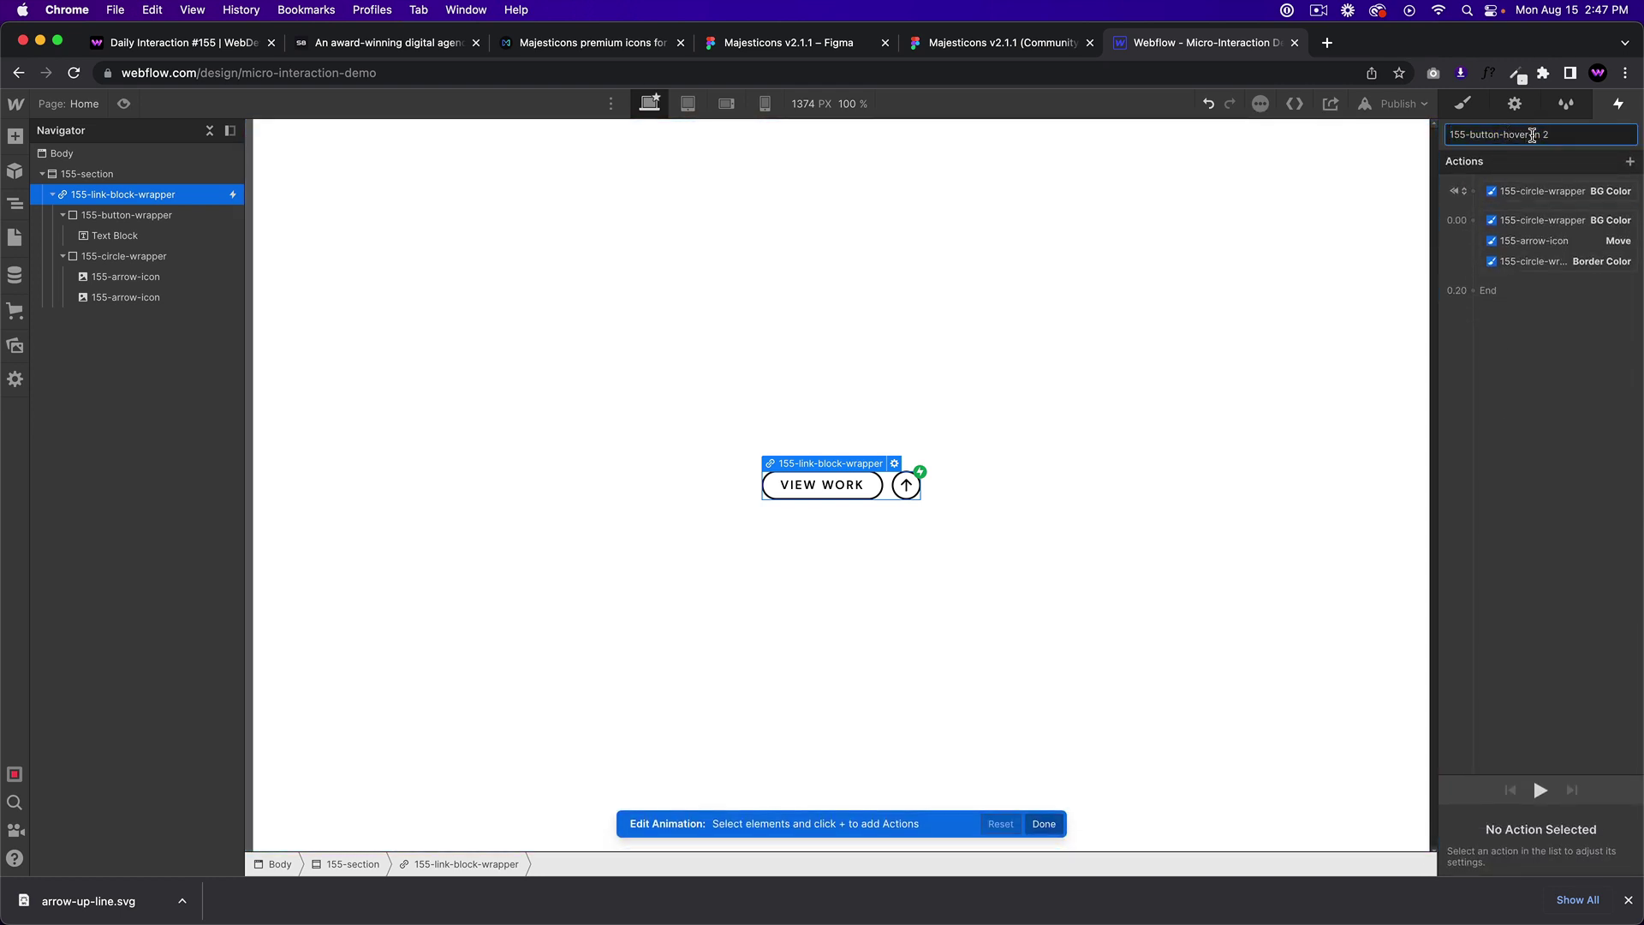
key(Return)
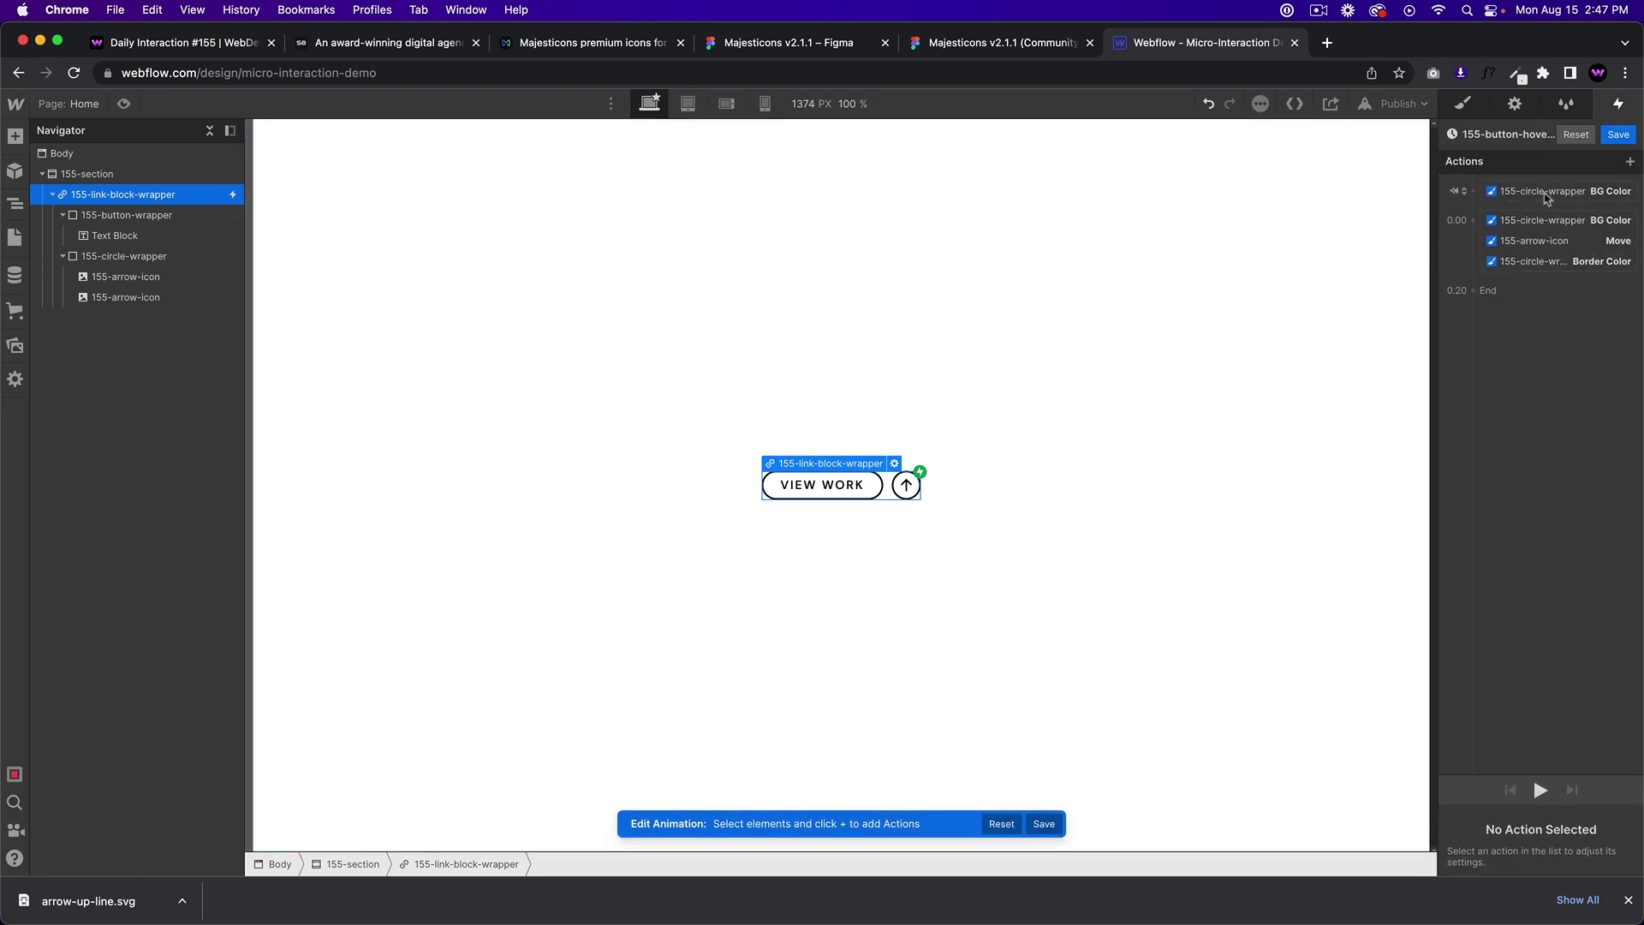
Delete the initial-state BG Color action from the duplicated animation and set the remaining BG Color action to white (#ffffff)
click(1546, 197)
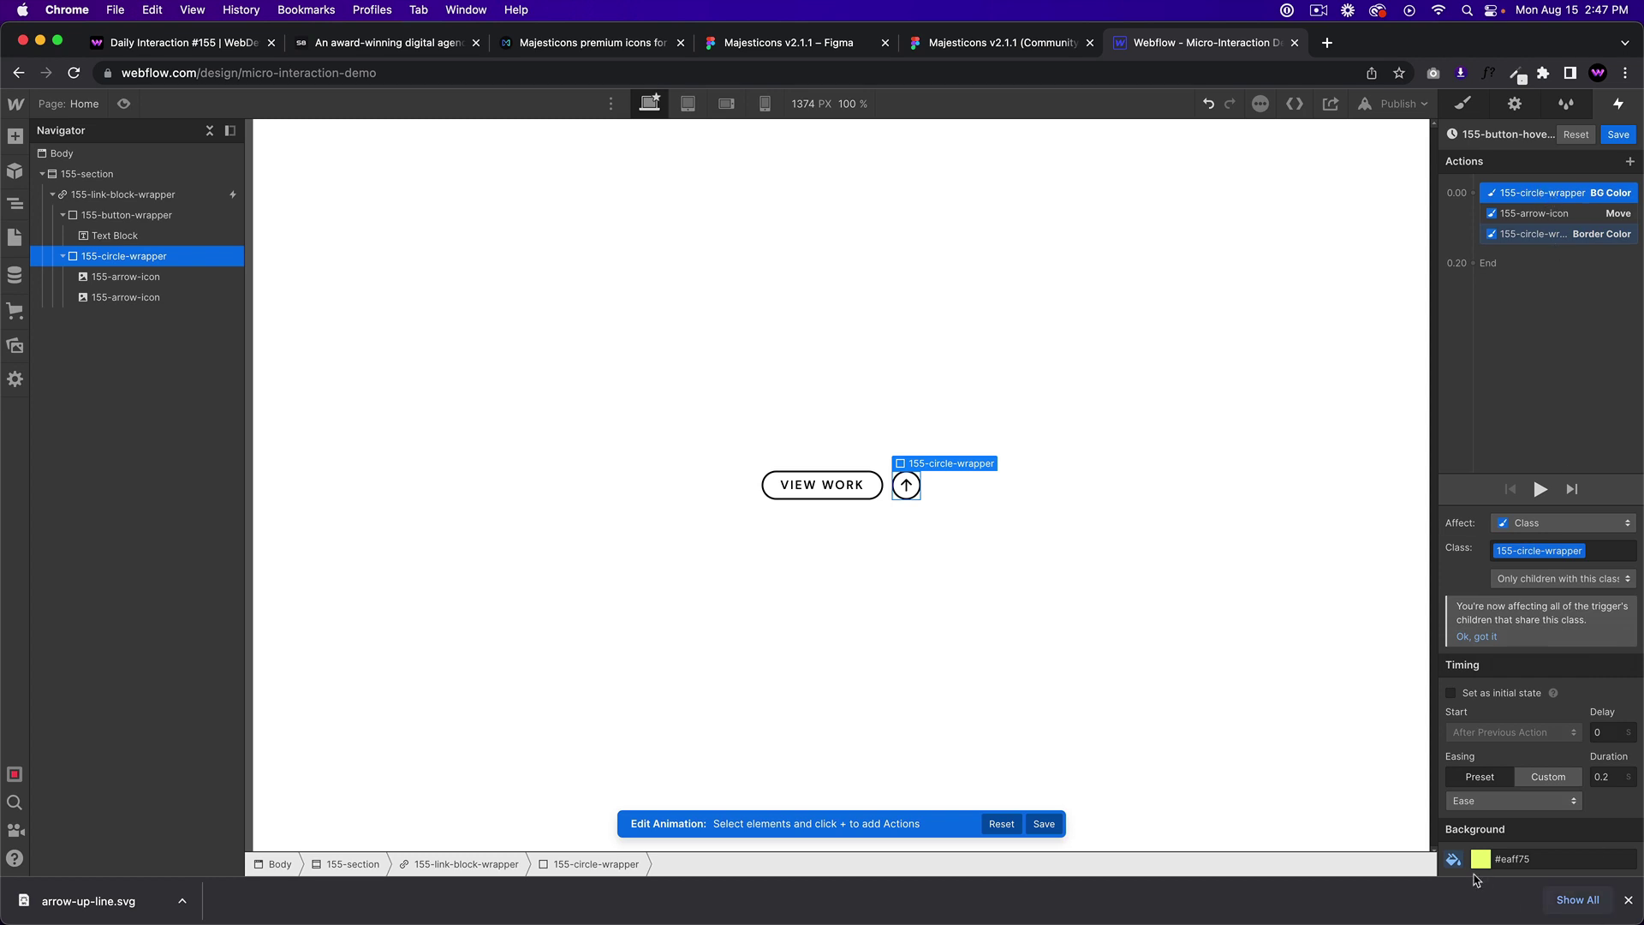
click(1480, 859)
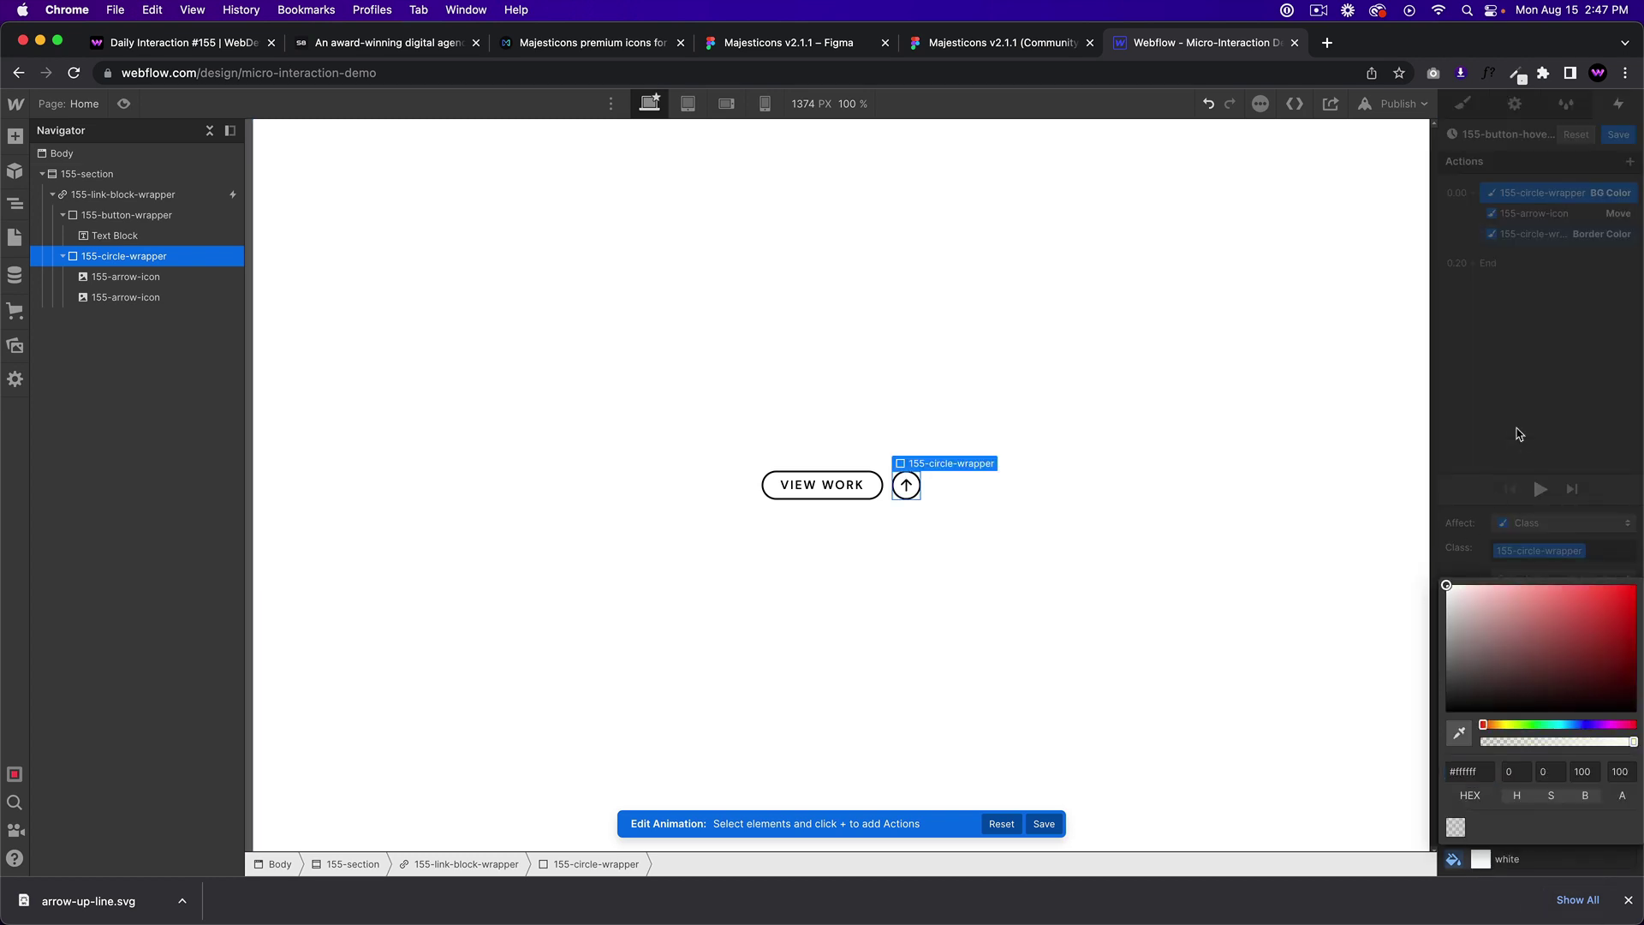
click(1518, 434)
Set the vertical offset of the 155-arrow-icon Move action to 0
click(1542, 215)
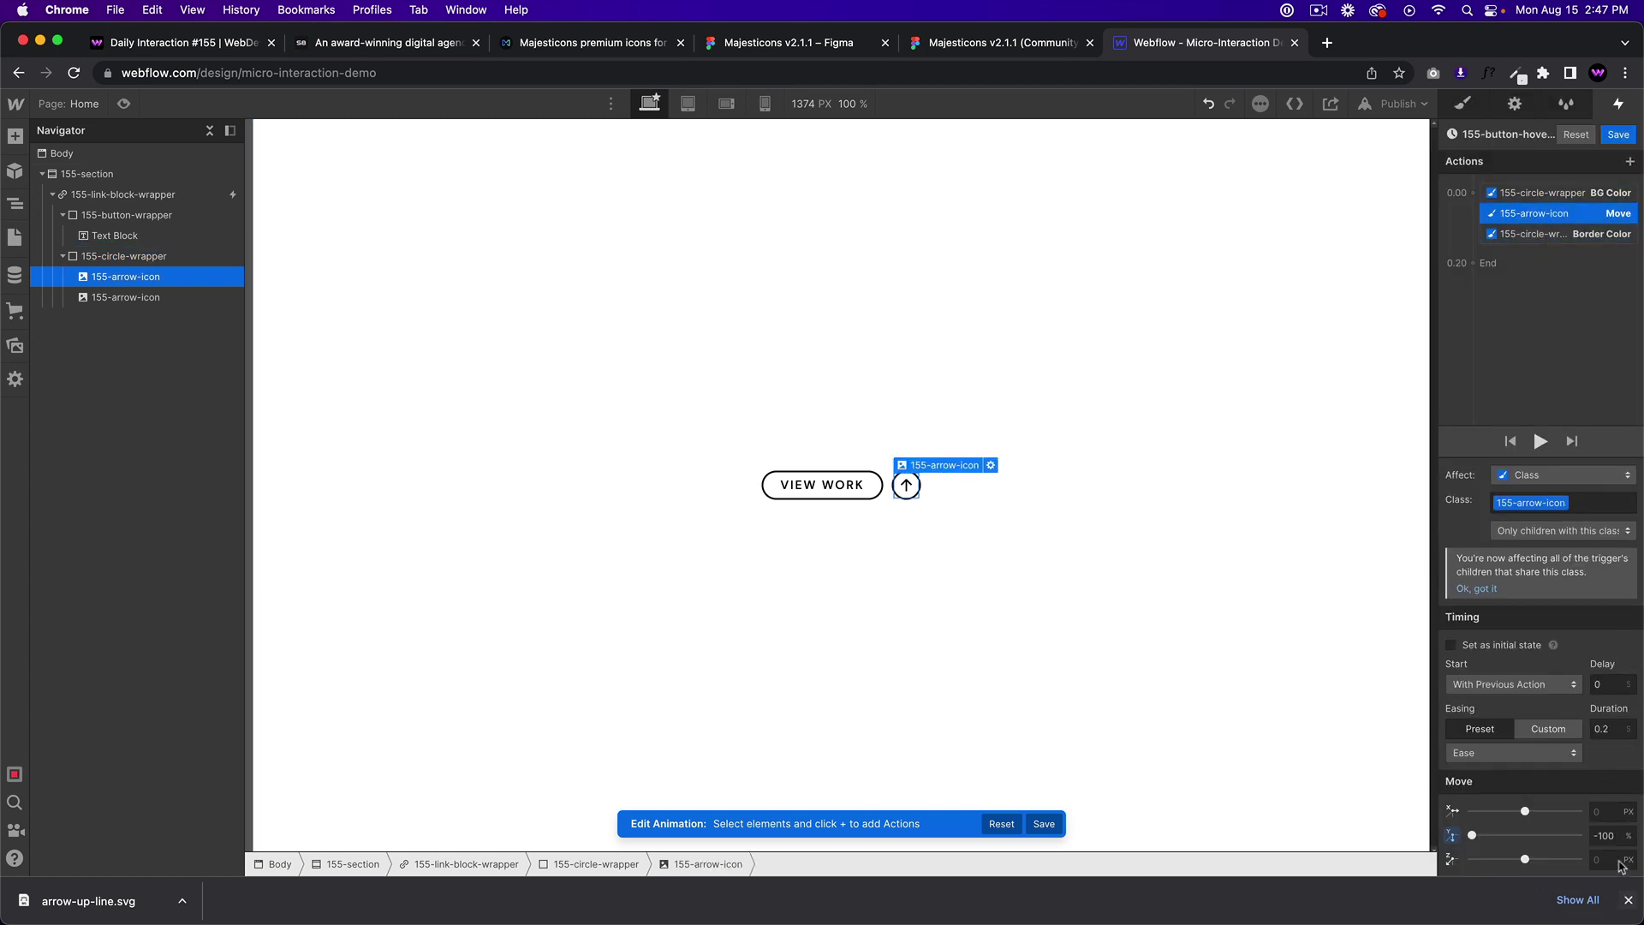
click(1603, 836)
text(0)
Set the Border Color action of 155-circle-wrapper to black, preview both hover states on the page, and save the animation
click(1541, 235)
click(1490, 859)
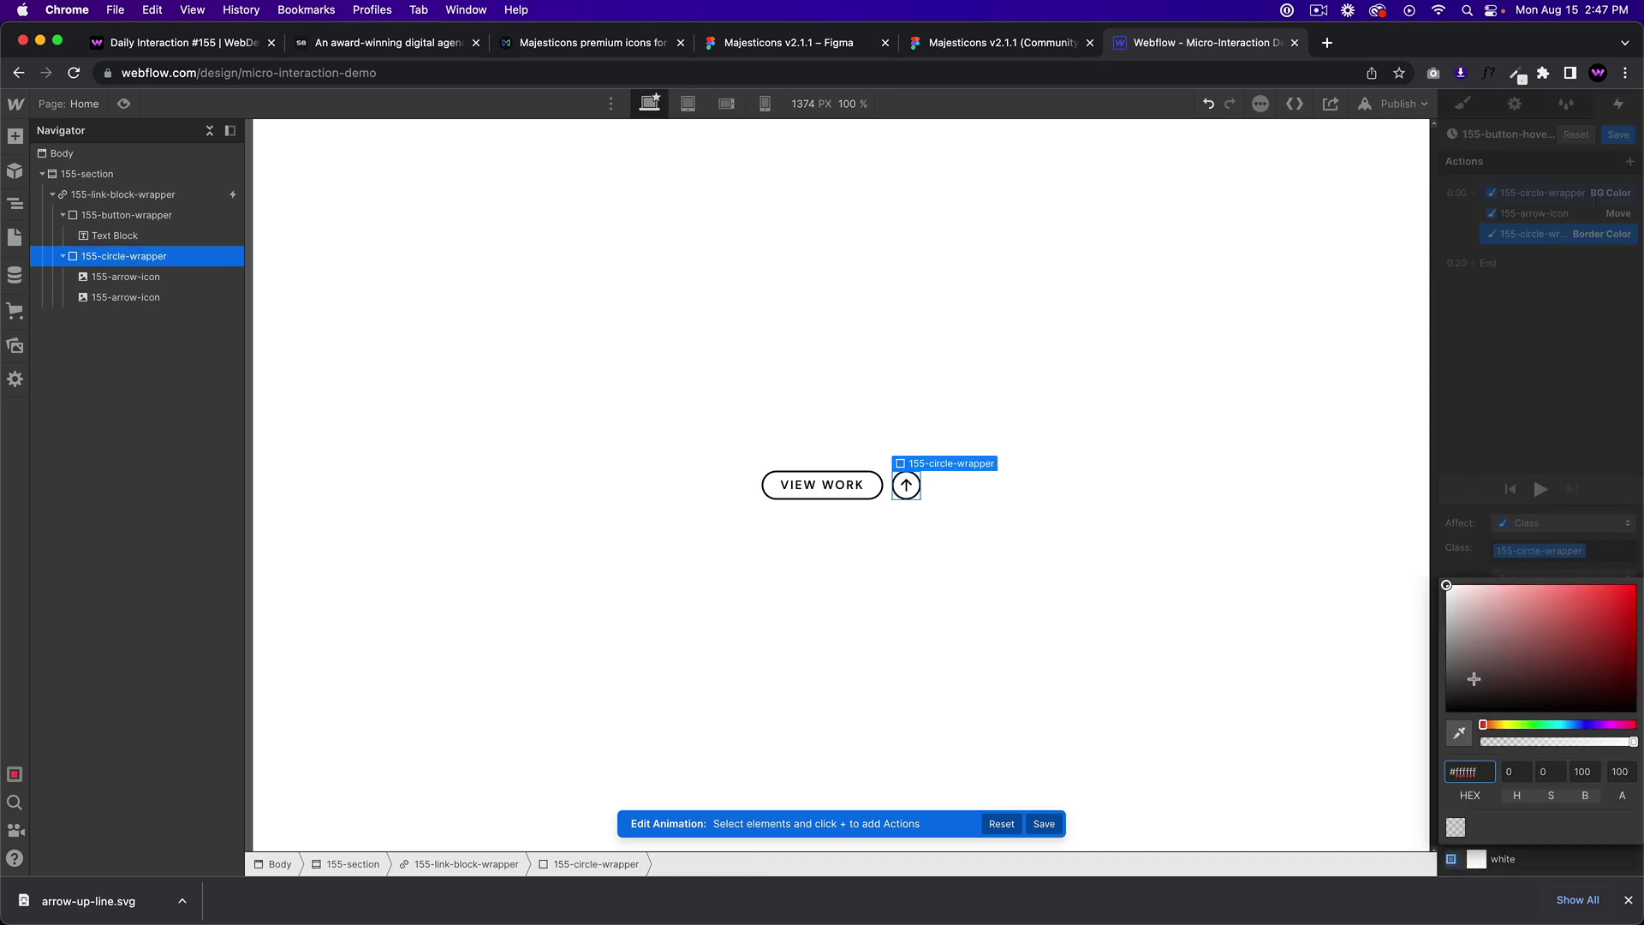
drag(1473, 679, 1440, 725)
click(1514, 486)
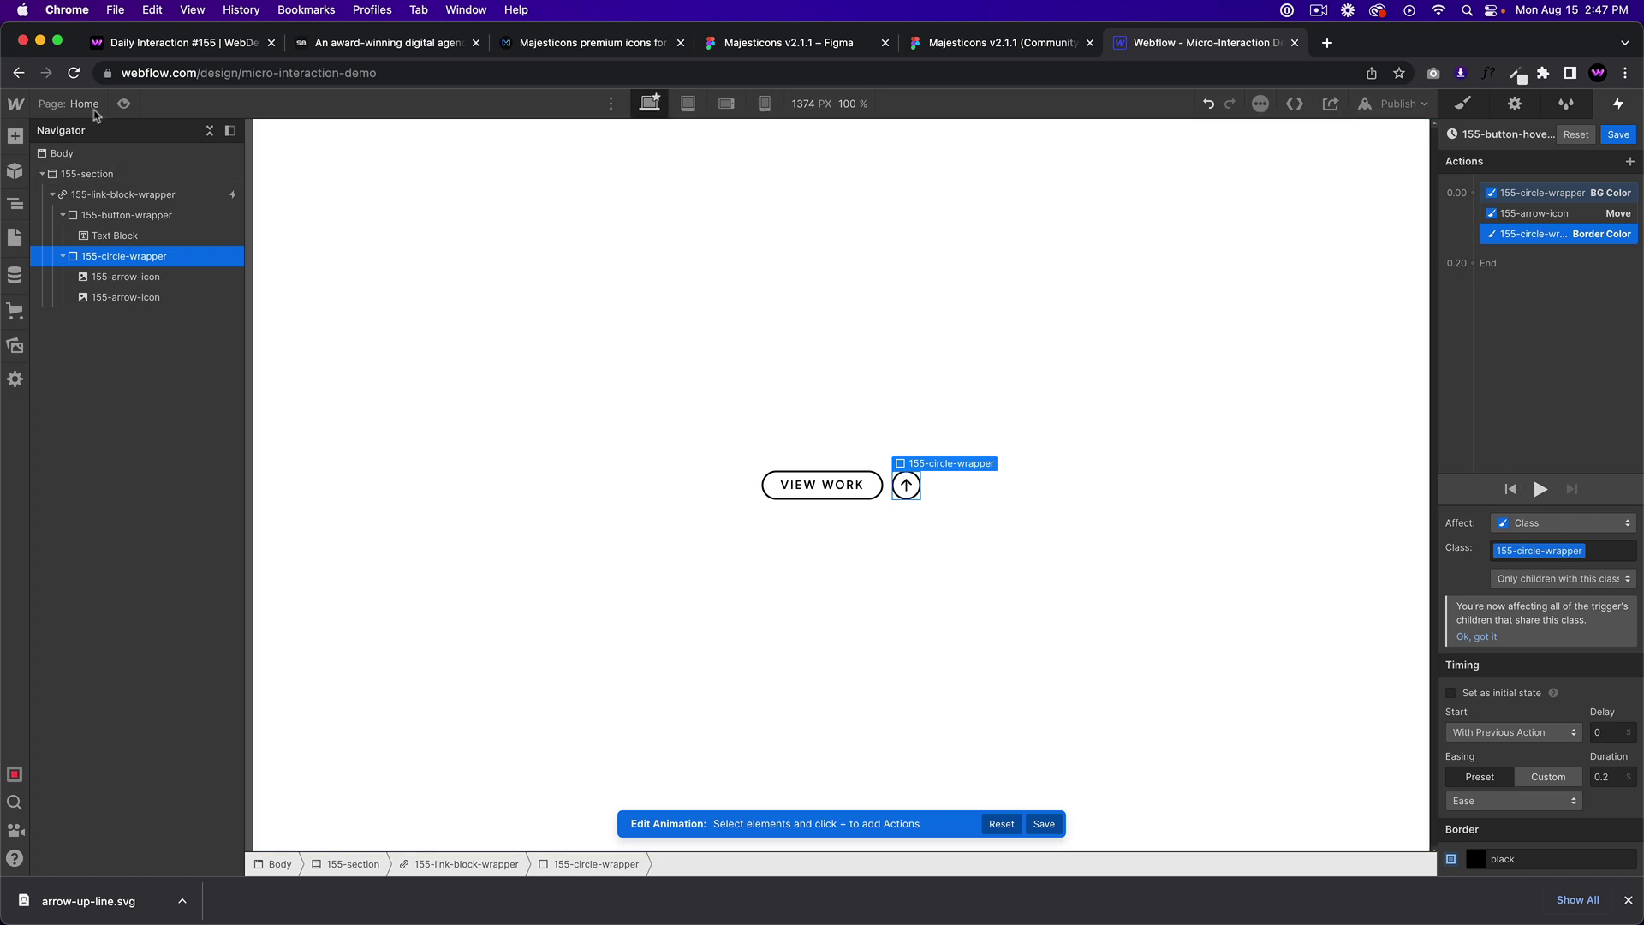
click(124, 102)
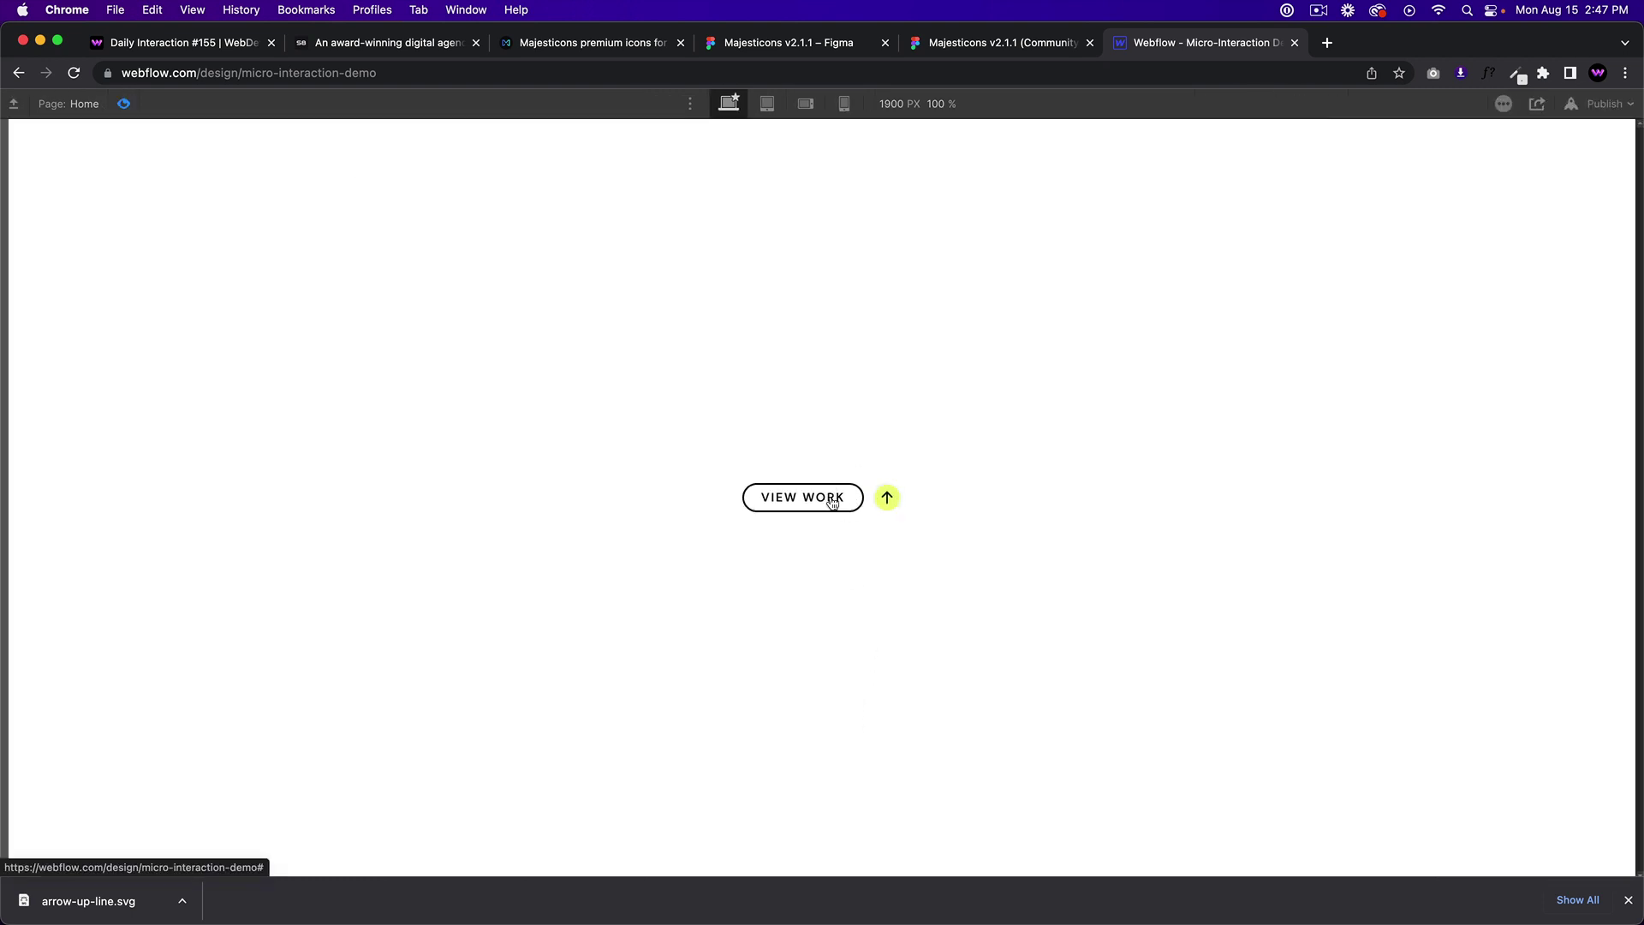
click(124, 103)
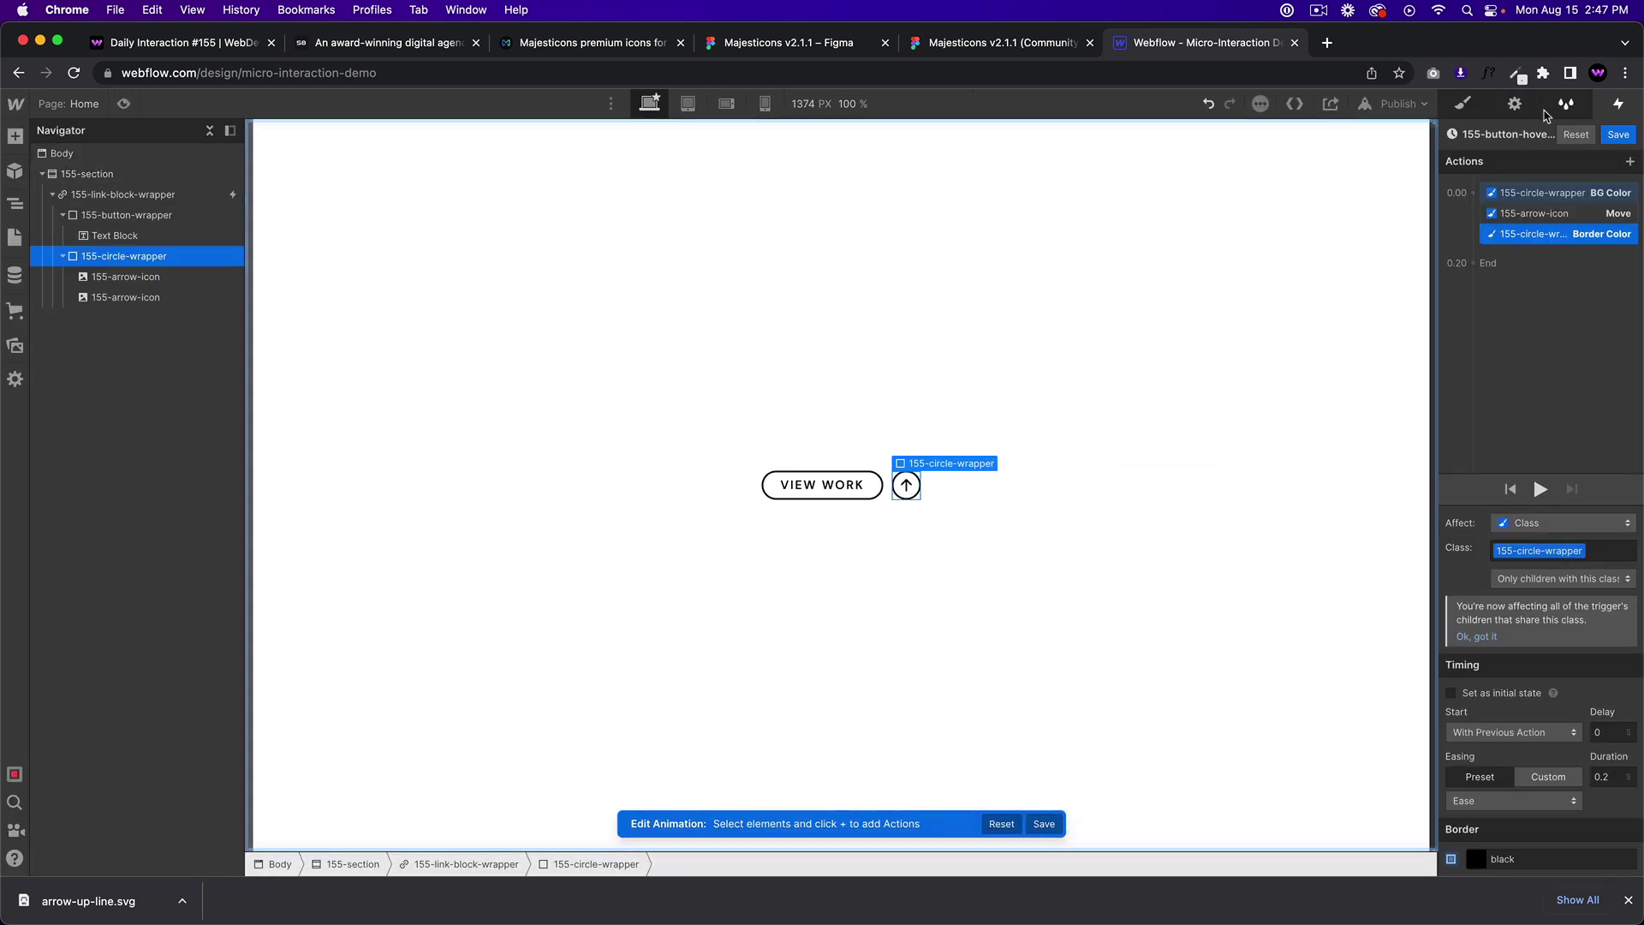
click(1619, 135)
Add a Z-axis Rotate transform to 155-circle-wrapper so its arrow points diagonally up and right, and preview the hover effect on the page
key(s)
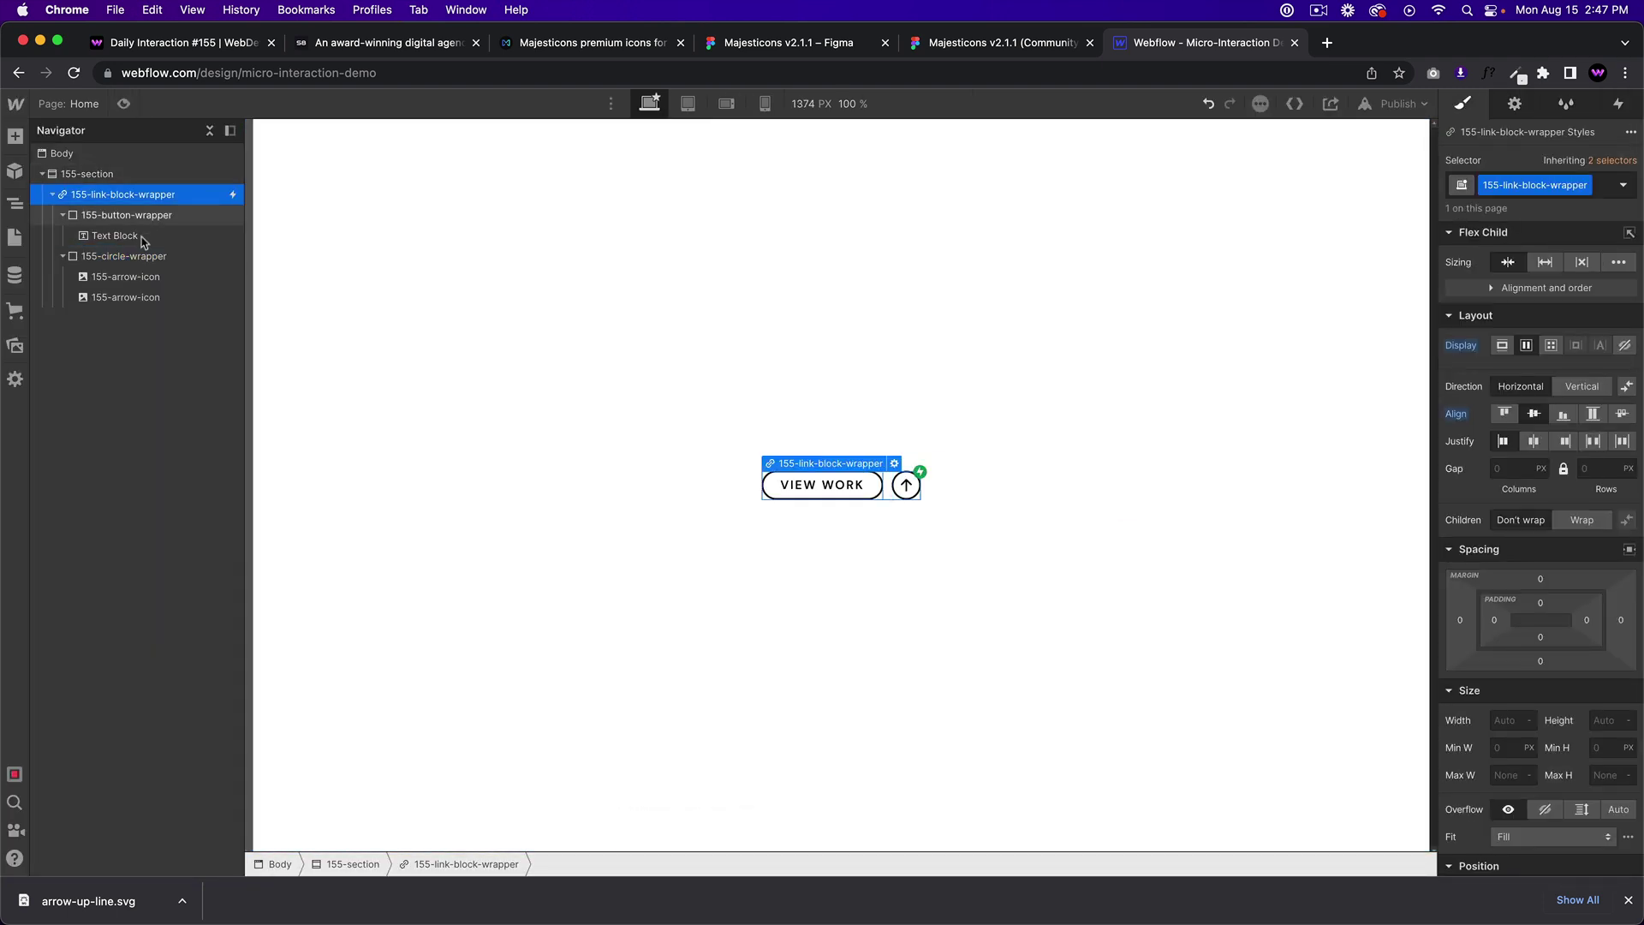
click(126, 259)
scroll(1593, 685, down, 10)
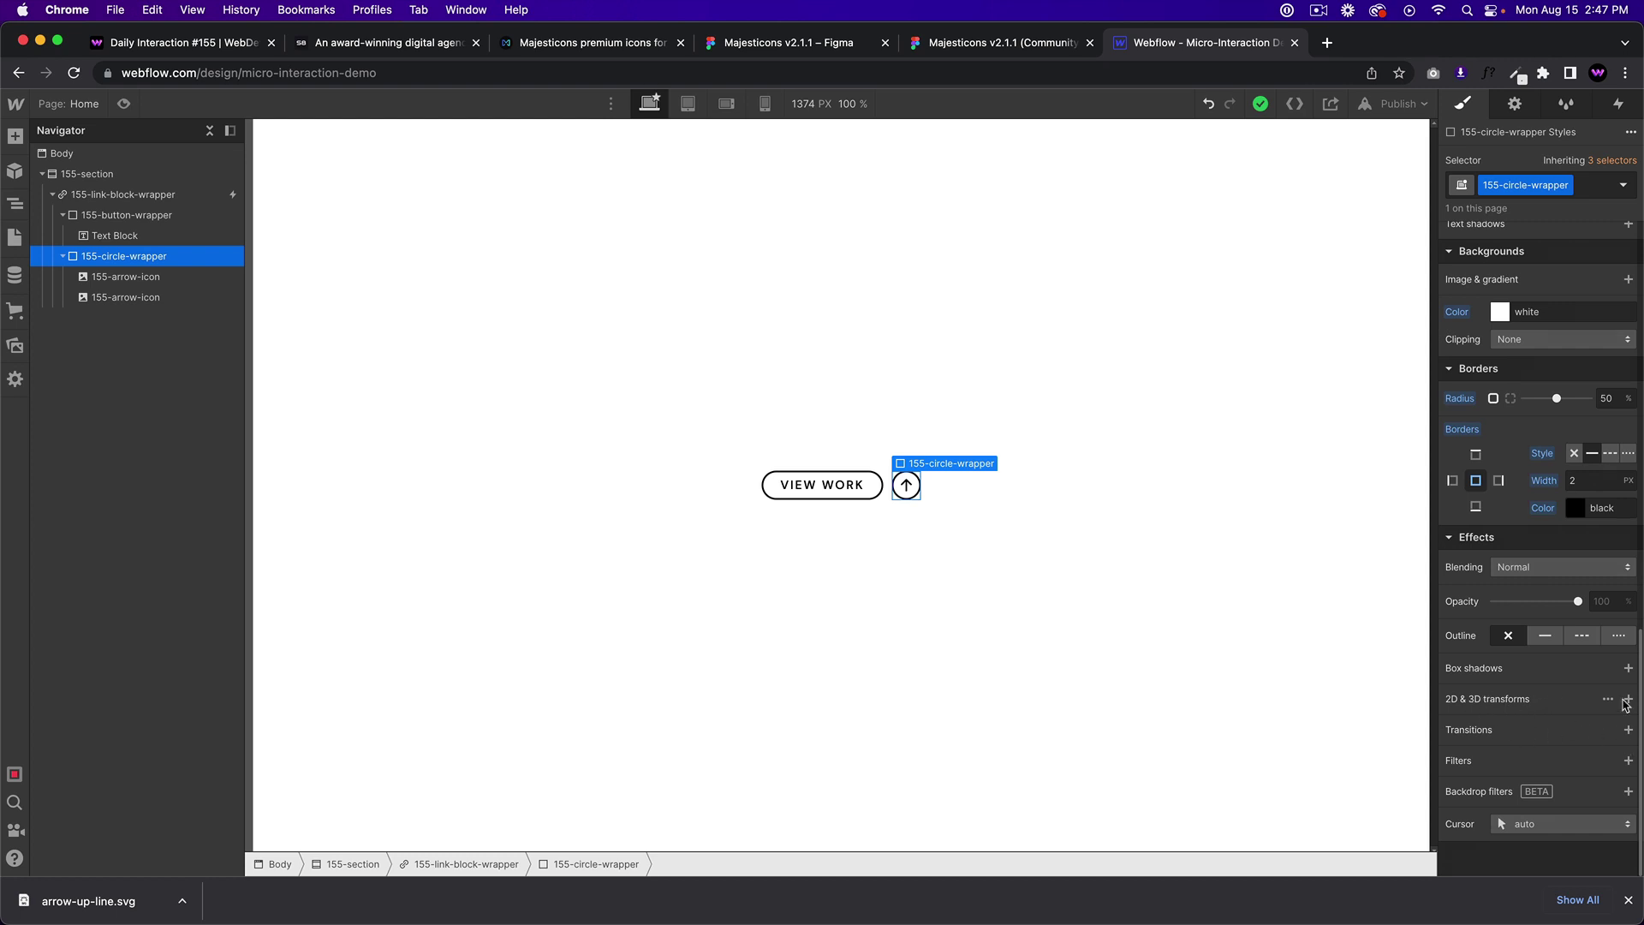
click(1629, 700)
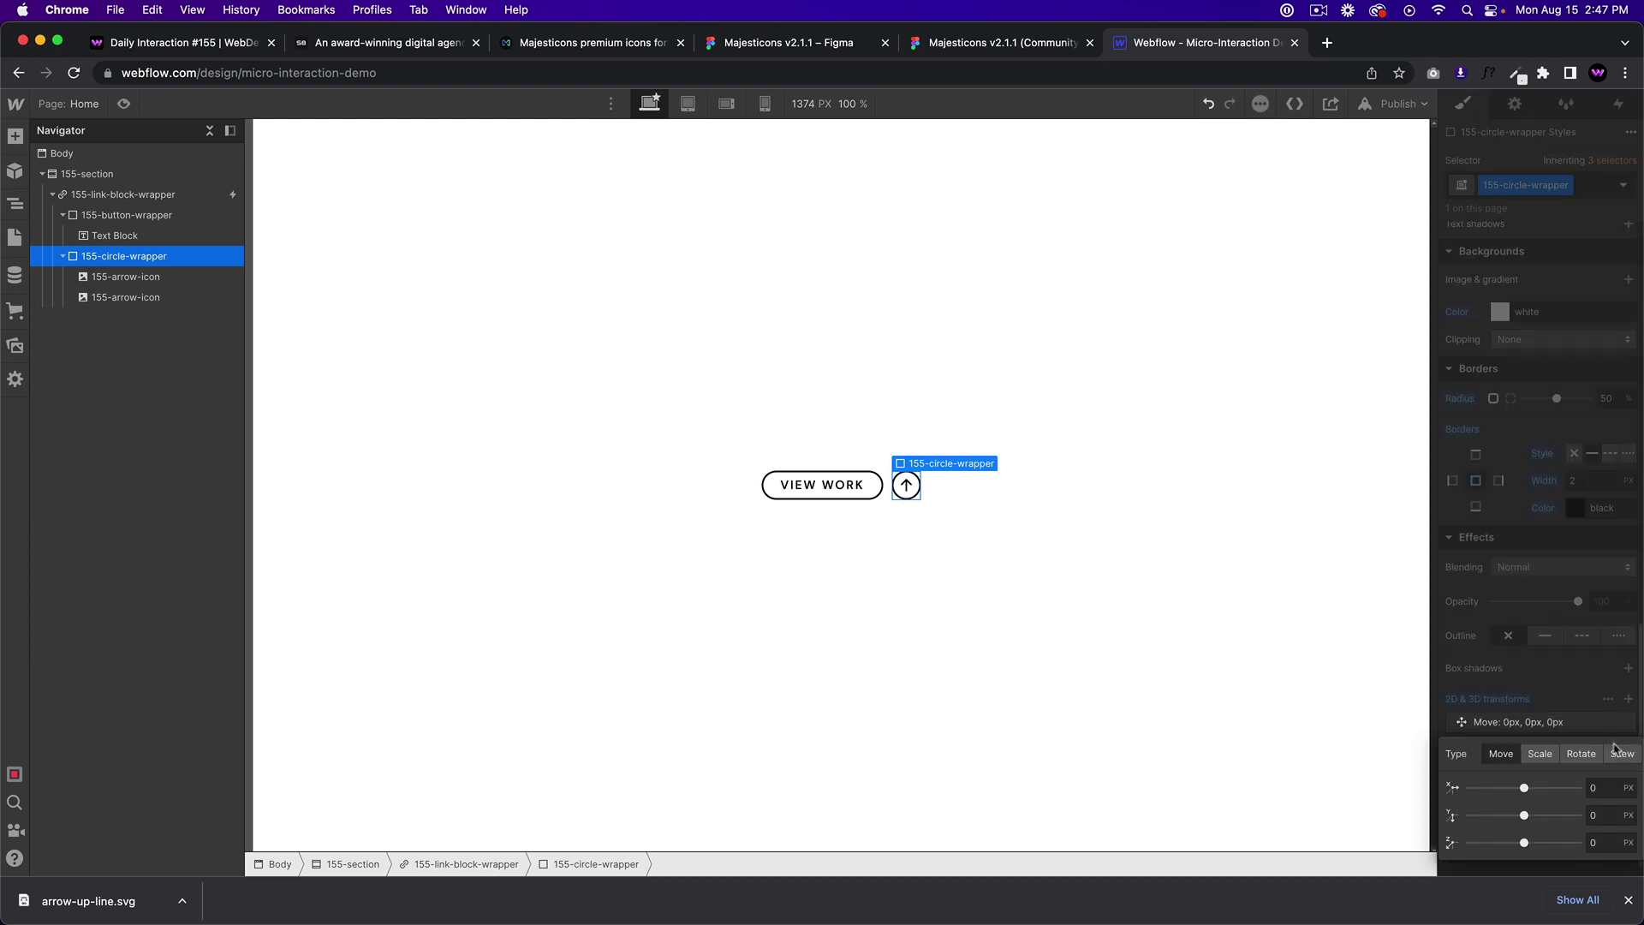
click(1580, 753)
click(1598, 843)
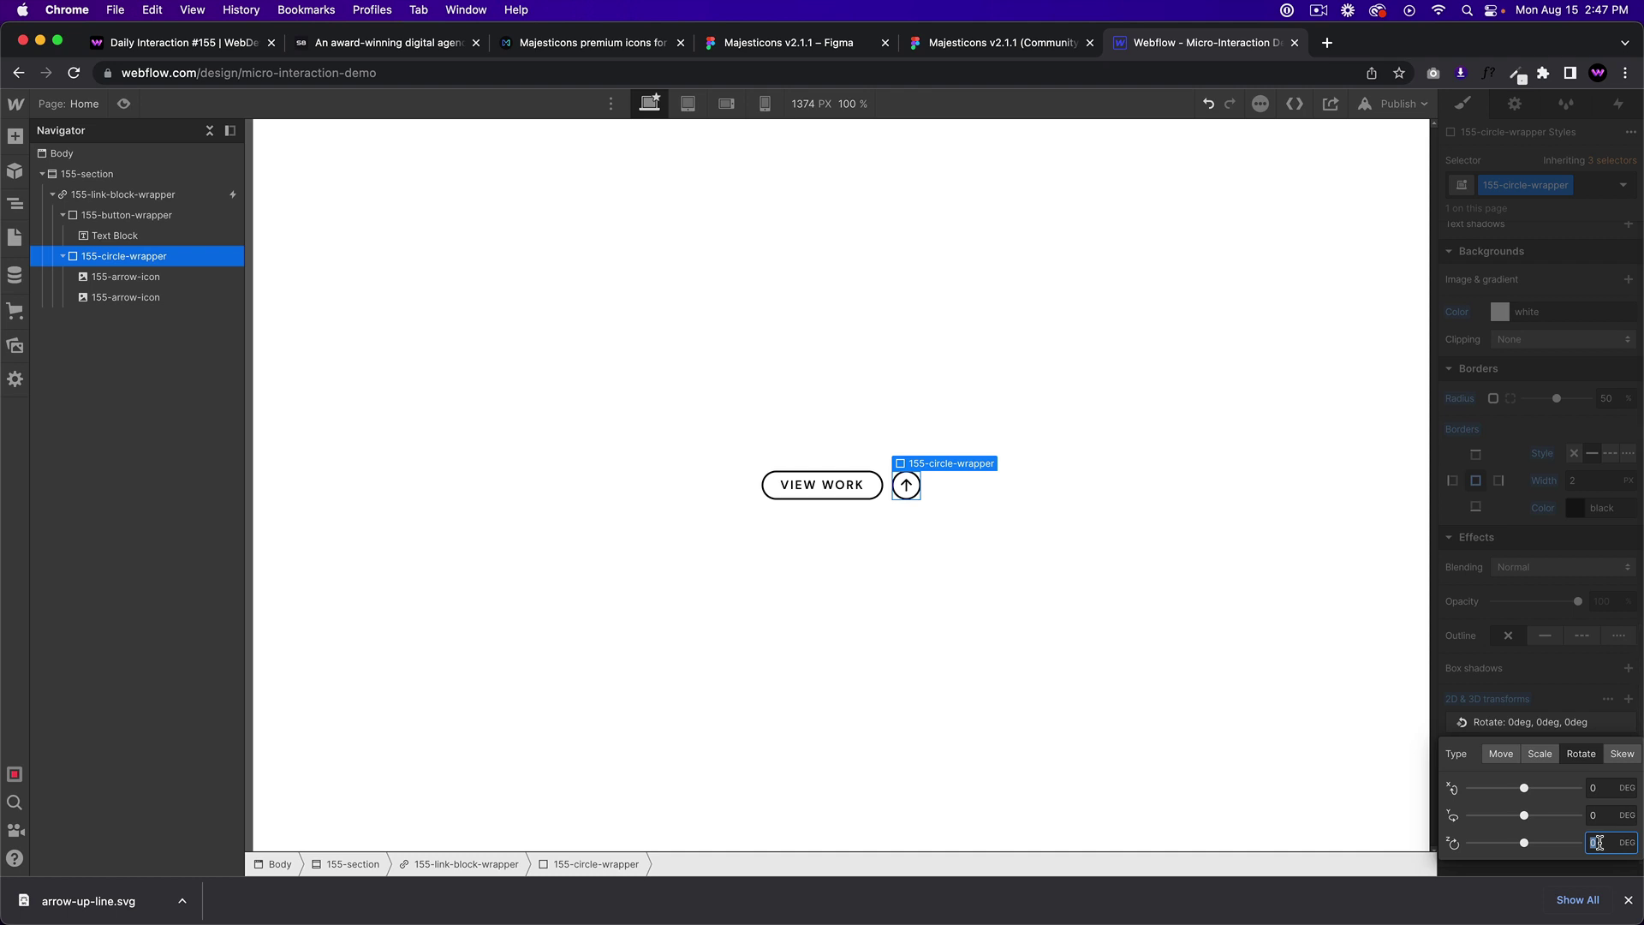
key(Return)
click(746, 451)
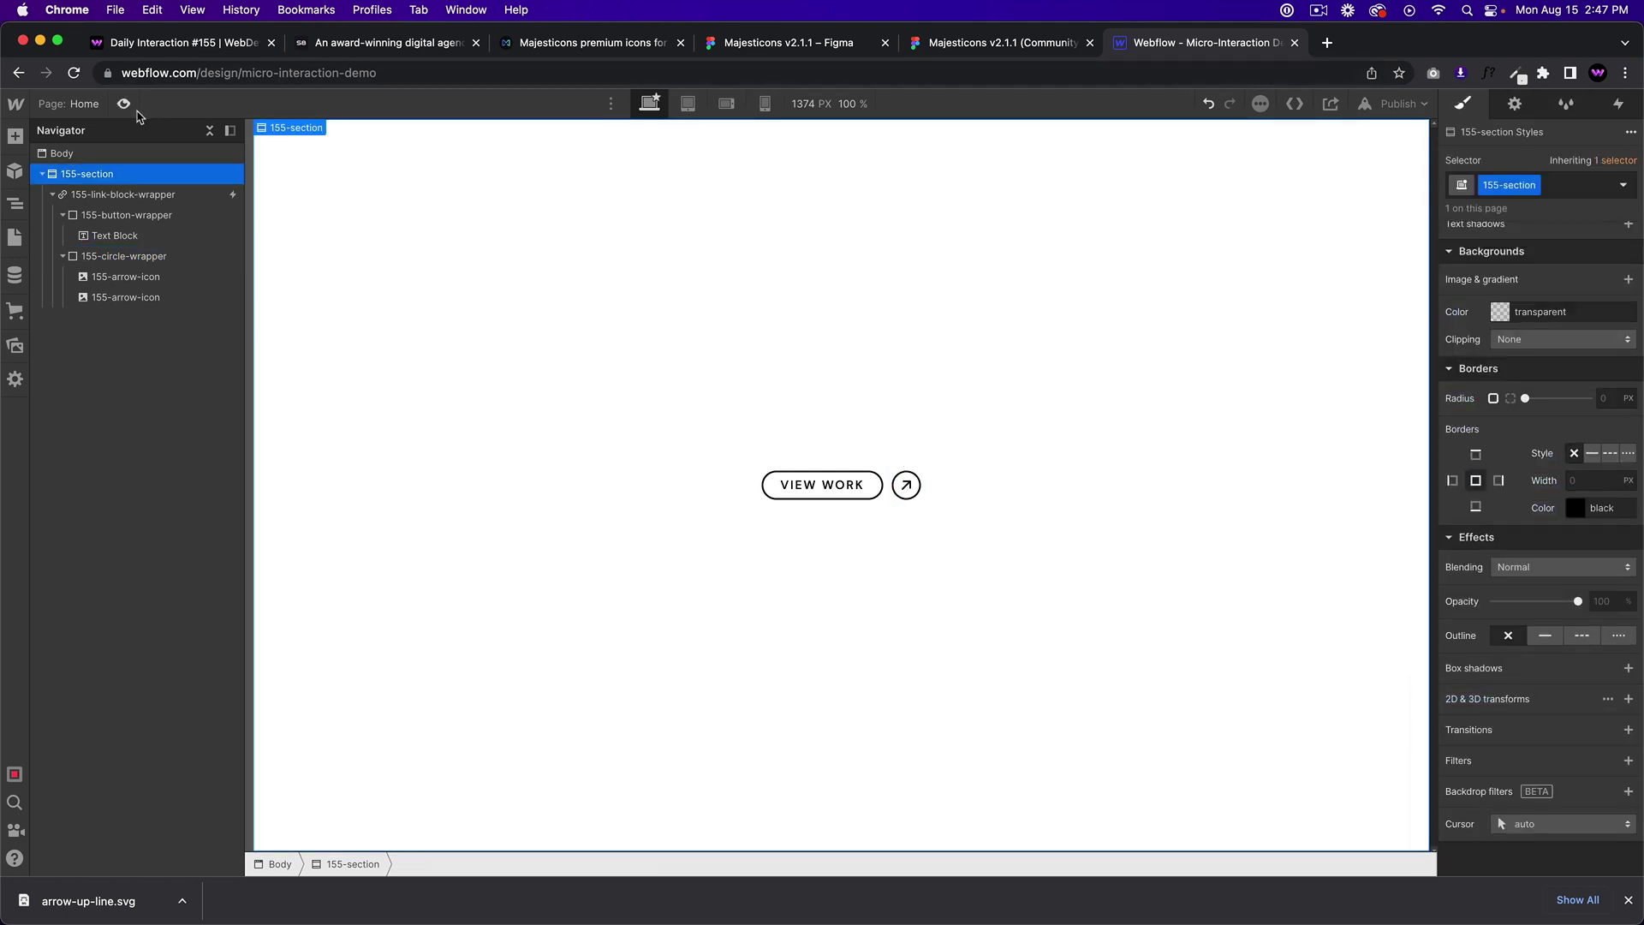
key(super+shift+p)
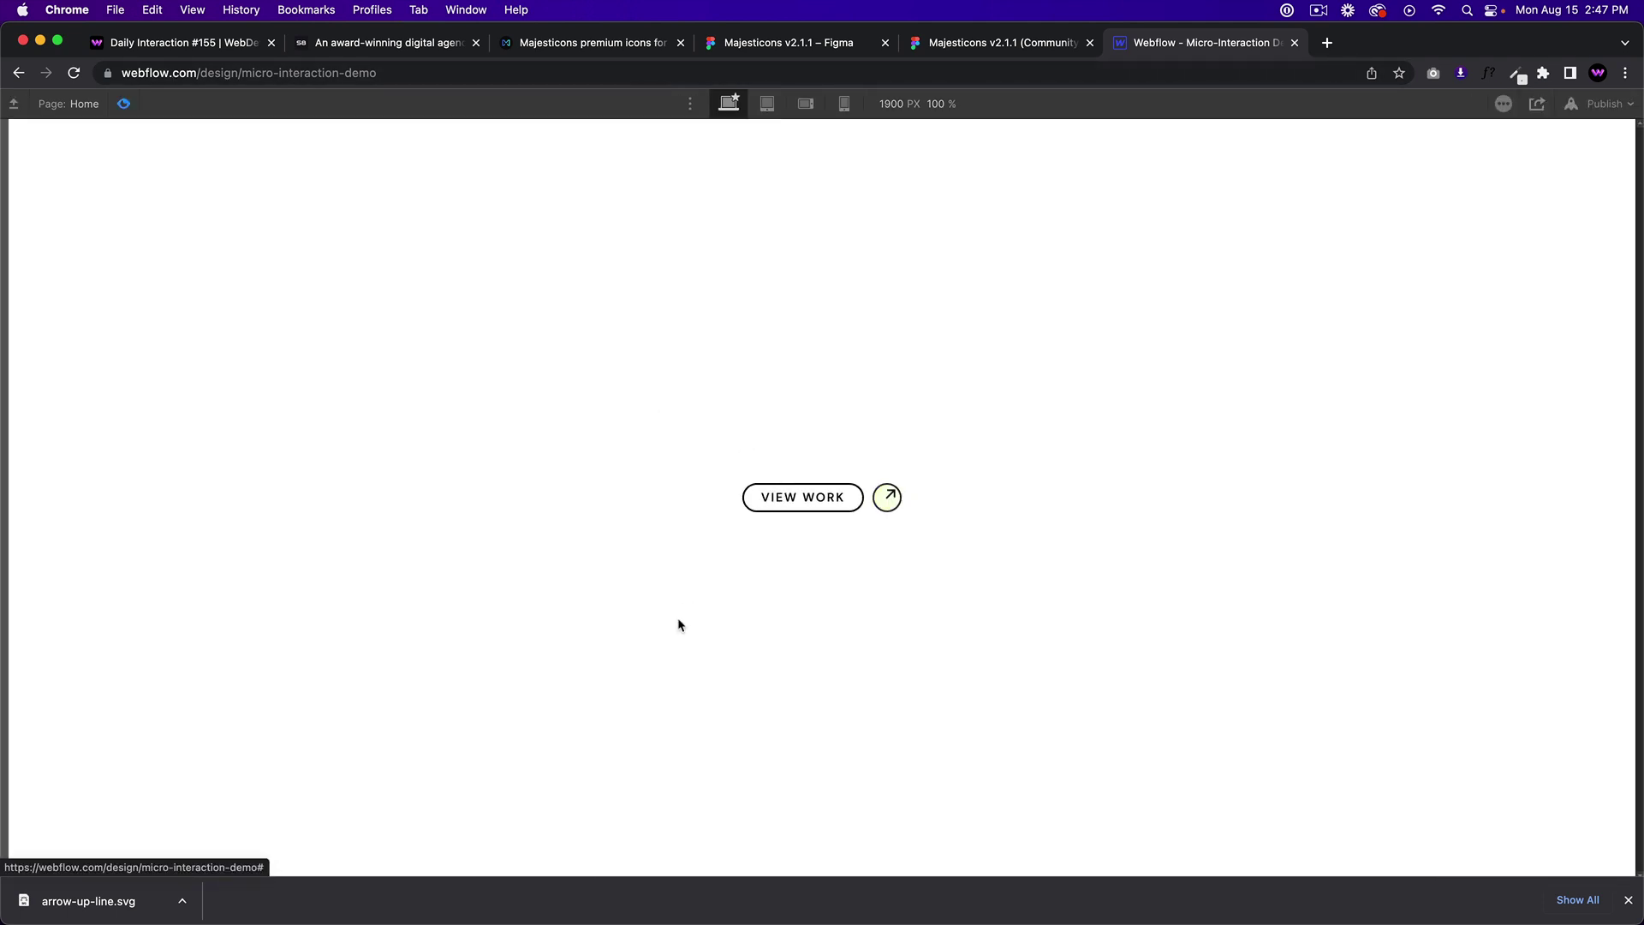
click(124, 104)
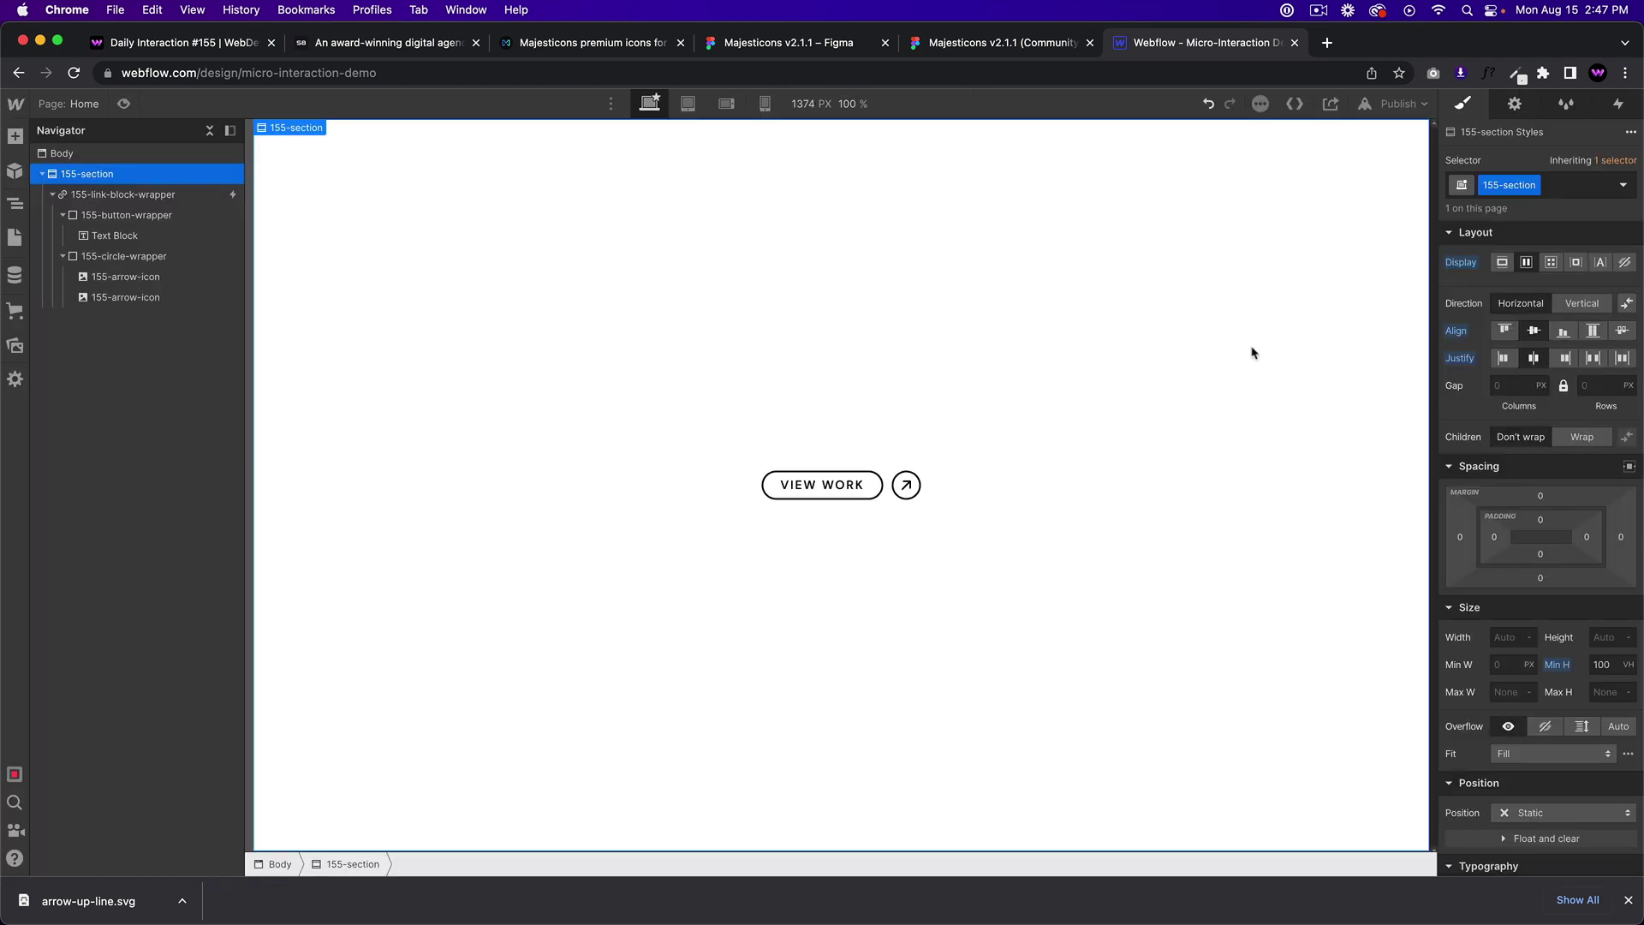
Review the styles of 155-button-wrapper and its text, plus the link settings and typography of 155-link-block-wrapper
click(878, 481)
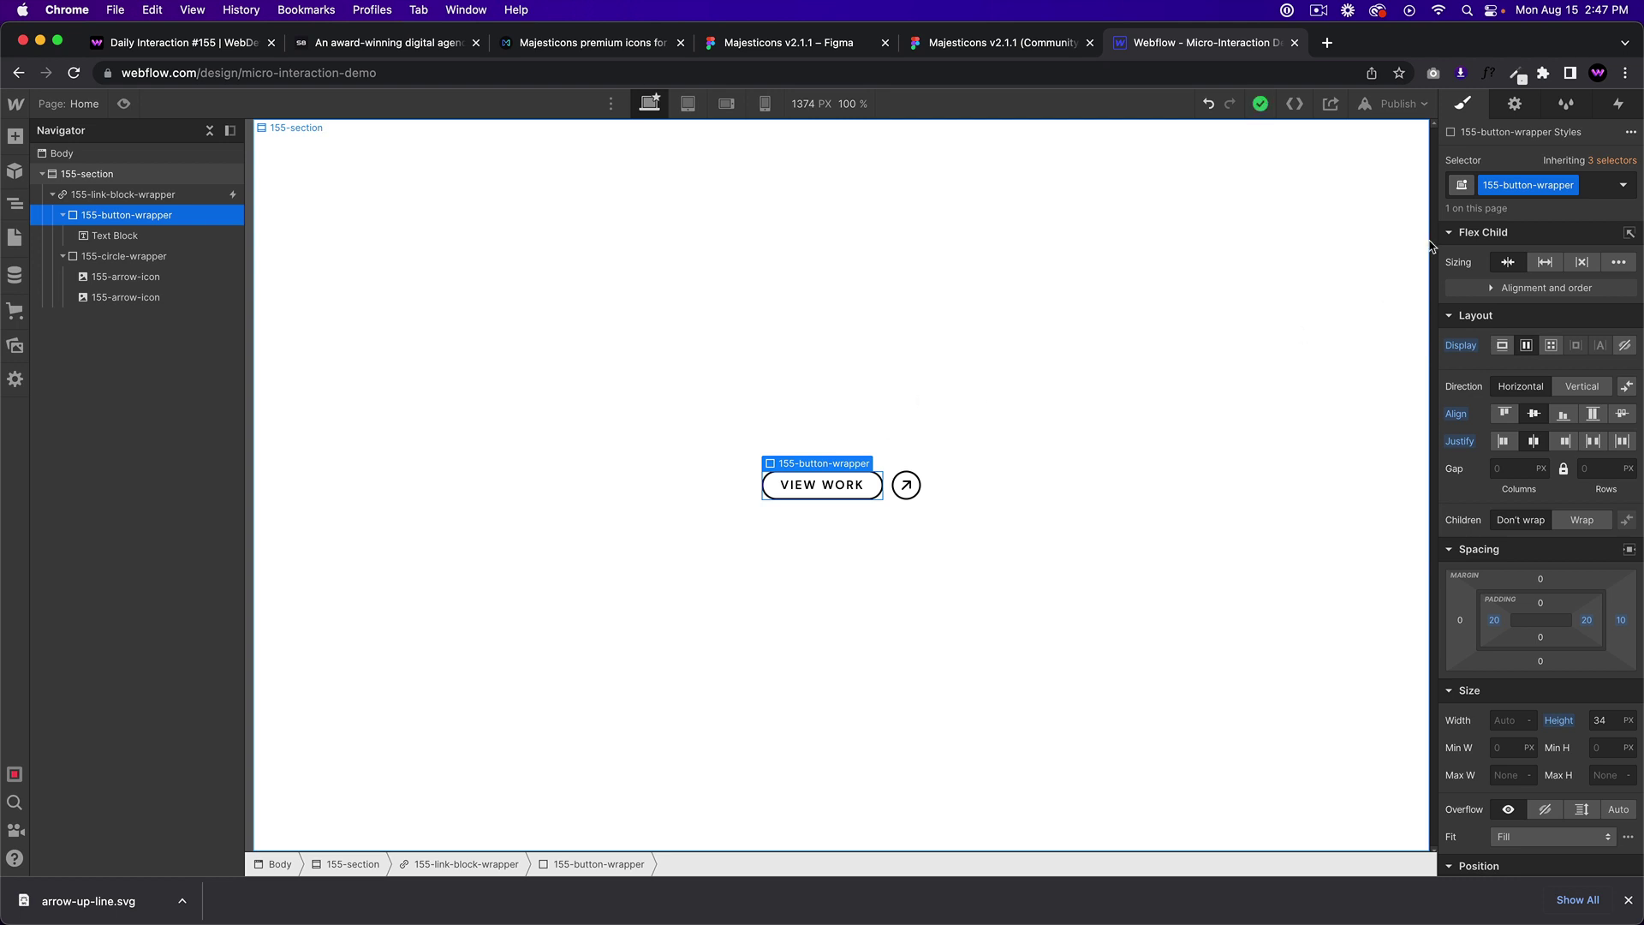
click(137, 195)
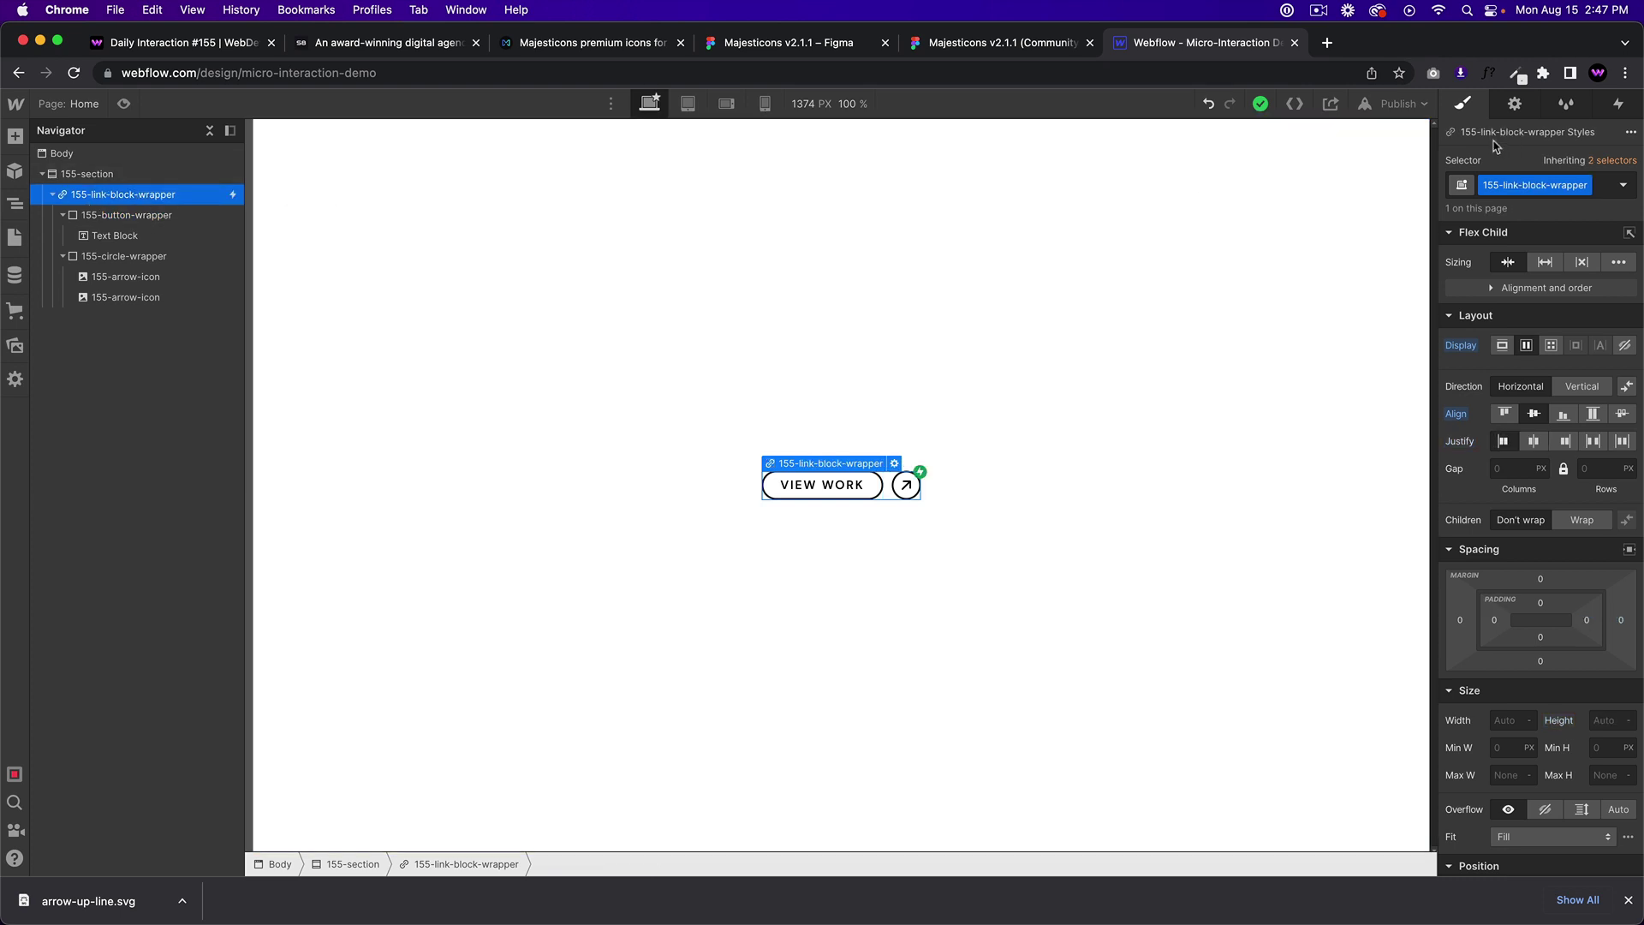
click(1514, 107)
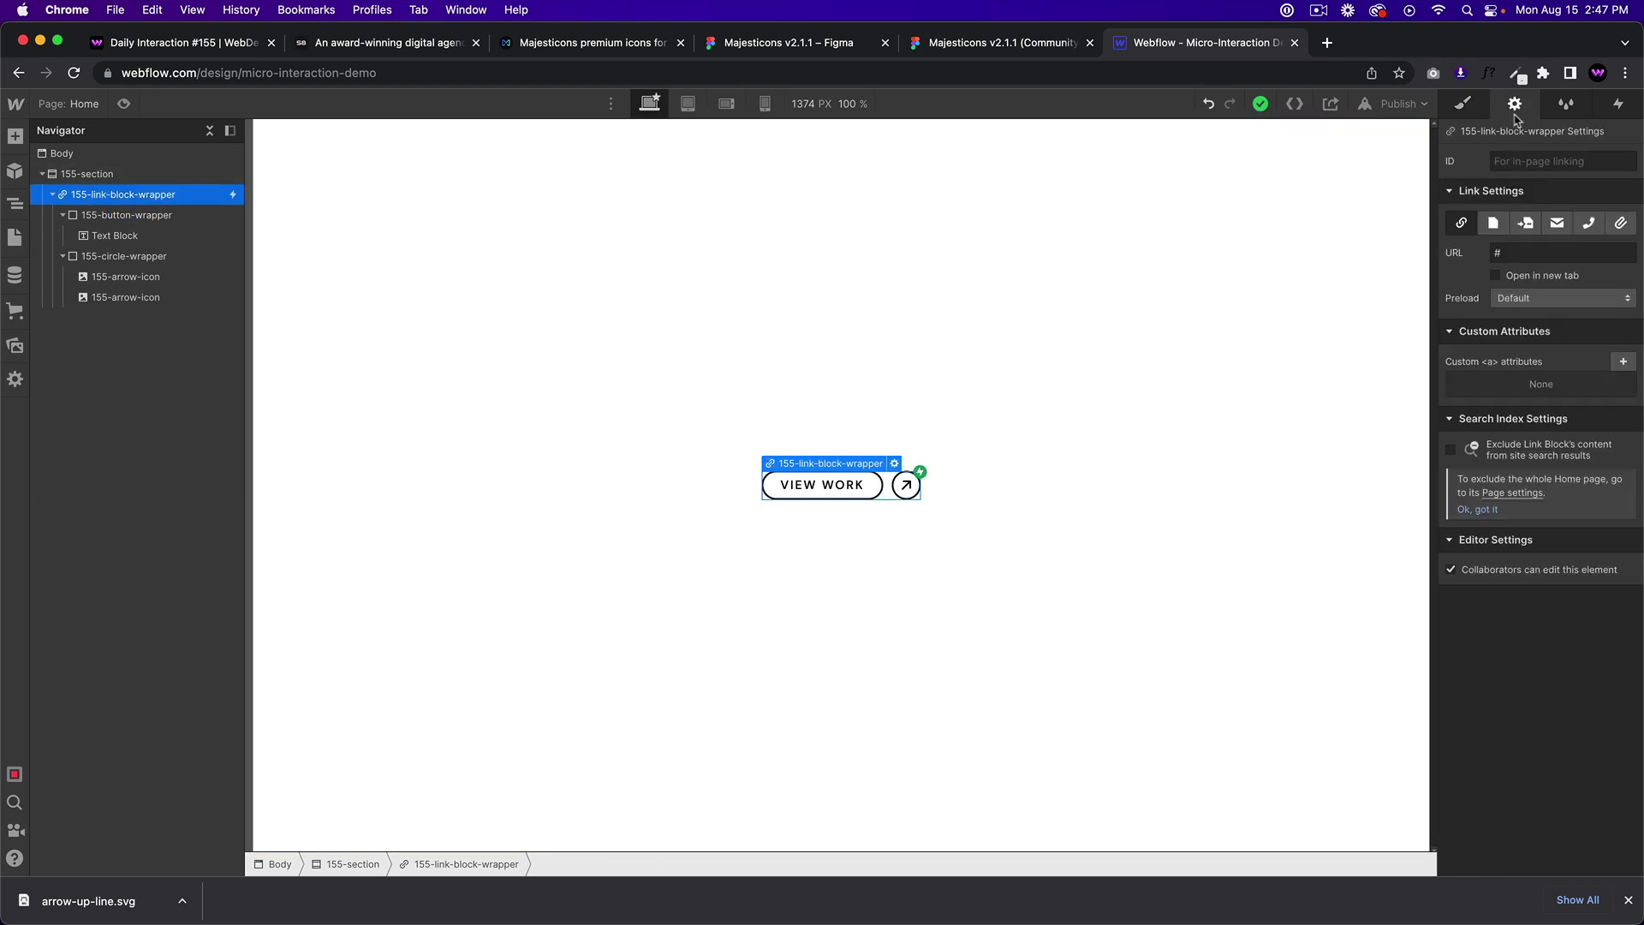
click(1515, 252)
click(147, 215)
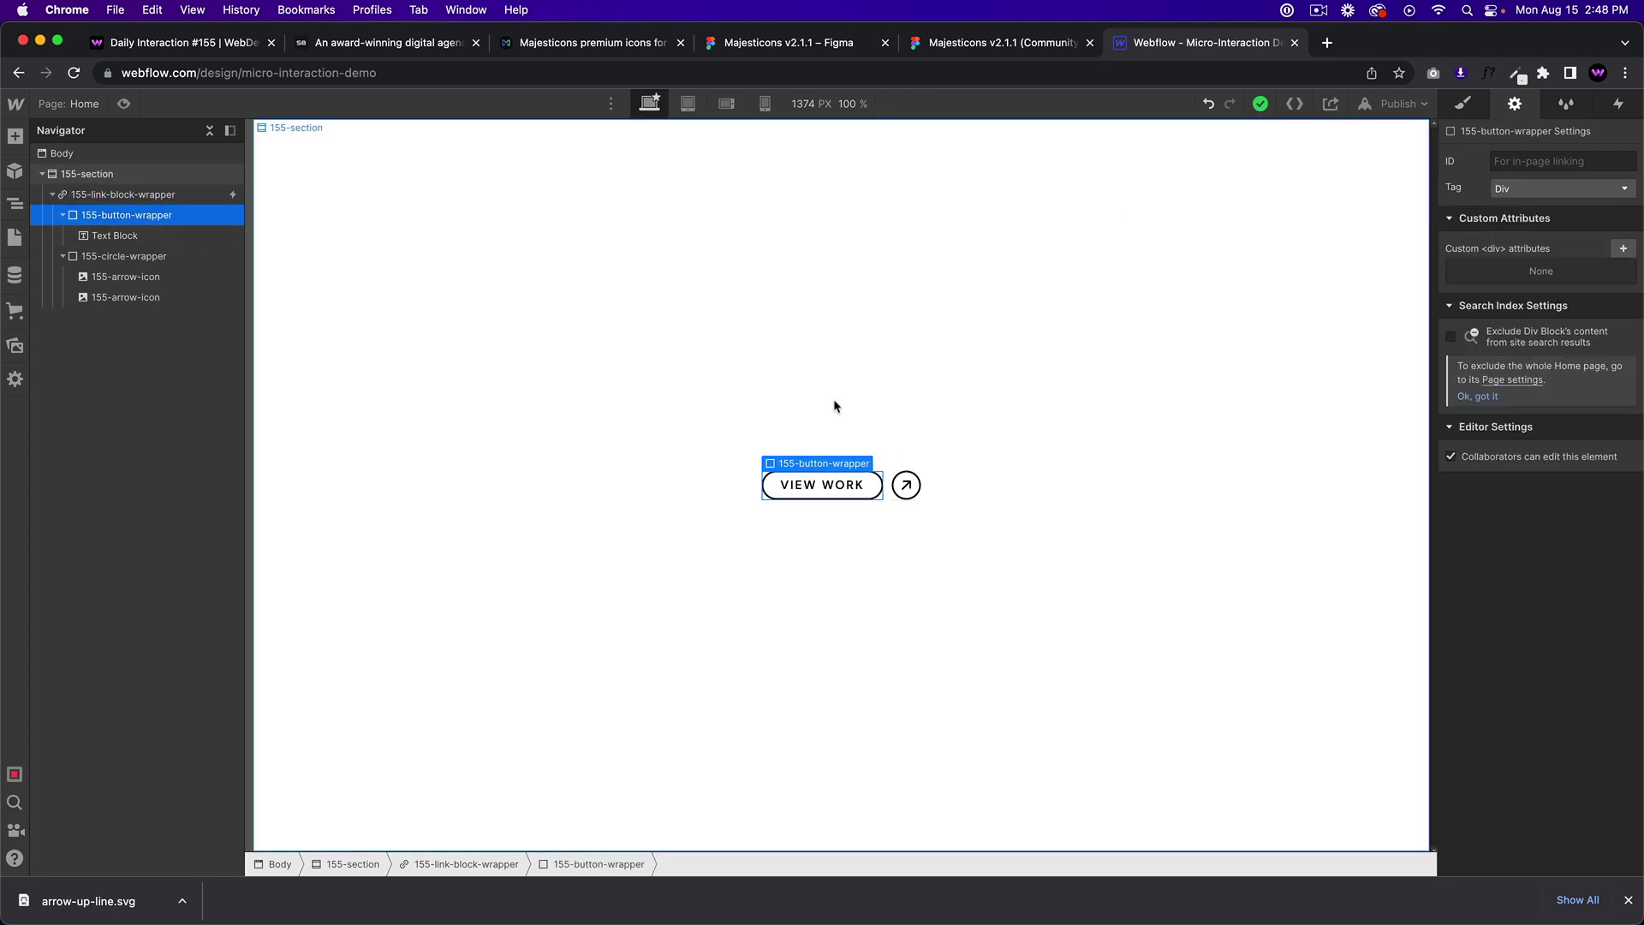
key(s)
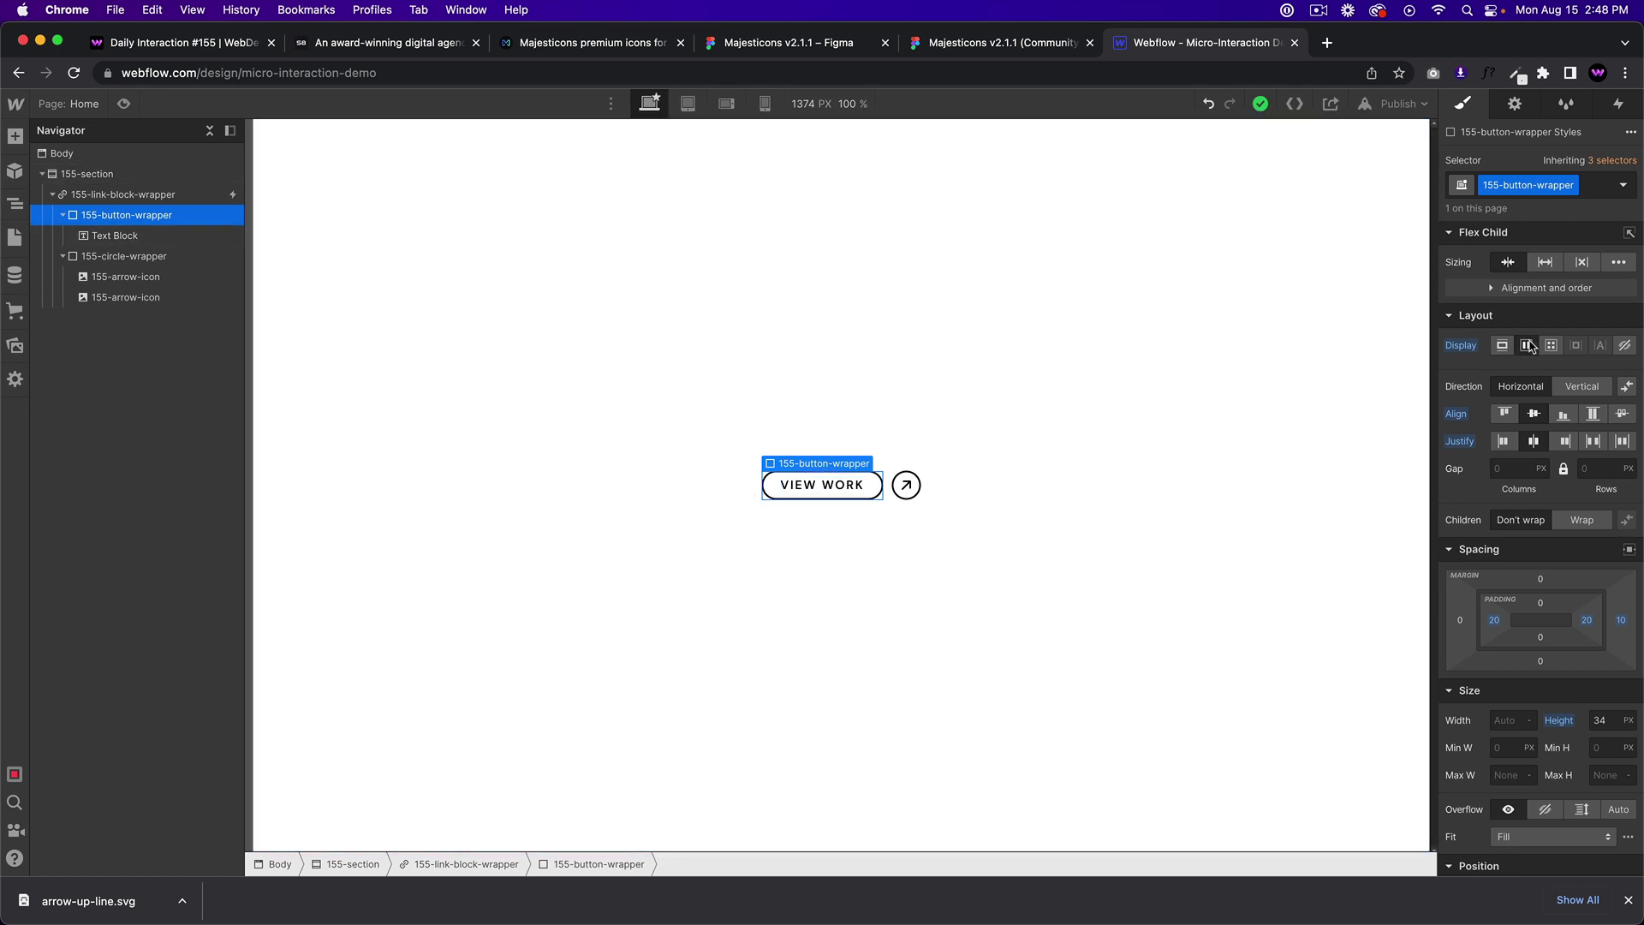
click(809, 485)
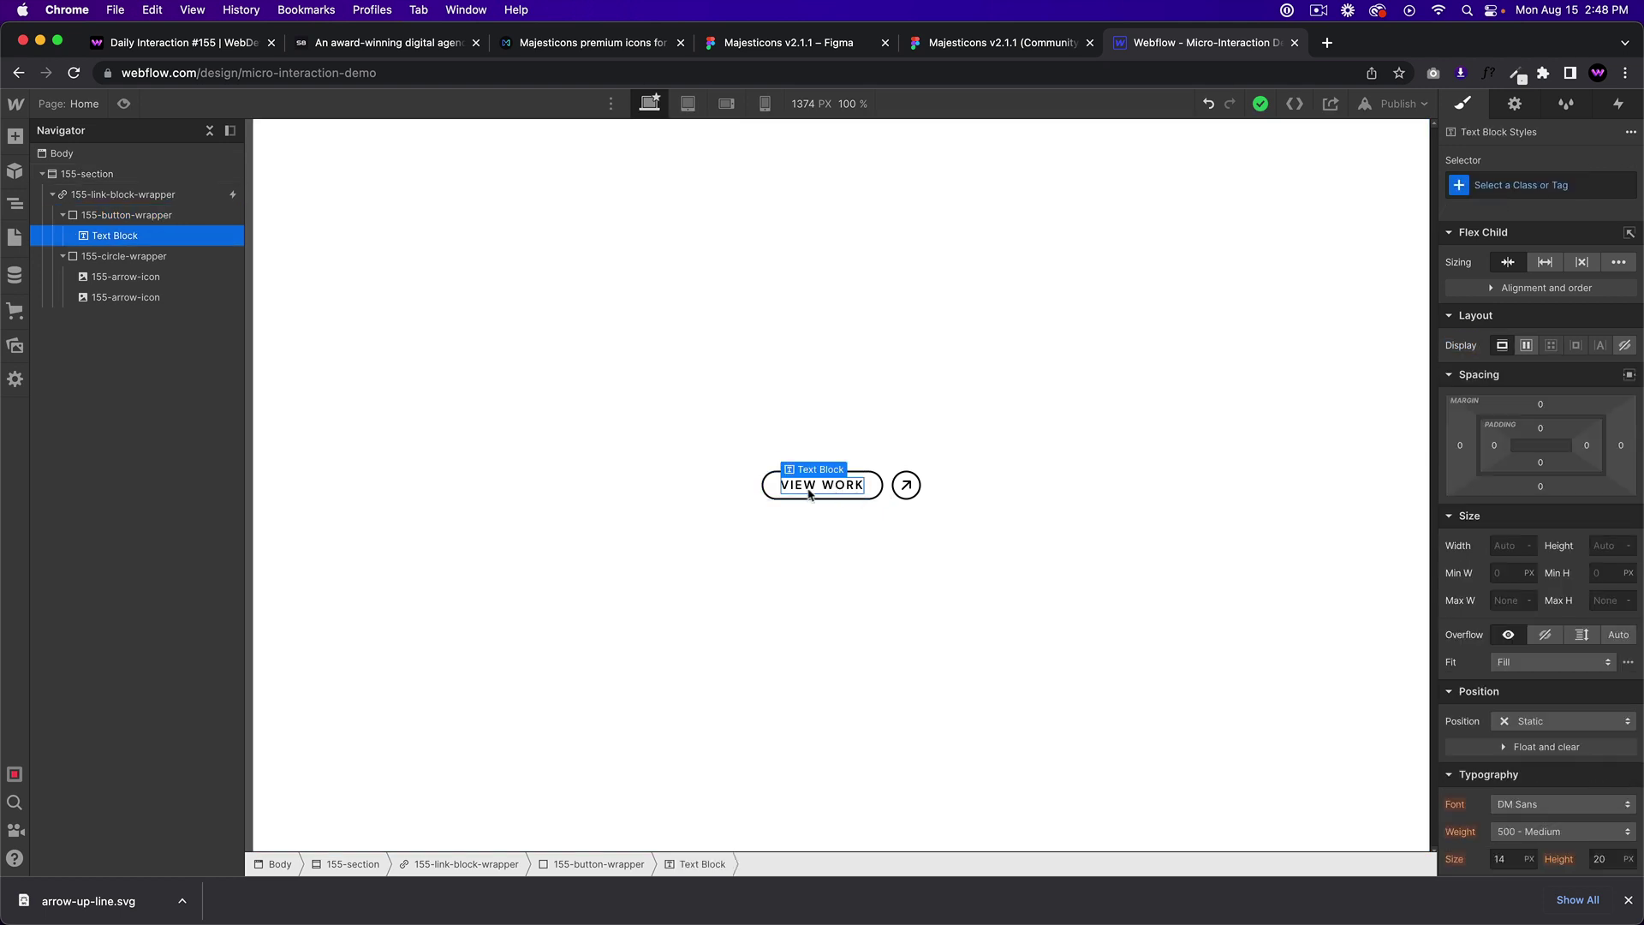
click(142, 195)
scroll(1491, 657, down, 10)
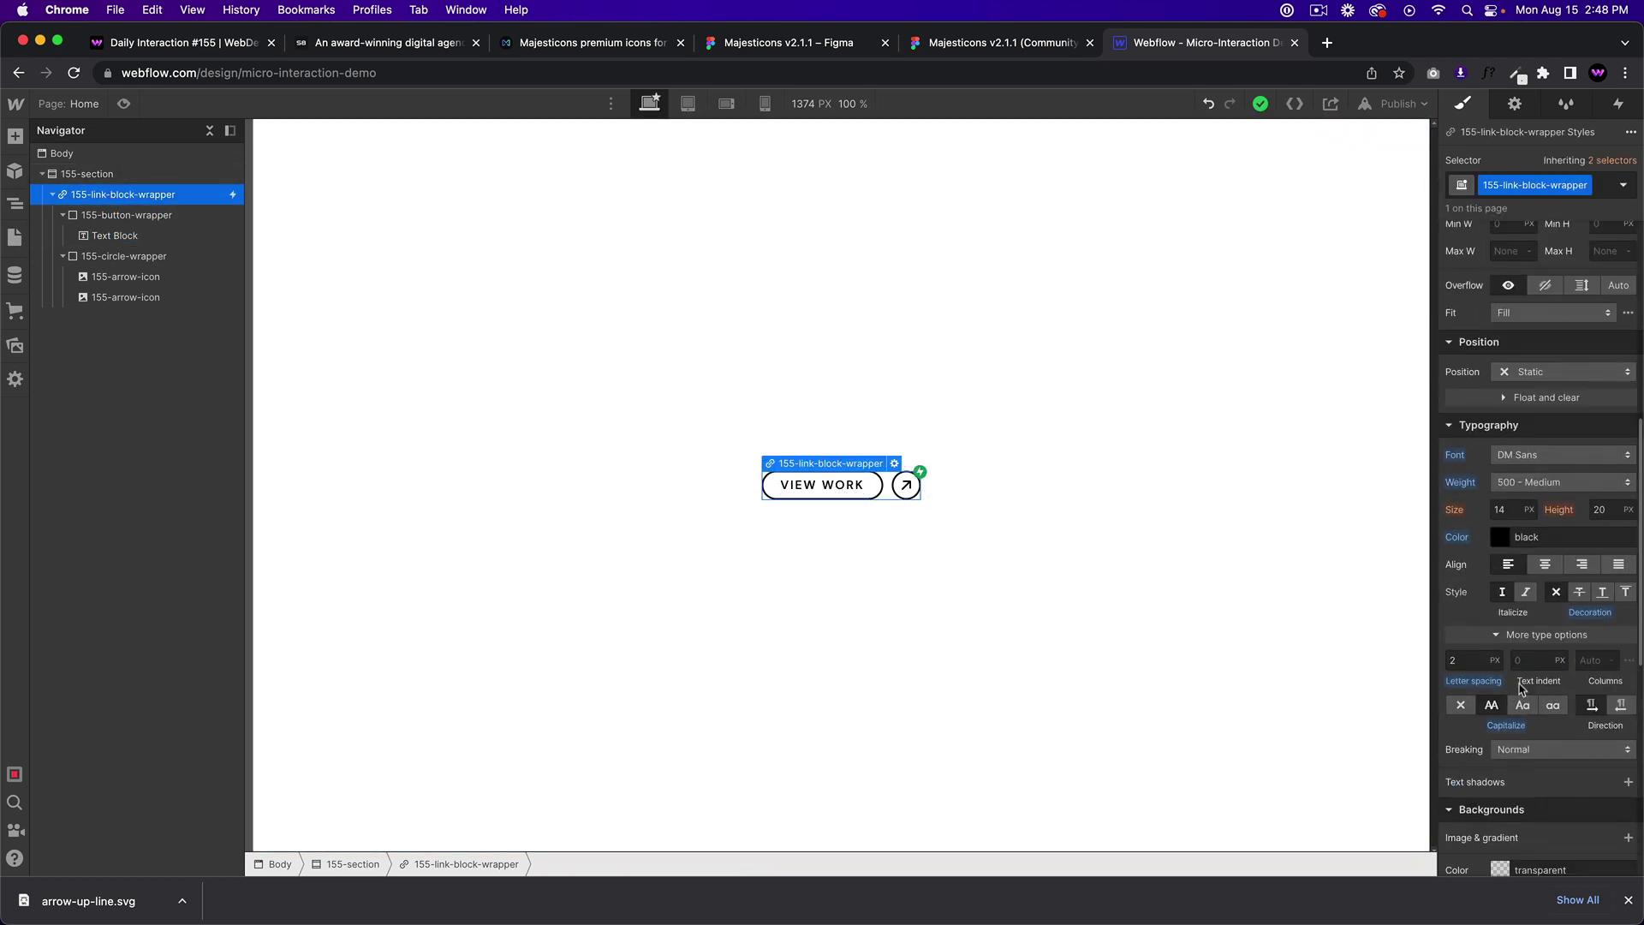
Give the View Work text block the new class 155-button-text
click(115, 235)
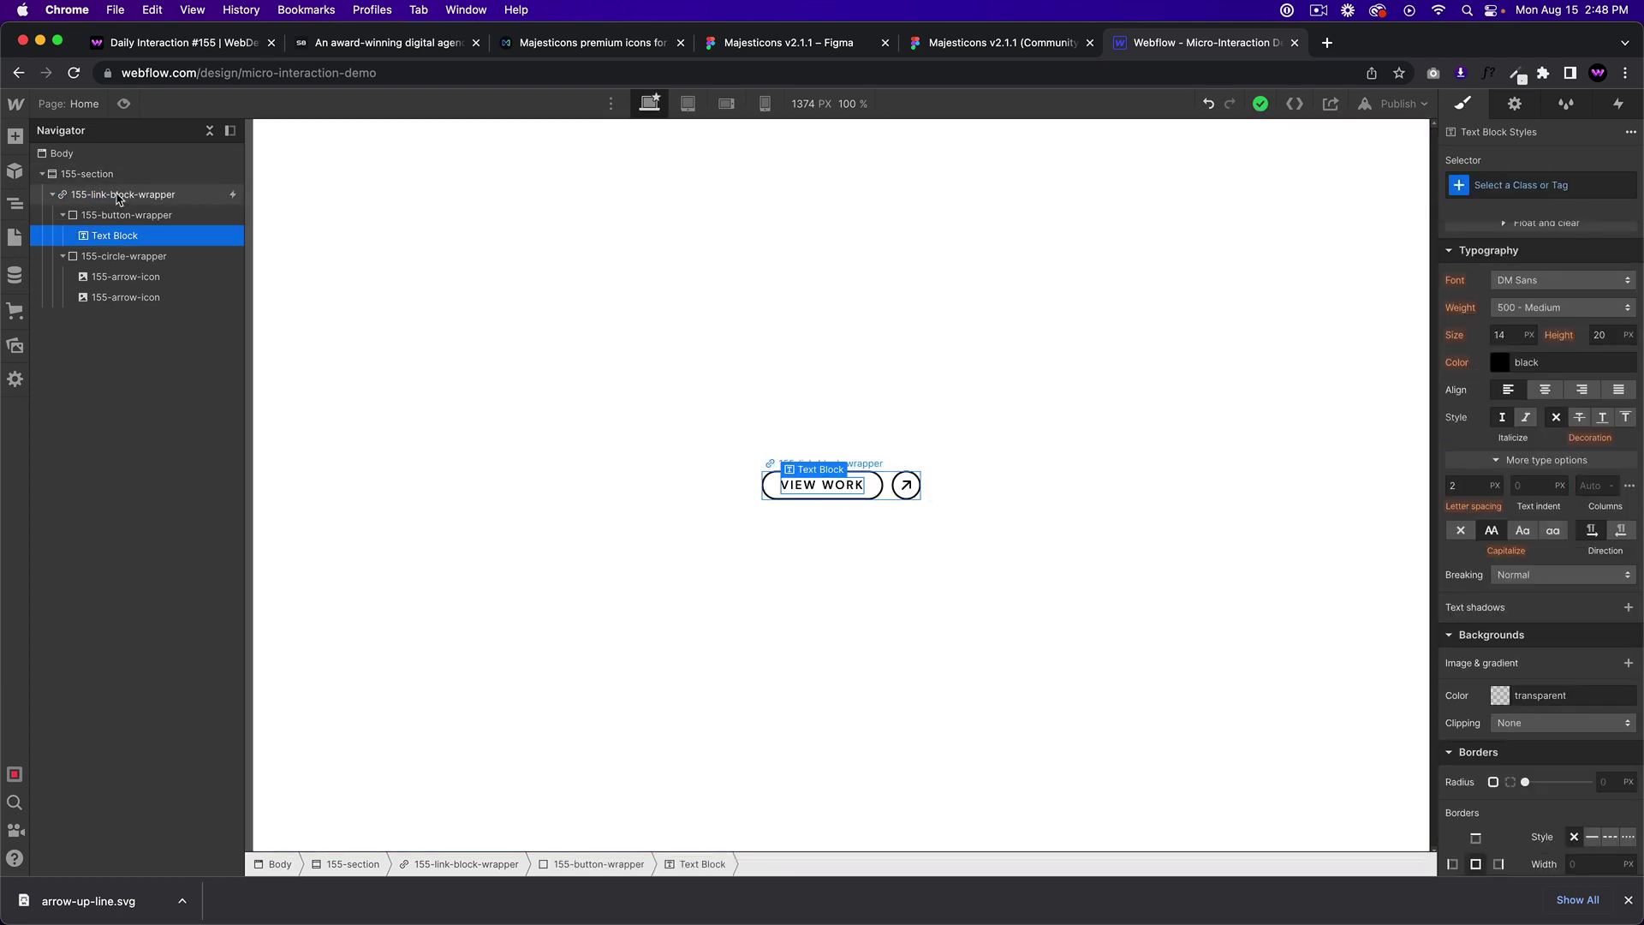
click(1549, 187)
text(1)
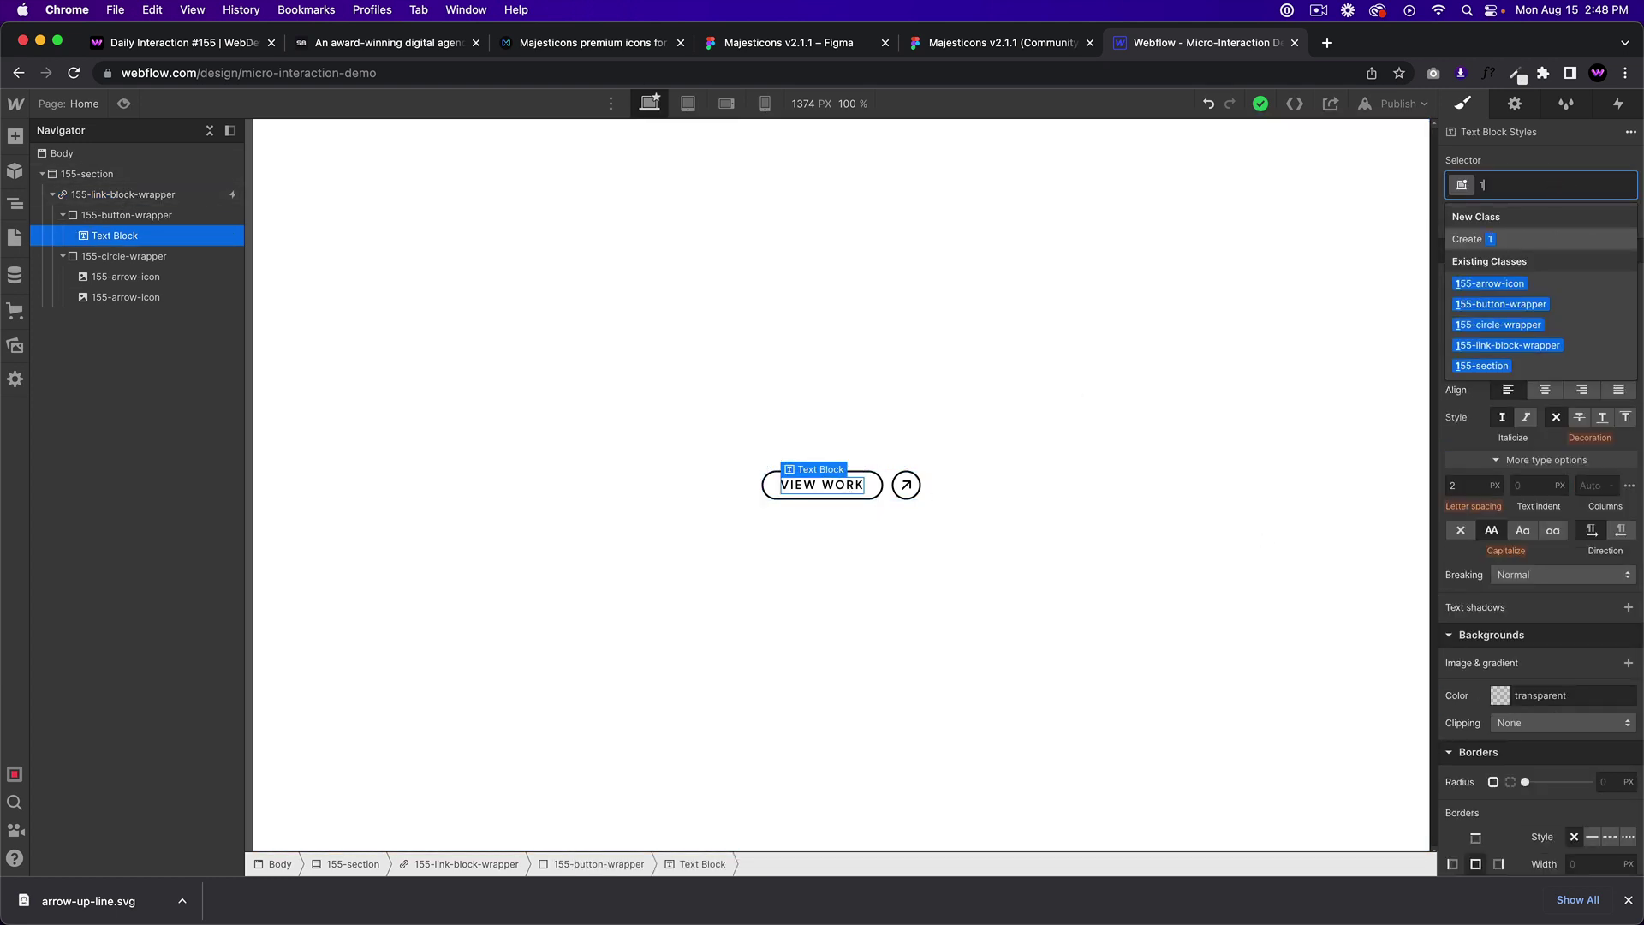
text(55-bu)
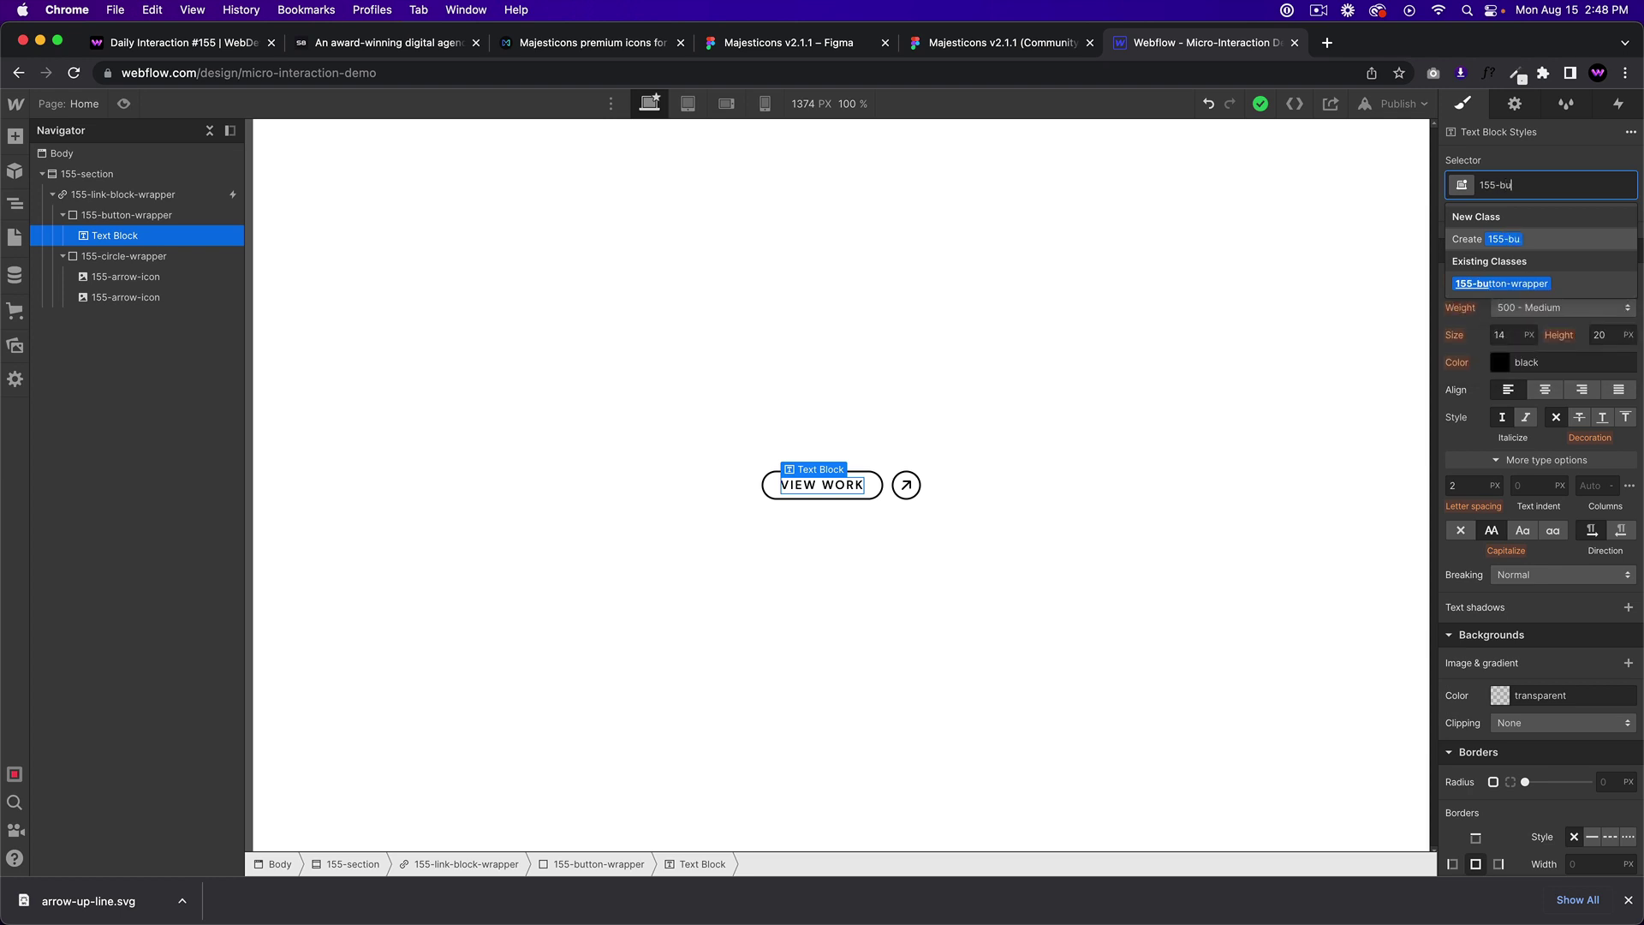
text(tton-text)
key(Return)
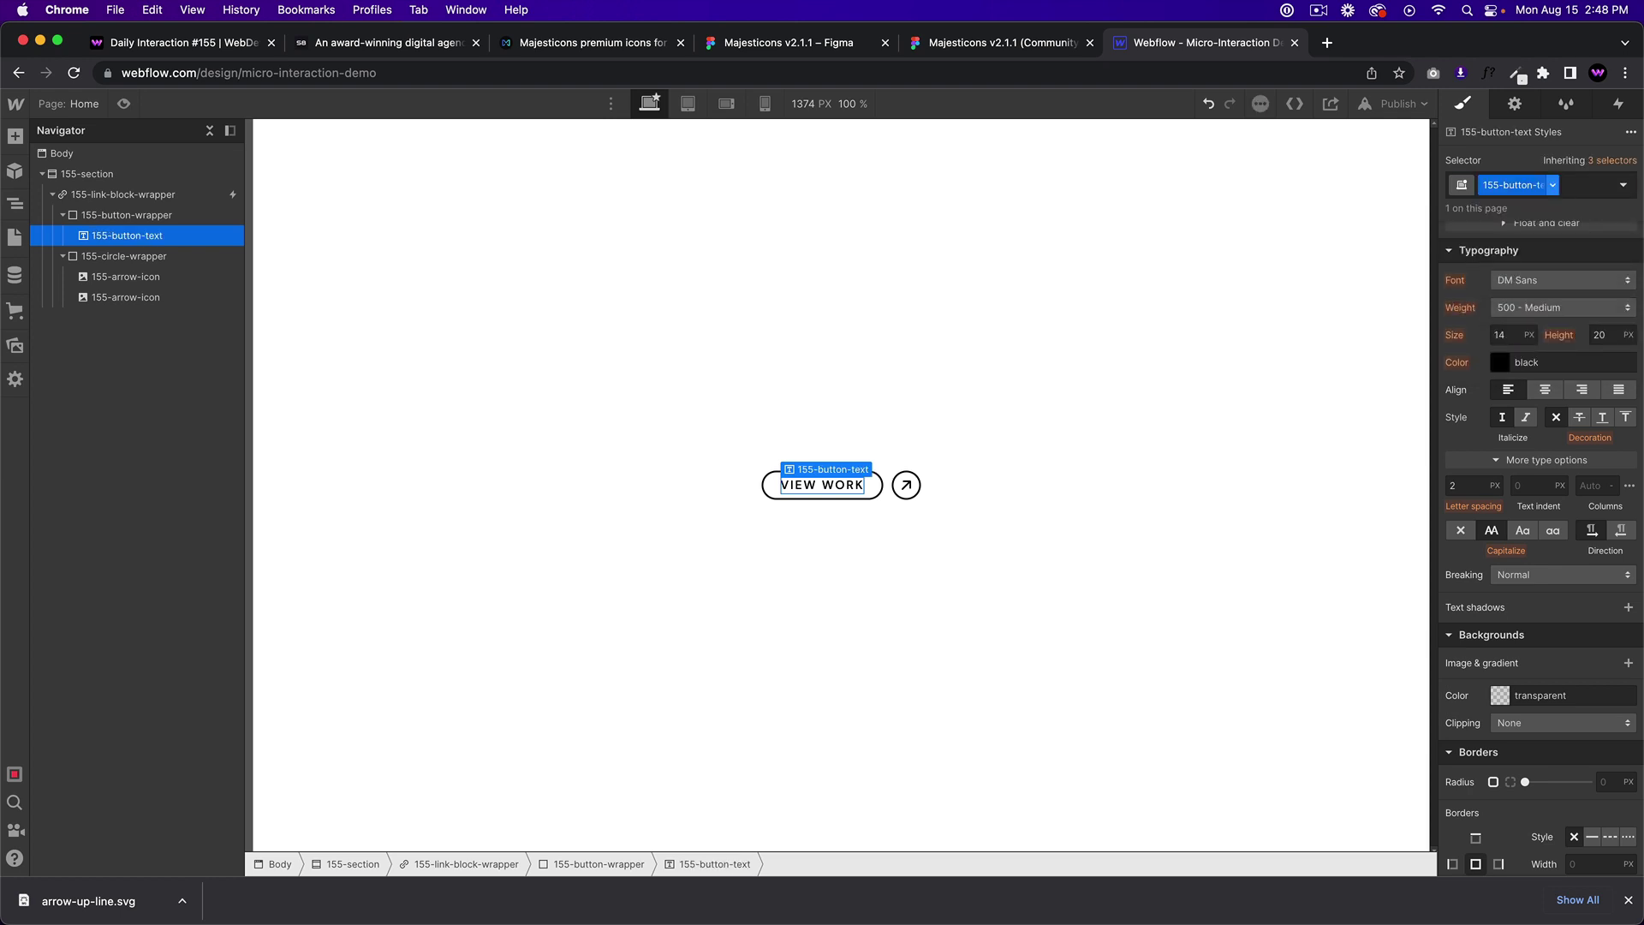
Examine the layout, size and overflow styles of 155-circle-wrapper and the styles of both 155-arrow-icon images inside it
click(129, 256)
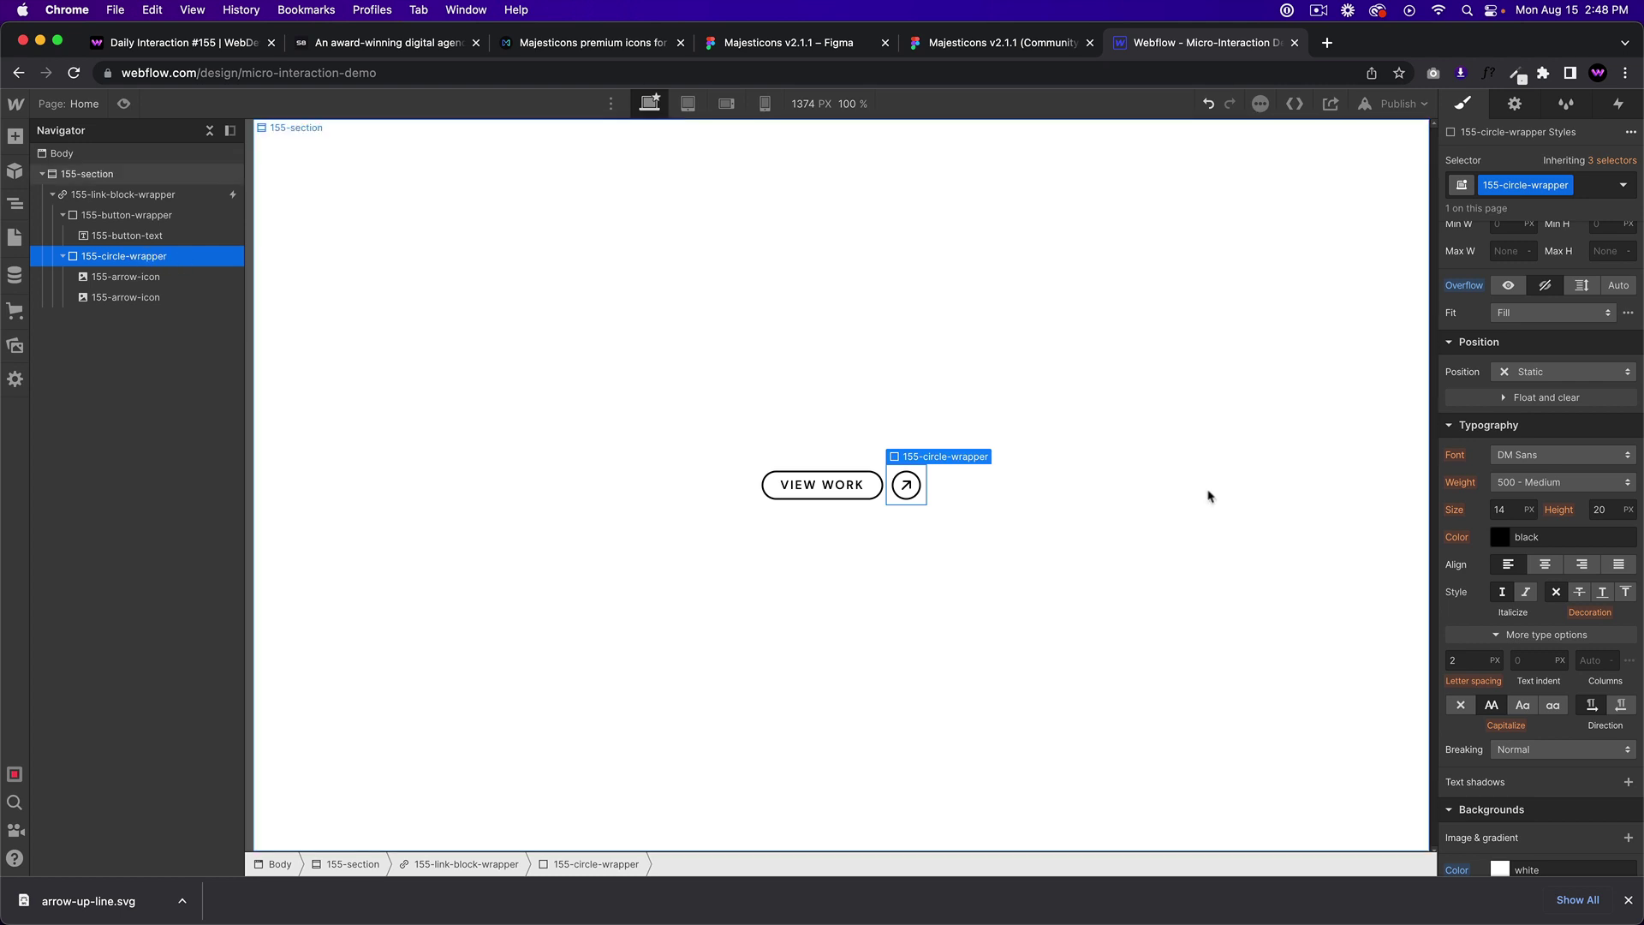
scroll(1521, 461, up, 6)
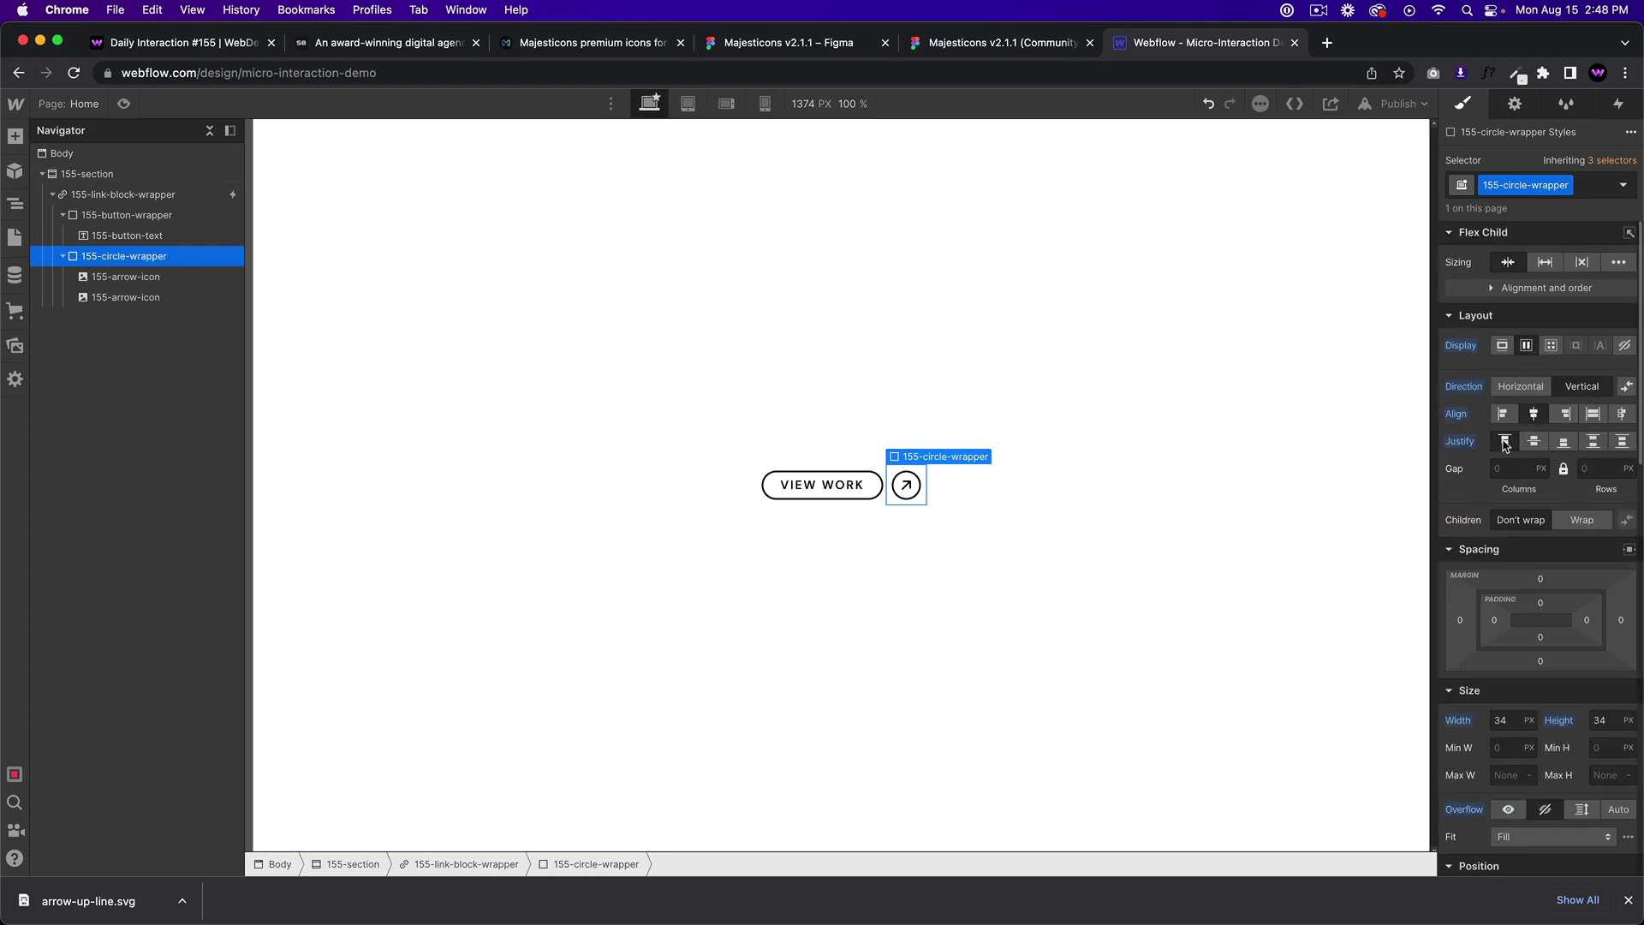
scroll(1504, 444, down, 3)
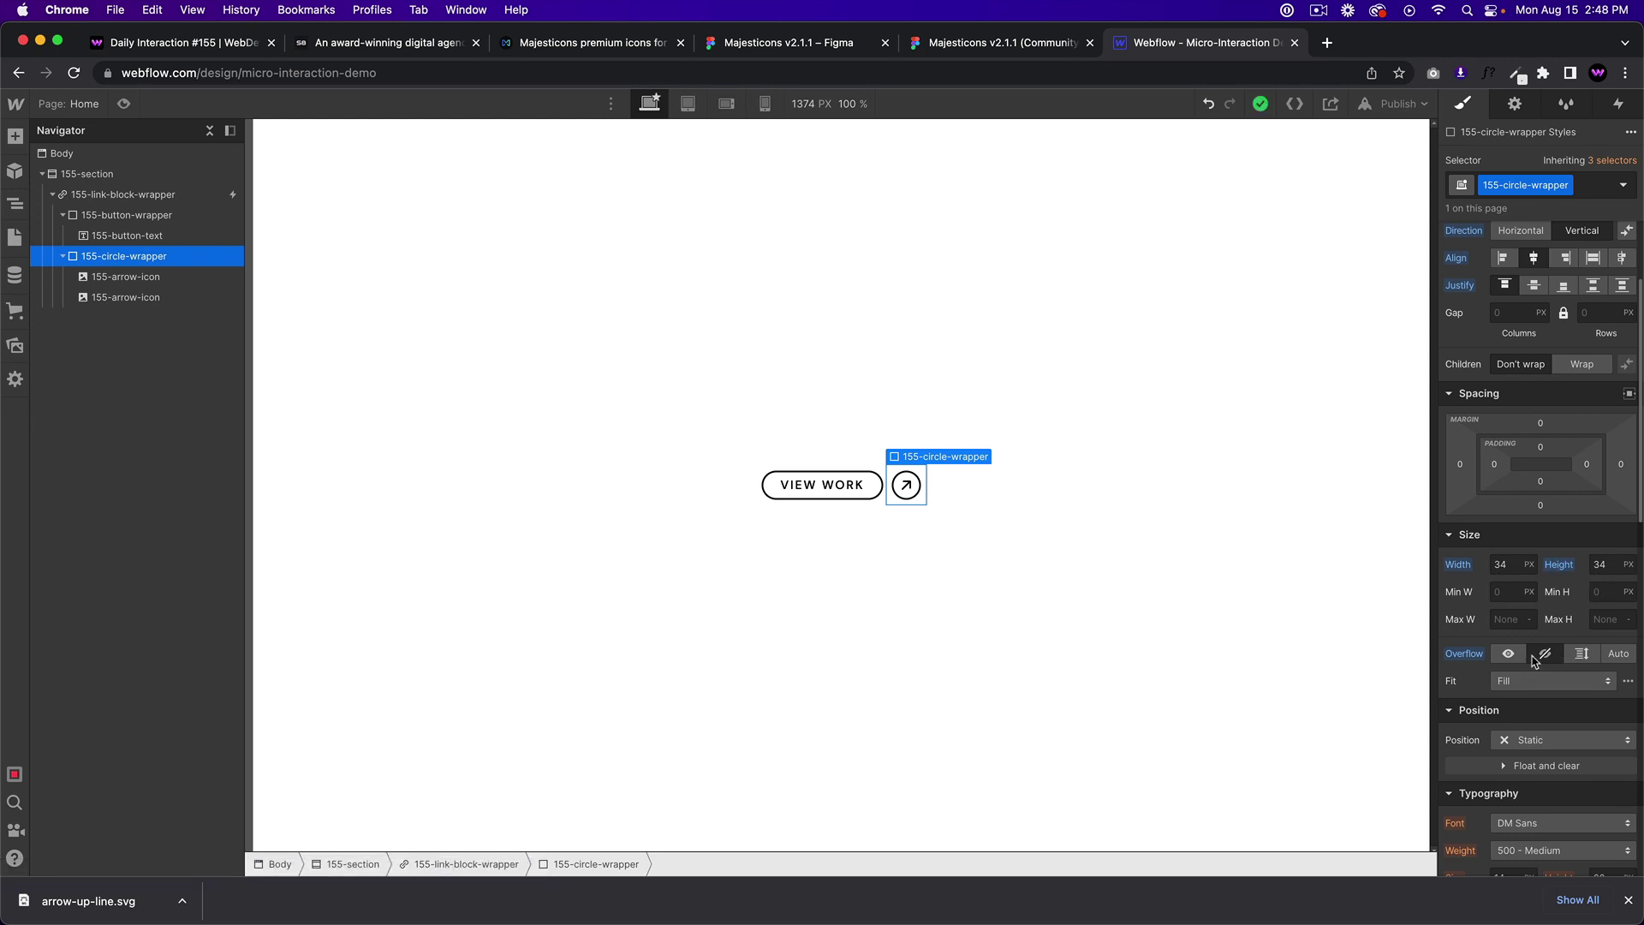
scroll(1534, 660, down, 5)
click(137, 277)
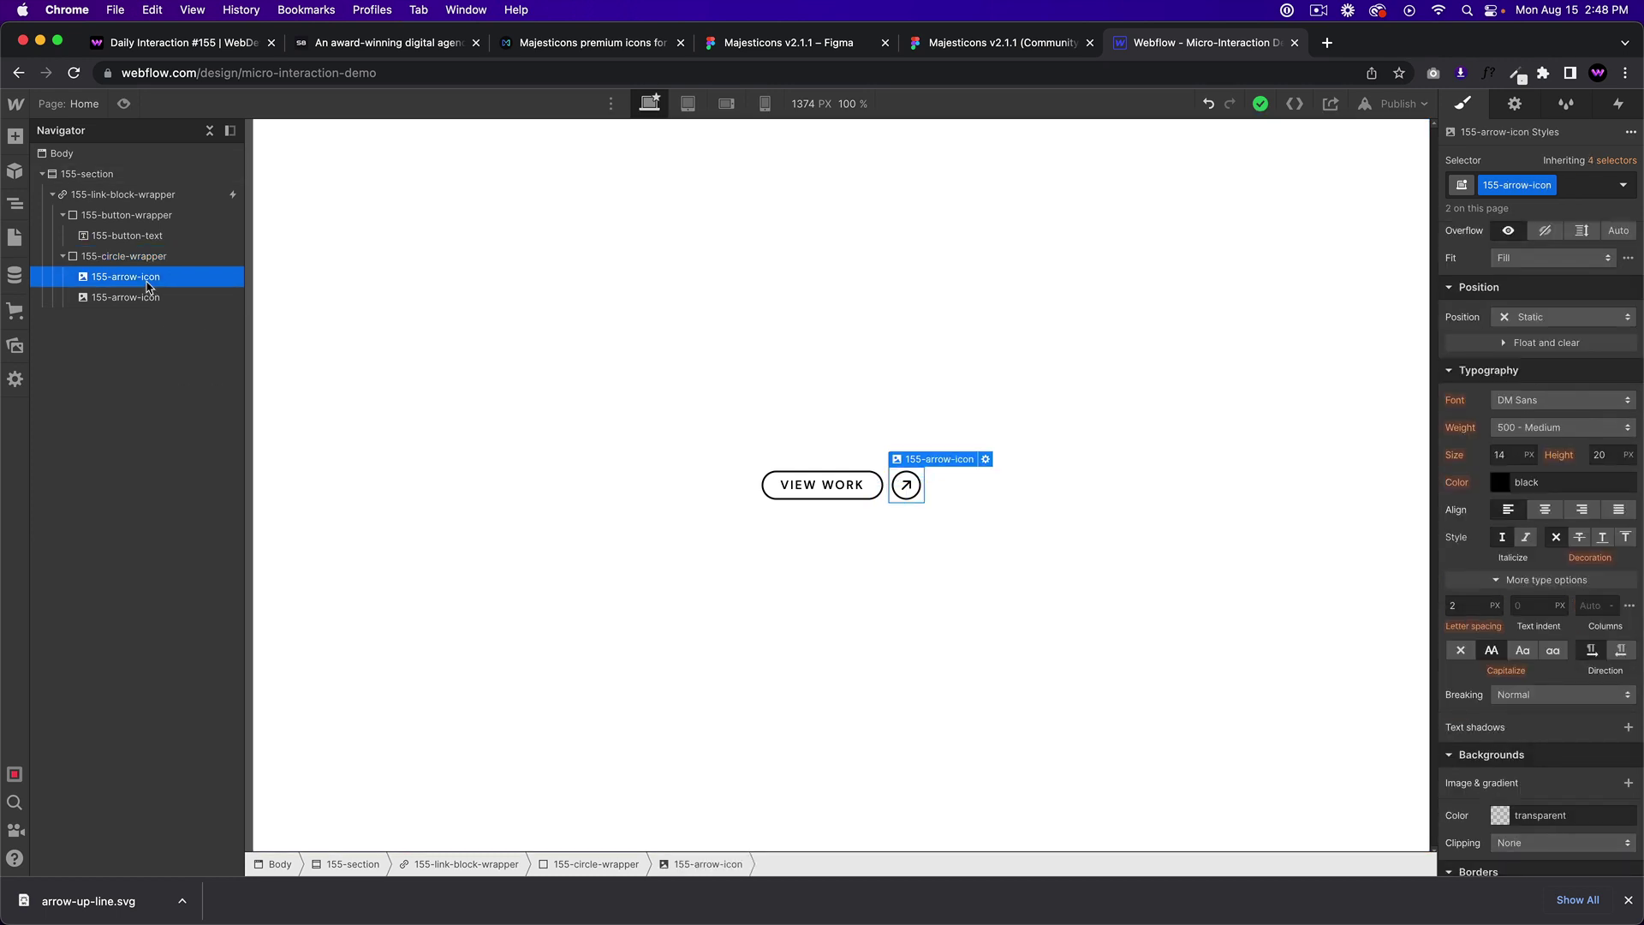
scroll(1519, 459, up, 5)
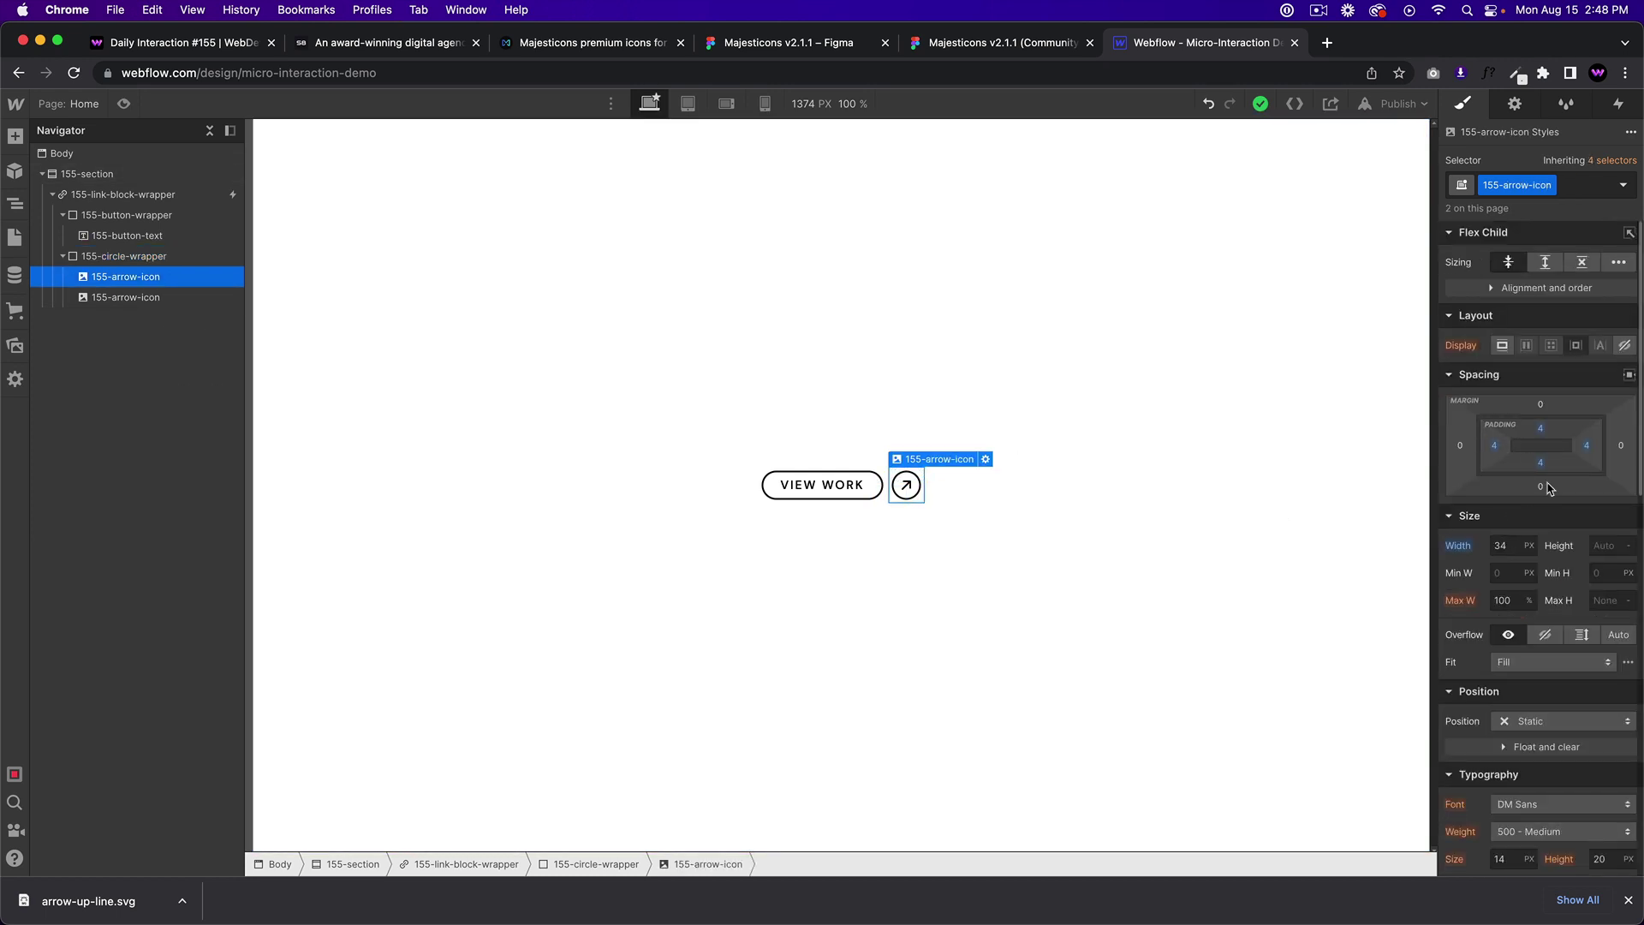
scroll(1552, 589, down, 5)
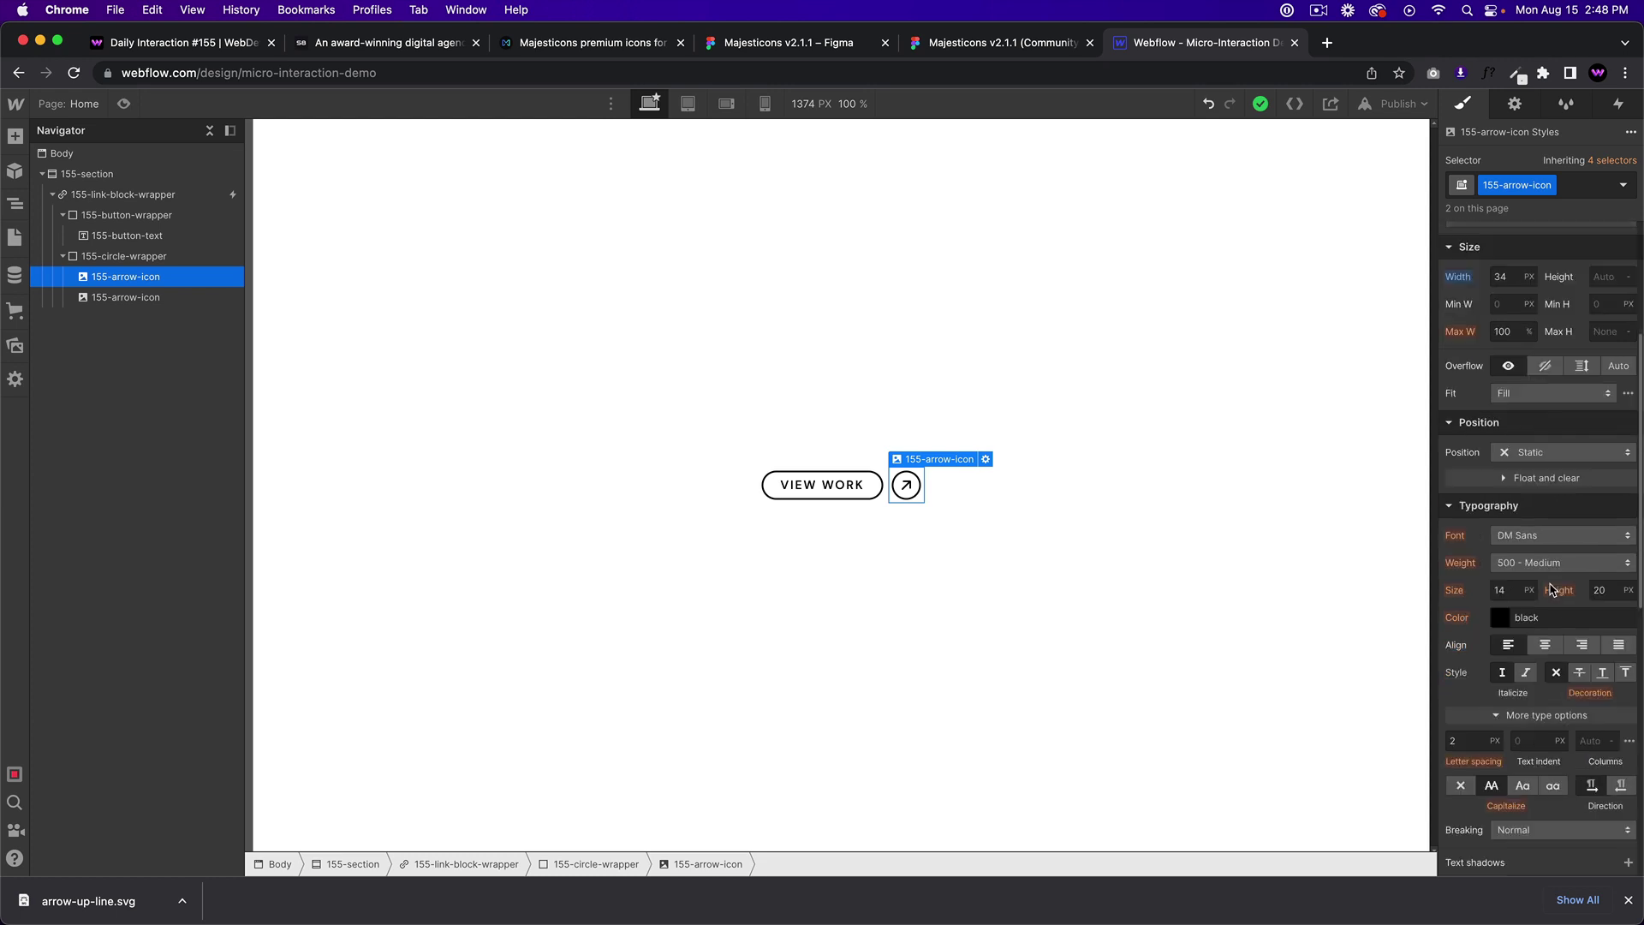
scroll(1551, 589, down, 2)
click(139, 297)
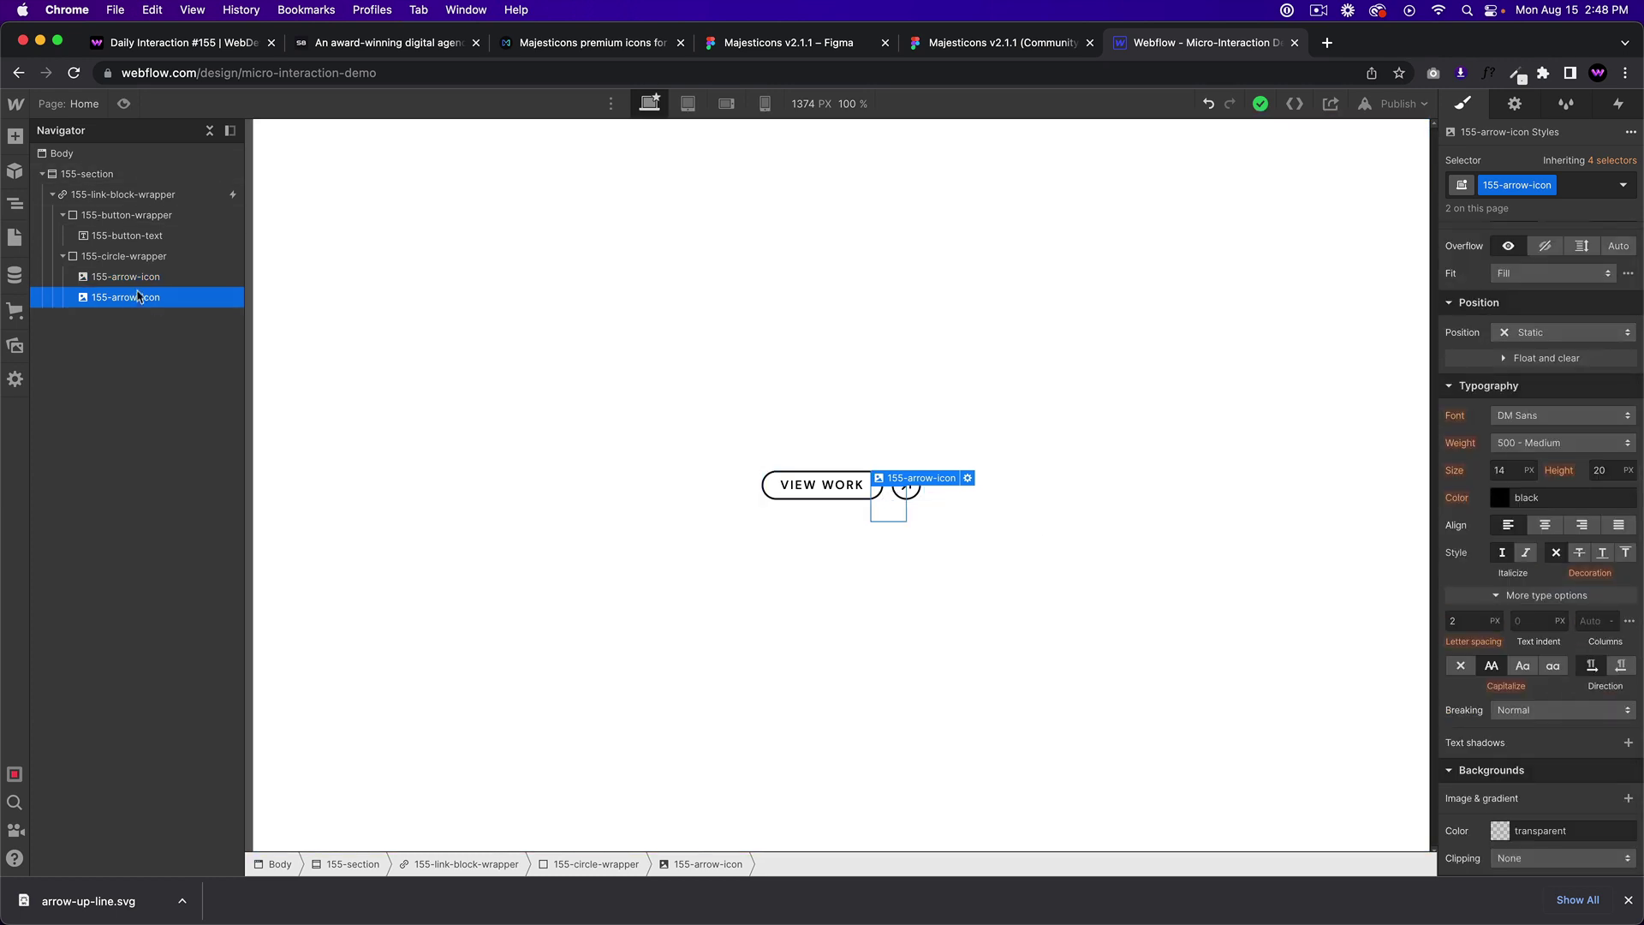
Open the 155-button-hover-in animation of 155-link-block-wrapper's mouse hover trigger and review its BG Color and Move actions
click(180, 196)
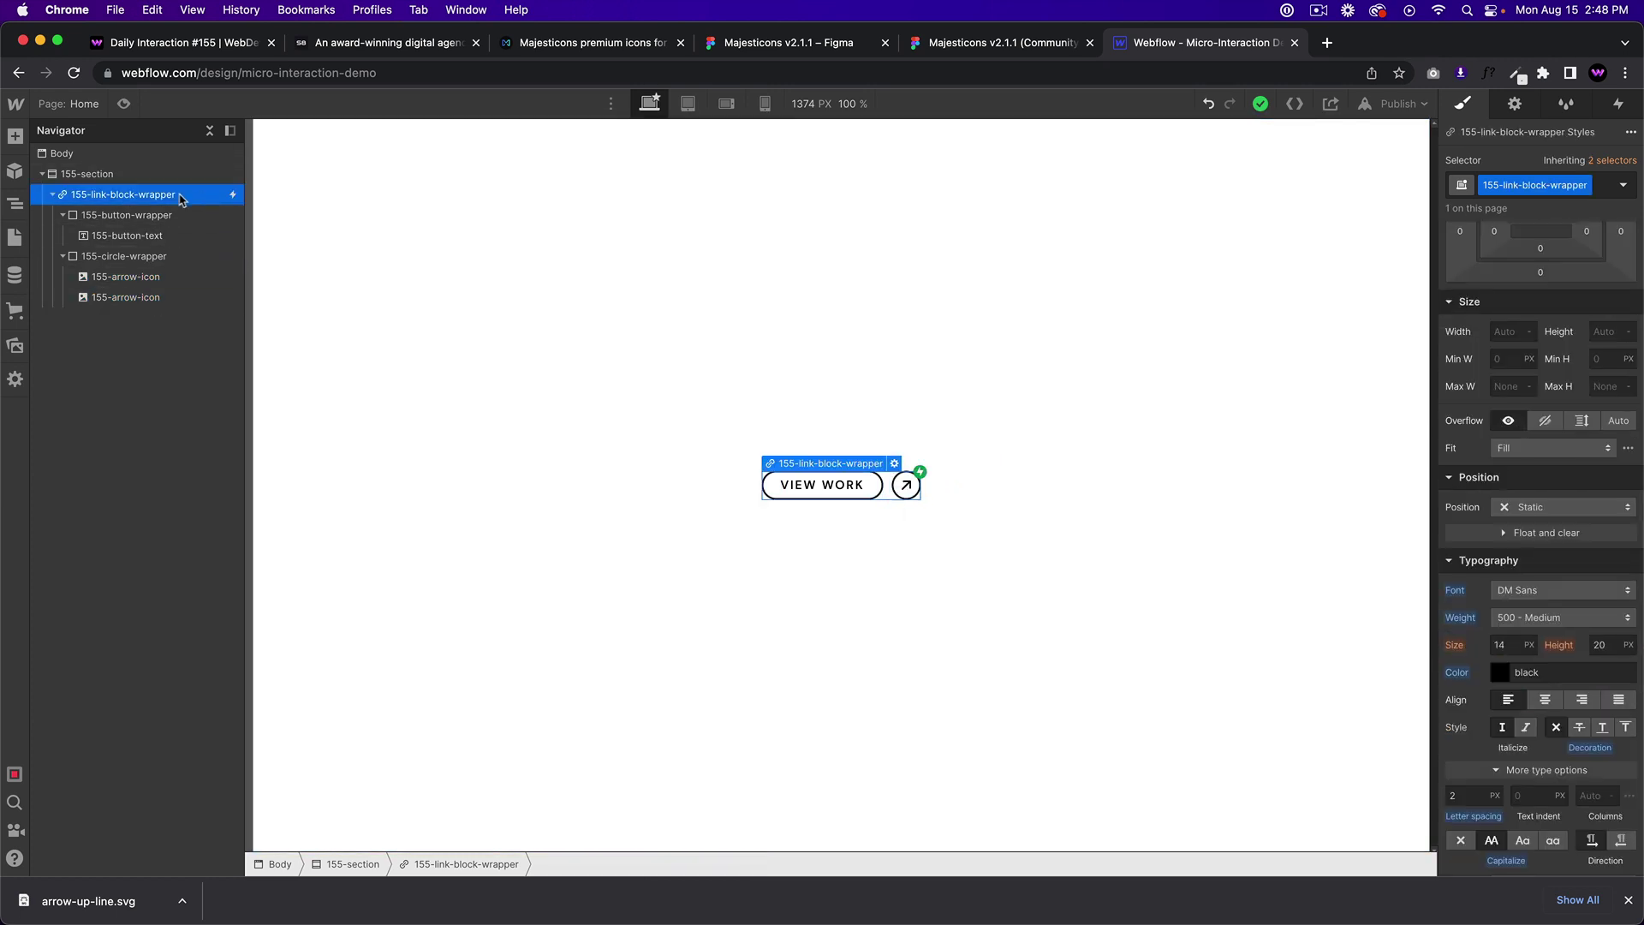
click(1618, 103)
click(1545, 190)
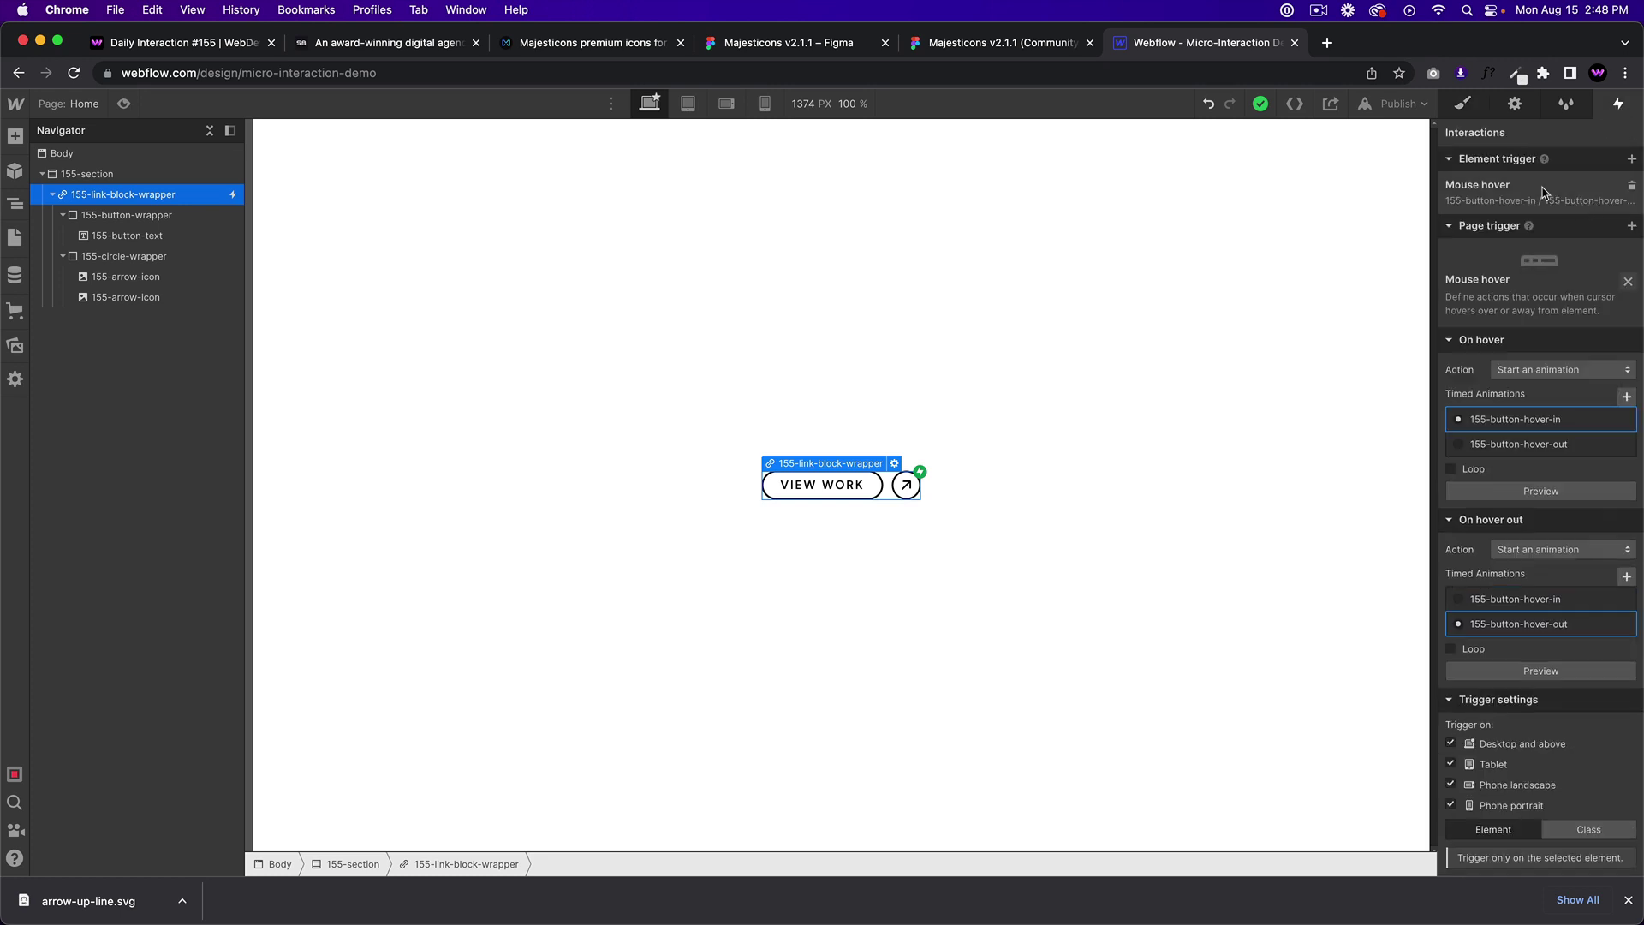
click(1521, 302)
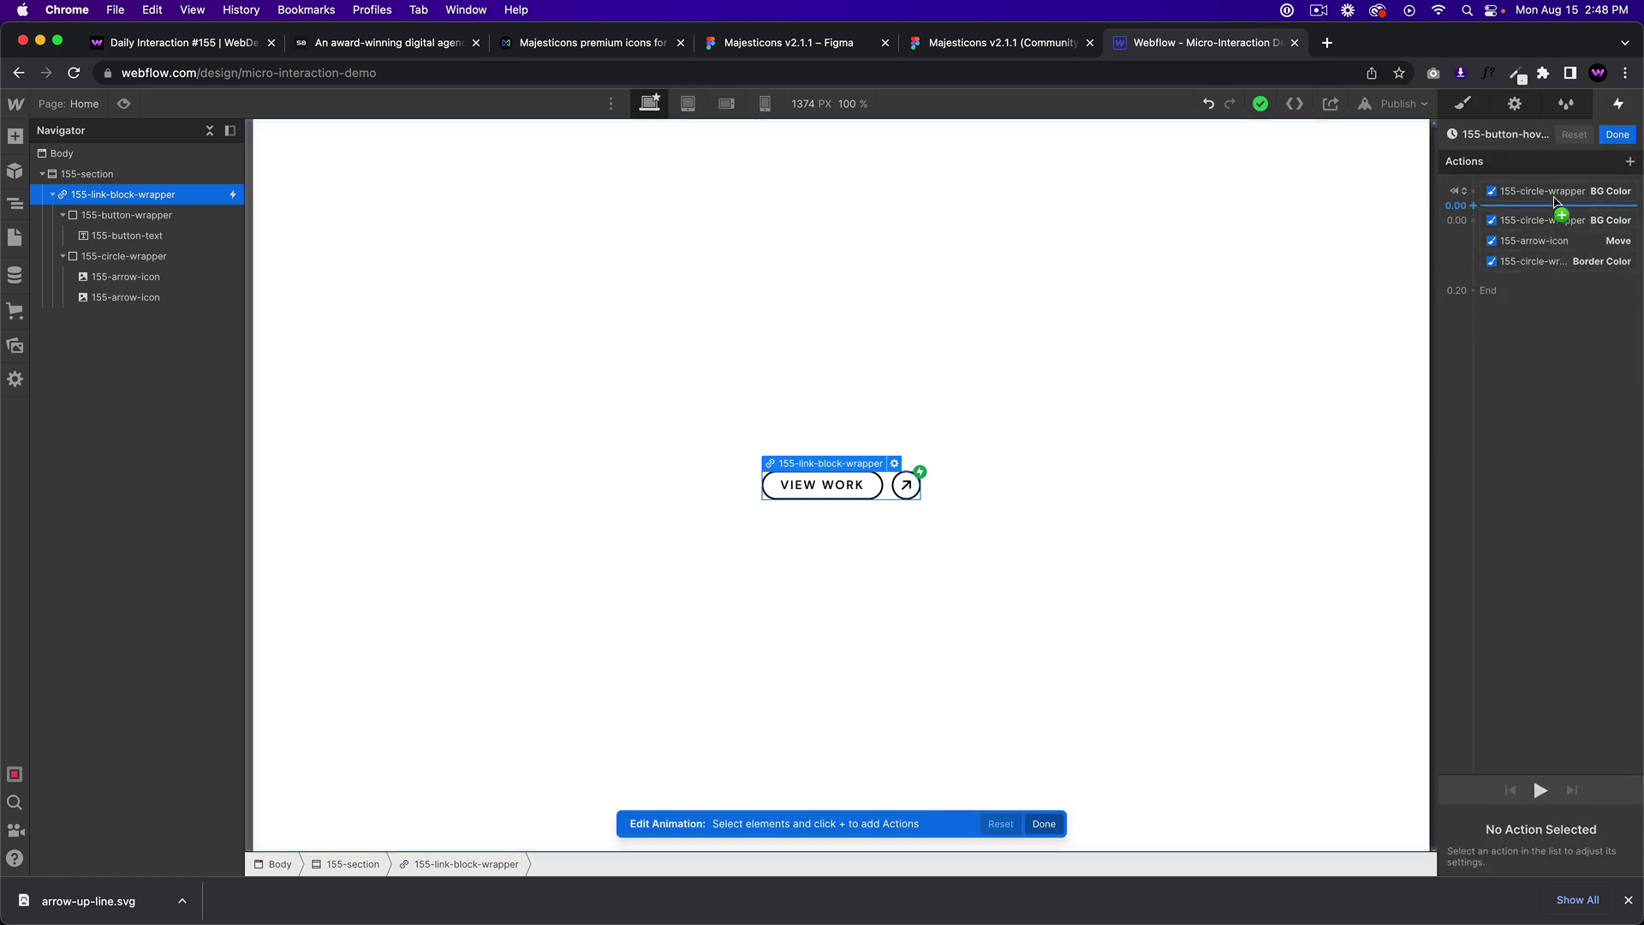
click(1541, 191)
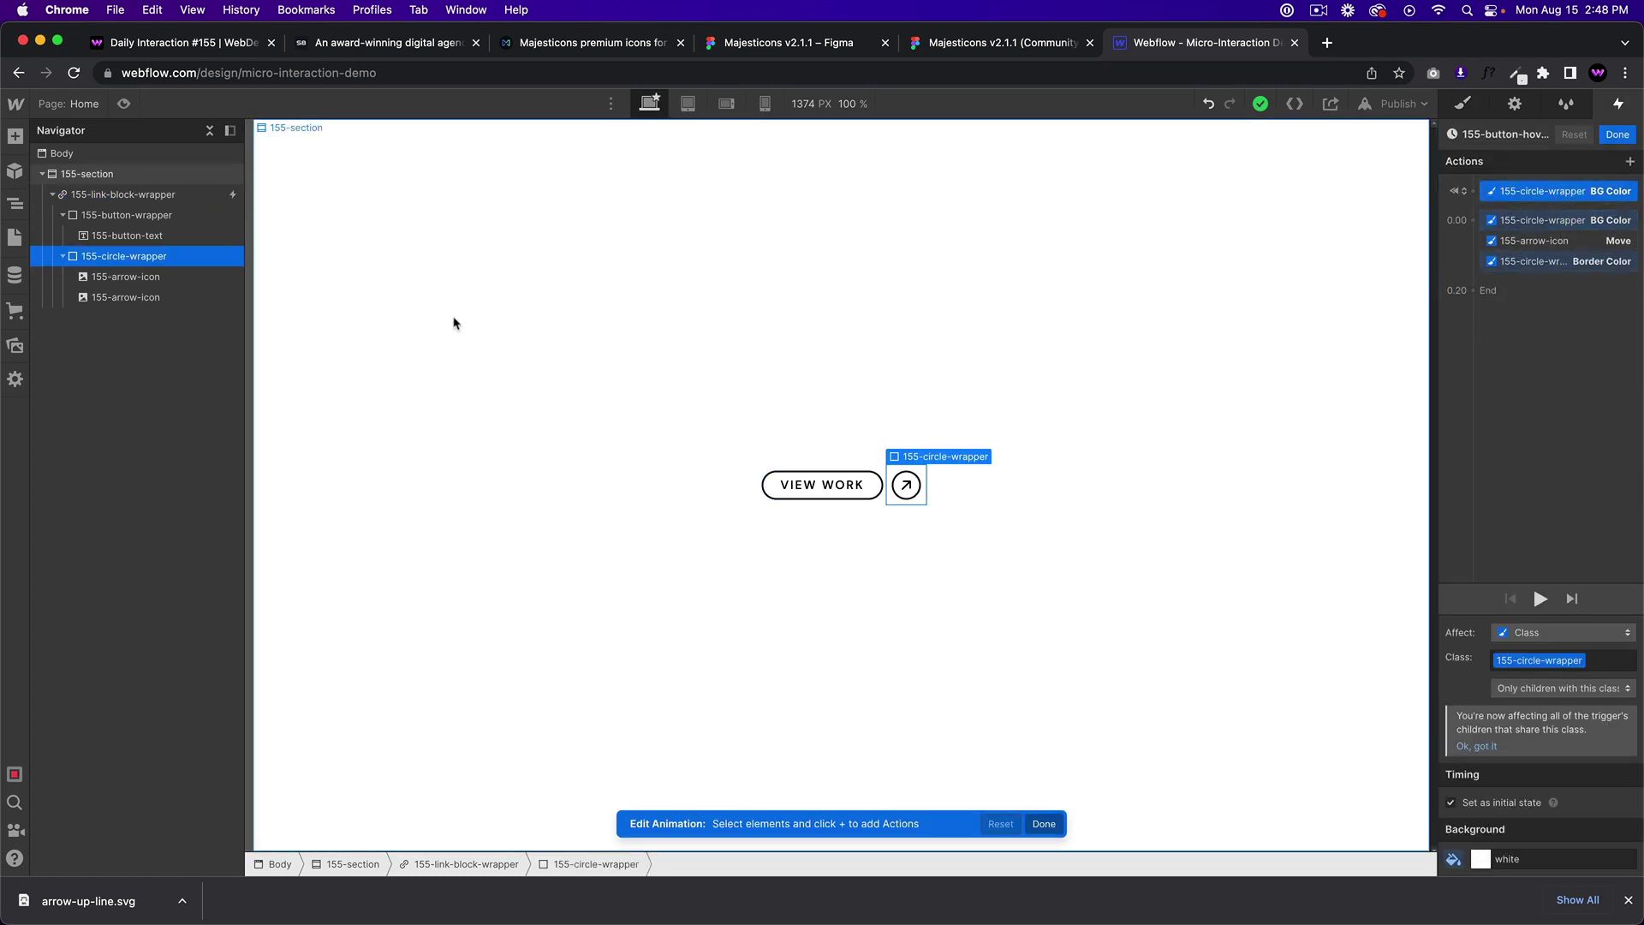
click(1557, 223)
click(1552, 242)
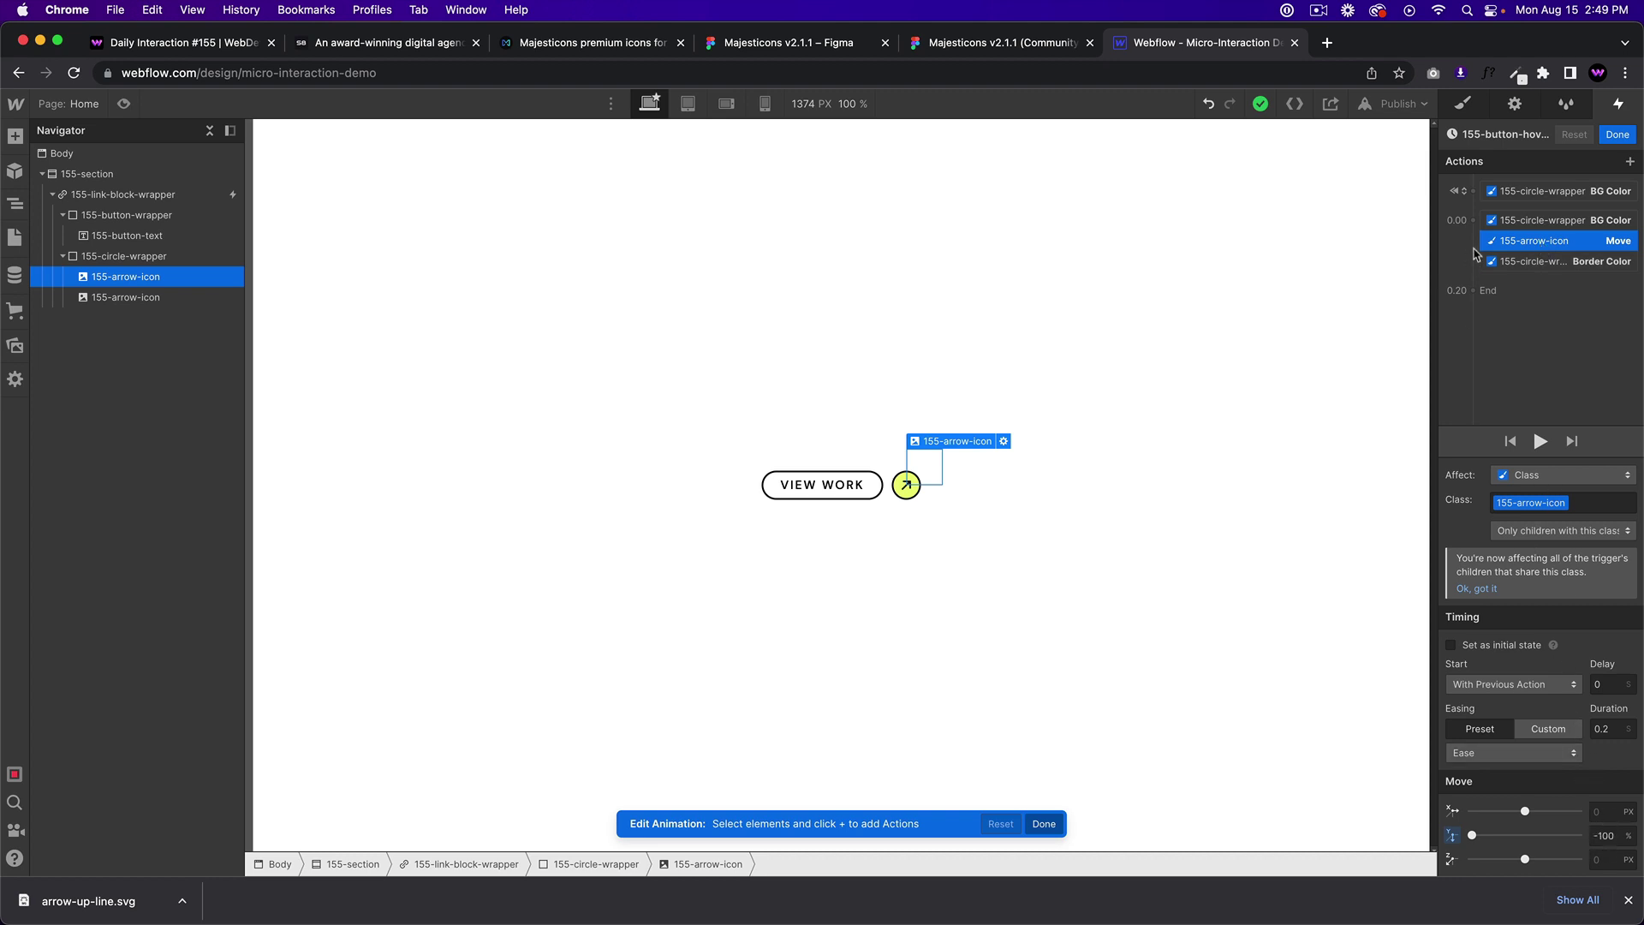
Set the 155-circle-wrapper Border Color action in 155-button-hover-in to fully transparent white, rgba(255, 255, 255, 0), and save the animation
click(1540, 264)
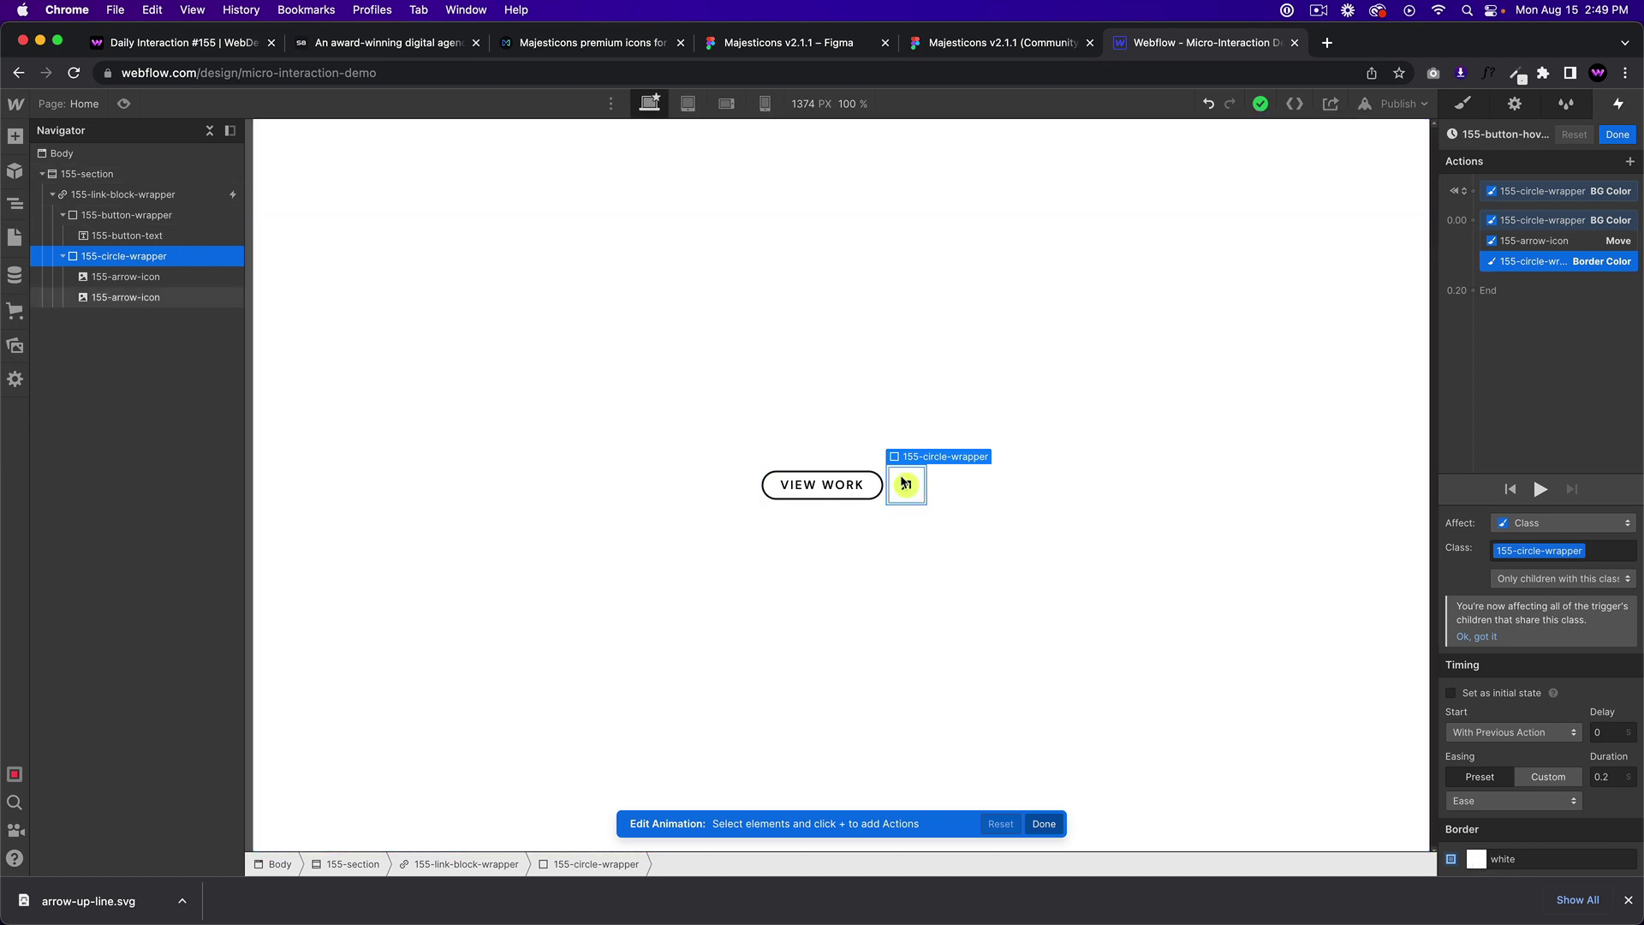
click(1476, 859)
click(1482, 742)
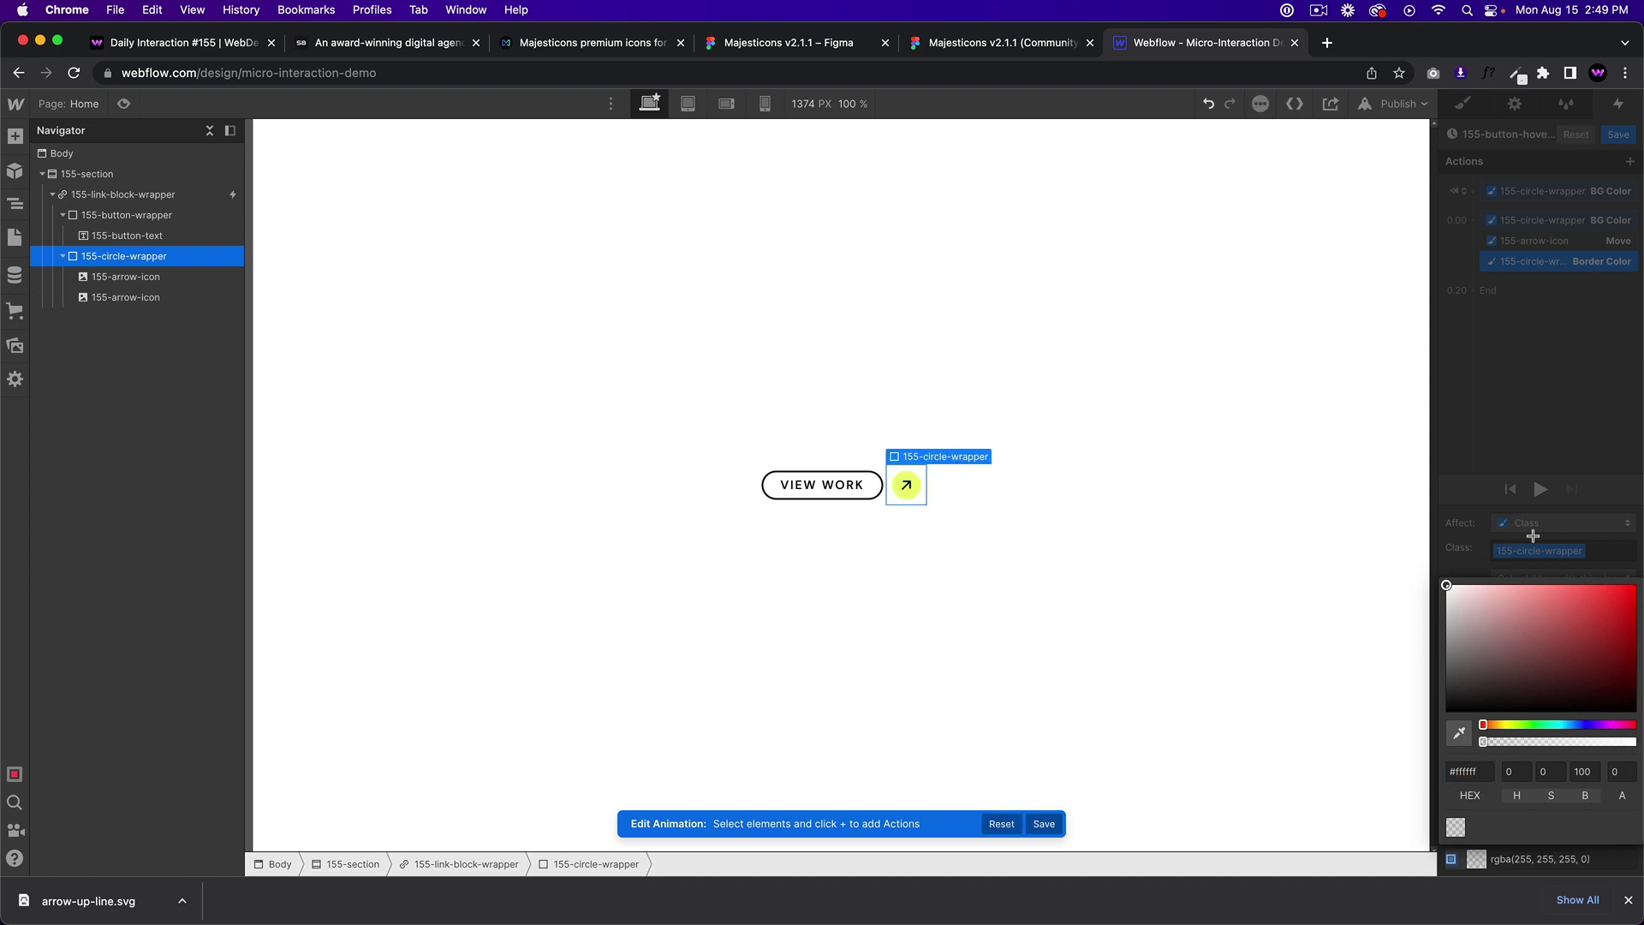
click(1542, 440)
click(1540, 489)
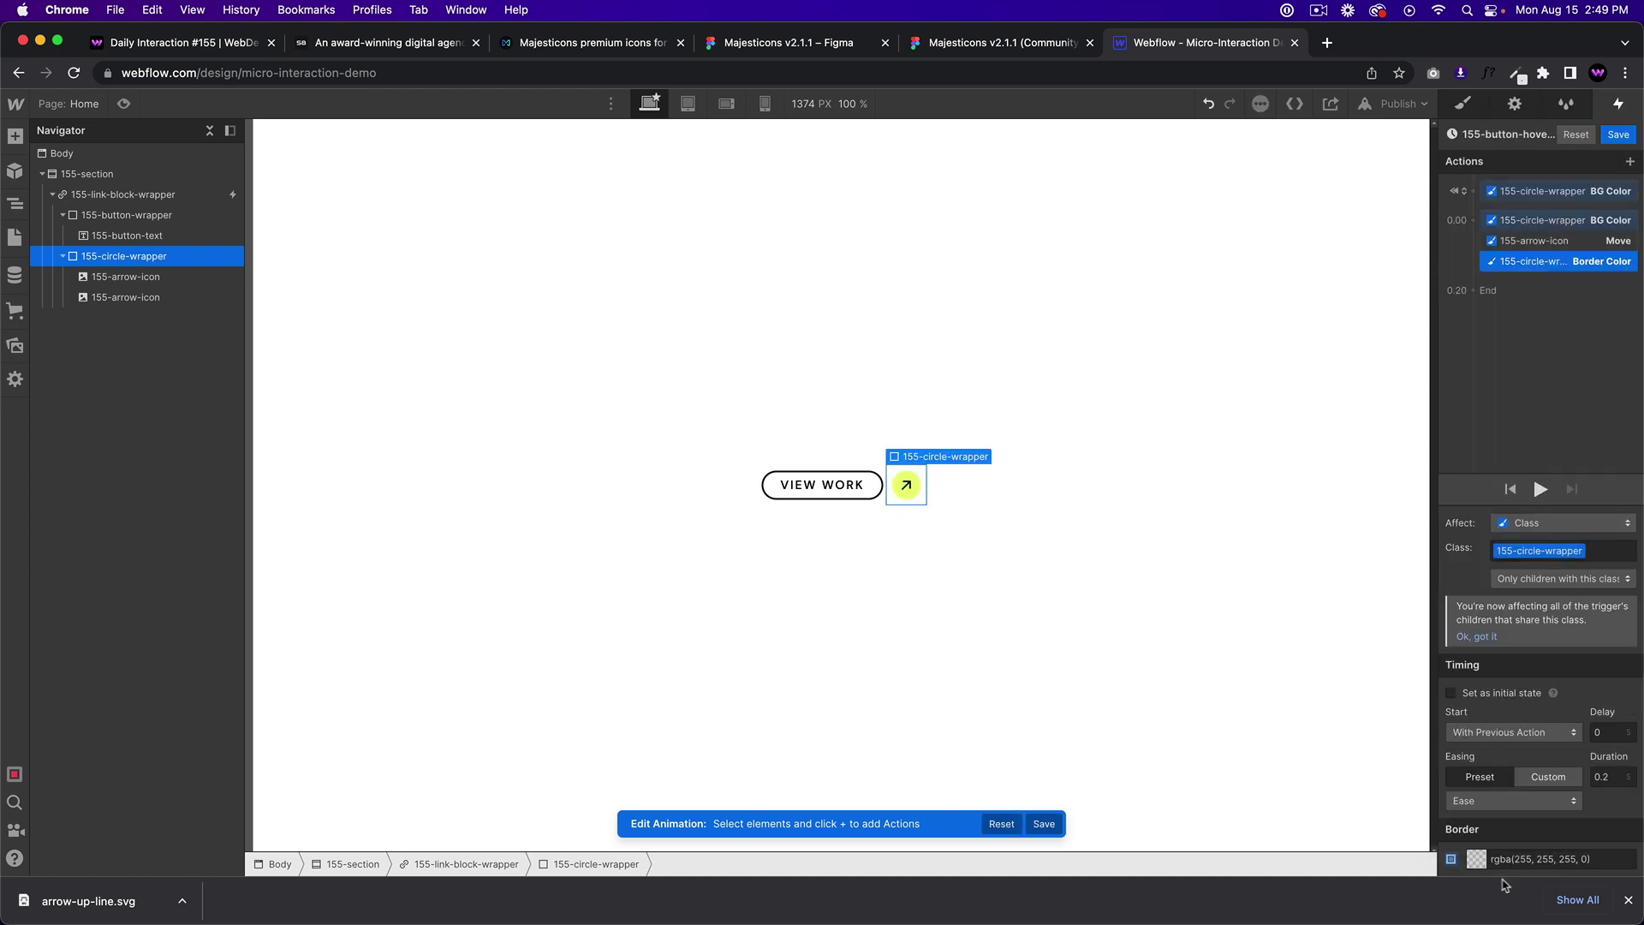
click(1482, 859)
click(1537, 513)
click(1618, 134)
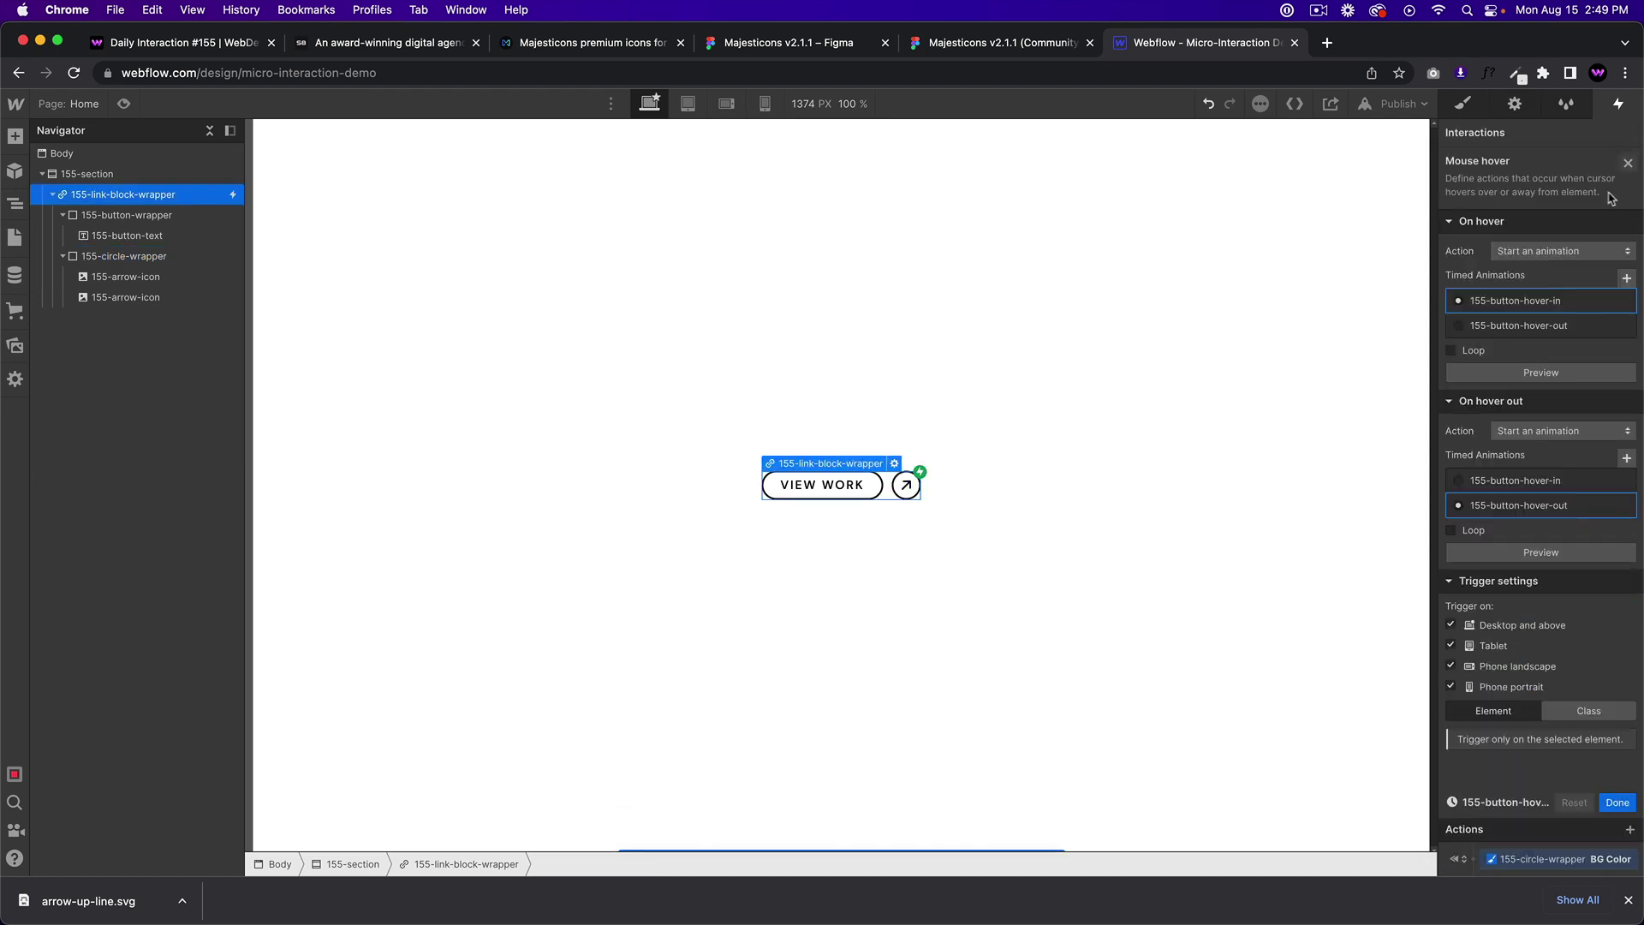
click(1533, 512)
click(1617, 134)
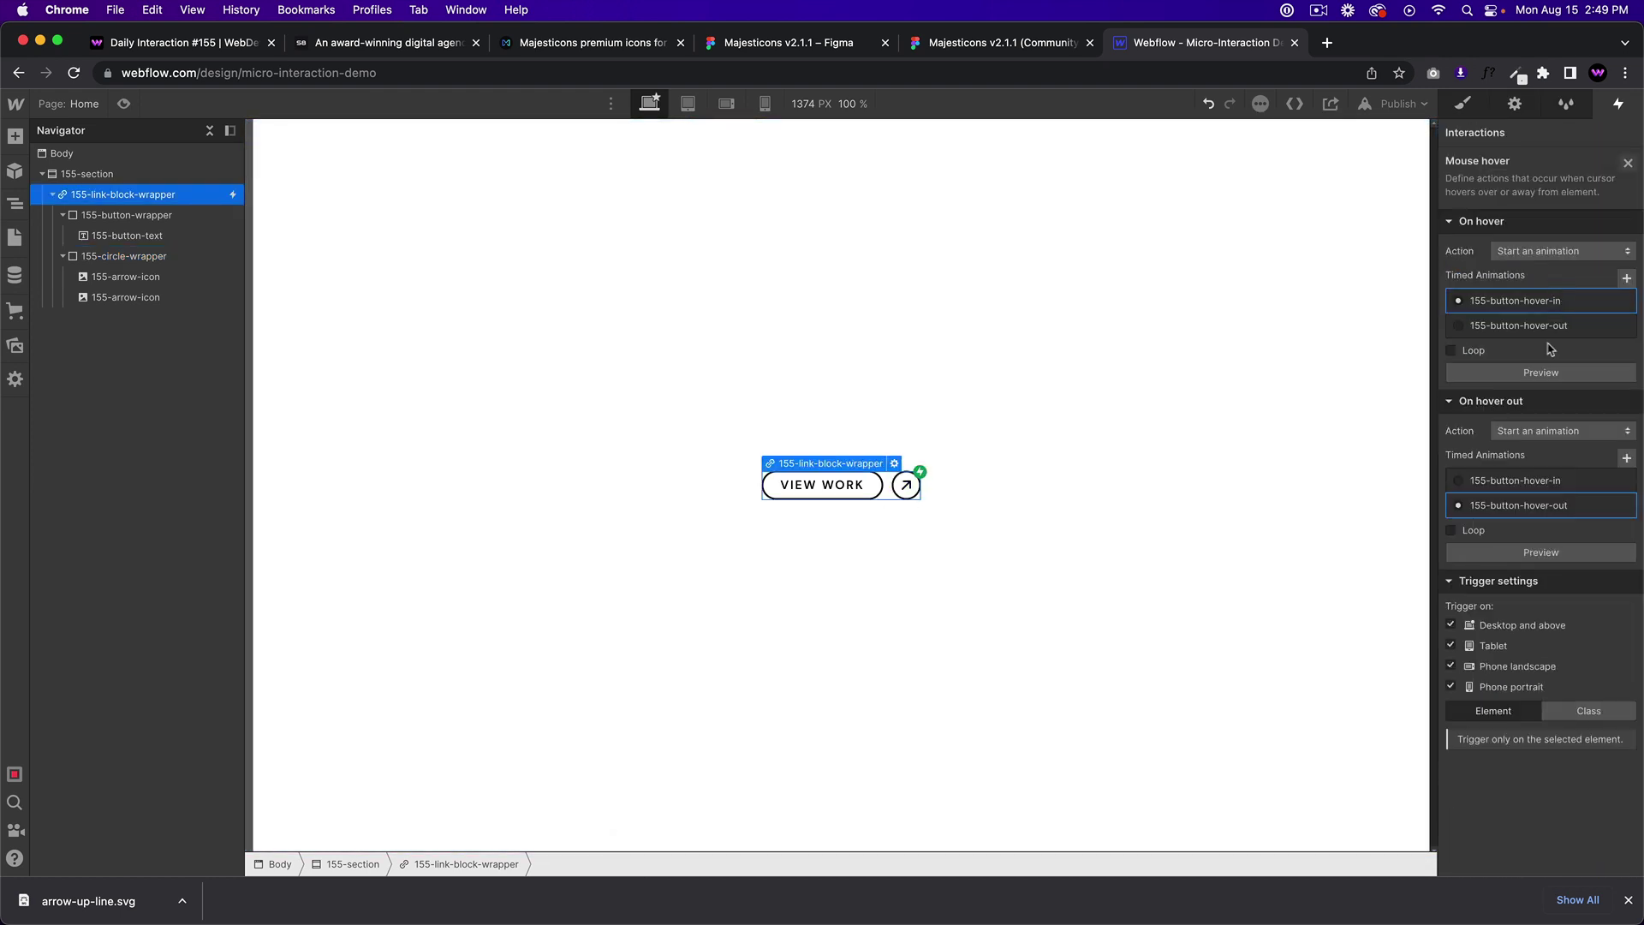
Open the 155-button-hover-out animation and review its circle BG Color, arrow Move and circle Border Color actions
click(1527, 512)
click(1541, 233)
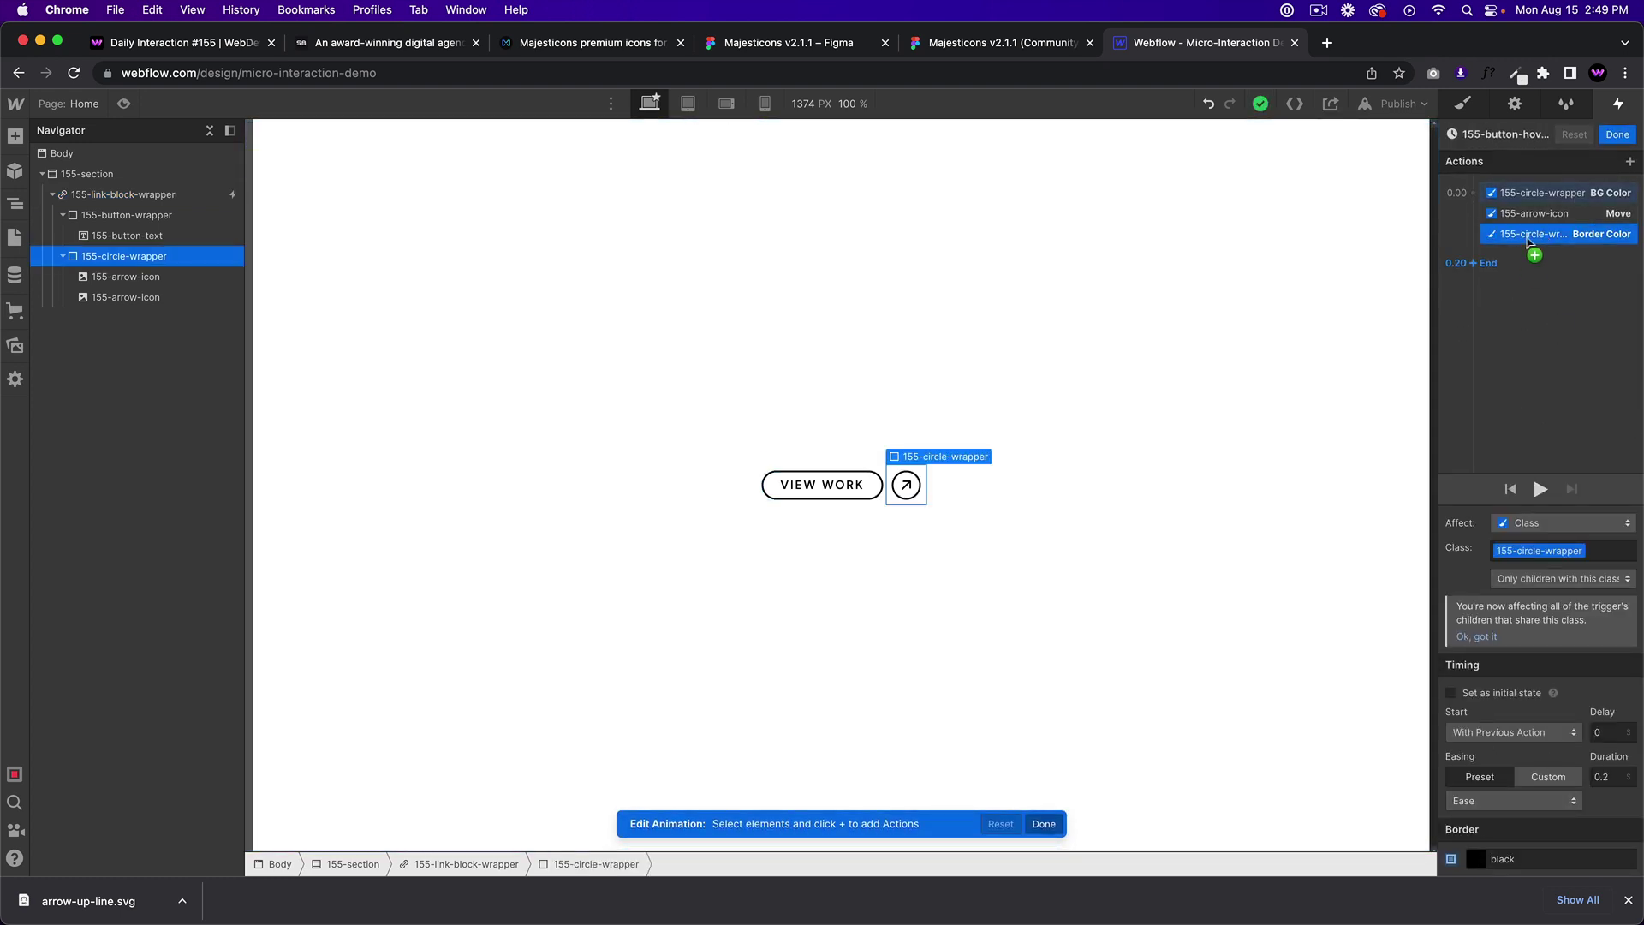
click(1531, 197)
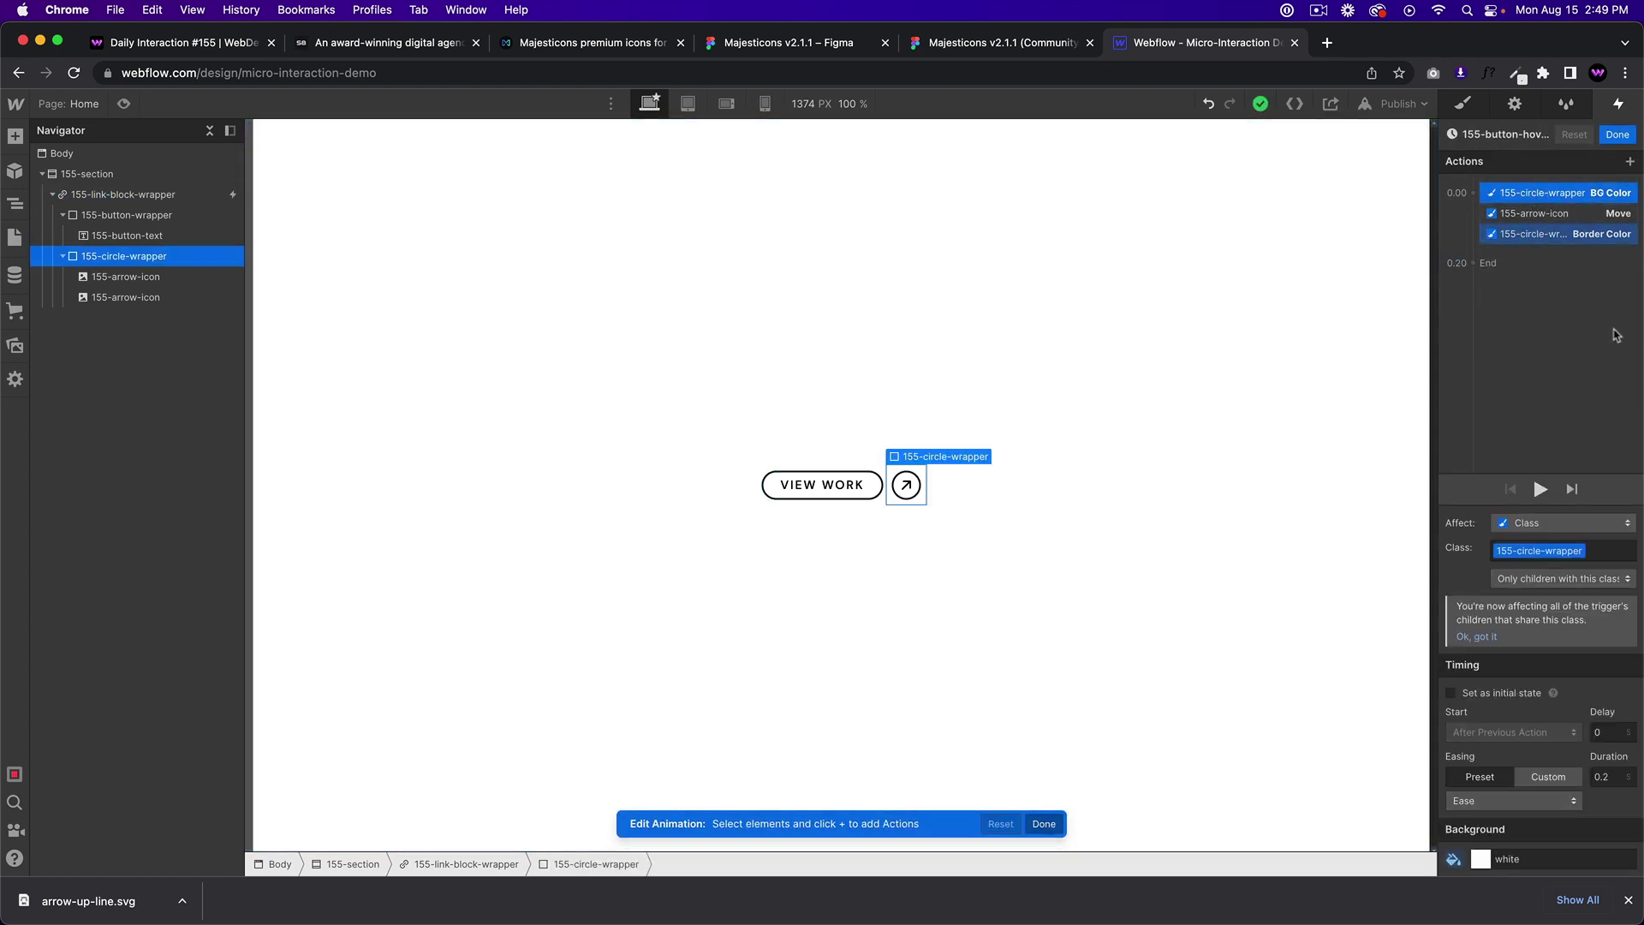
click(1542, 213)
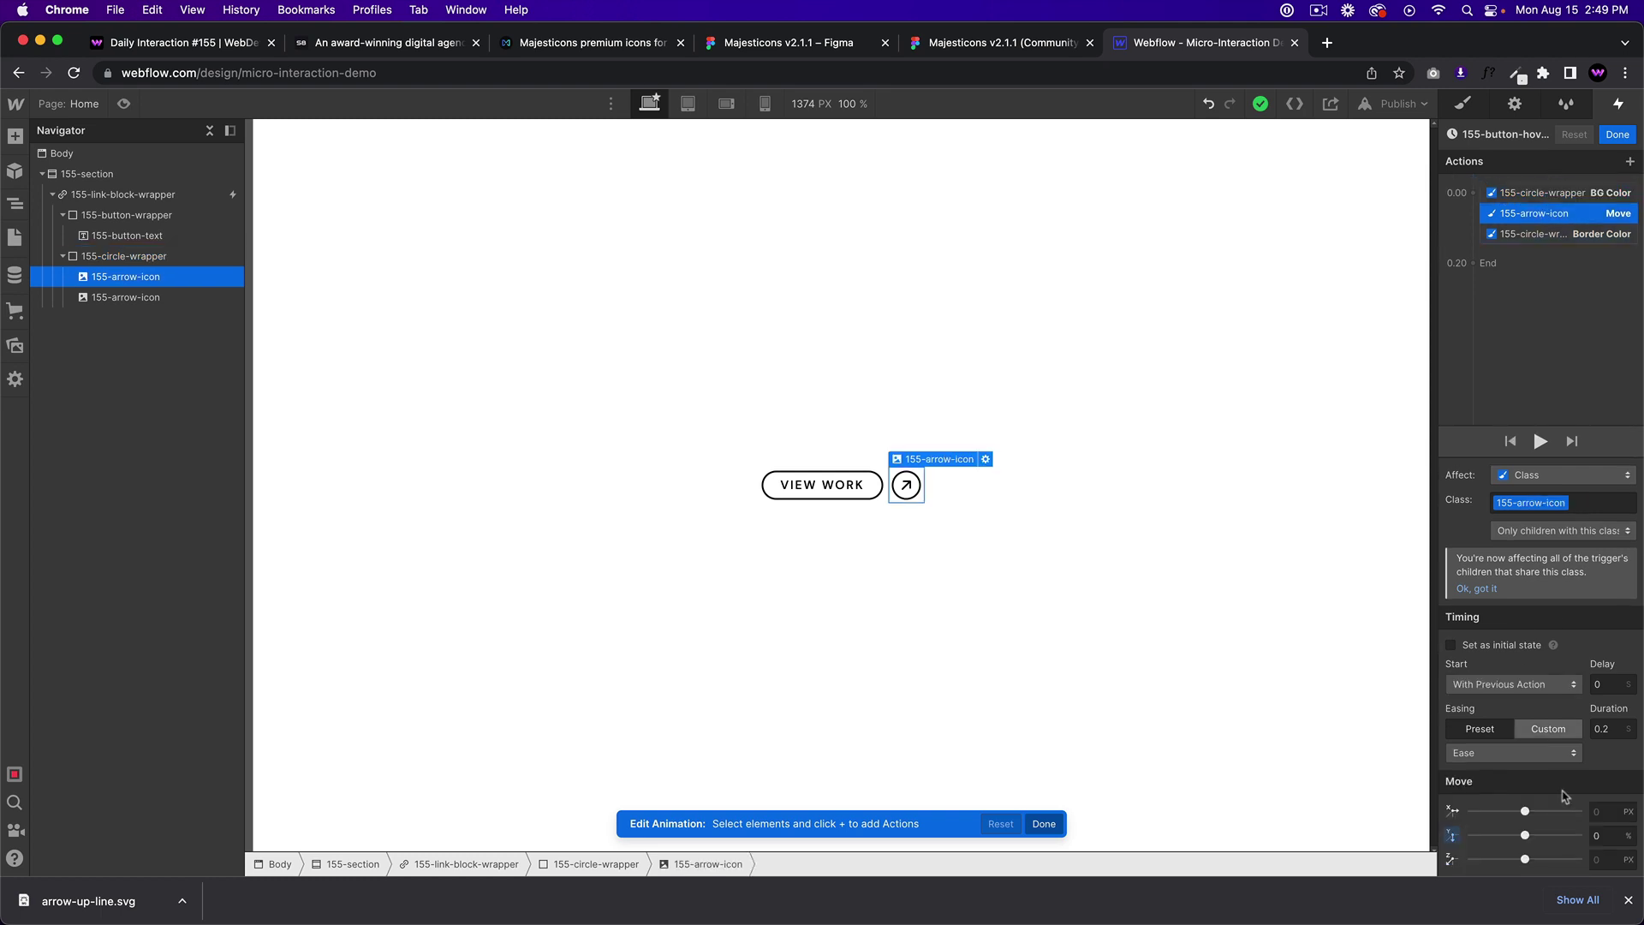
click(1532, 236)
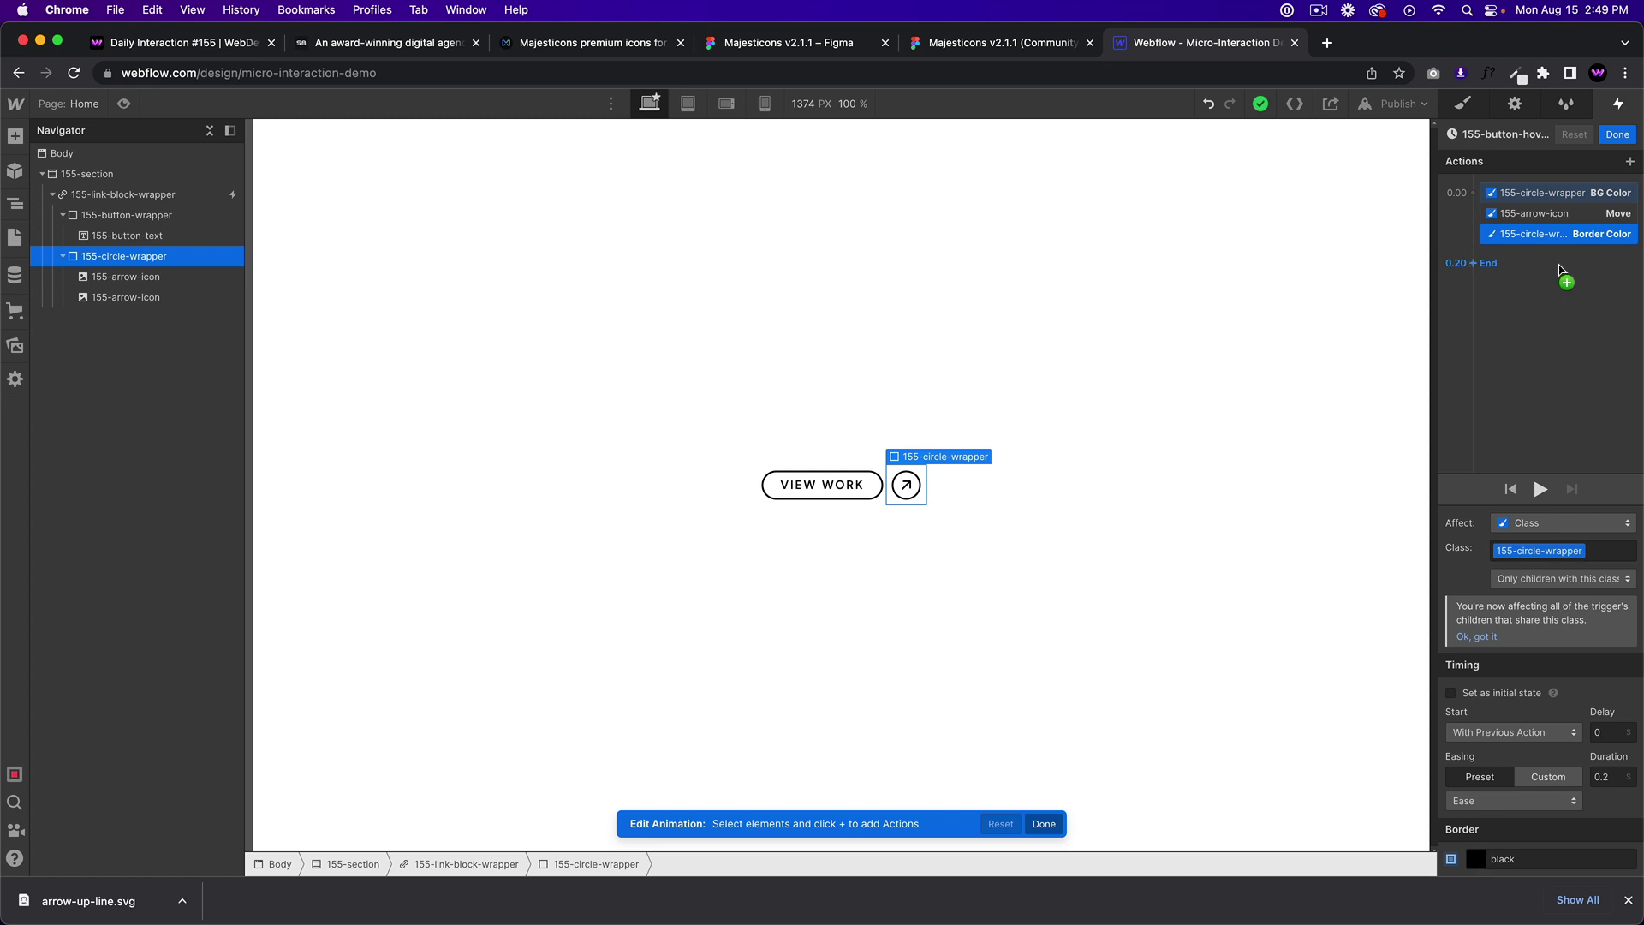
click(1617, 135)
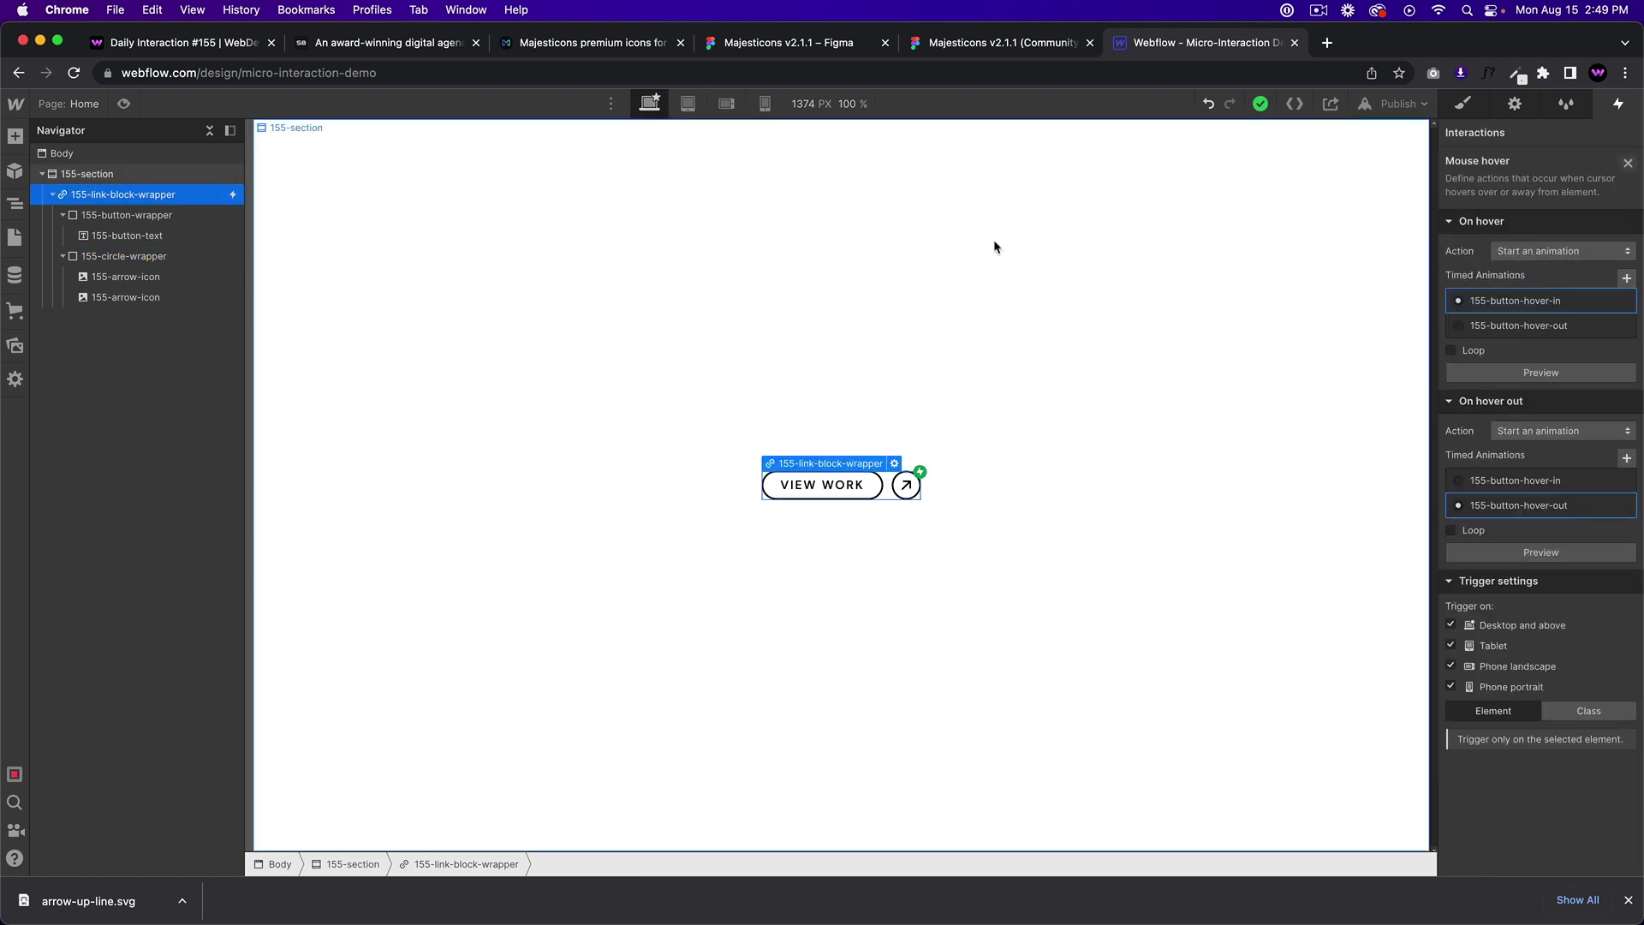
Preview the View Work button's hover animation and compare it with the reference button on serieseight.com
click(123, 104)
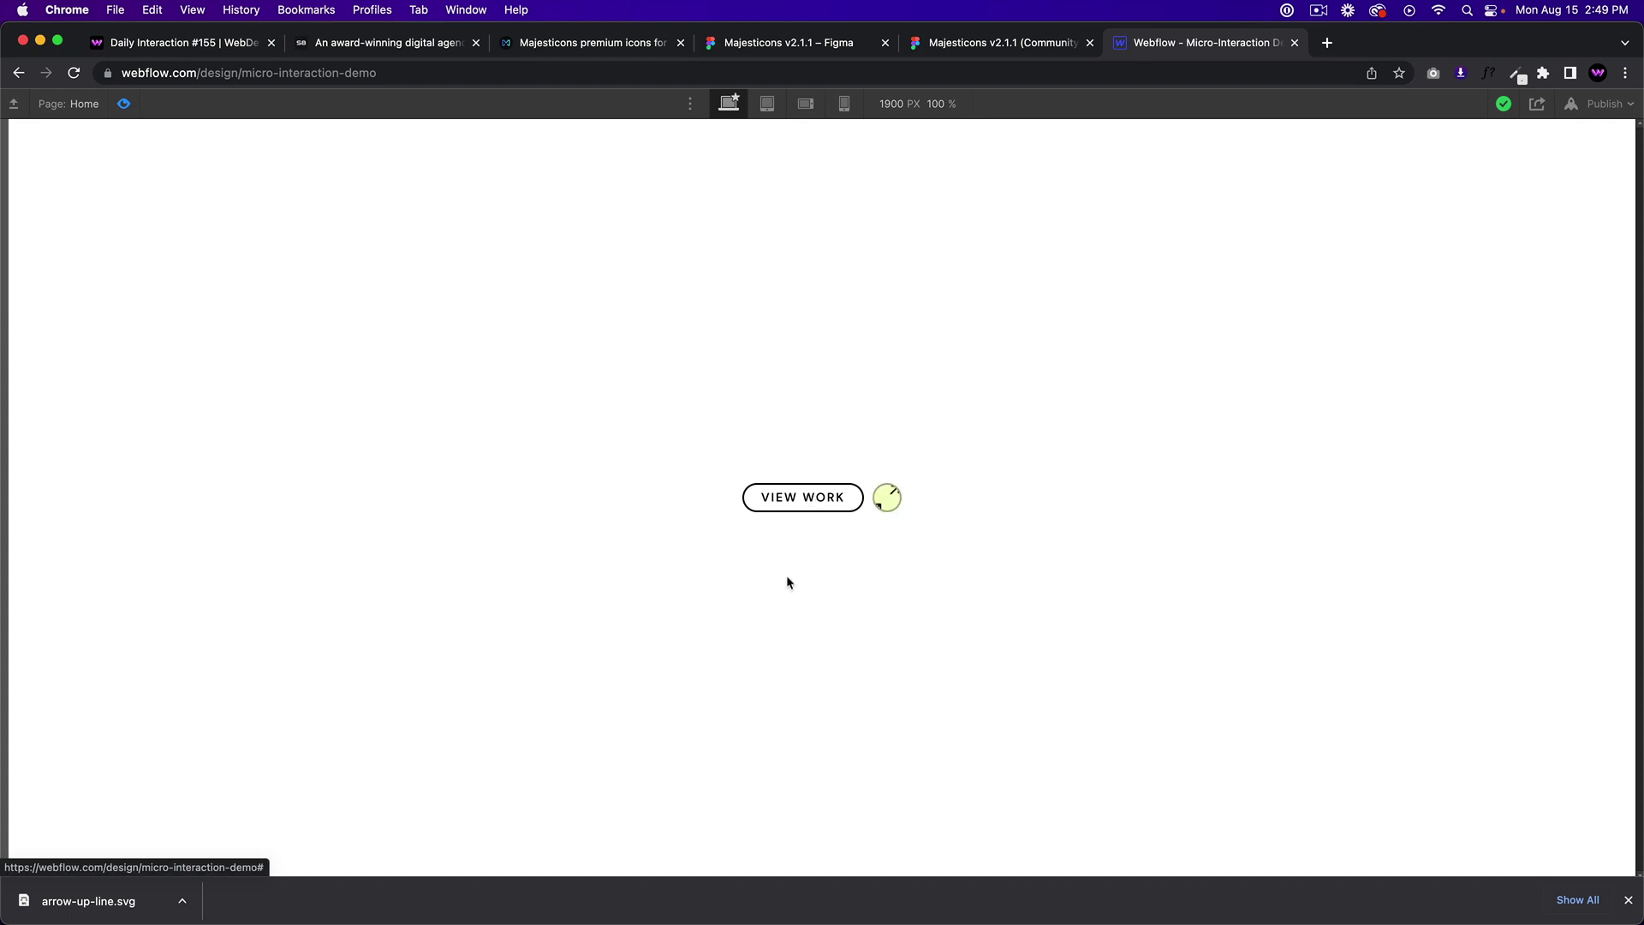
click(123, 103)
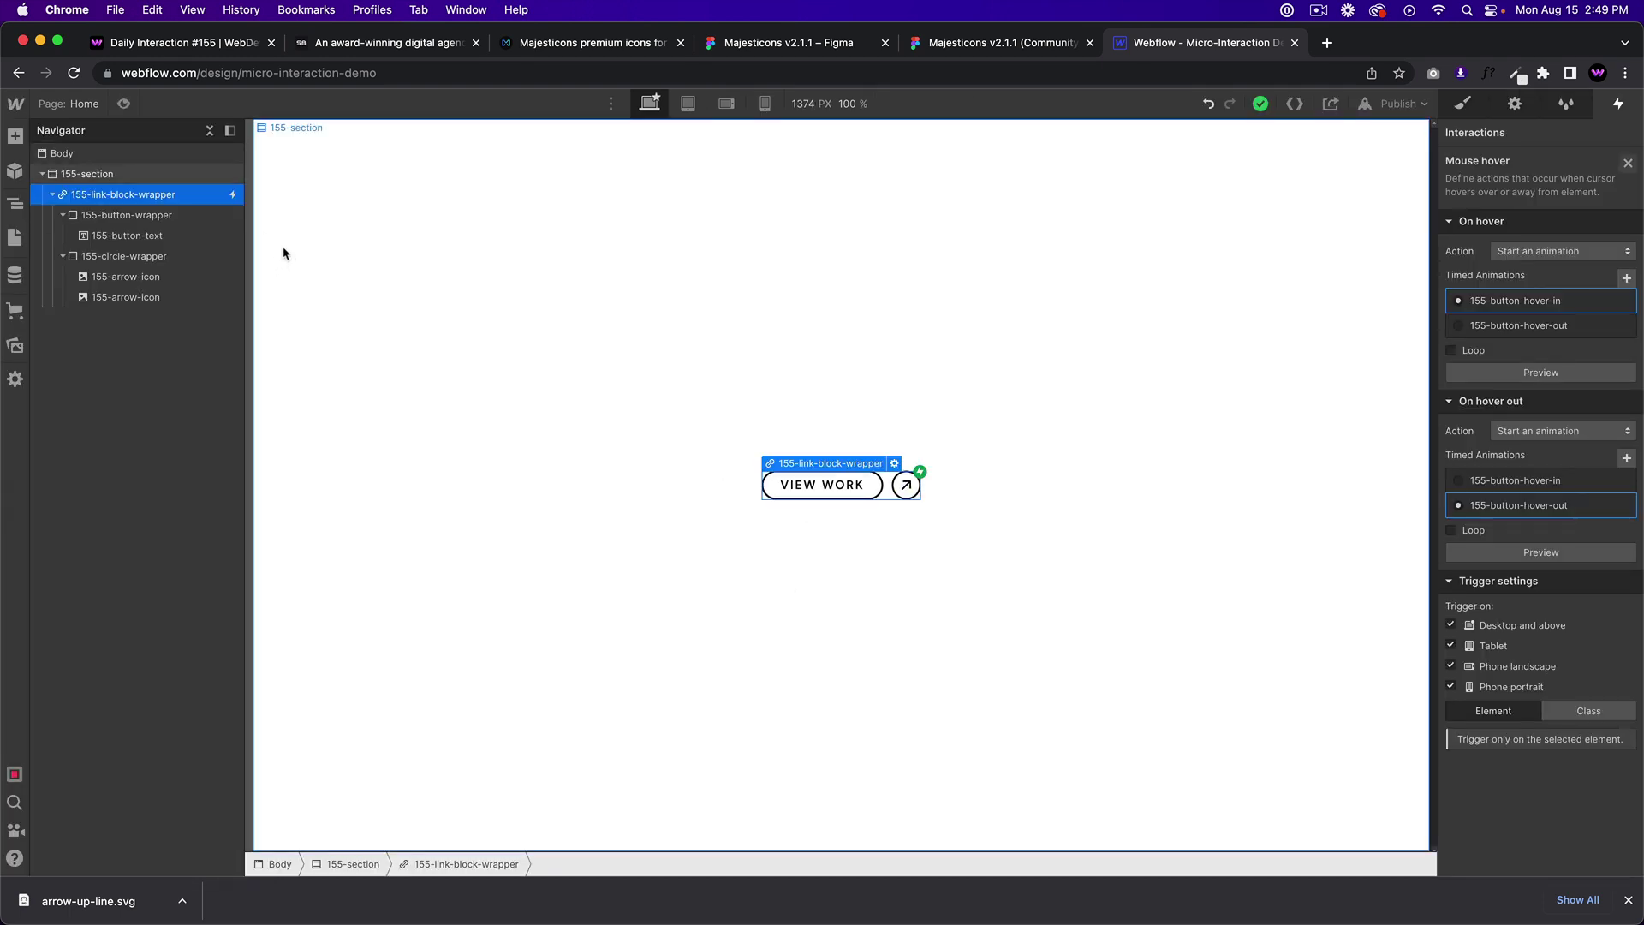
click(383, 45)
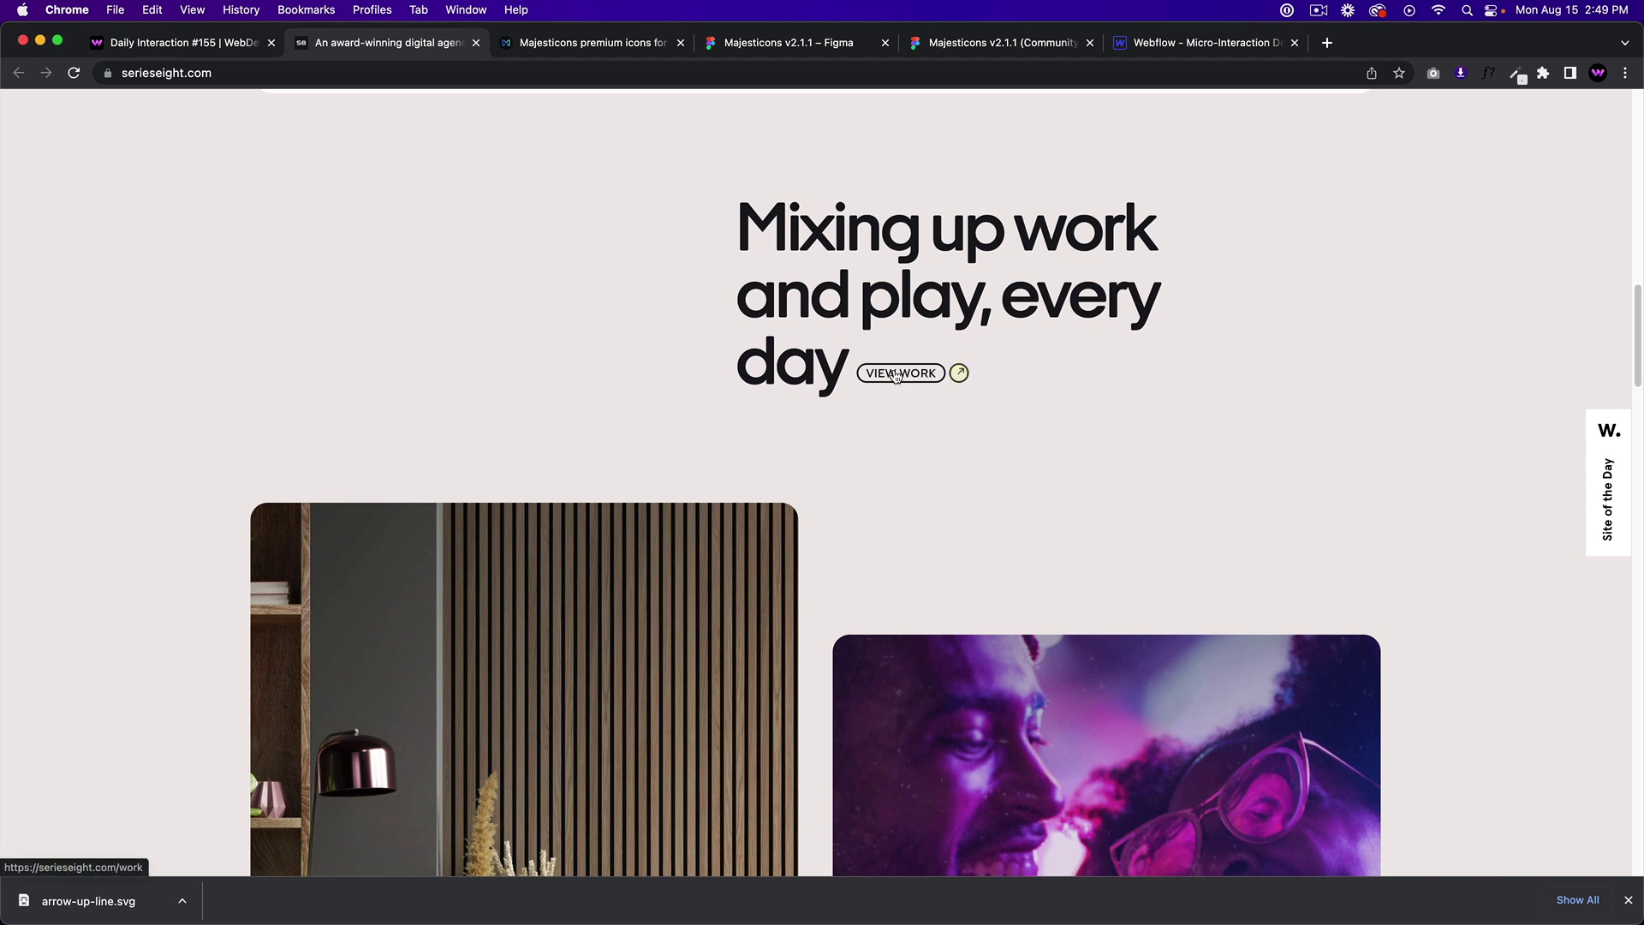
click(1194, 42)
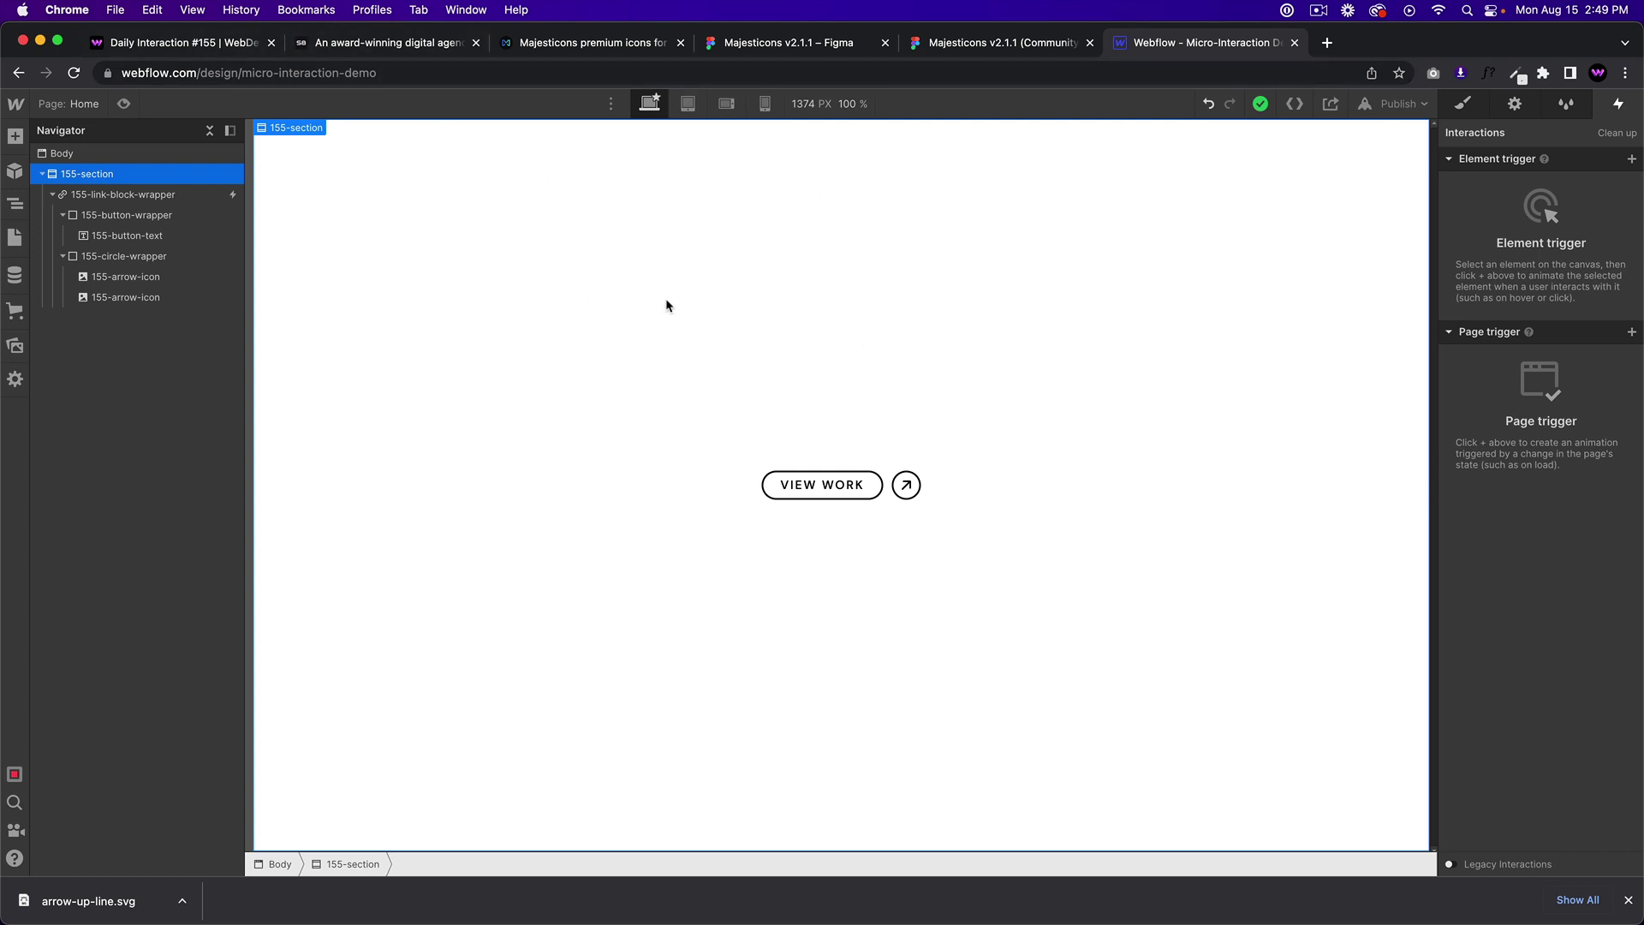
View the 155-section styles and compare the button with the published Daily Interaction #155 demo in Chrome
click(1454, 113)
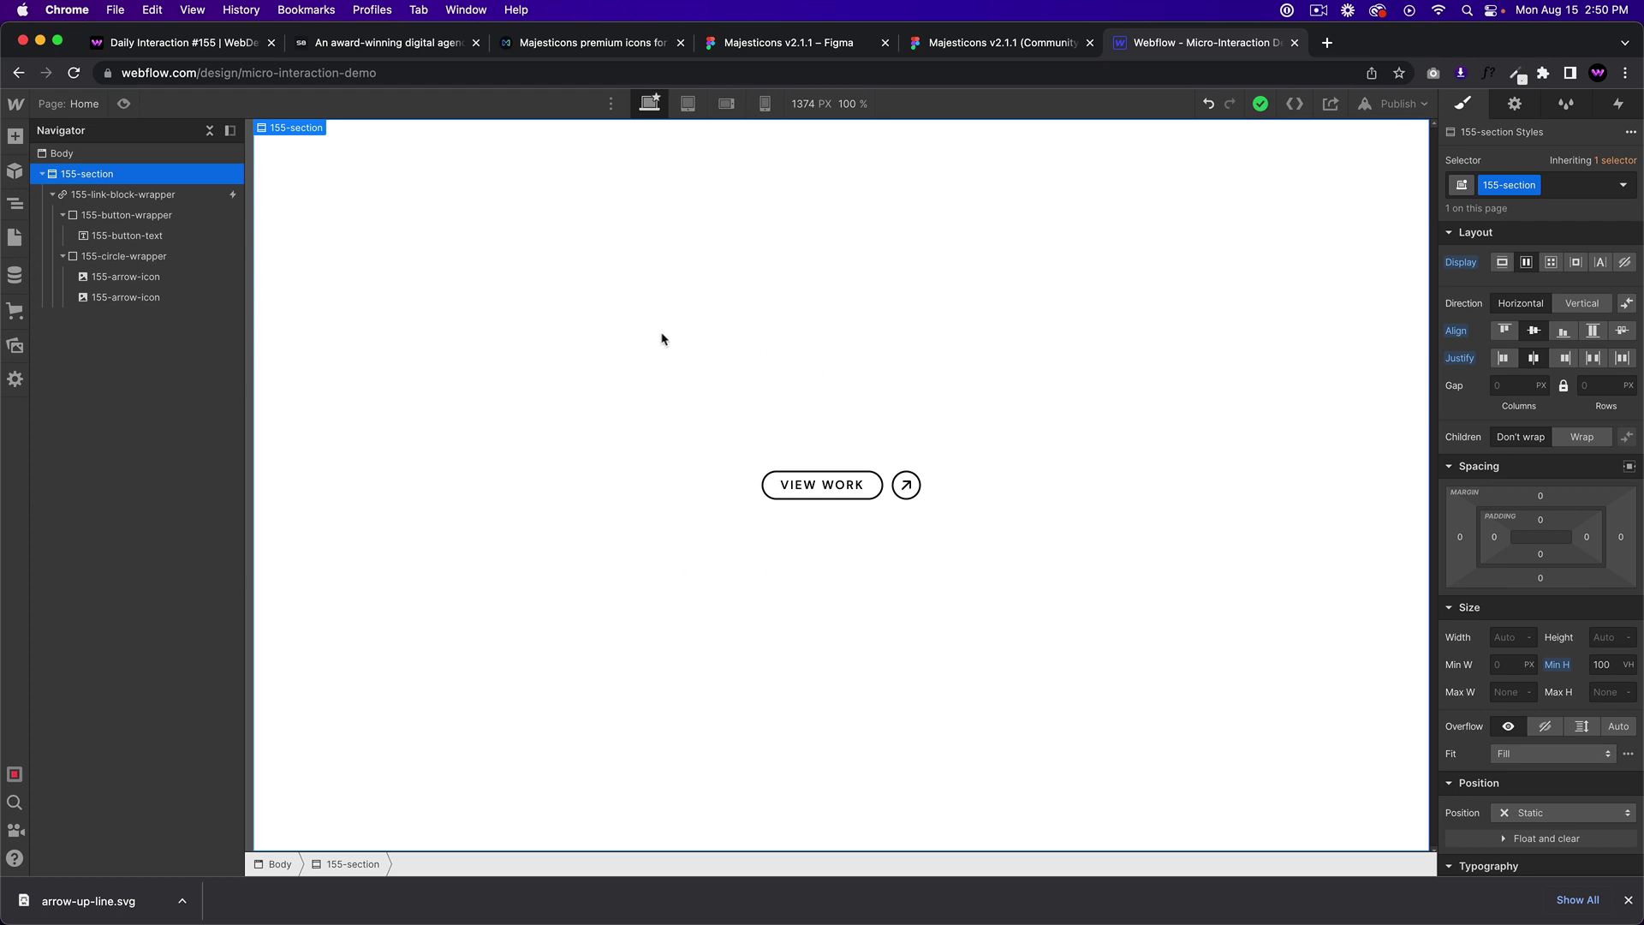
click(199, 48)
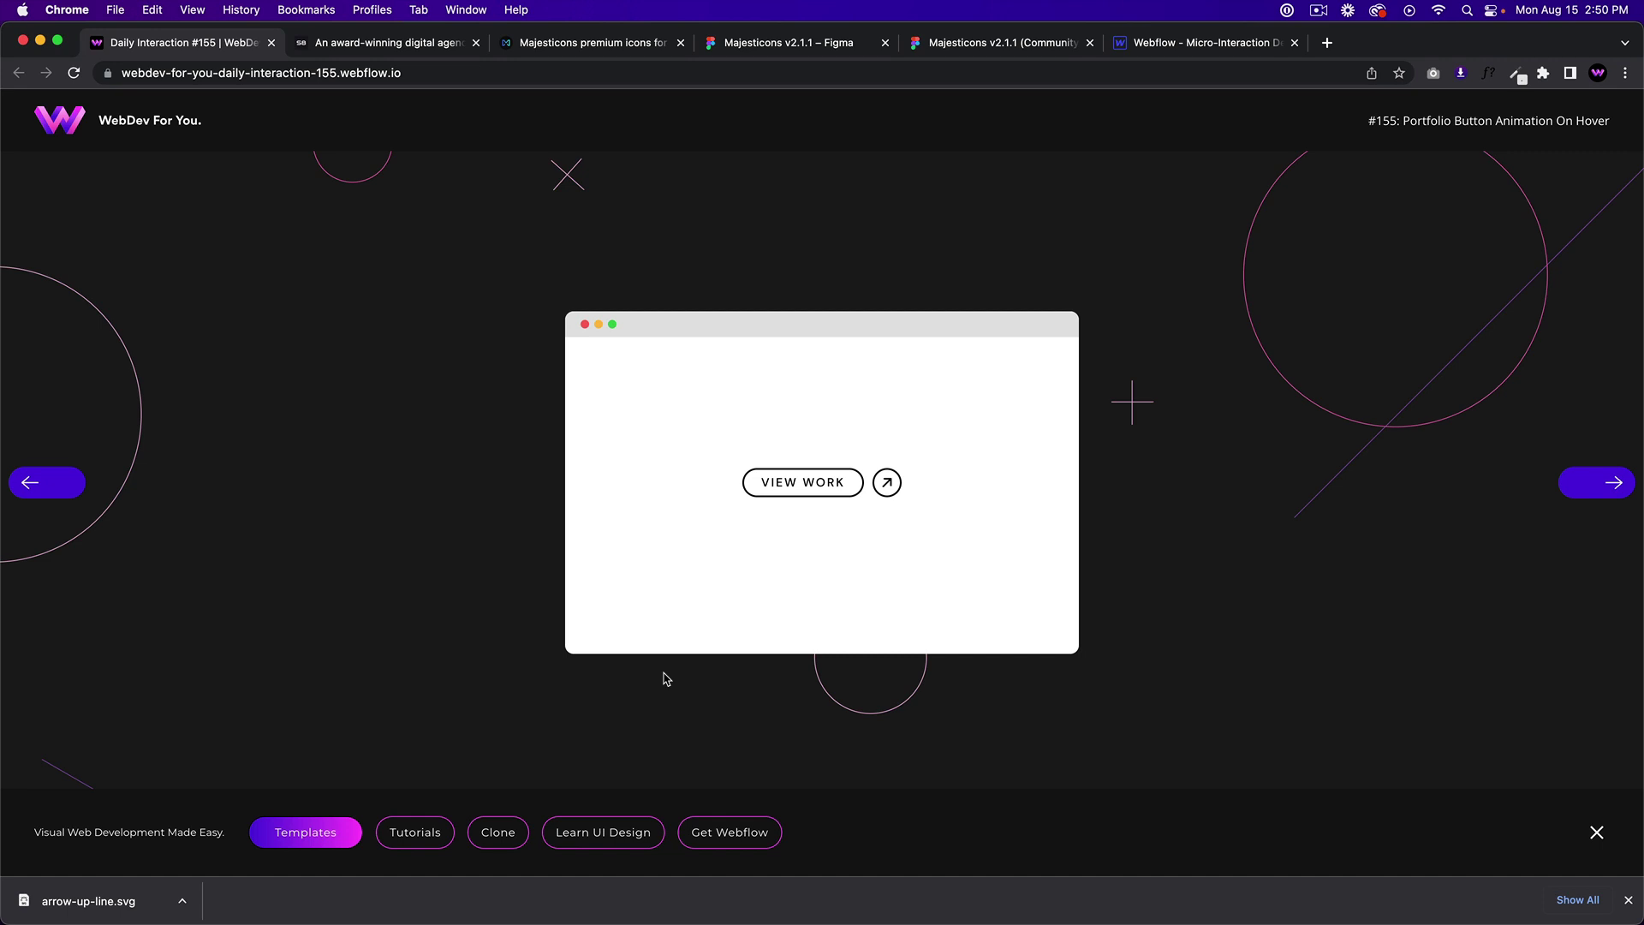
click(1154, 47)
Check the link settings and layout styles of 155-link-block-wrapper
click(146, 195)
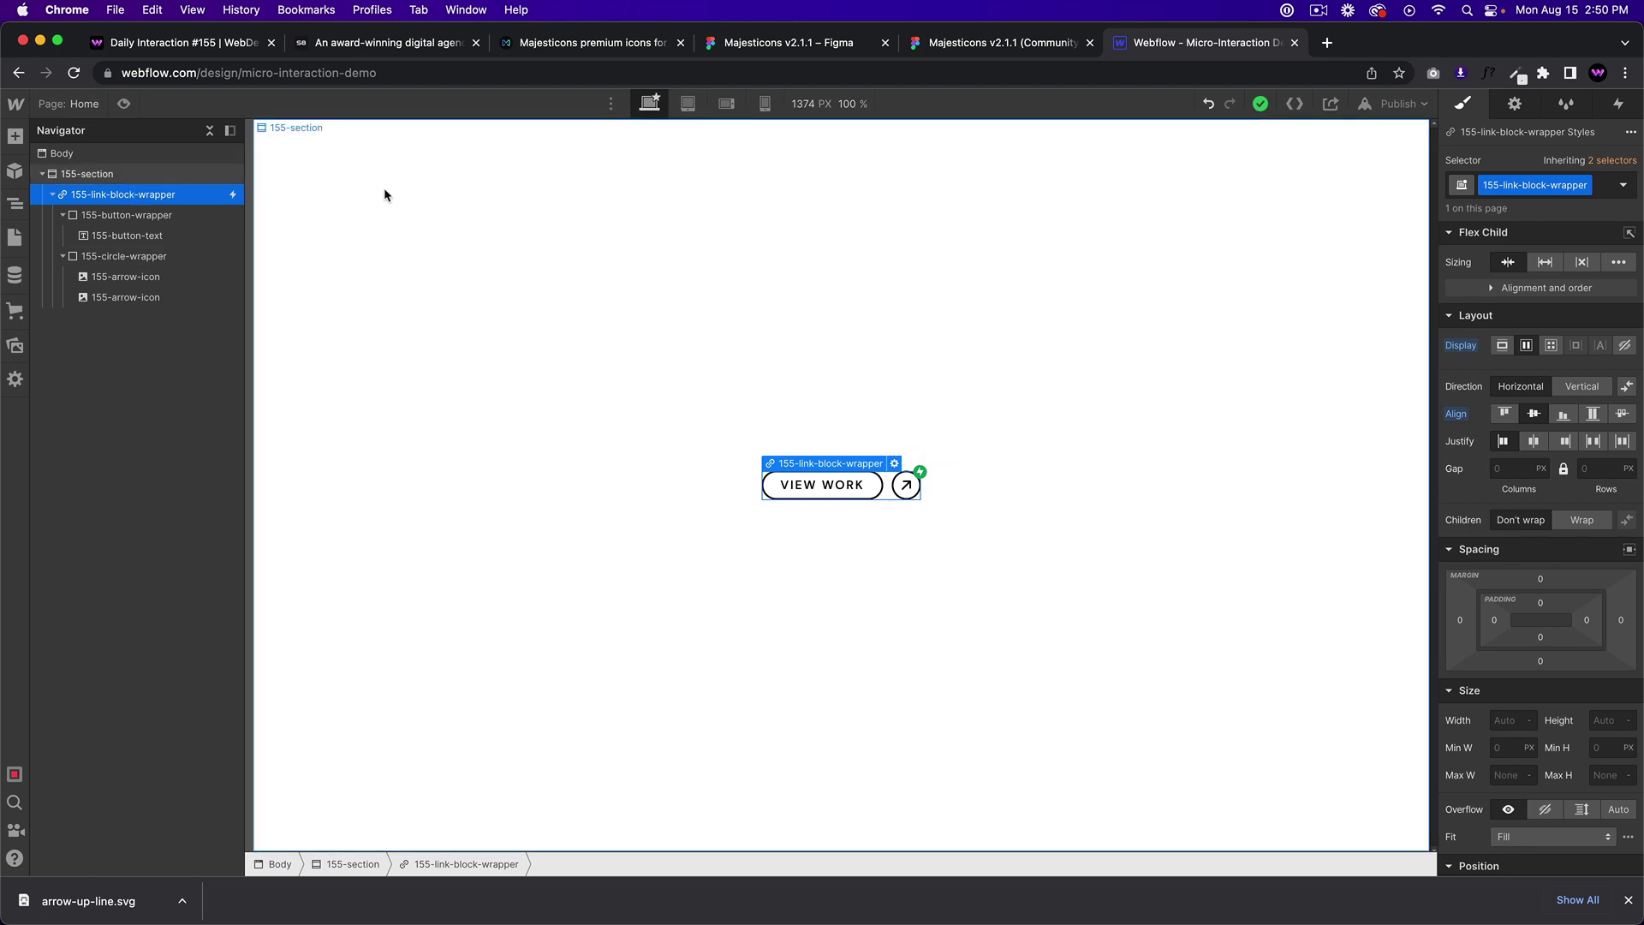
click(1492, 114)
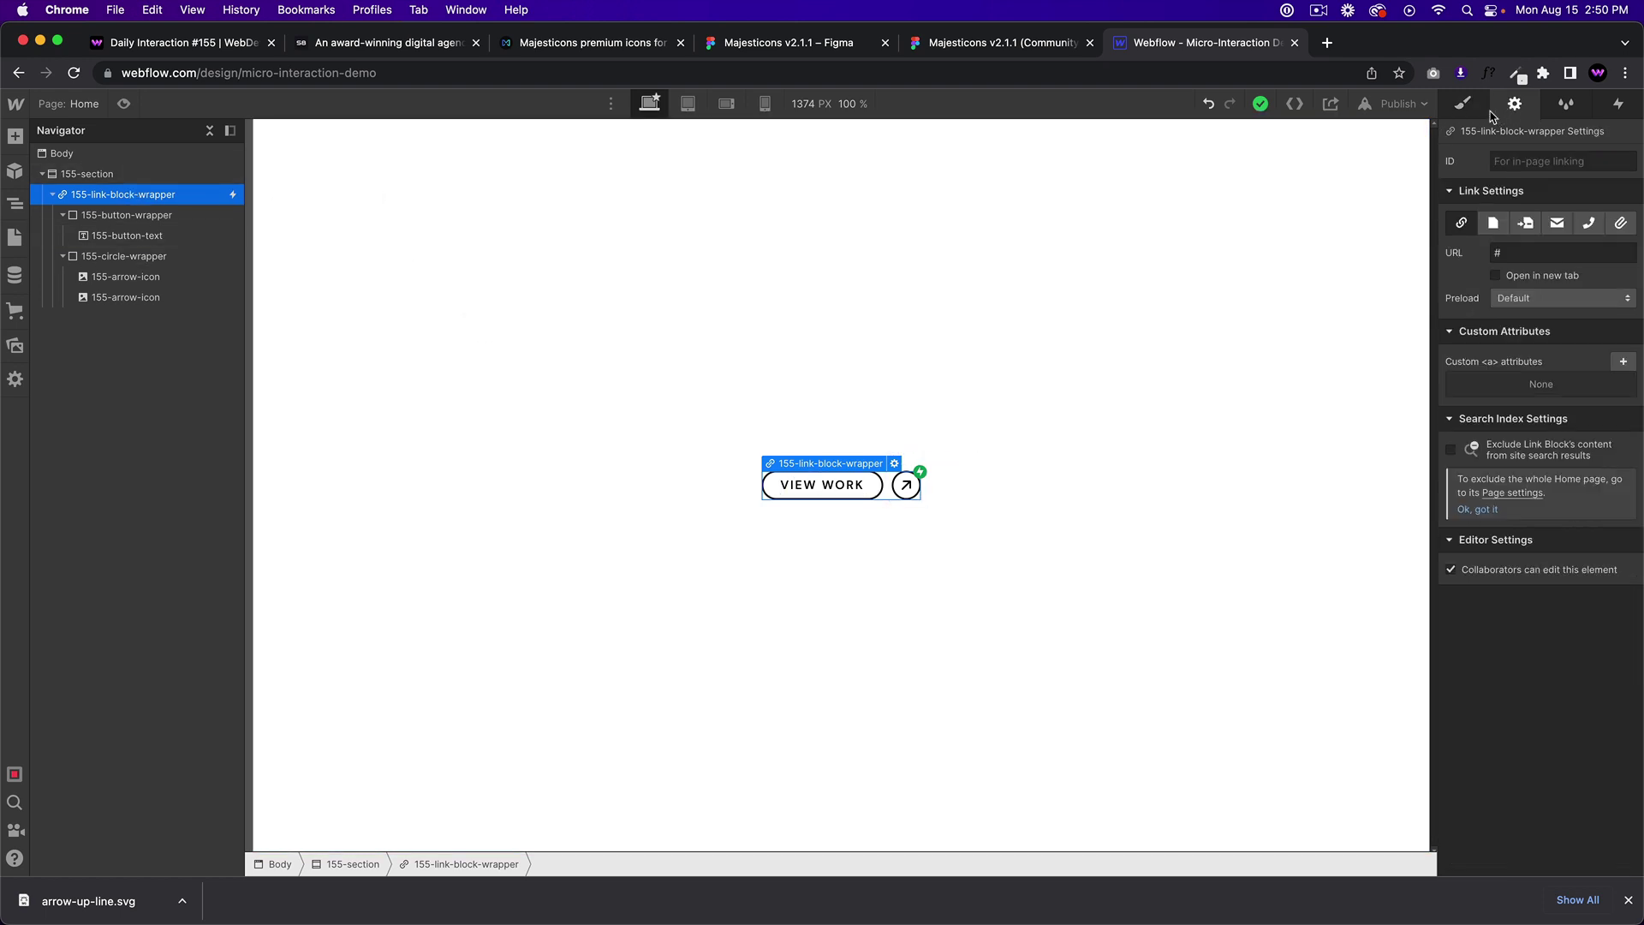
click(1486, 114)
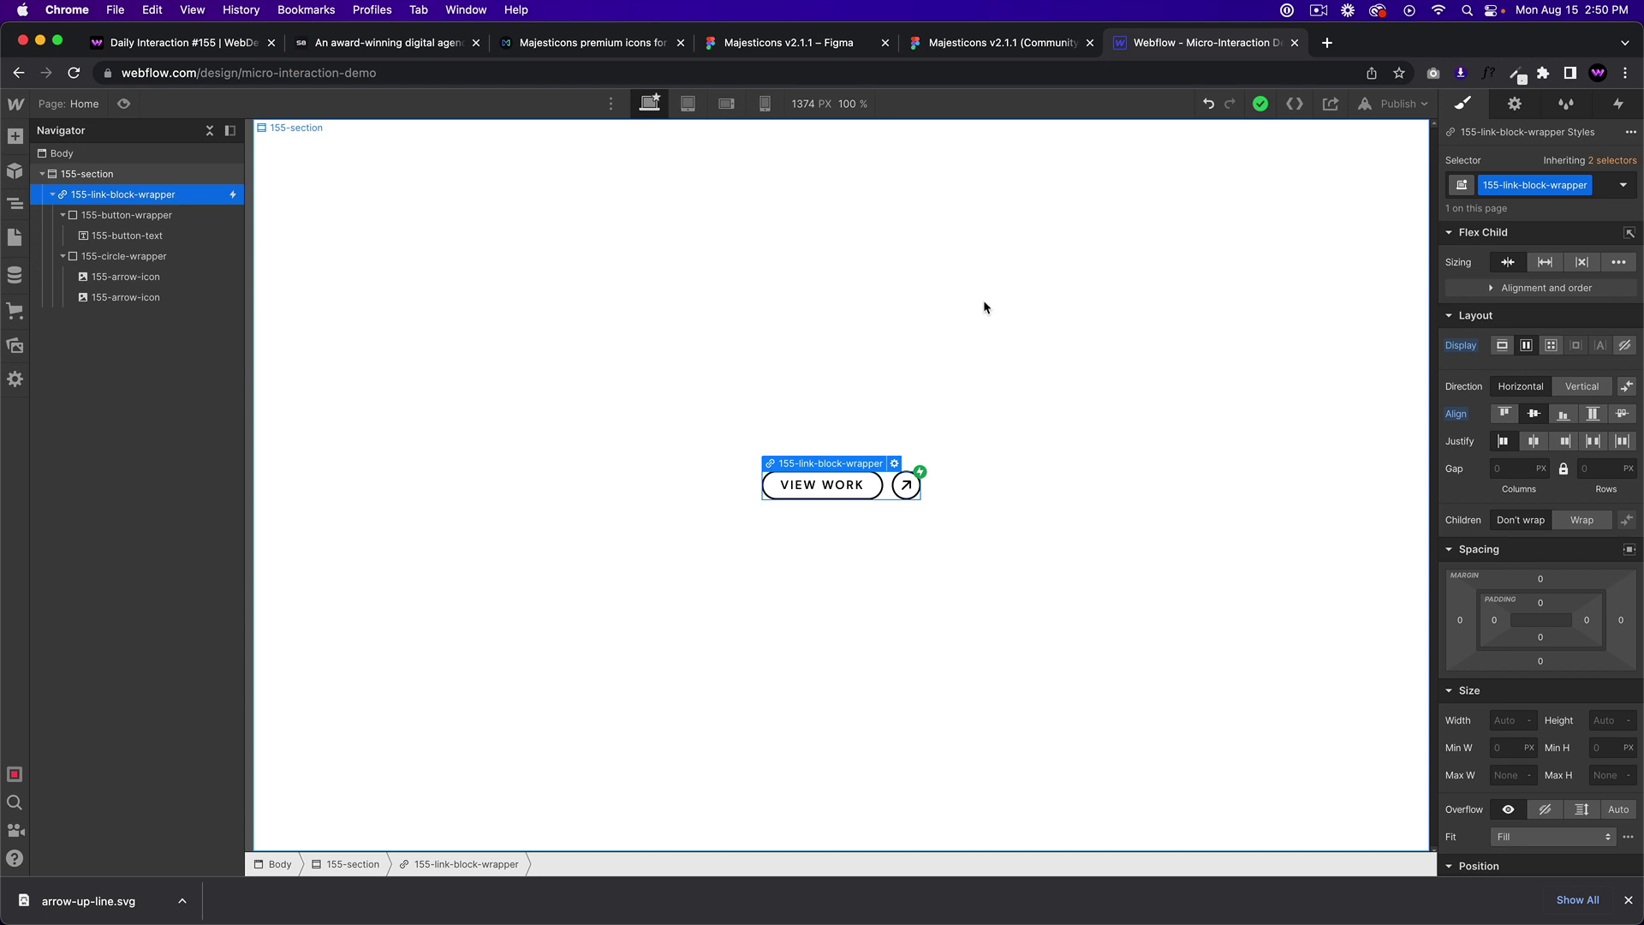